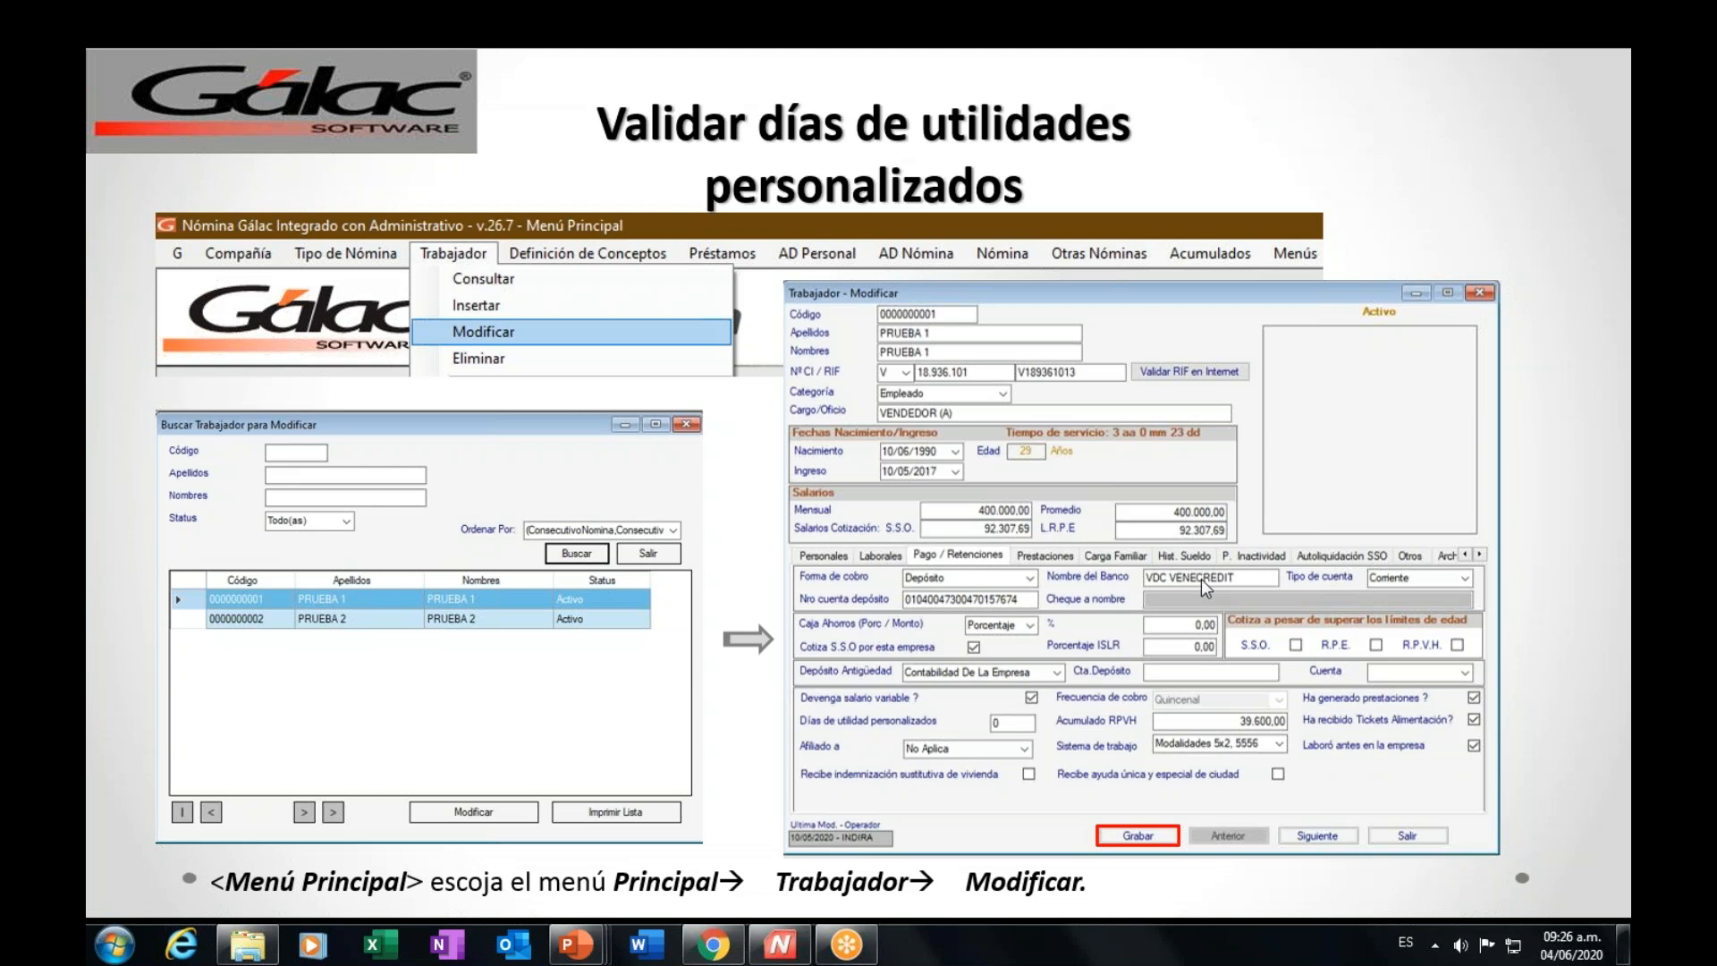
{"action": "left_click", "coordinate": [1327, 526]}
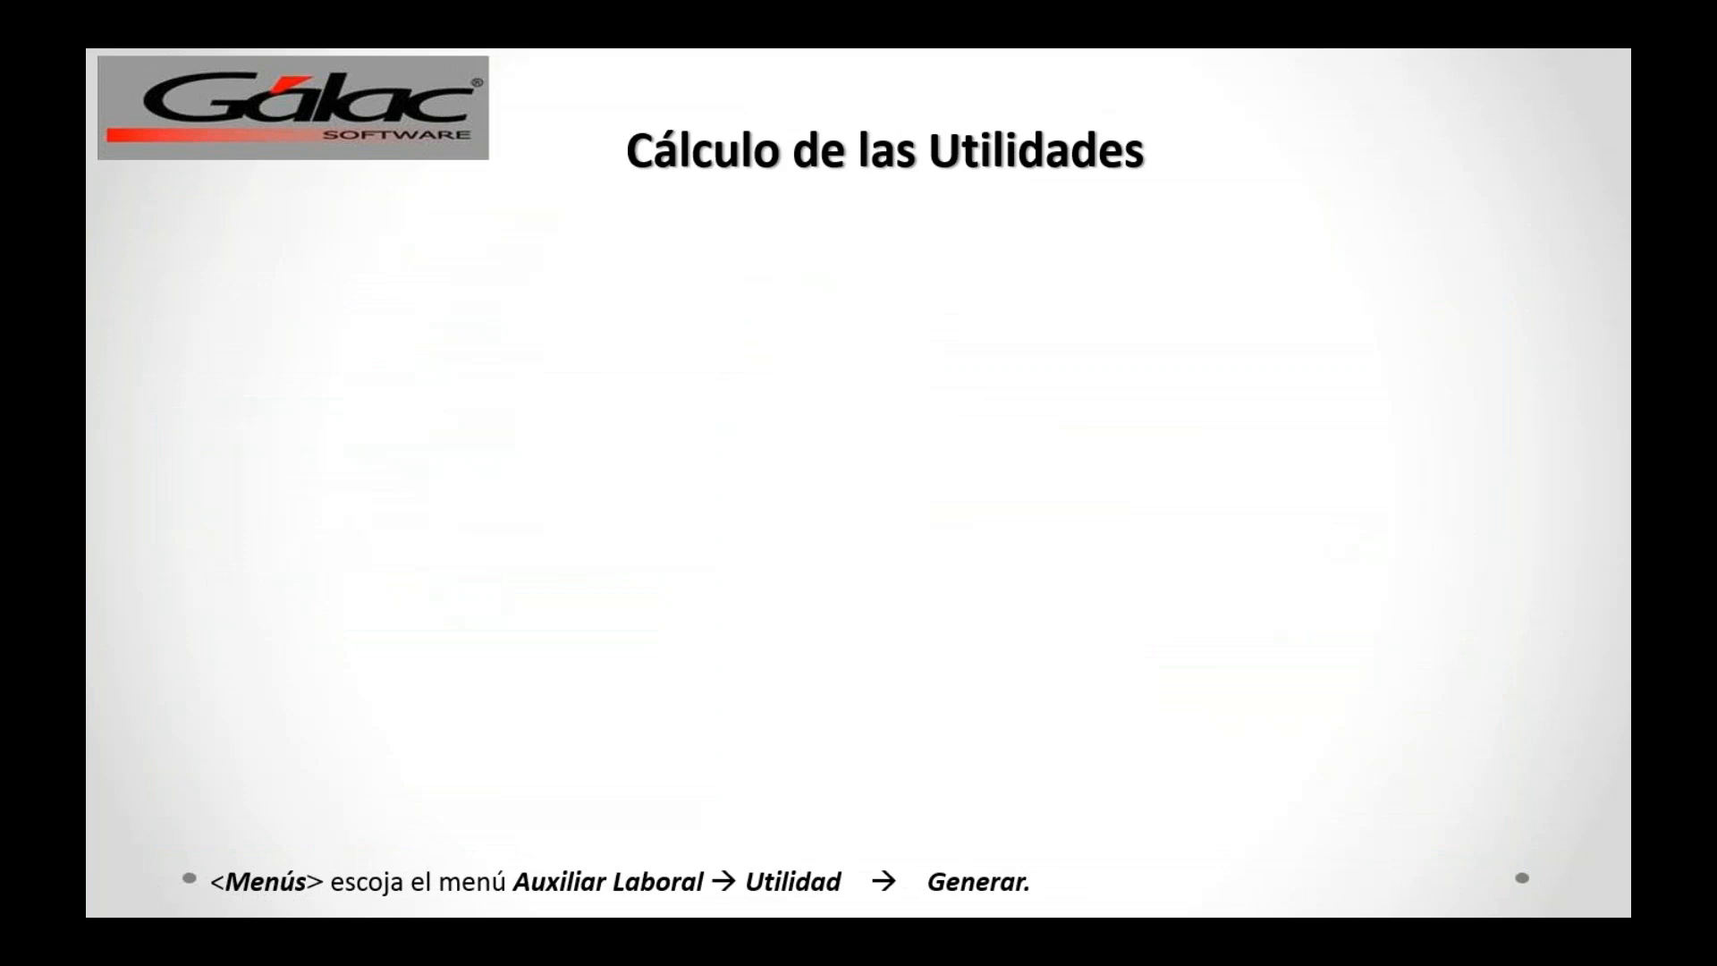
{"action": "left_click", "coordinate": [1415, 683]}
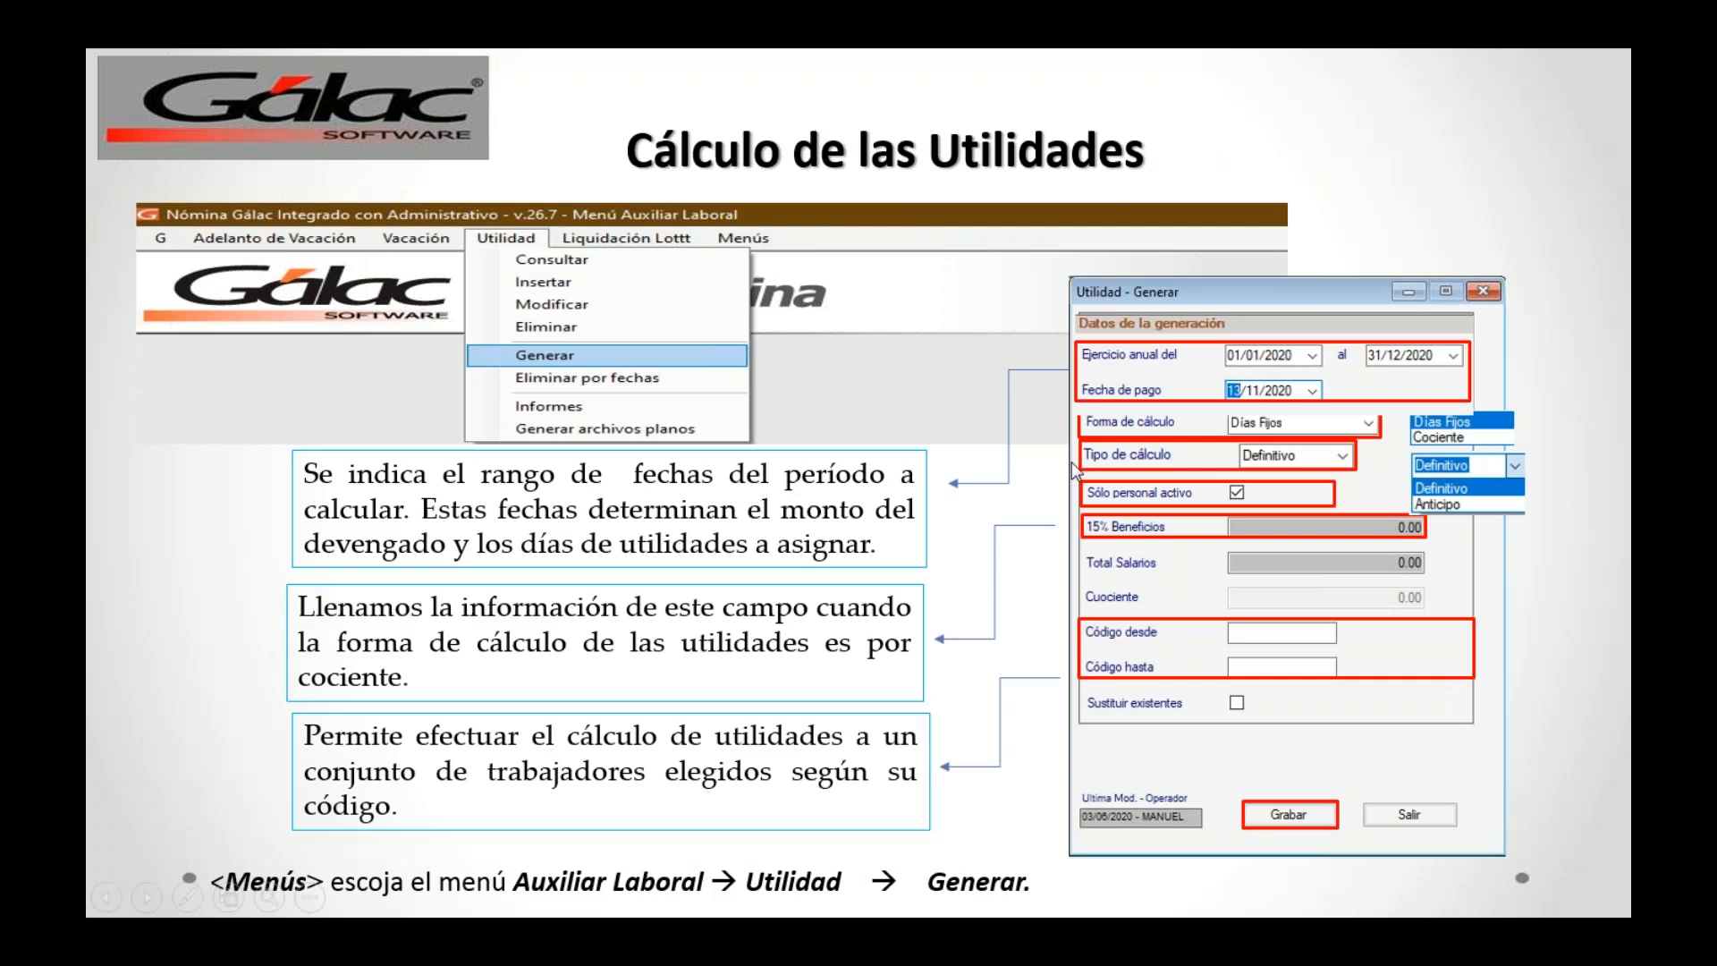
{"action": "left_click", "coordinate": [1245, 27]}
{"action": "left_click", "coordinate": [982, 377]}
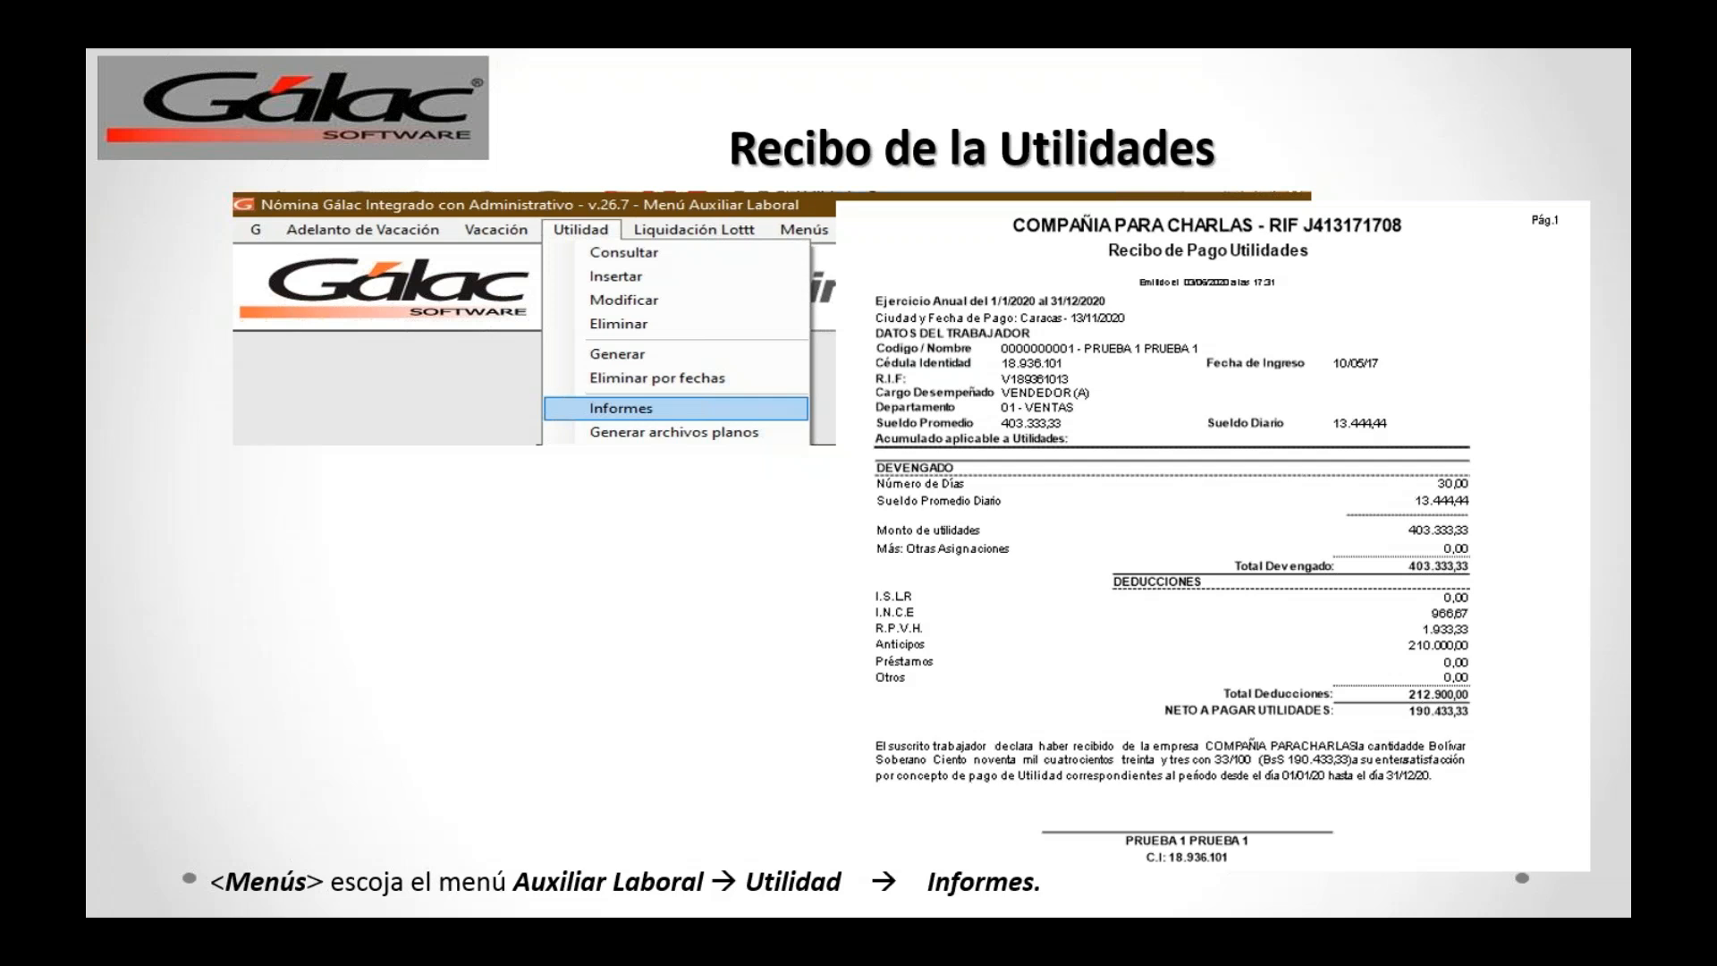
{"action": "left_click", "coordinate": [1239, 29]}
{"action": "left_click", "coordinate": [793, 549]}
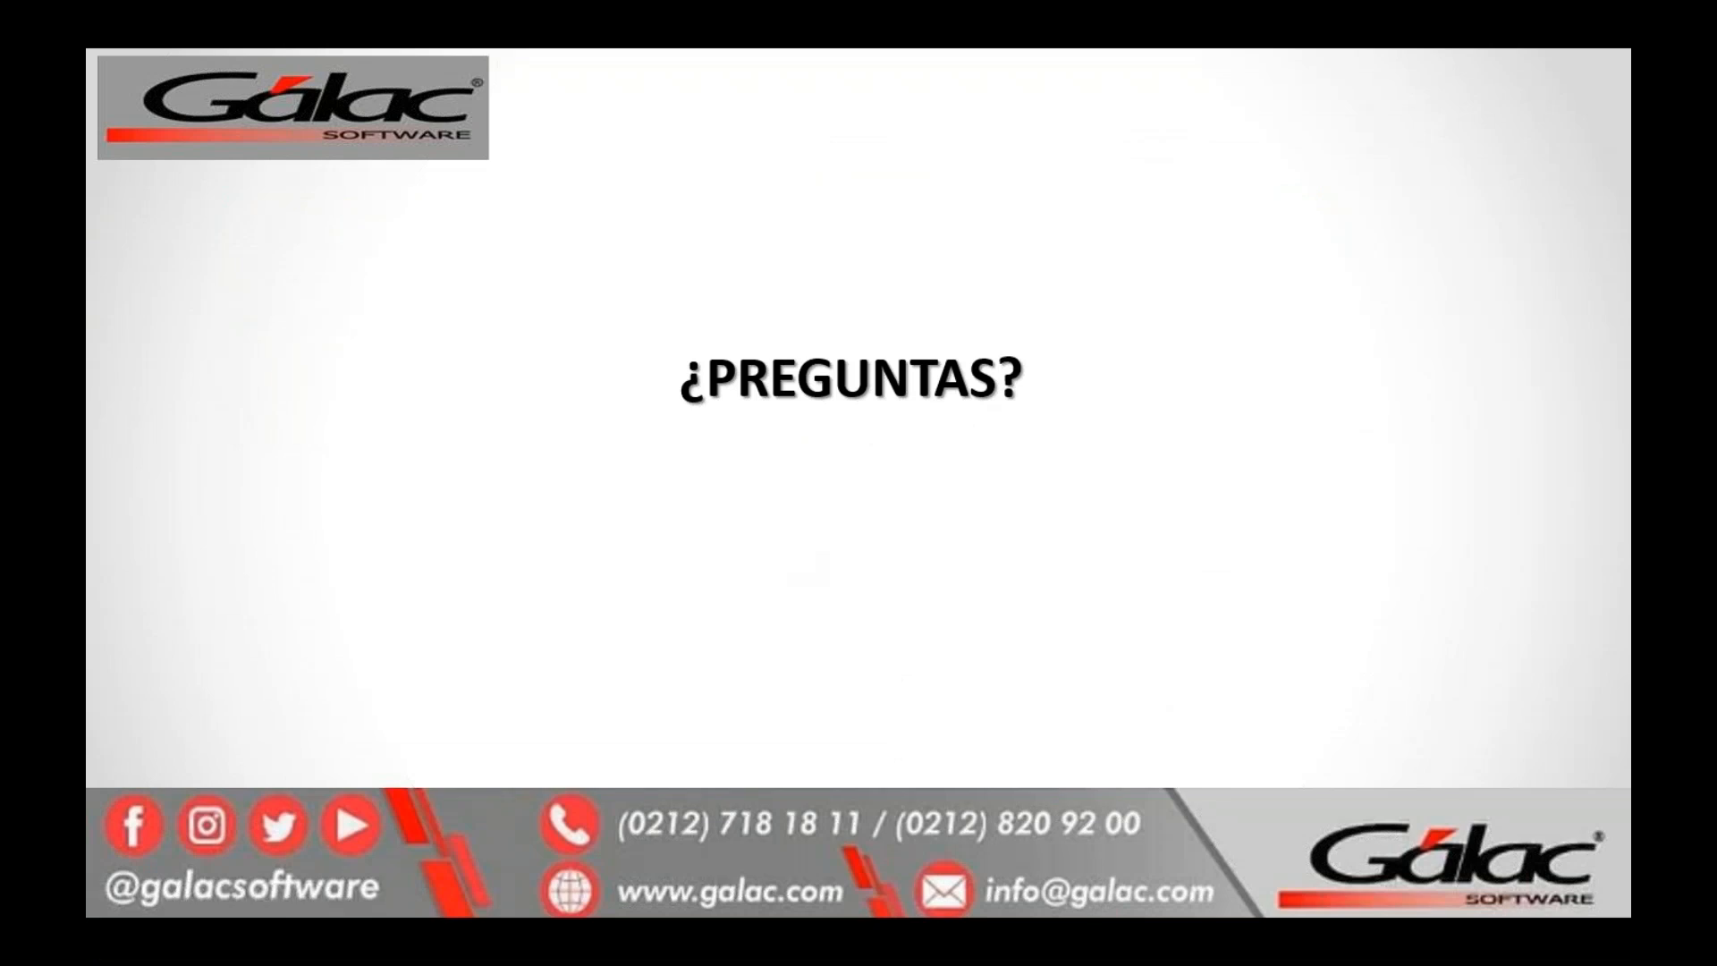
- End the slide show, switch to Nómina Gálac and search the collective contracts available for consultation
{"action": "key", "text": "Escape"}
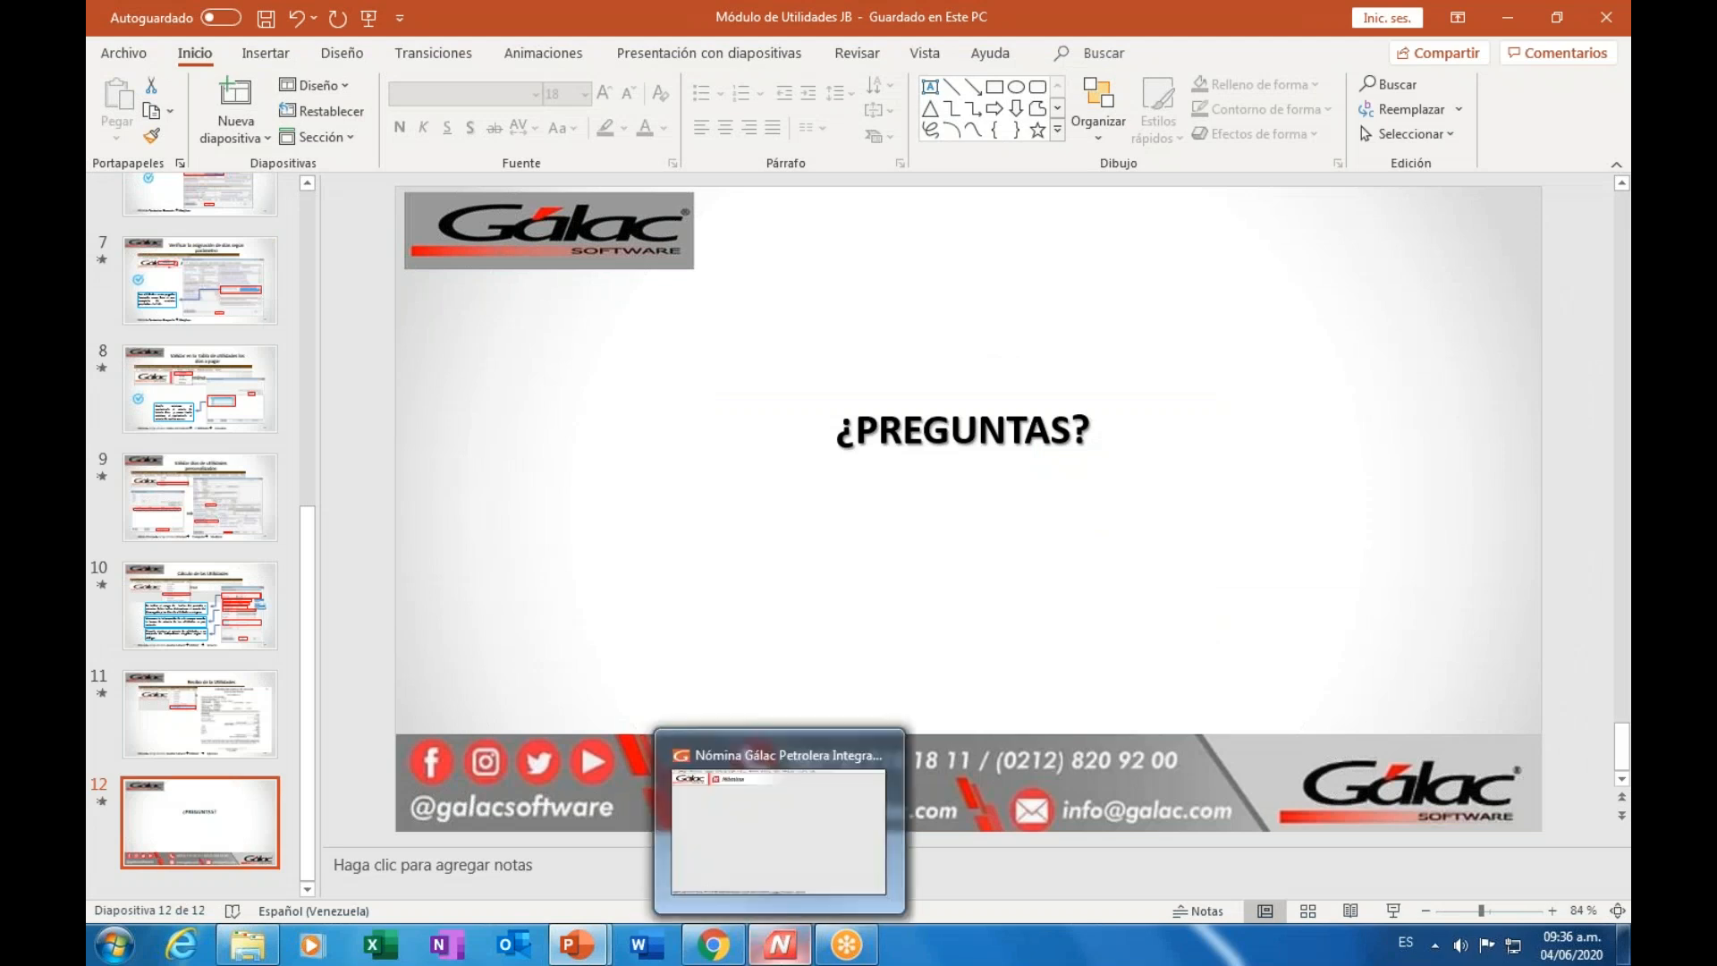
{"action": "left_click", "coordinate": [780, 944]}
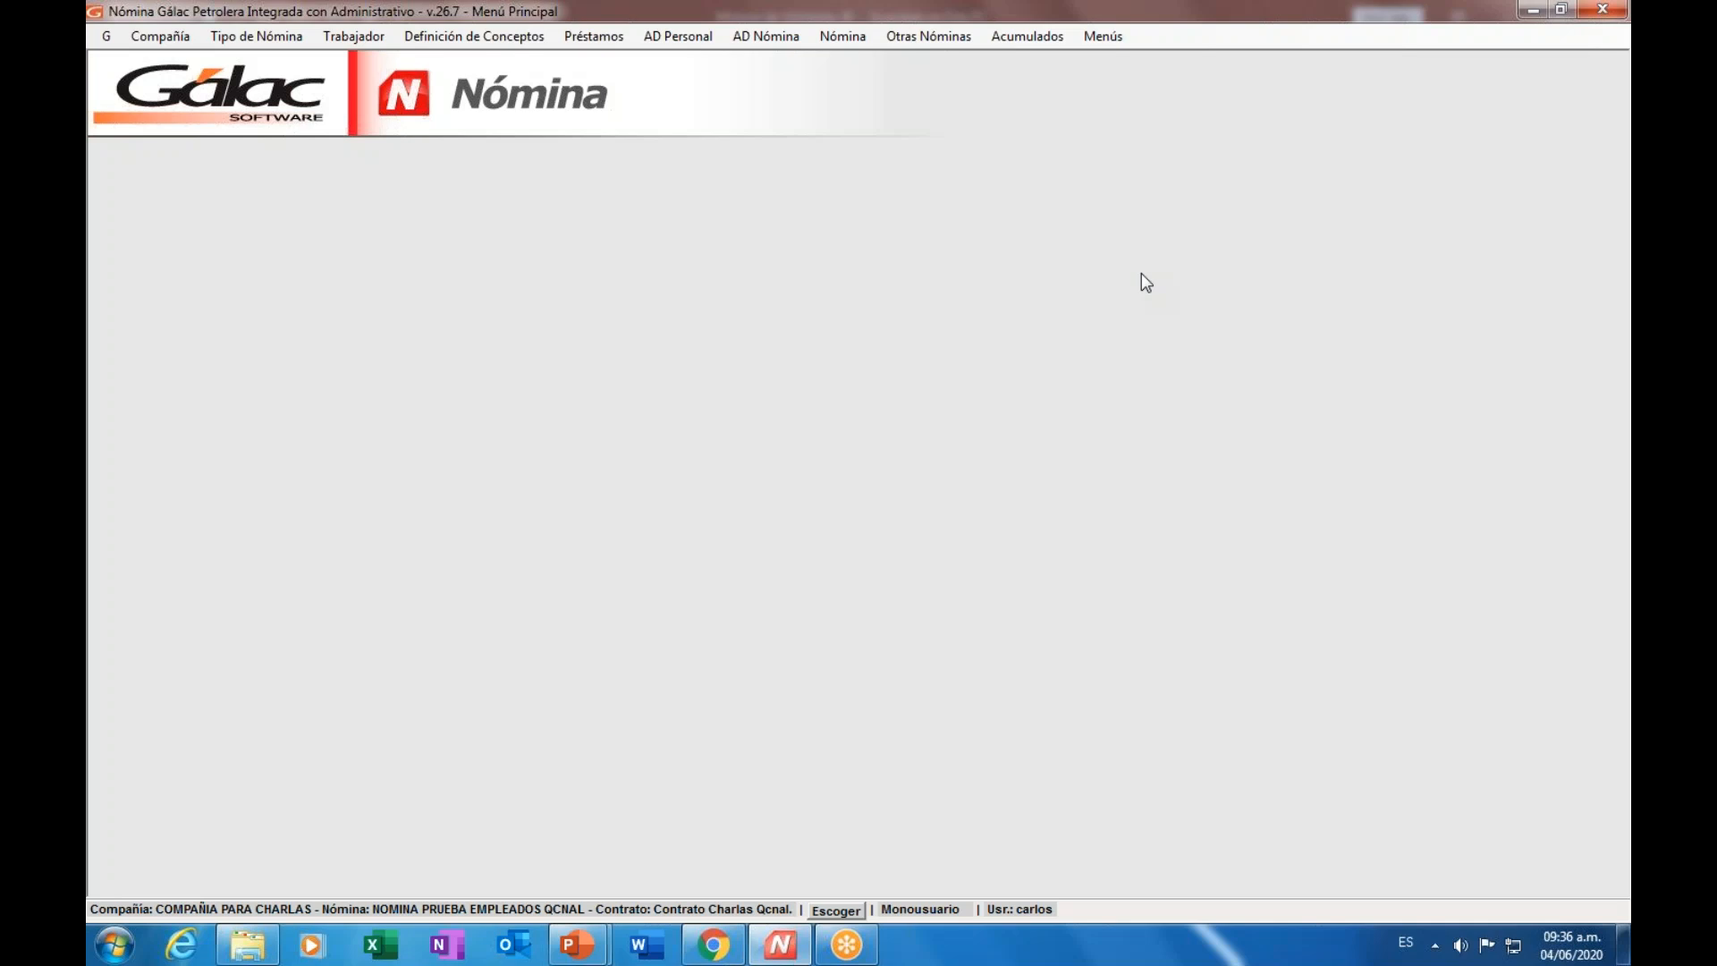
{"action": "left_click", "coordinate": [1114, 38]}
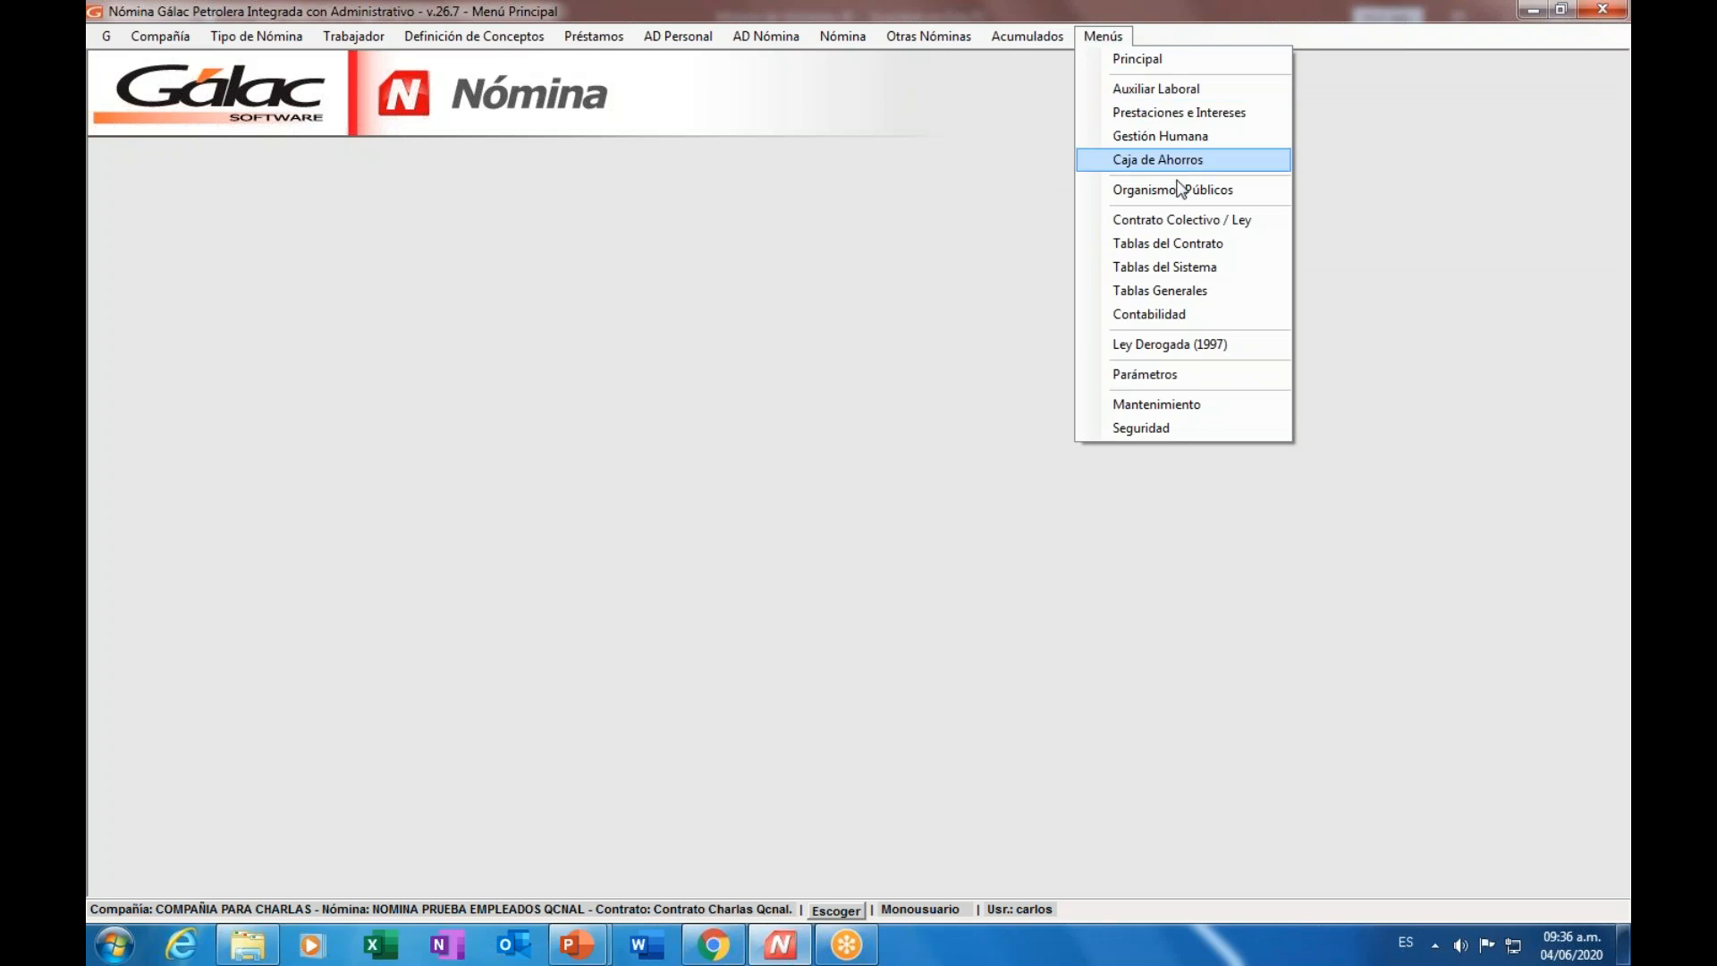
{"action": "left_click", "coordinate": [1209, 230]}
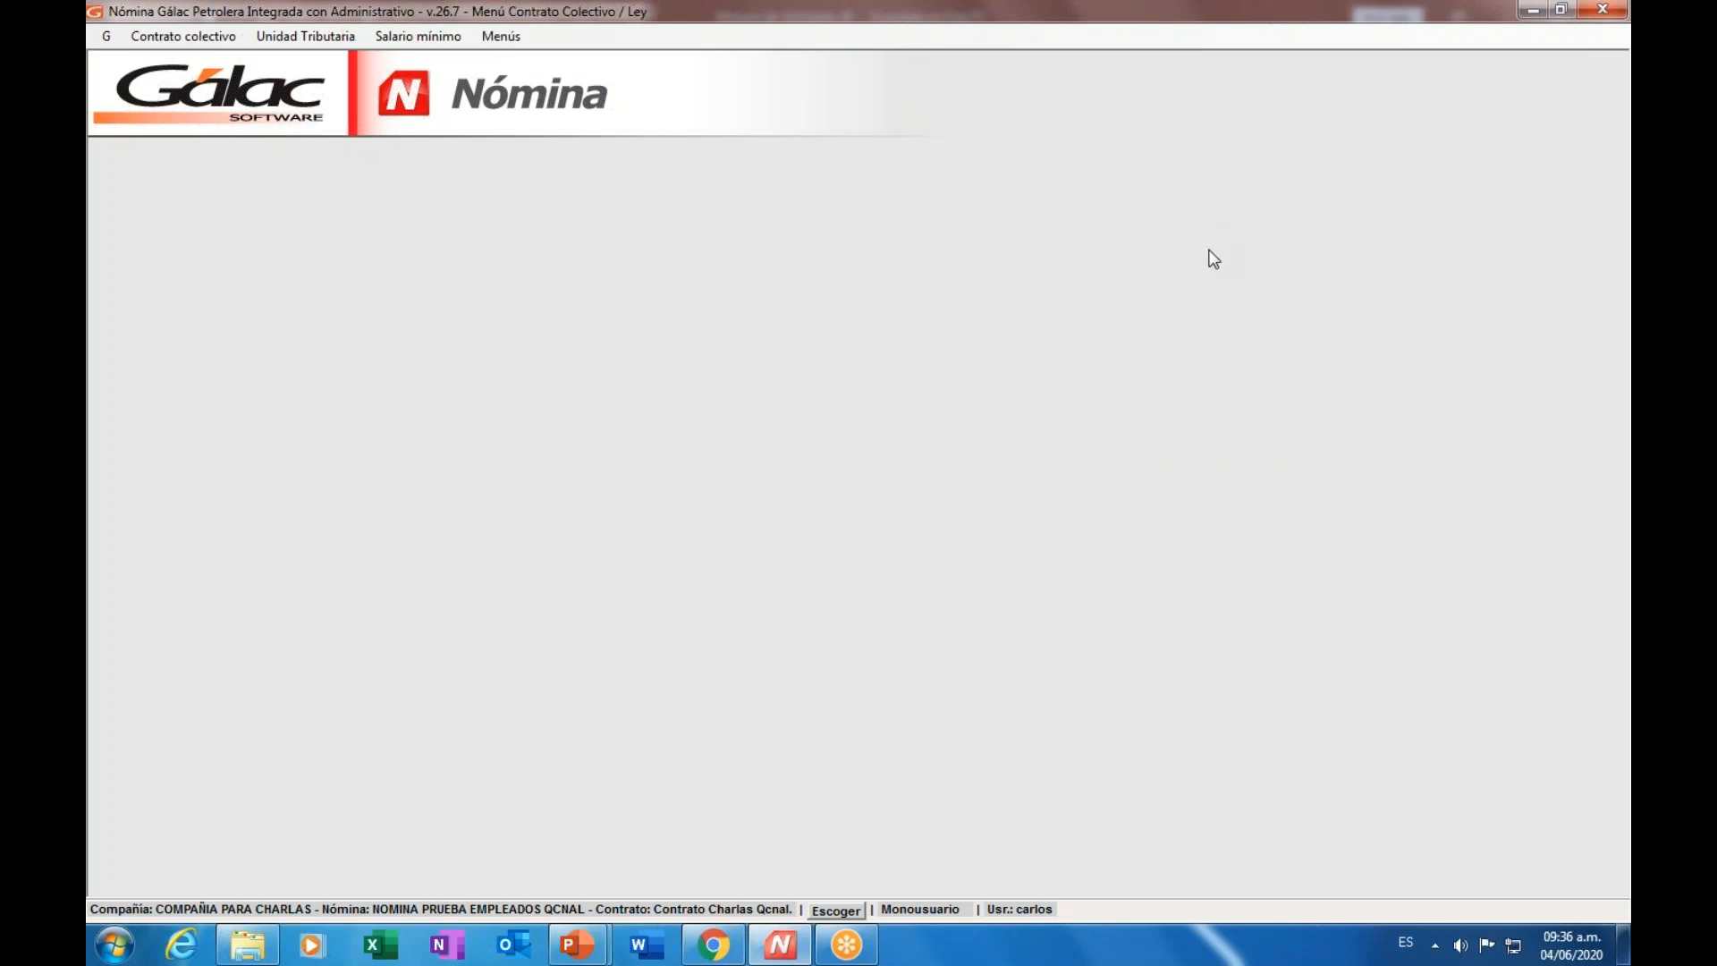
{"action": "left_click", "coordinate": [227, 40]}
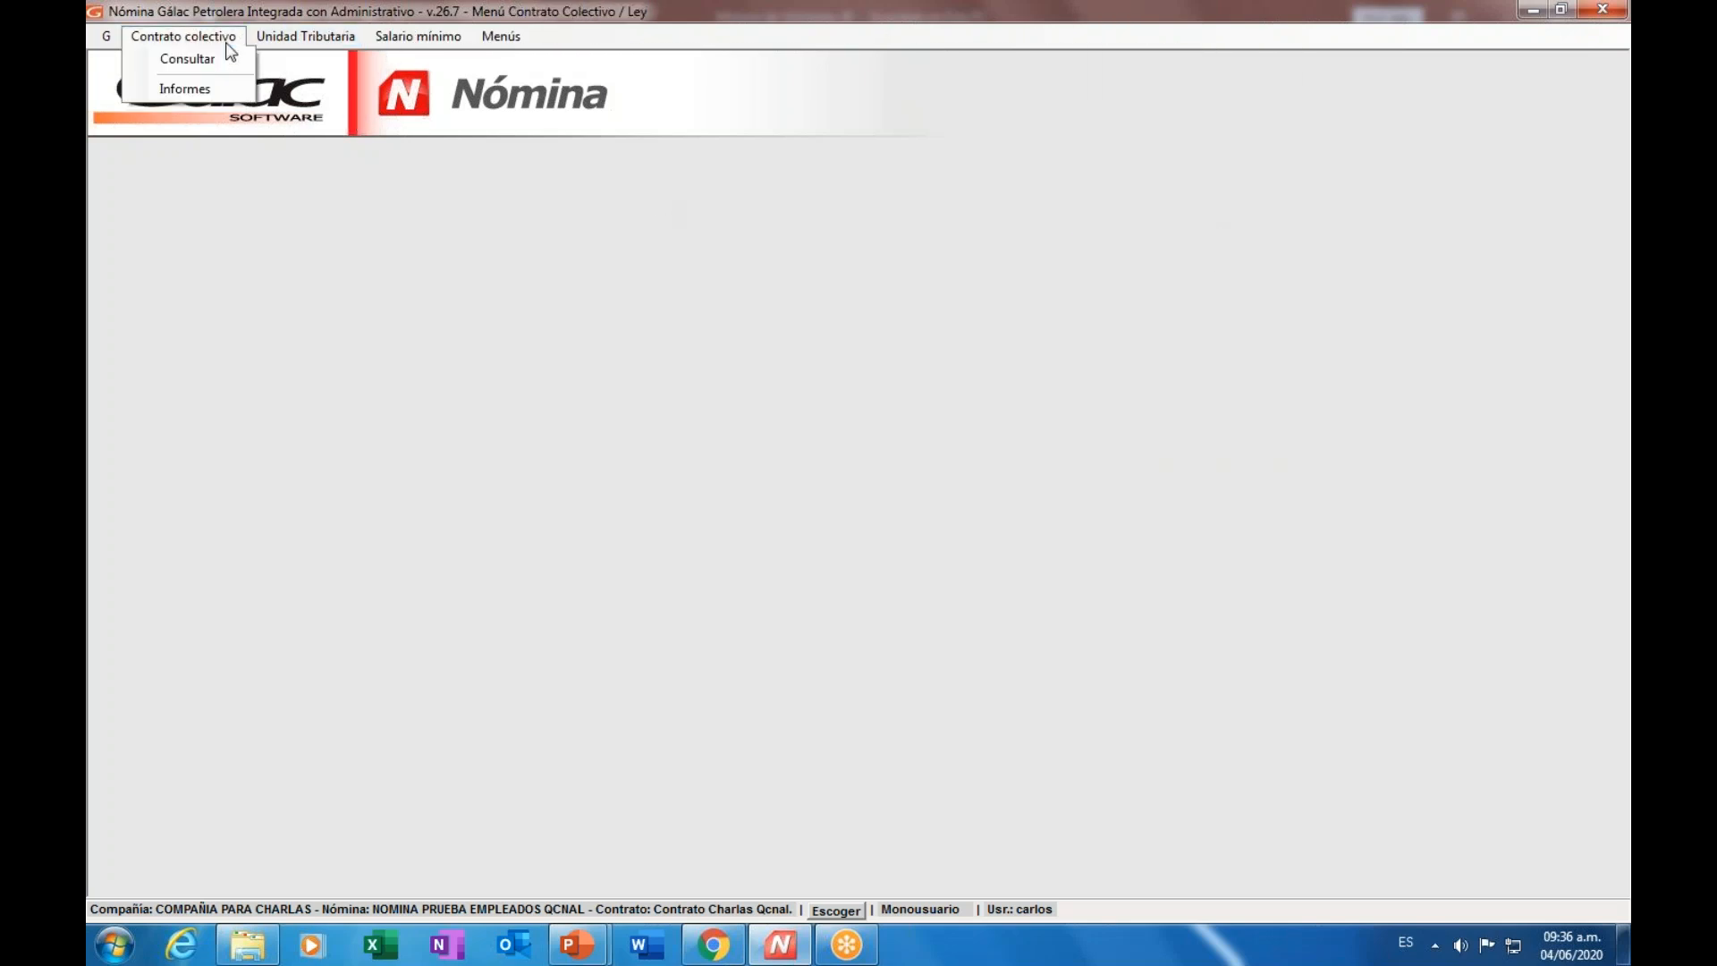
{"action": "left_click", "coordinate": [234, 61]}
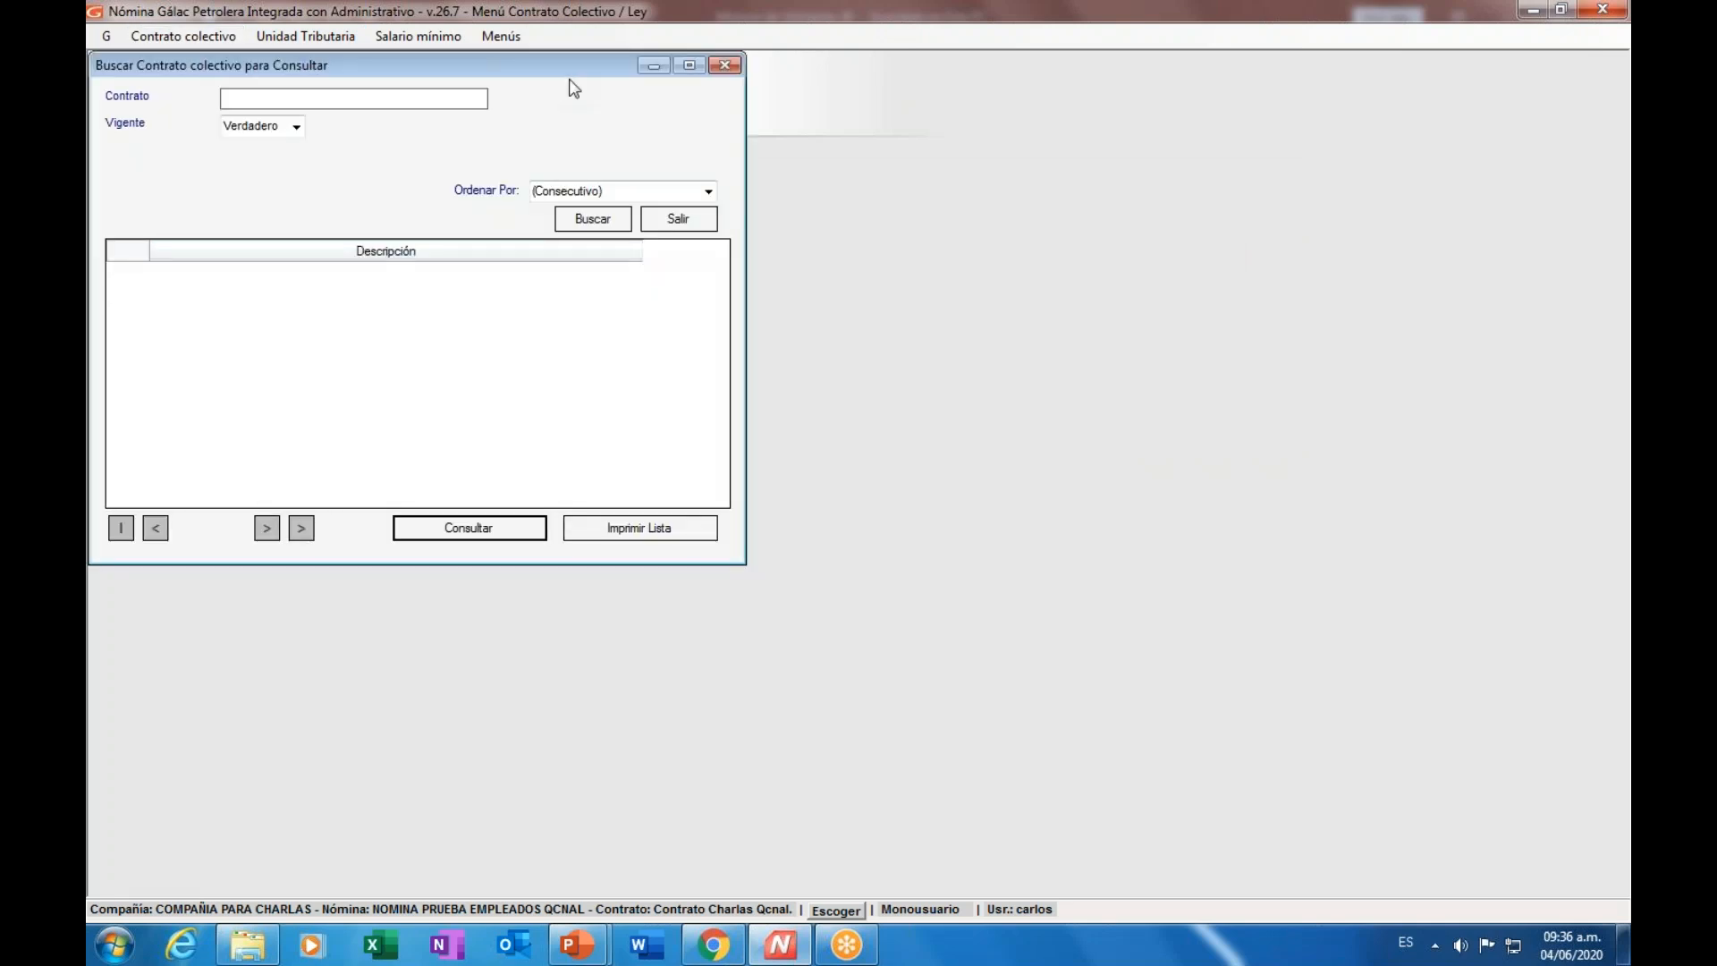
{"action": "left_click", "coordinate": [656, 271]}
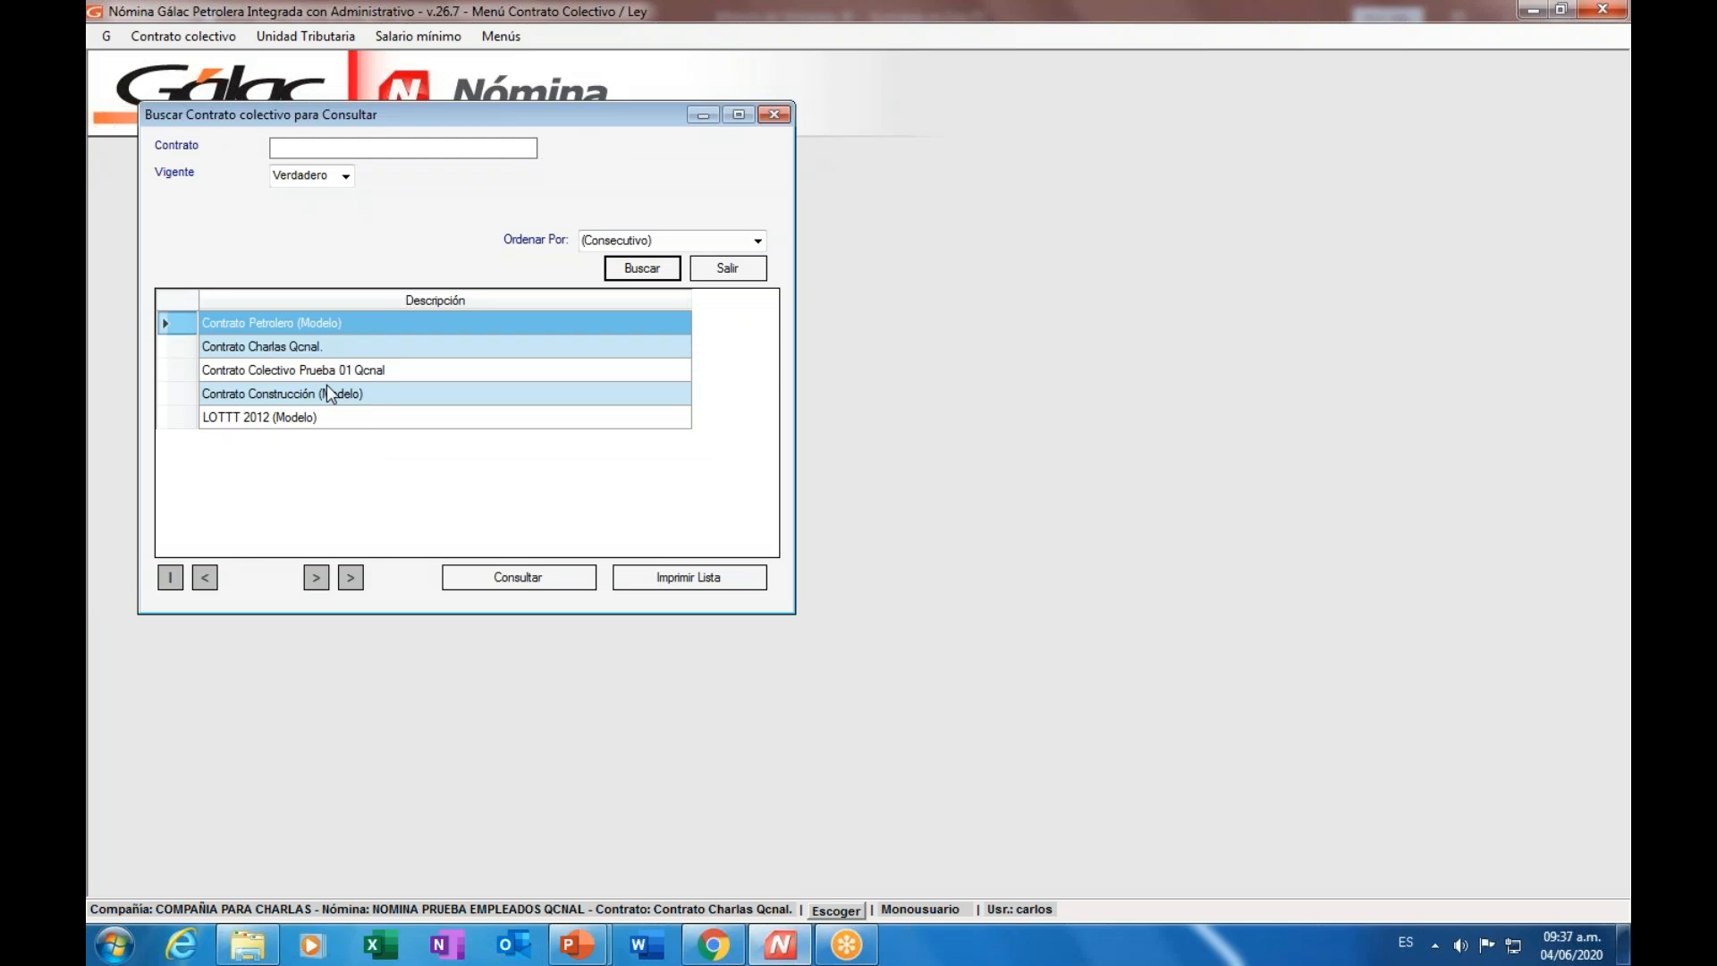
- Consult the Contrato Charlas Qcnal. record to examine its utilidades settings, then close the record and the contract search
{"action": "left_click", "coordinate": [347, 352]}
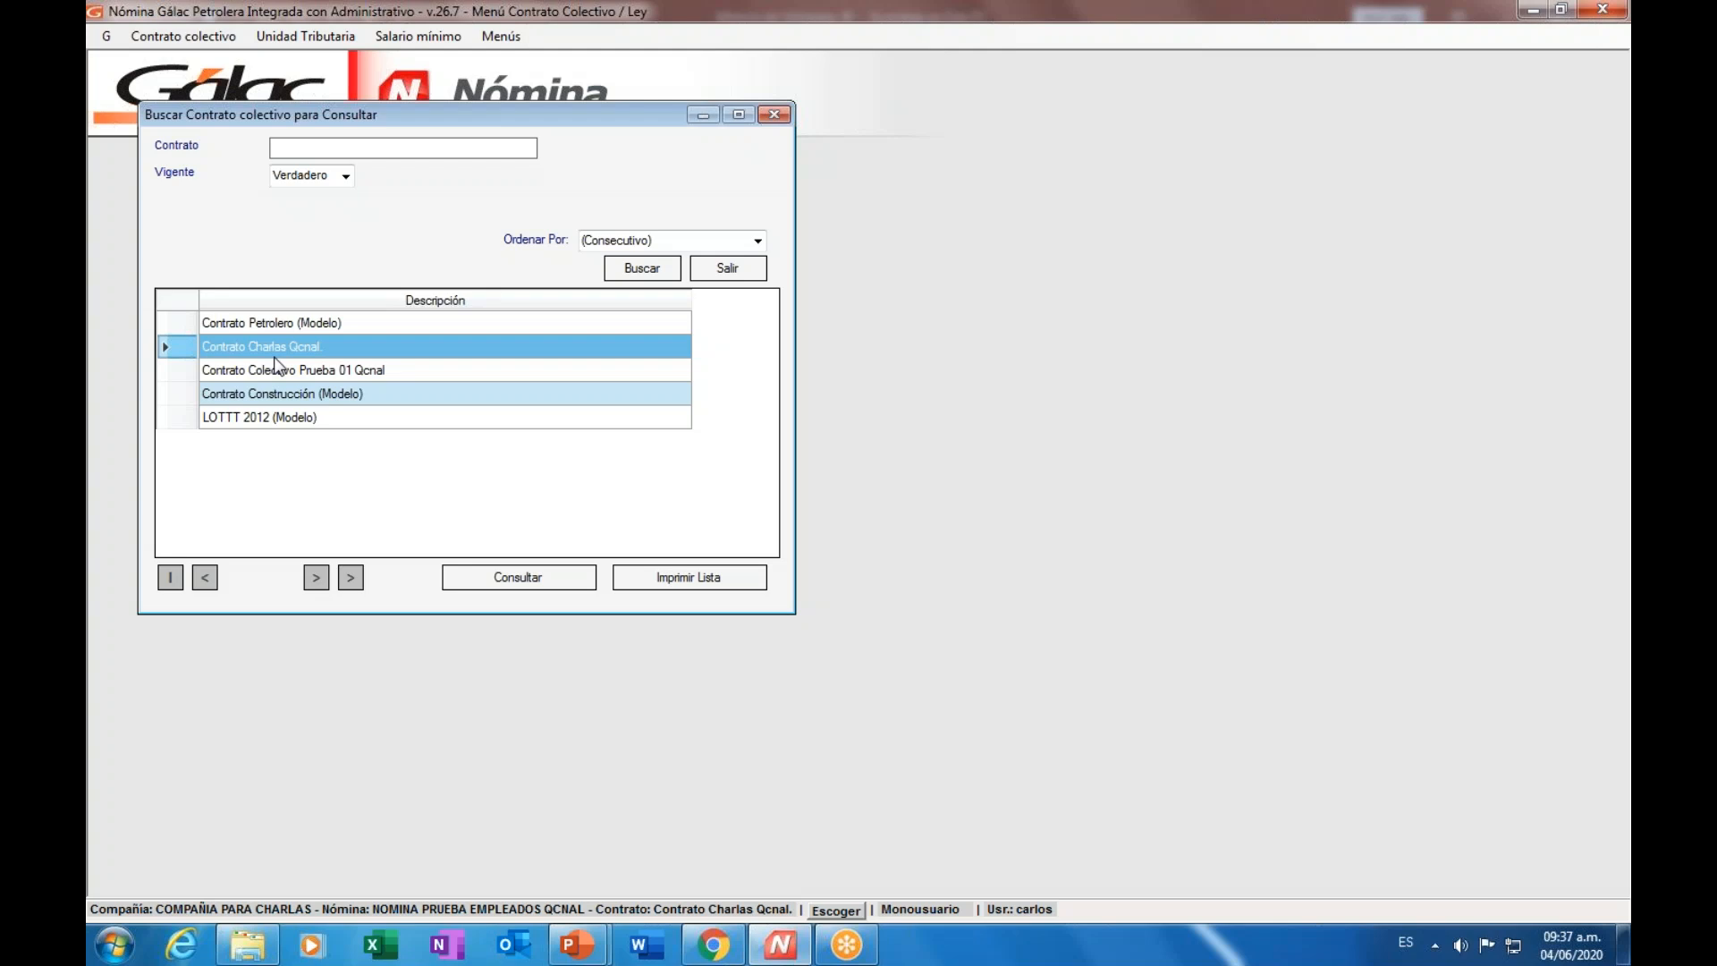
{"action": "left_click", "coordinate": [339, 376]}
{"action": "left_click", "coordinate": [347, 353]}
{"action": "double_click", "coordinate": [349, 352]}
{"action": "left_click_drag", "start_coordinate": [540, 75], "coordinate": [1130, 159]}
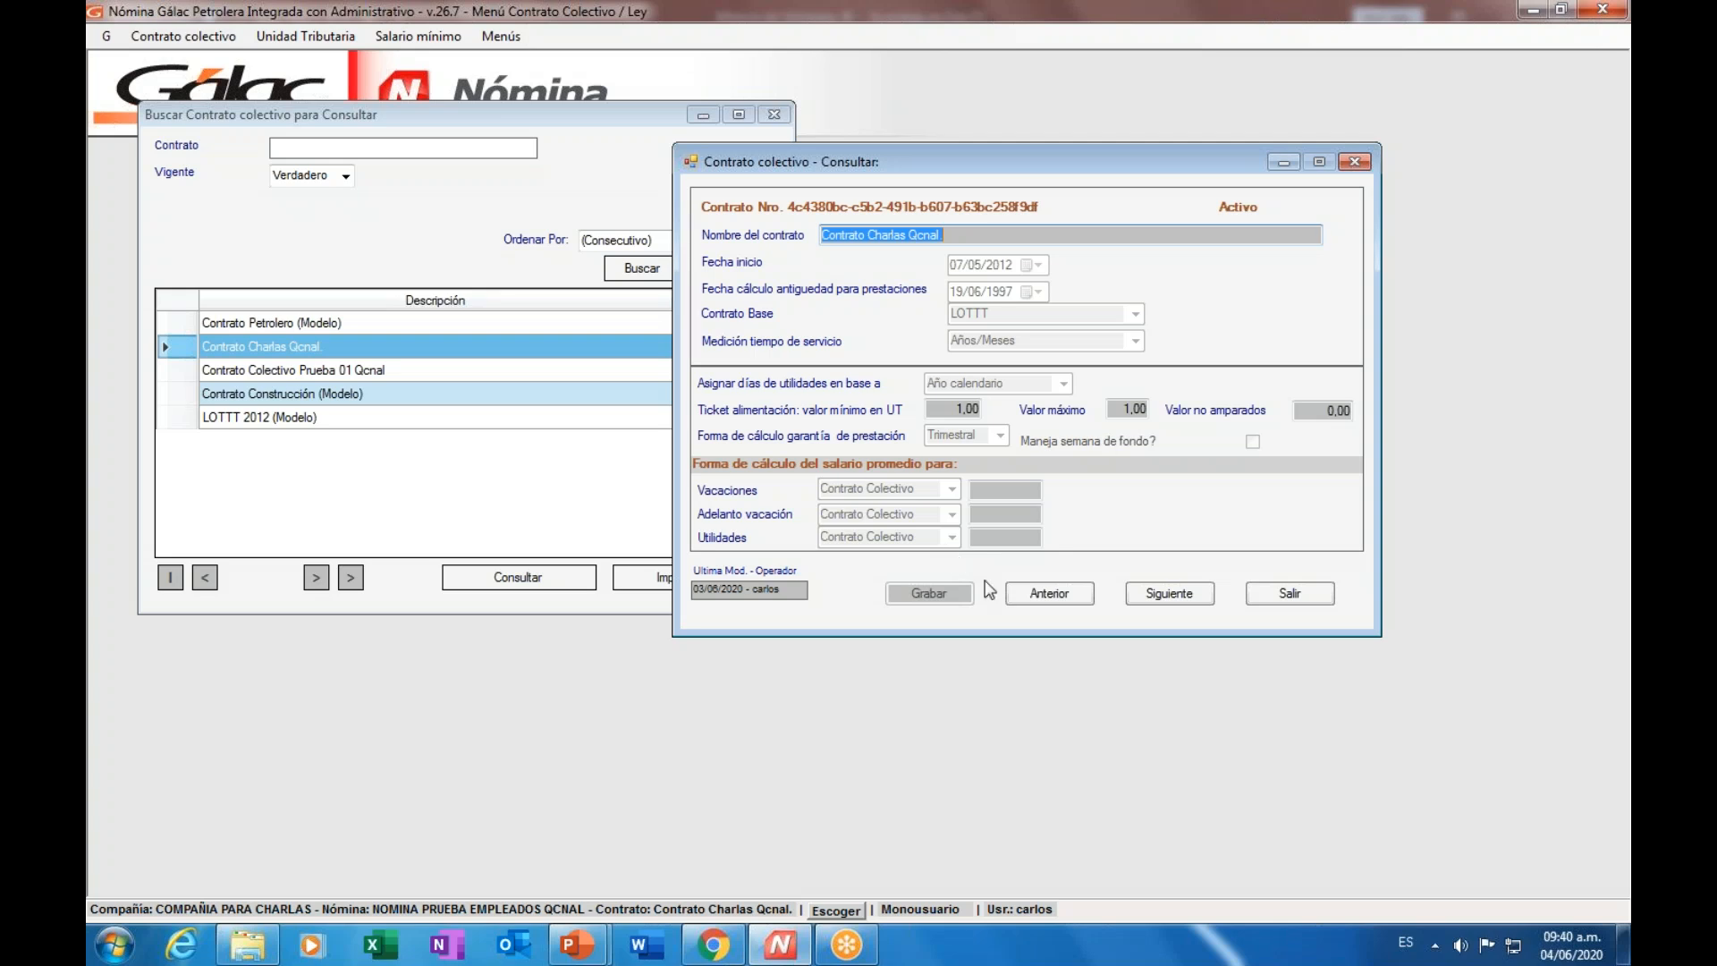
{"action": "left_click_drag", "start_coordinate": [1082, 159], "coordinate": [921, 170]}
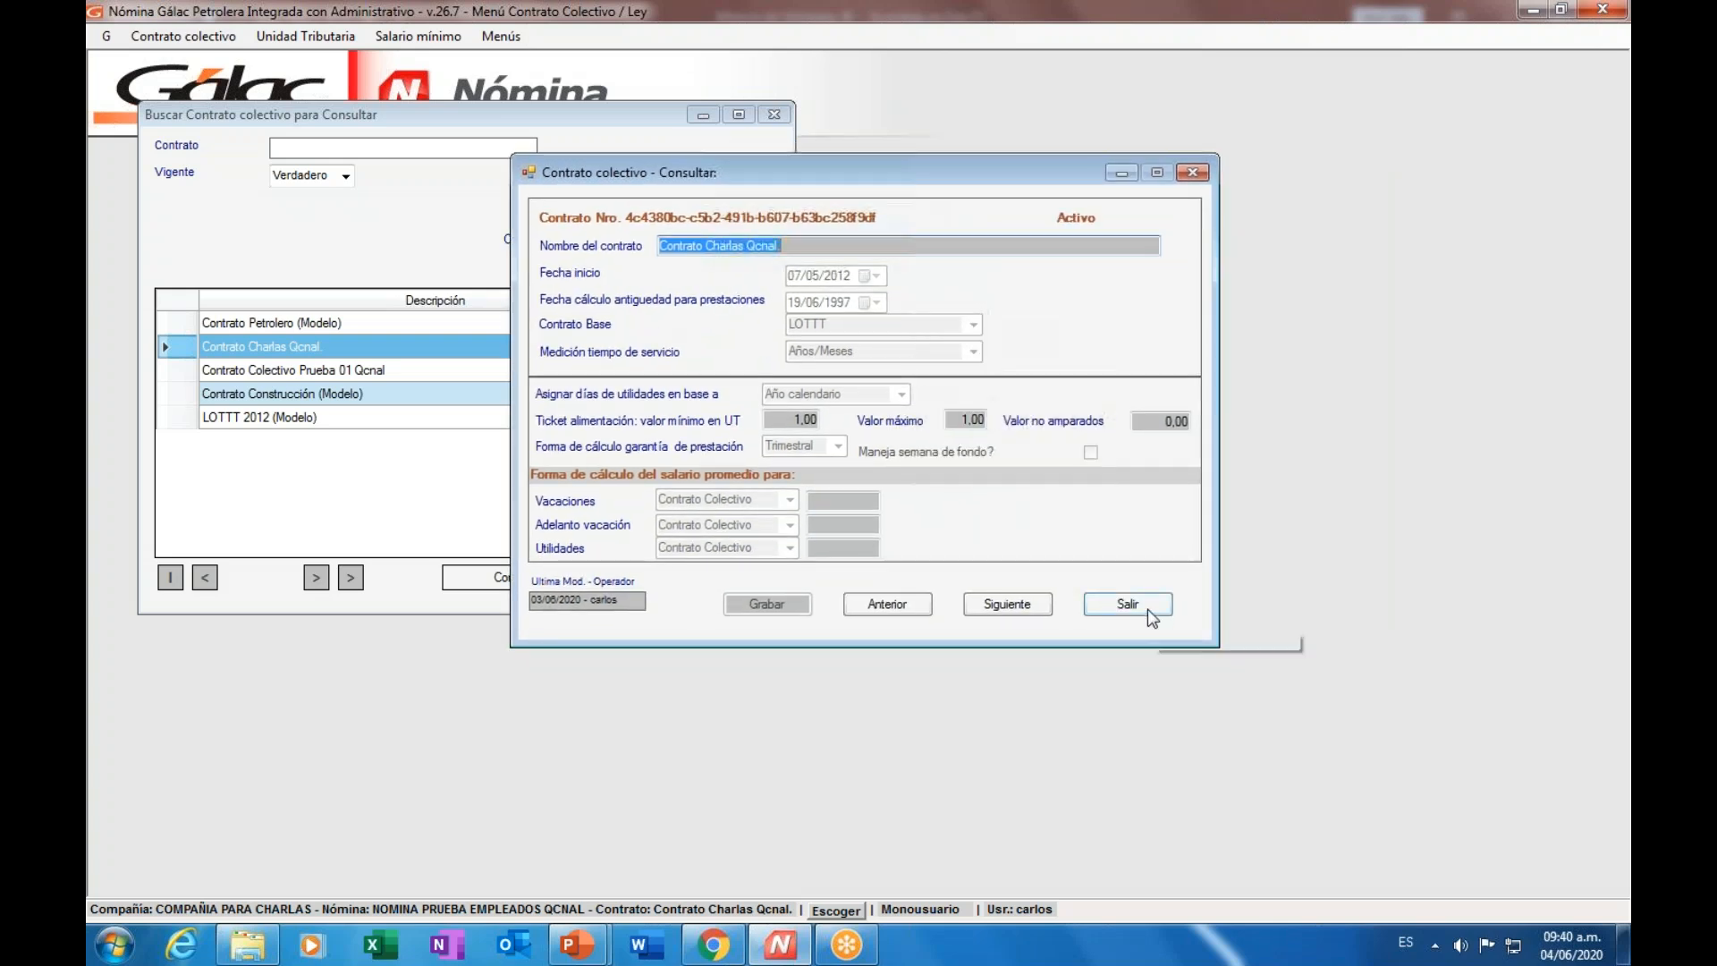
{"action": "left_click", "coordinate": [1147, 609]}
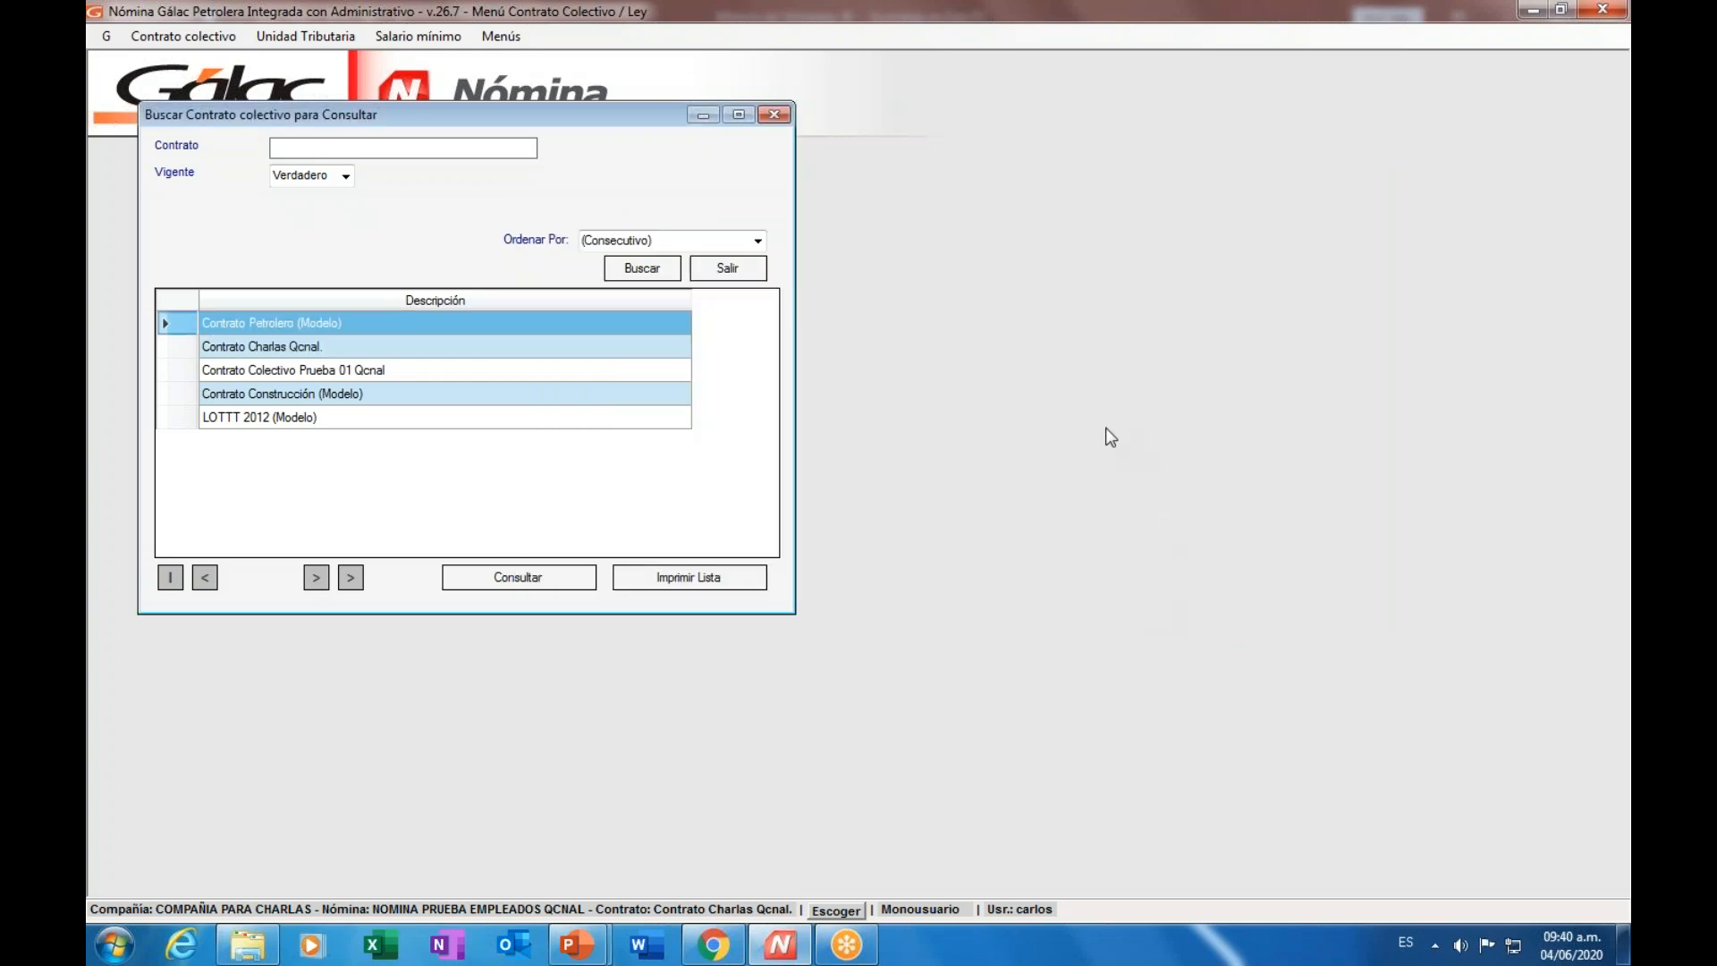
{"action": "left_click", "coordinate": [731, 271]}
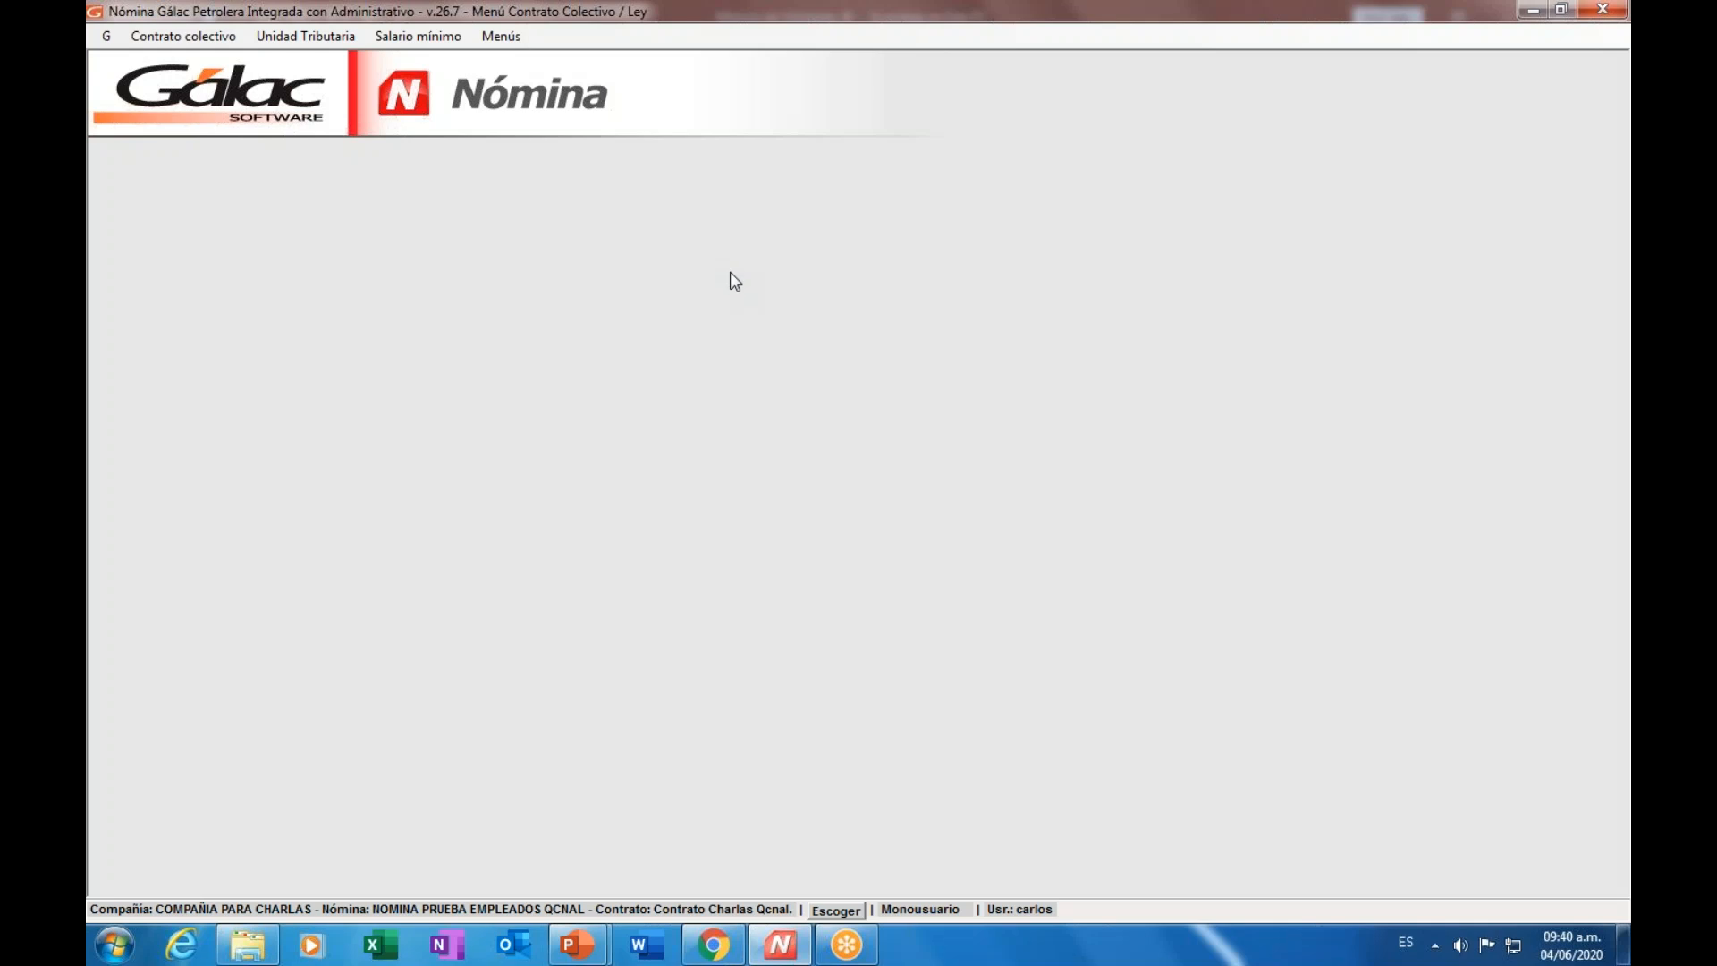
- Set the average calculation for utilidades to "En base a 30 días" in the general parameters and save
{"action": "left_click", "coordinate": [483, 37]}
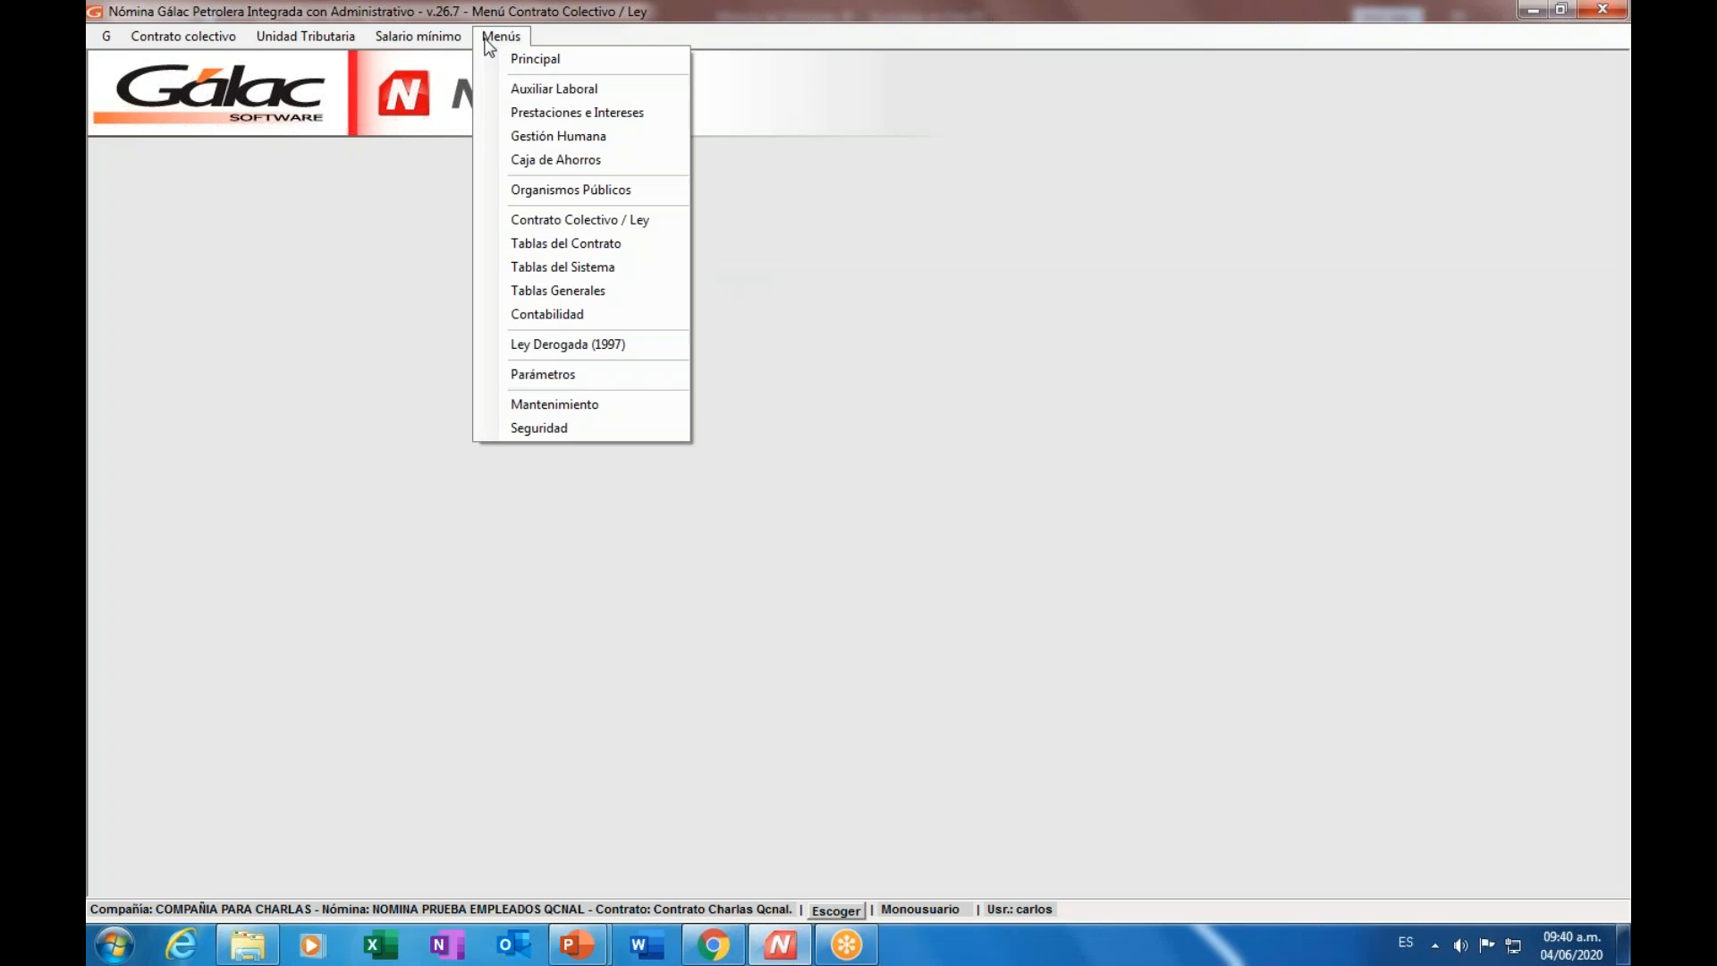
{"action": "left_click", "coordinate": [628, 387]}
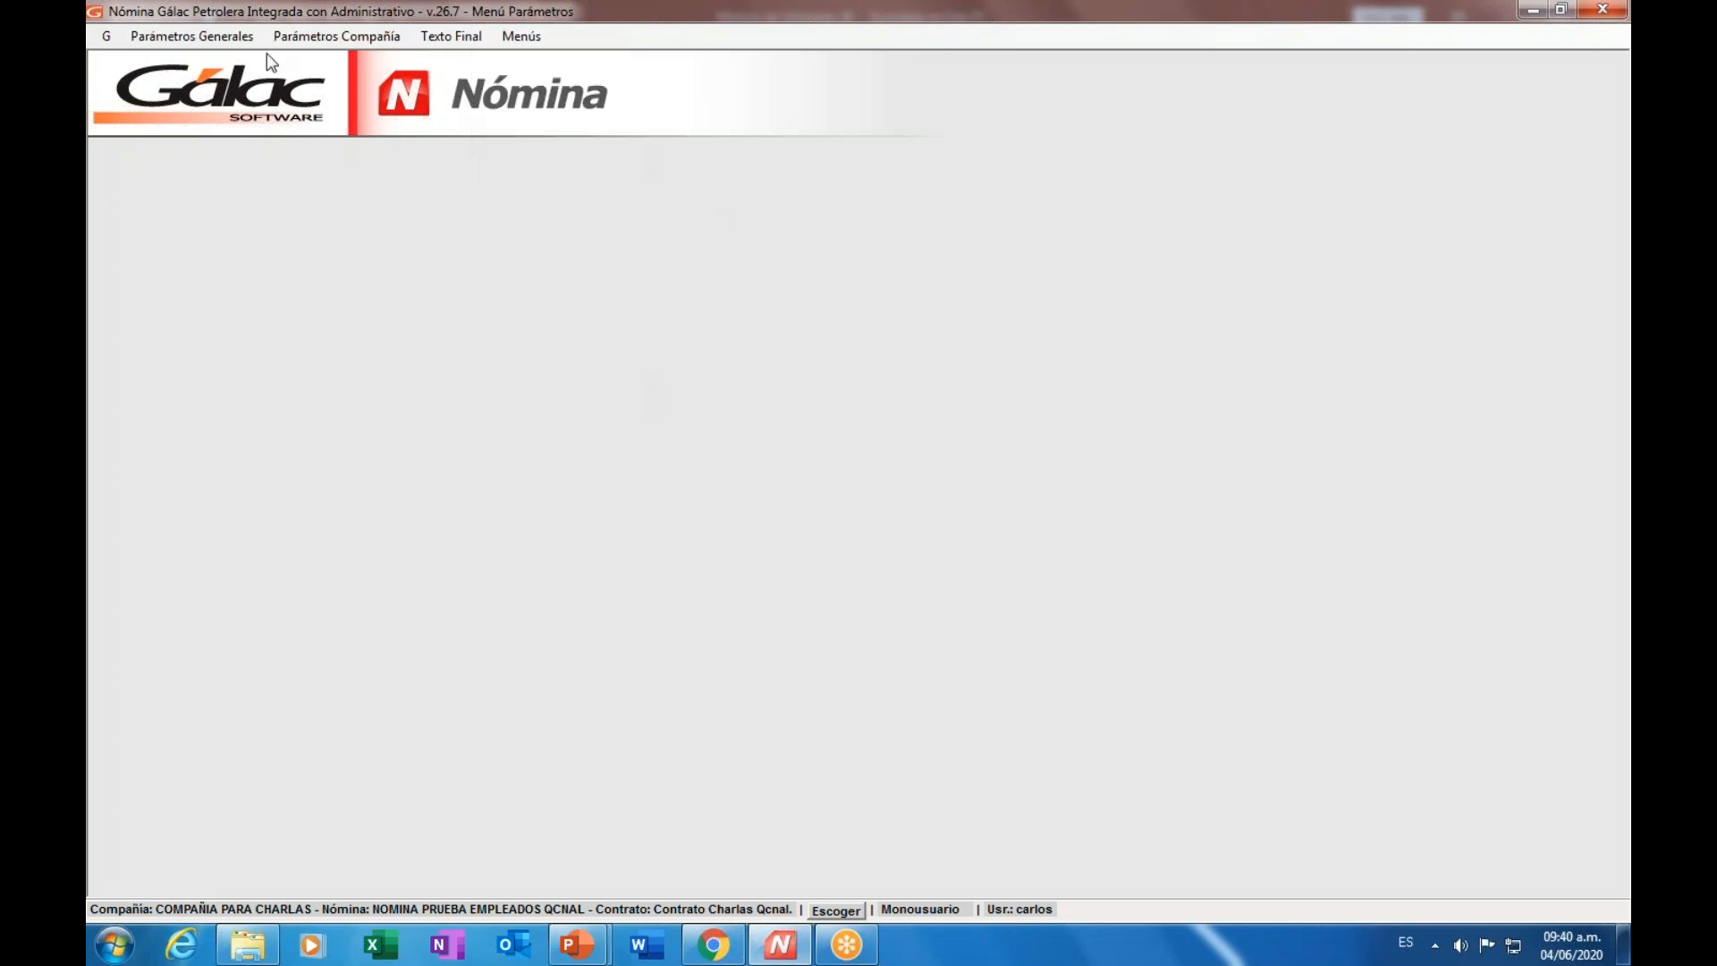
{"action": "left_click", "coordinate": [193, 36]}
{"action": "left_click", "coordinate": [223, 82]}
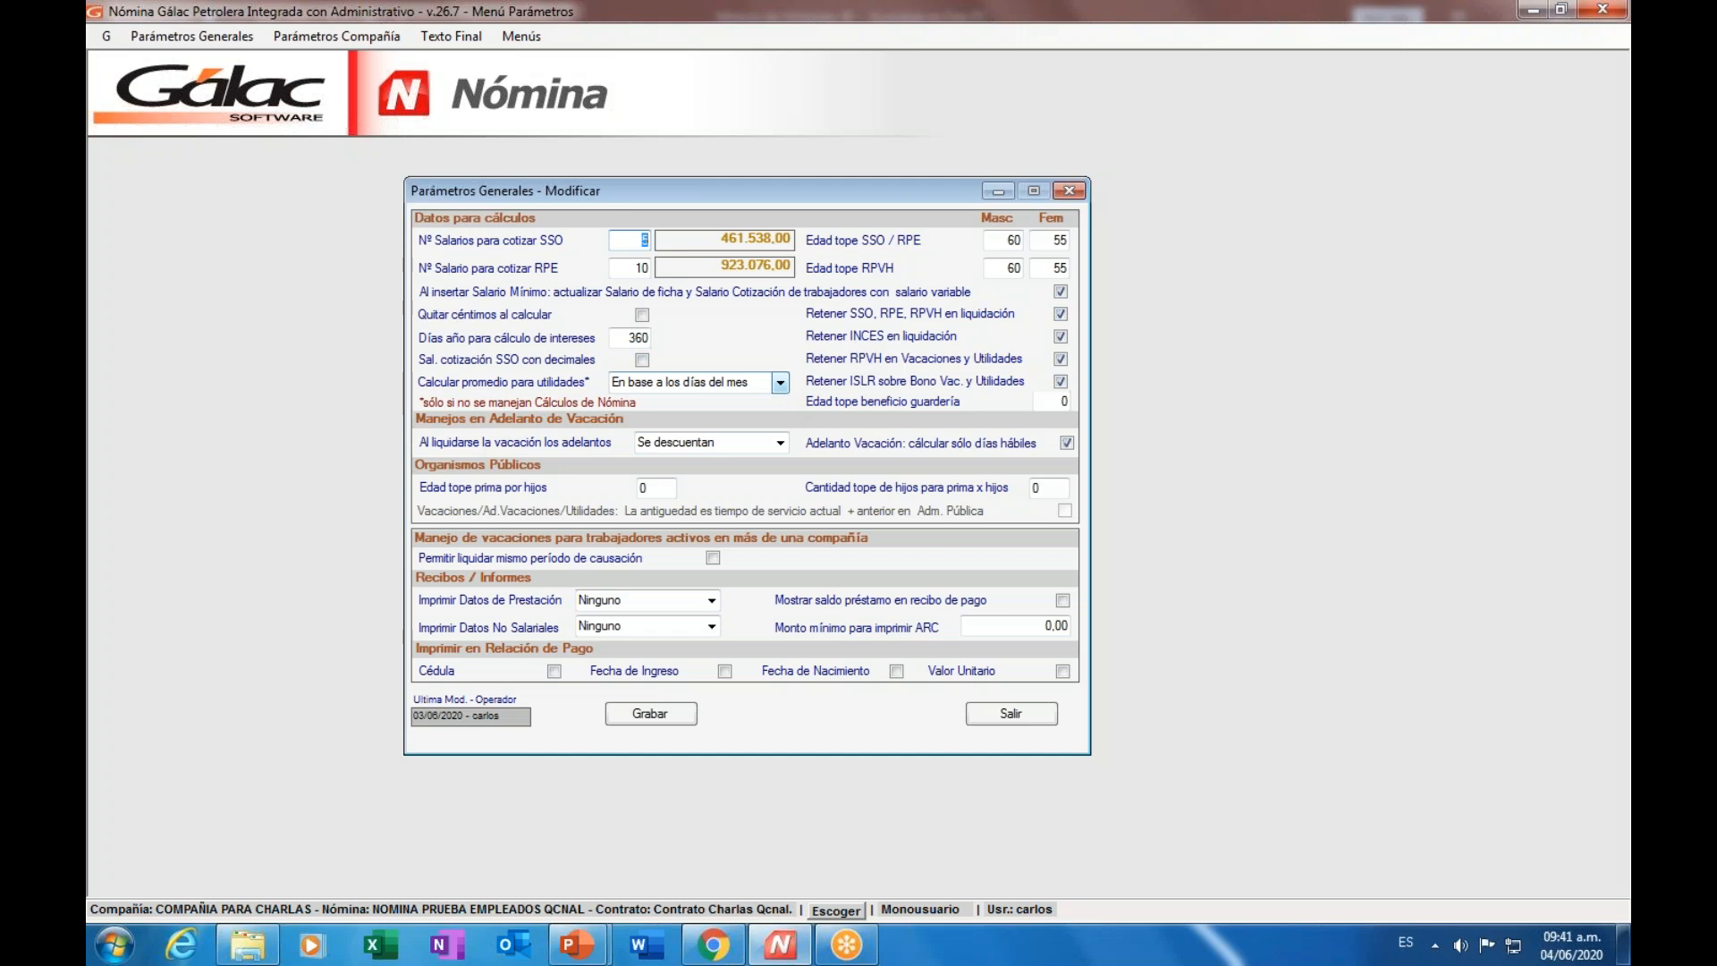
{"action": "left_click", "coordinate": [781, 383]}
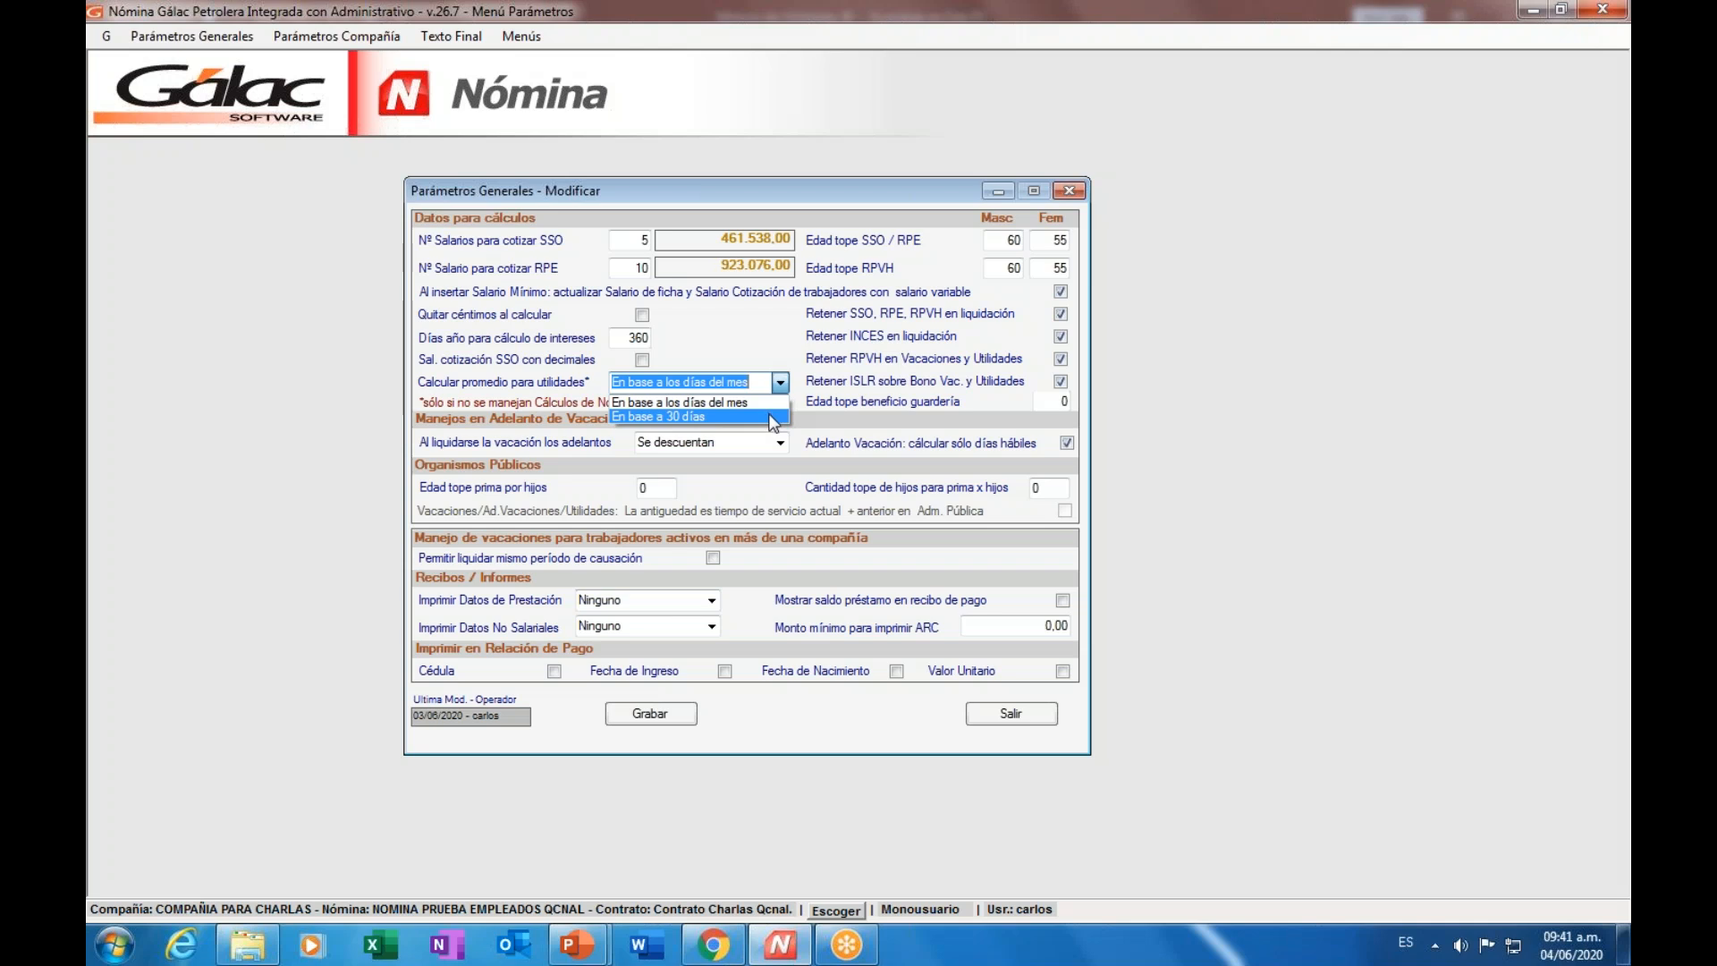
{"action": "left_click", "coordinate": [771, 417]}
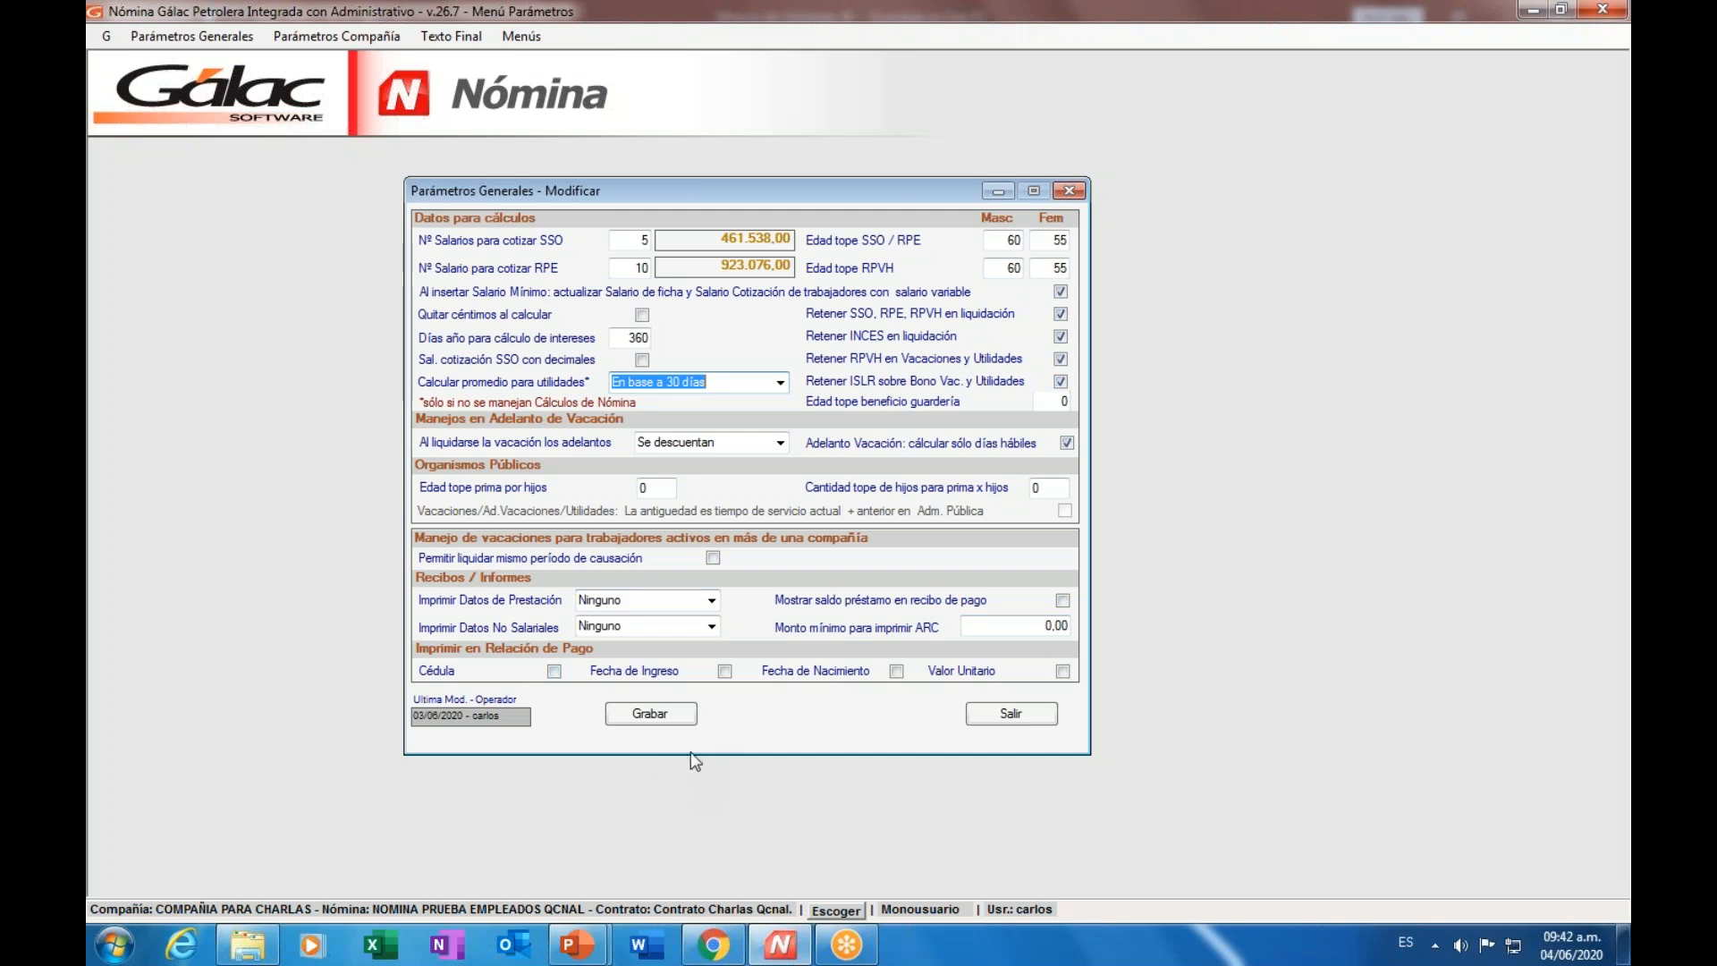
{"action": "left_click", "coordinate": [658, 714]}
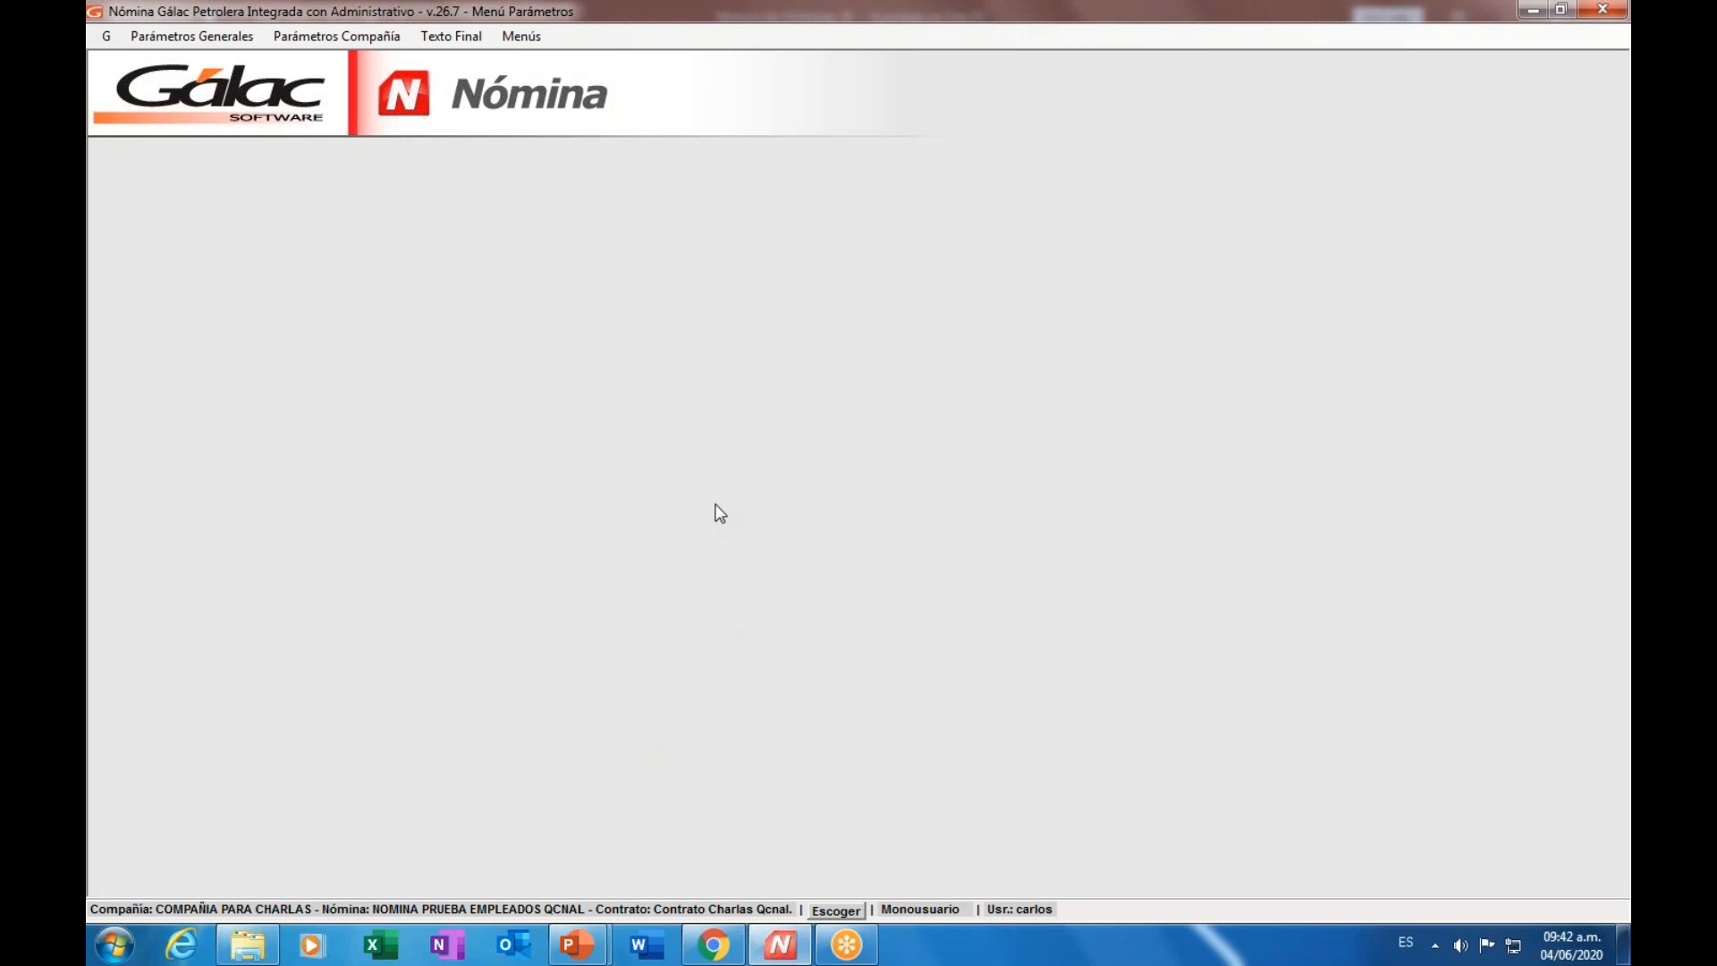
- Set the company parameter for assigning utilidades days to "Días x mes completo de servicio" and save
{"action": "left_click", "coordinate": [363, 36]}
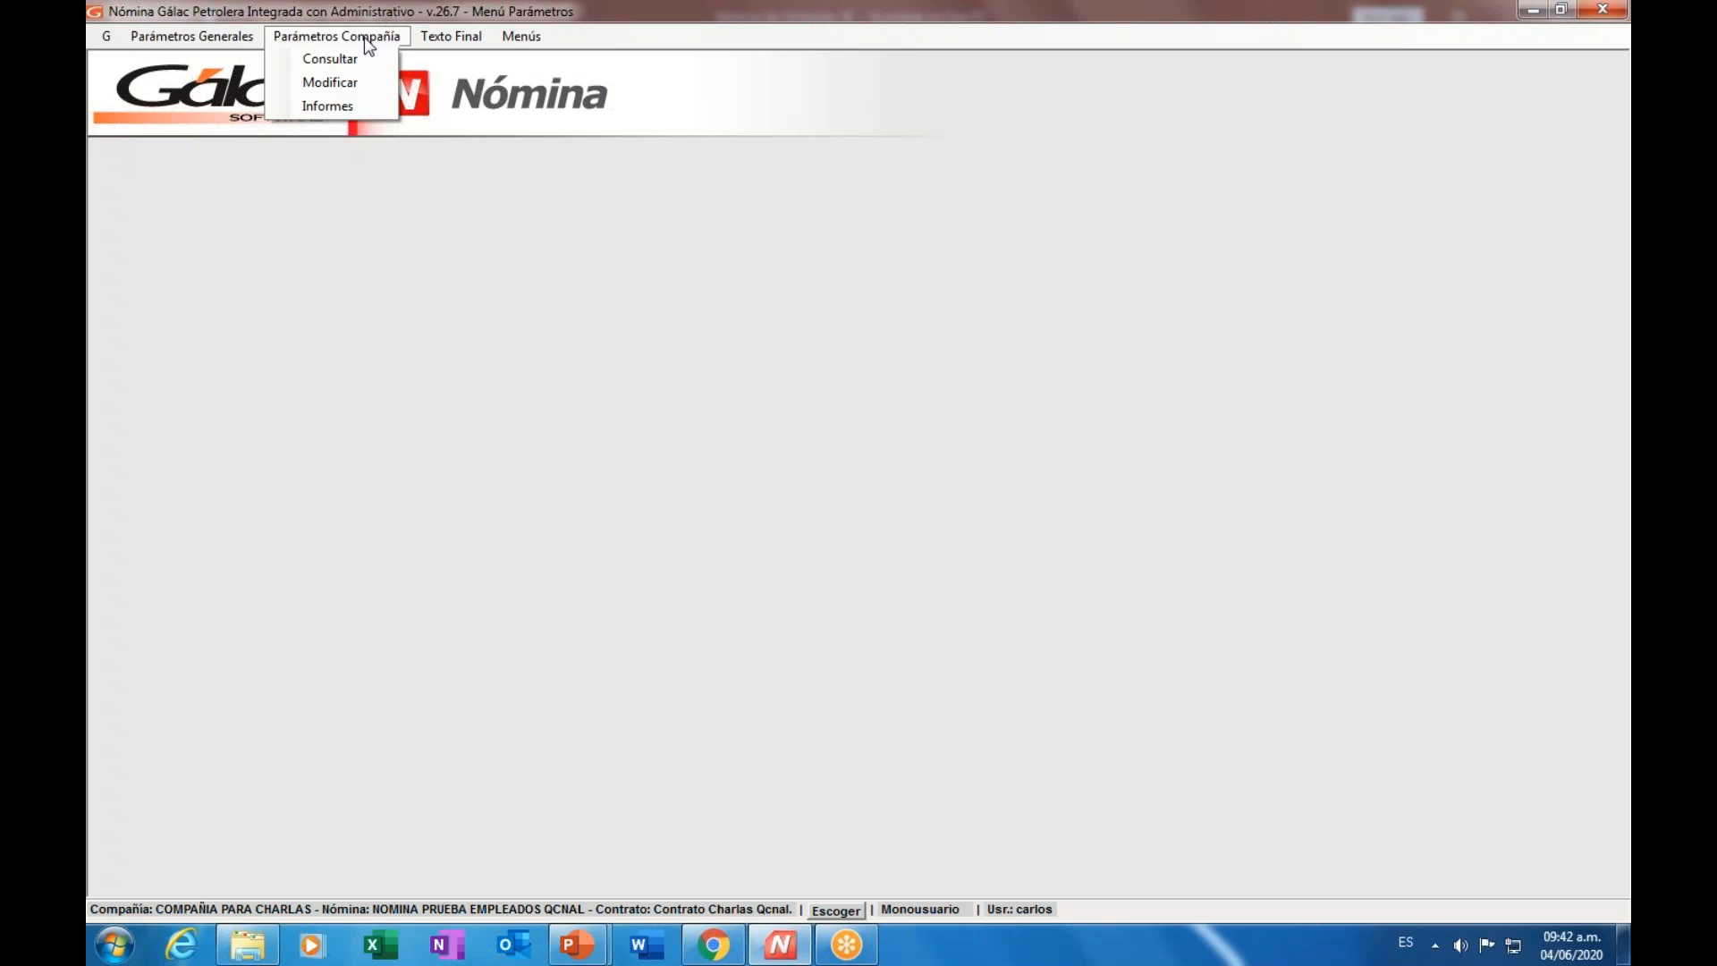
{"action": "left_click", "coordinate": [380, 82]}
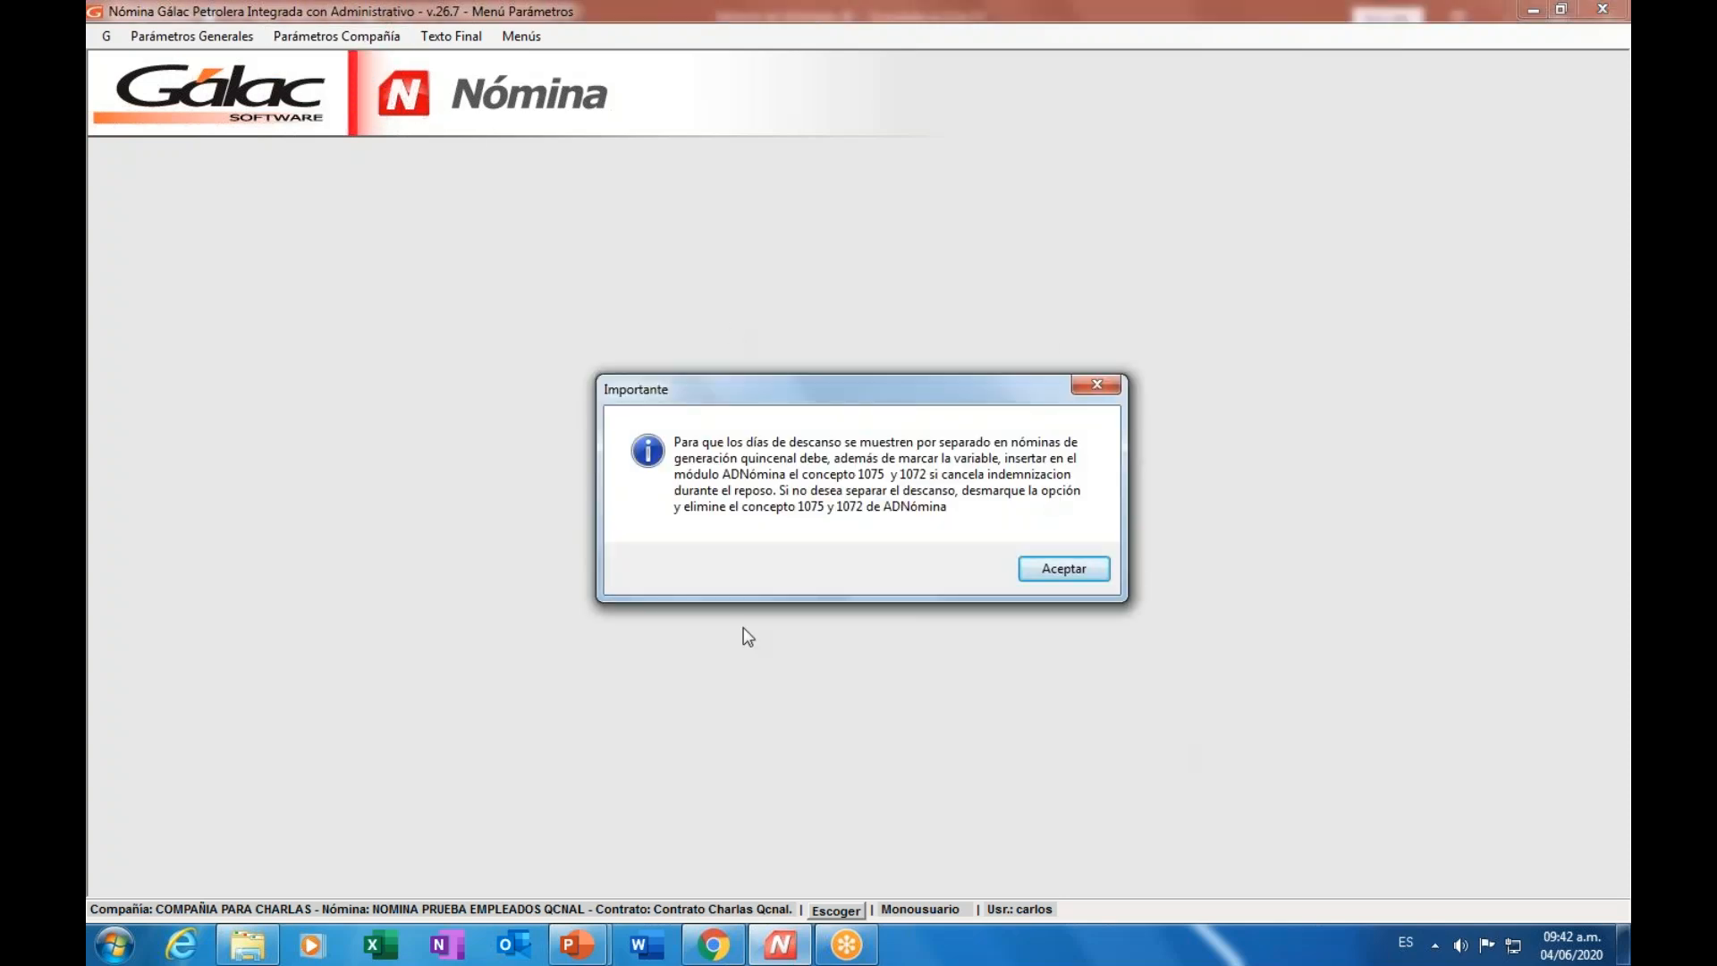
{"action": "left_click_drag", "start_coordinate": [941, 403], "coordinate": [937, 330]}
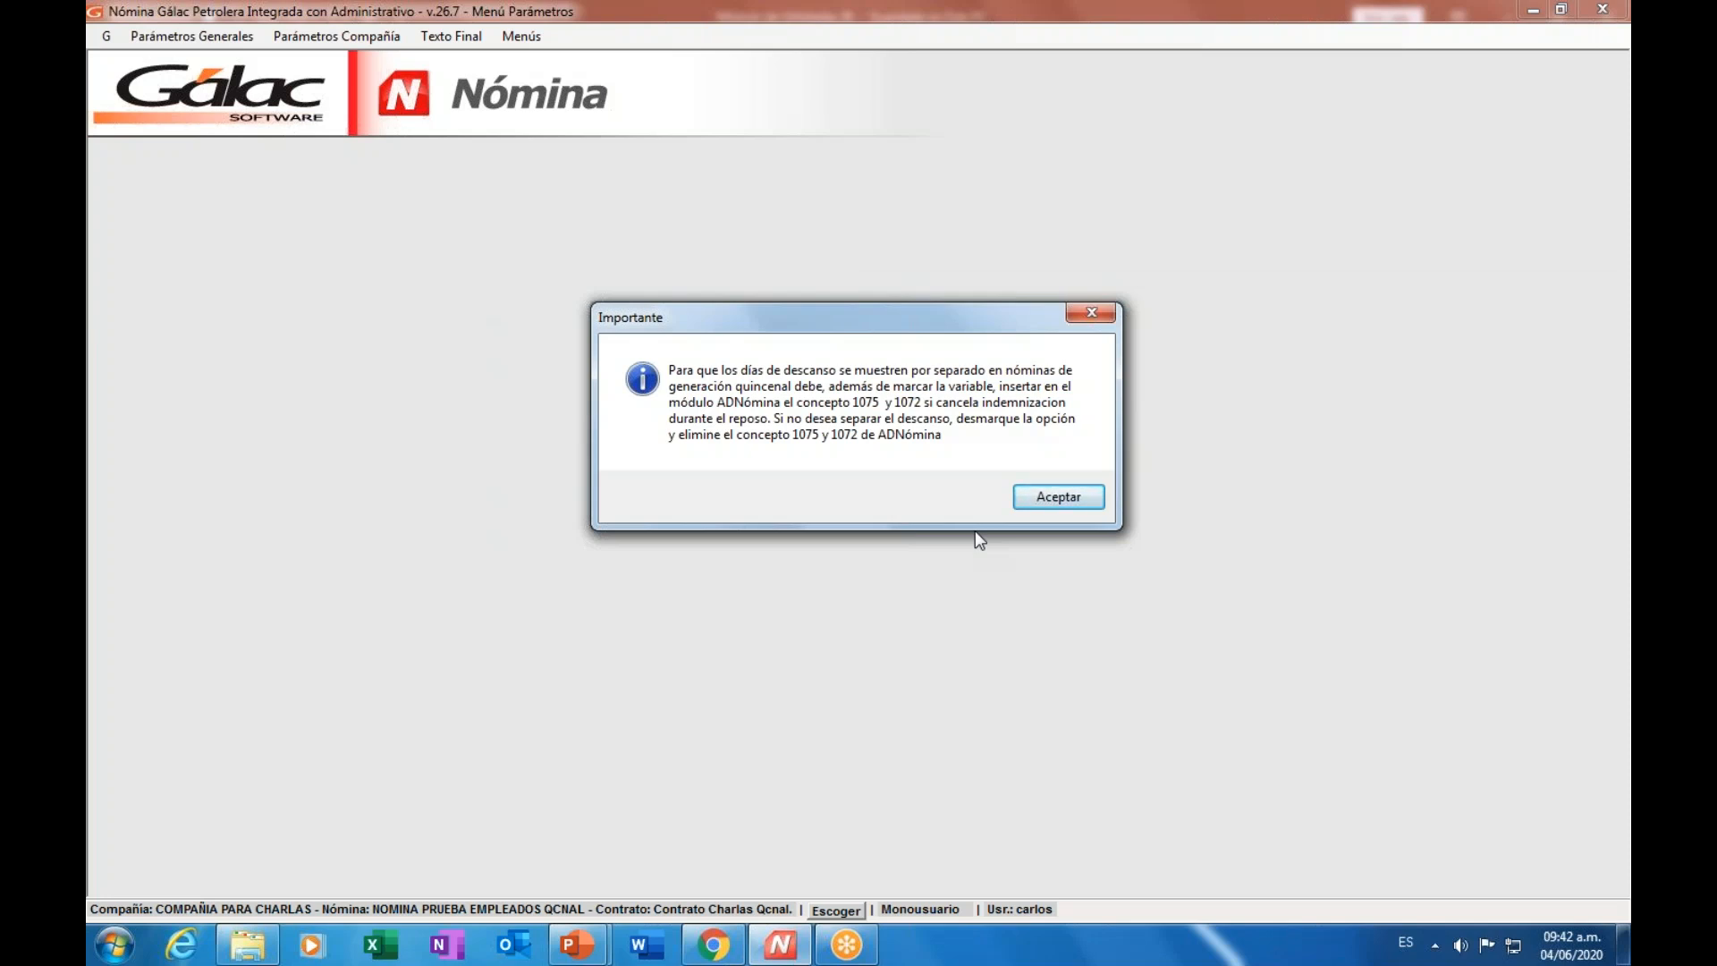
{"action": "left_click", "coordinate": [1035, 498]}
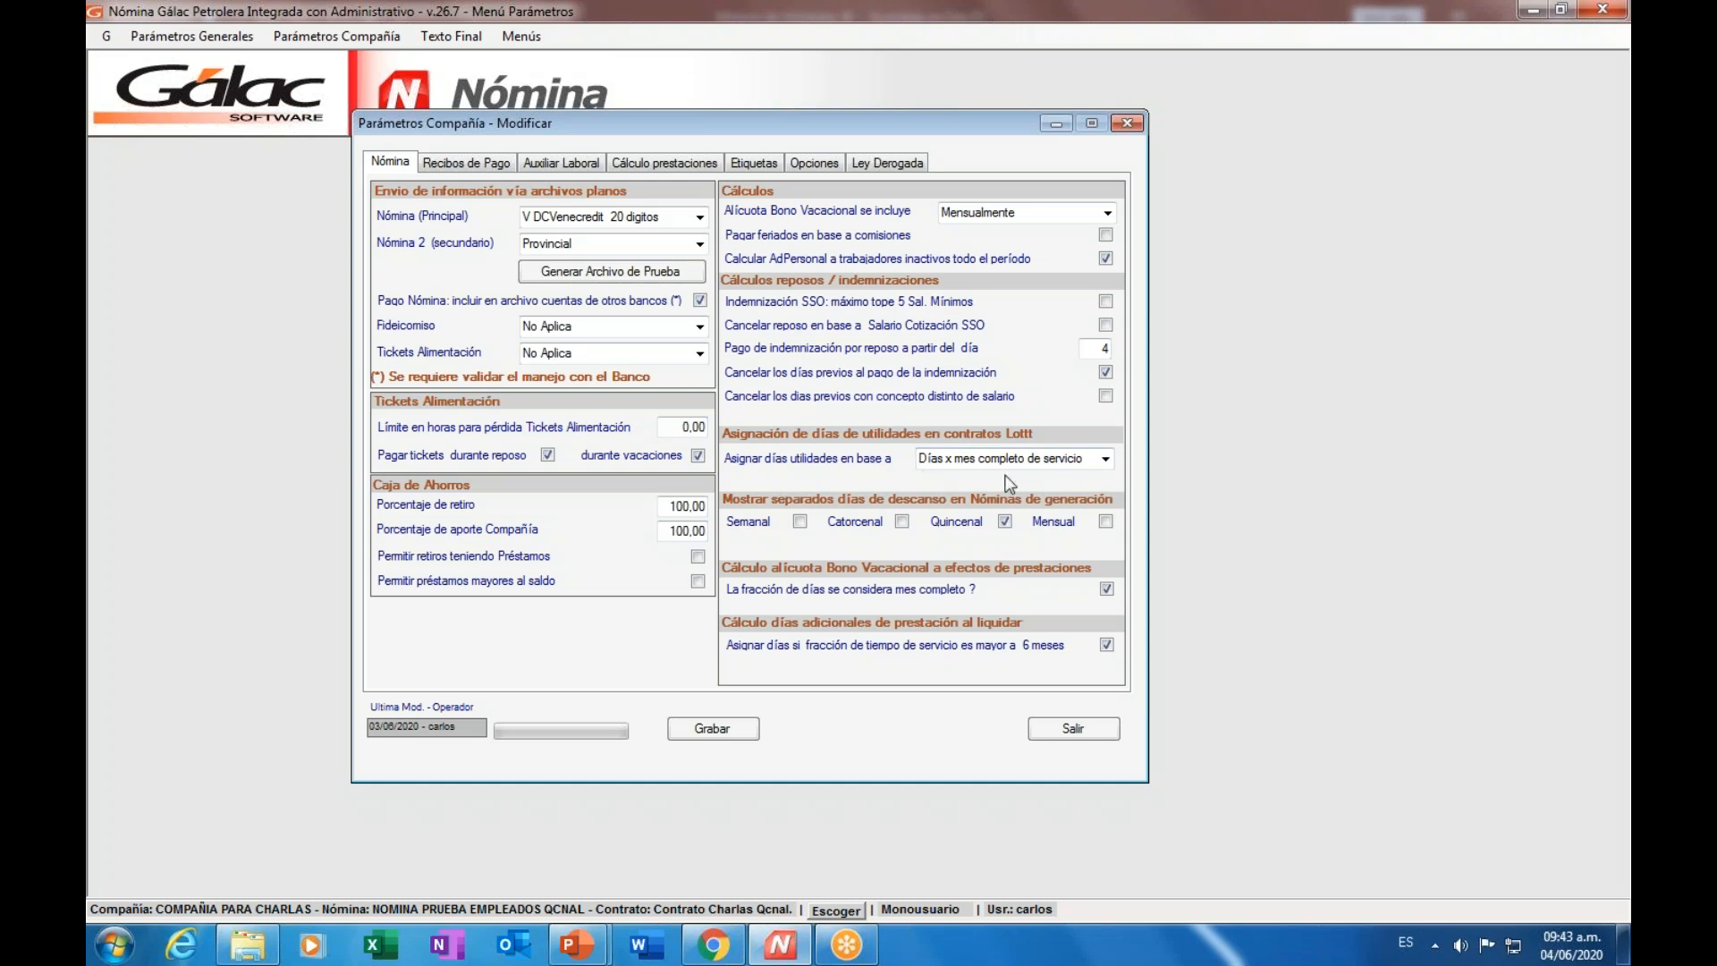
{"action": "left_click", "coordinate": [1105, 460]}
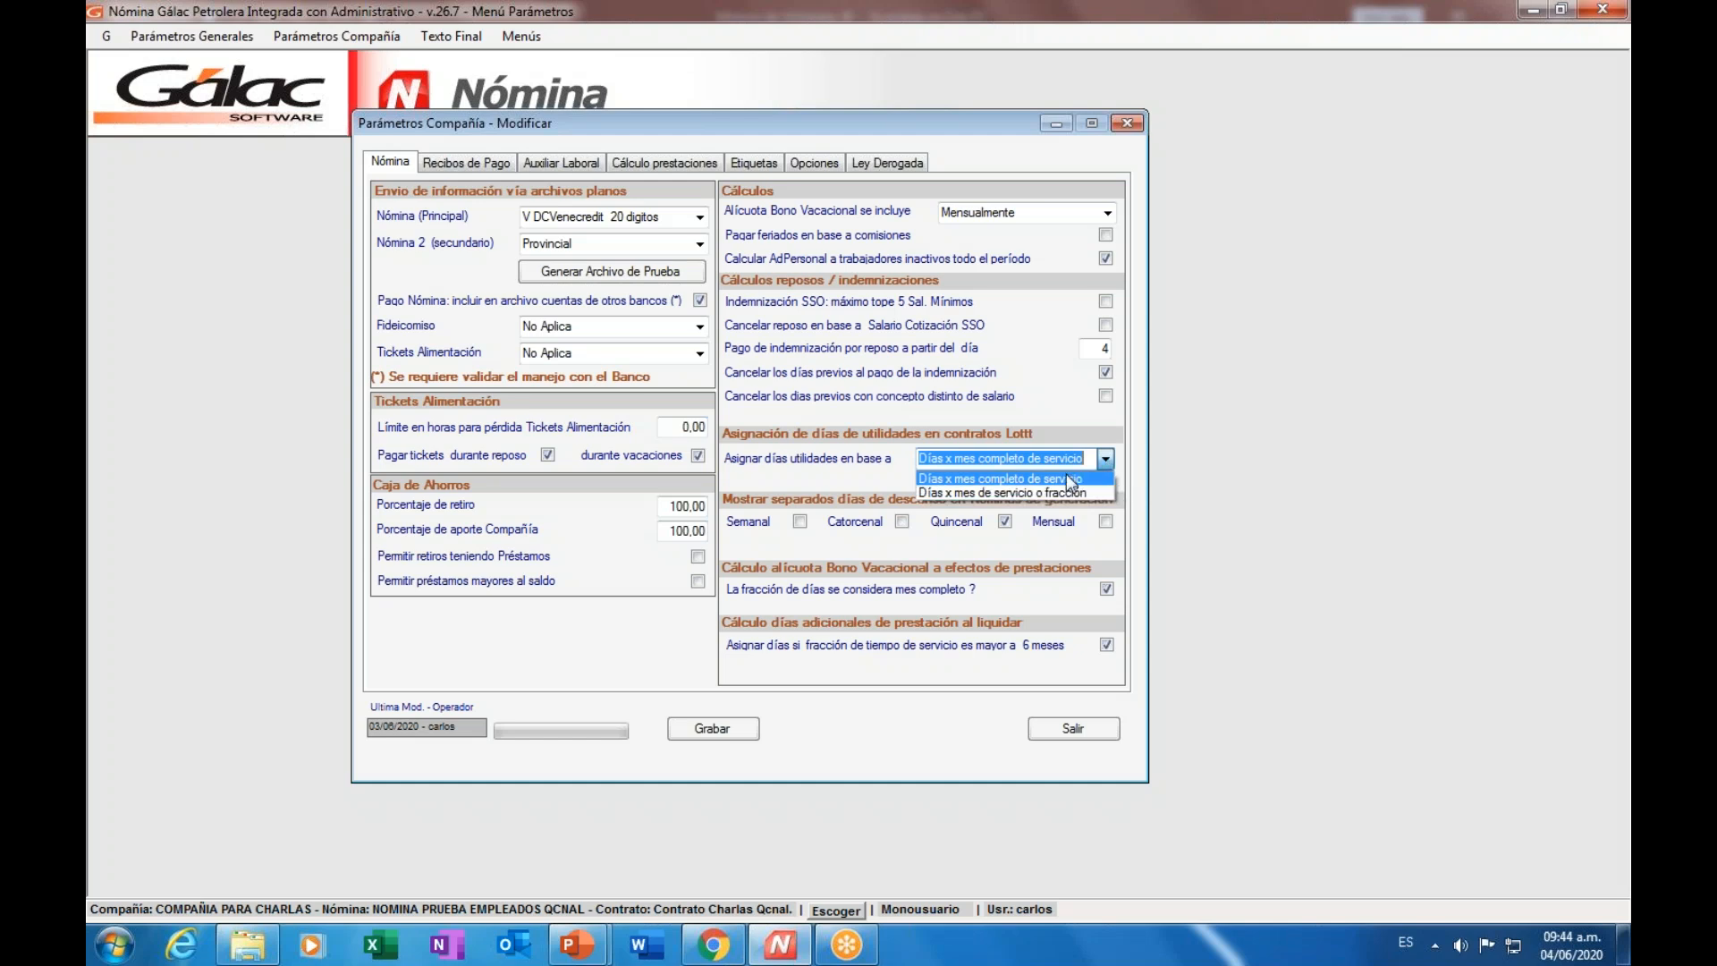
{"action": "left_click", "coordinate": [1011, 478]}
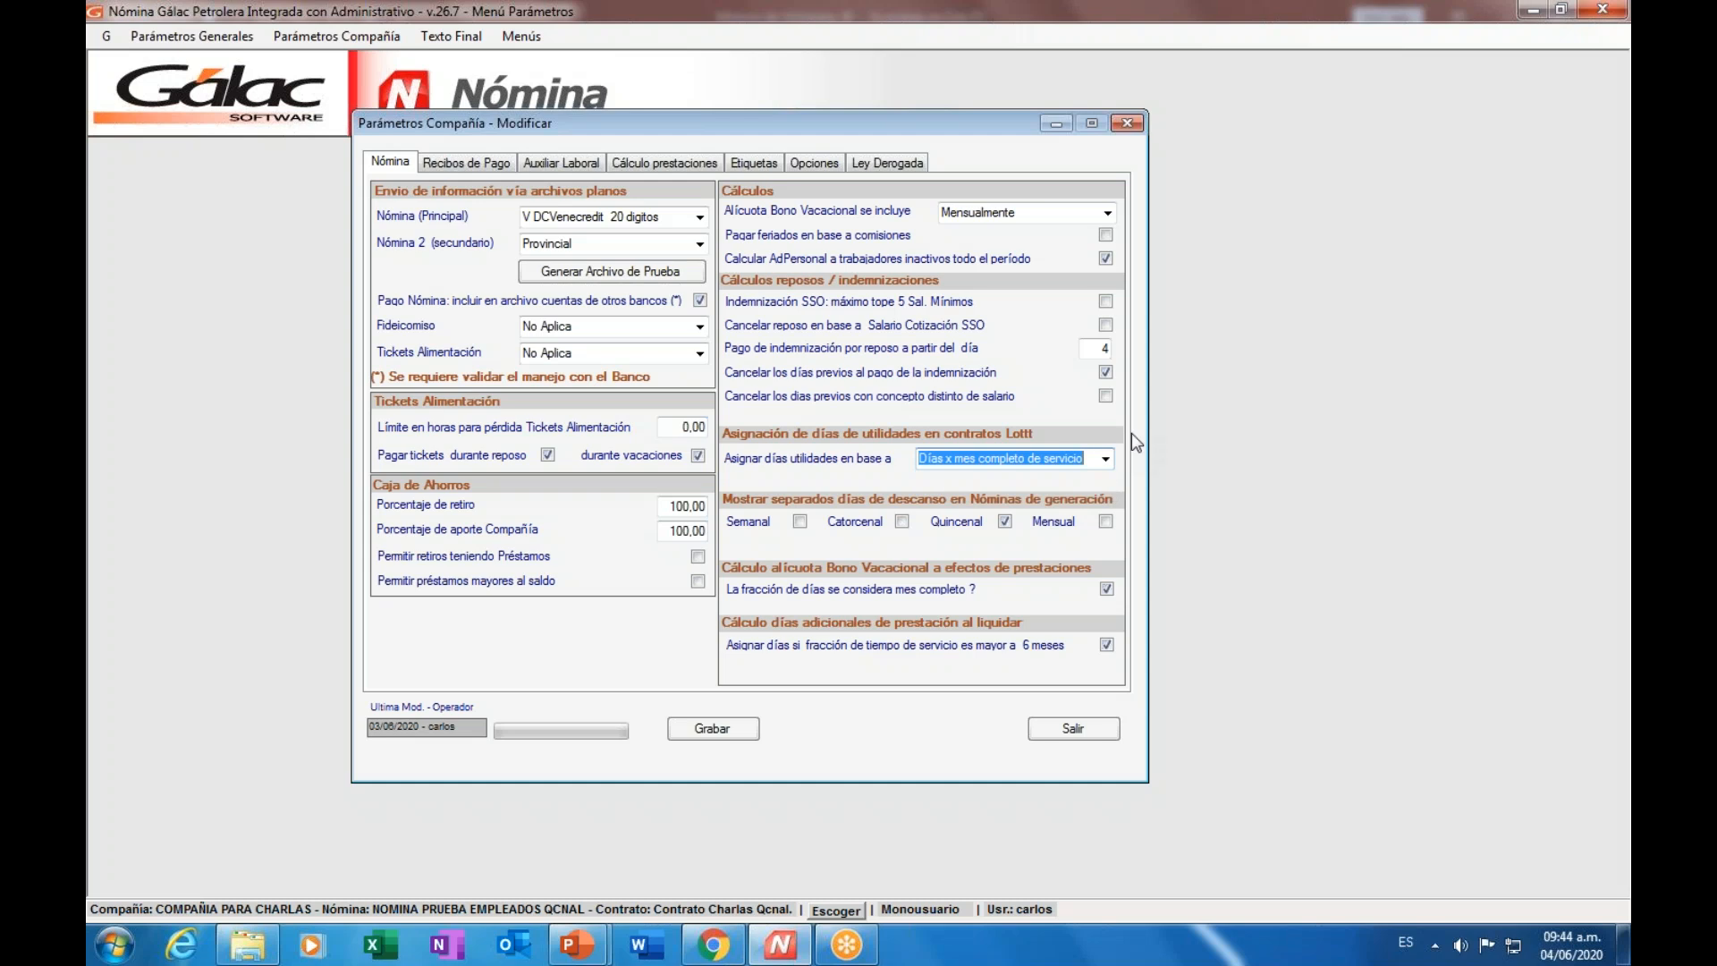
{"action": "left_click", "coordinate": [739, 731]}
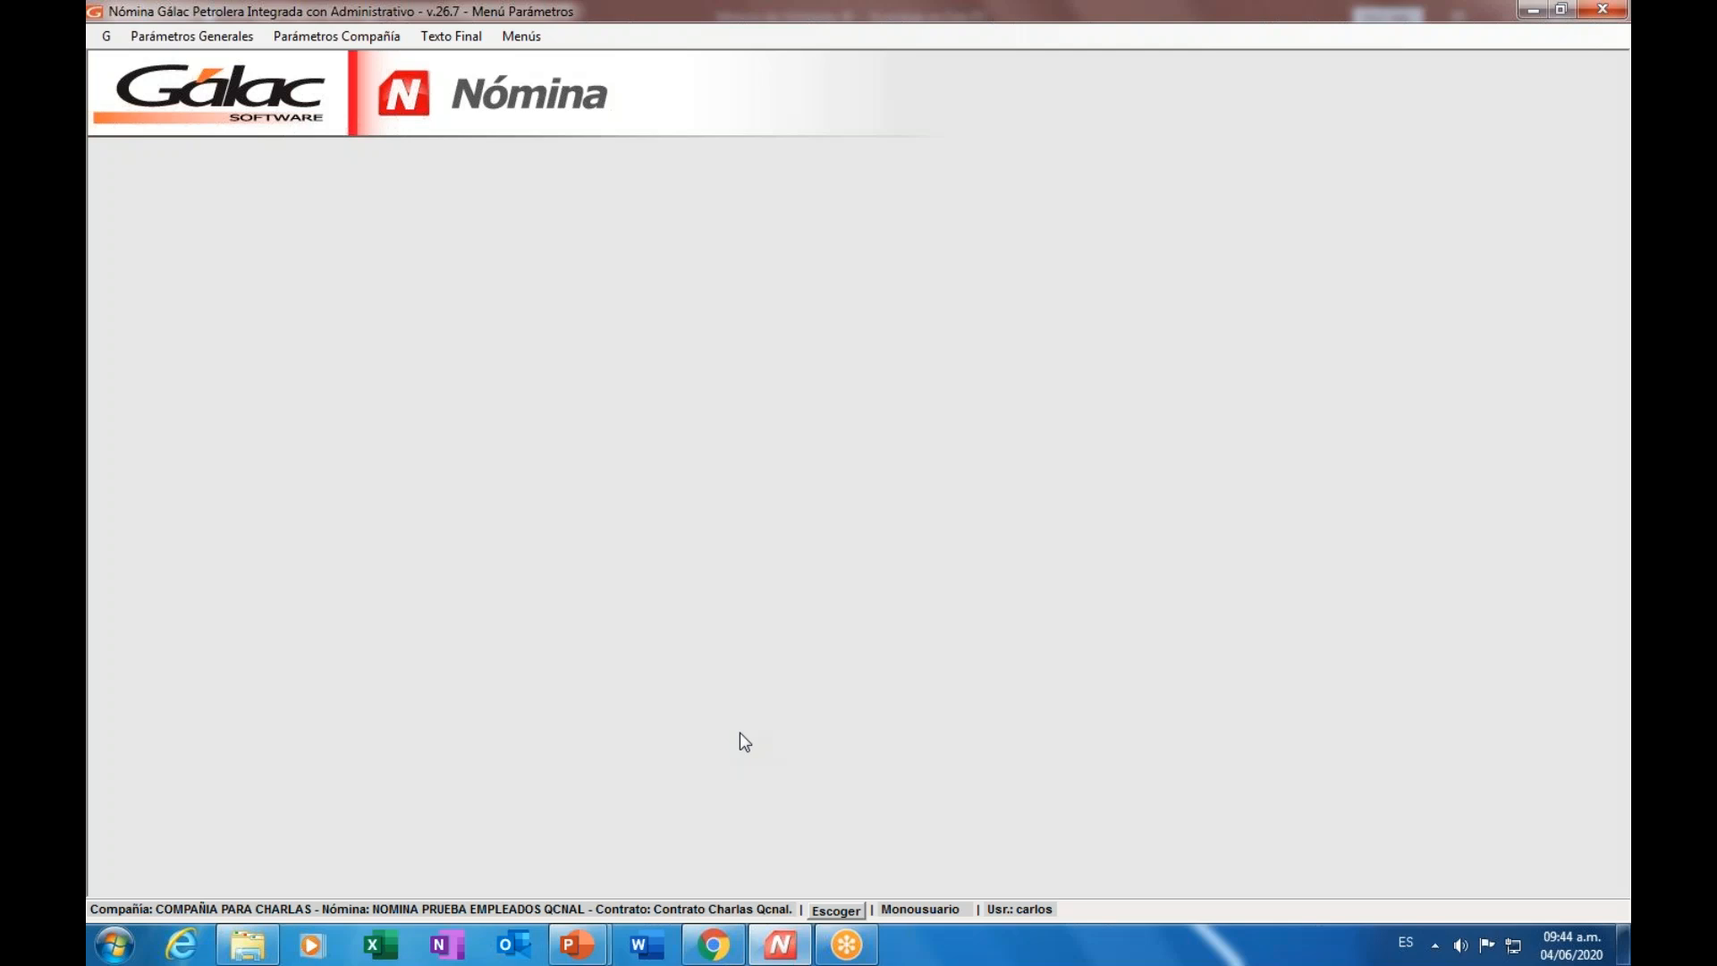
- Look up the contract's utilidades table for consultation and select the 2008 row to examine its days payable
{"action": "left_click", "coordinate": [527, 37]}
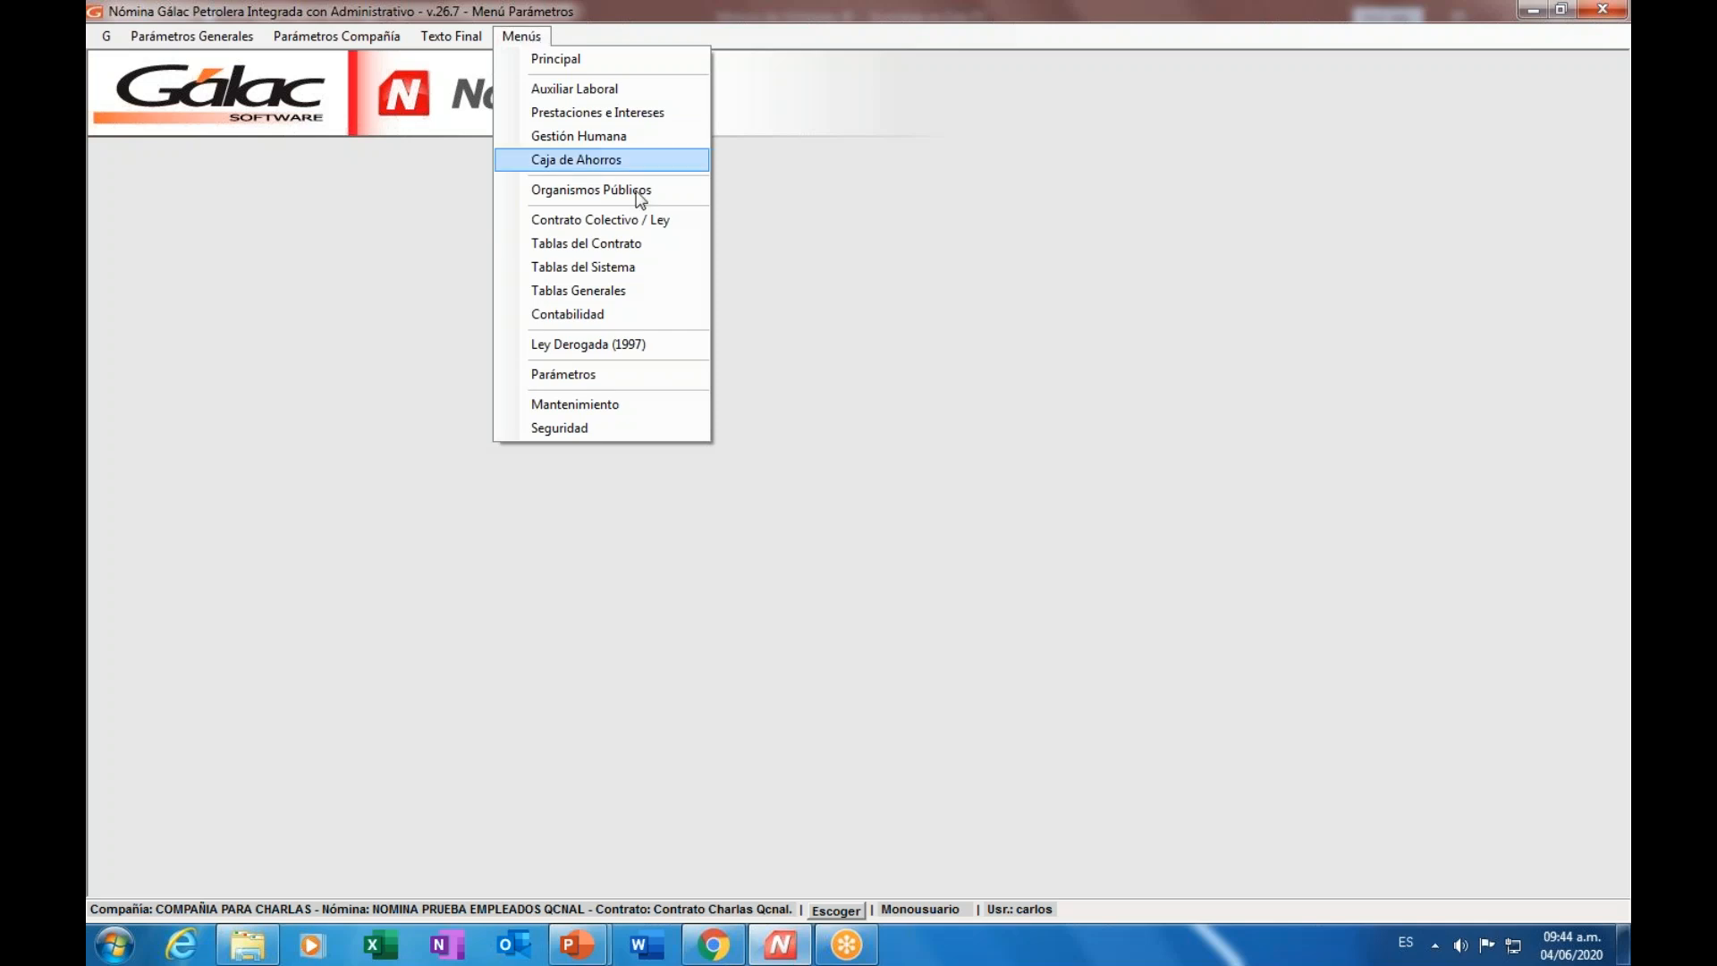
{"action": "left_click", "coordinate": [677, 253]}
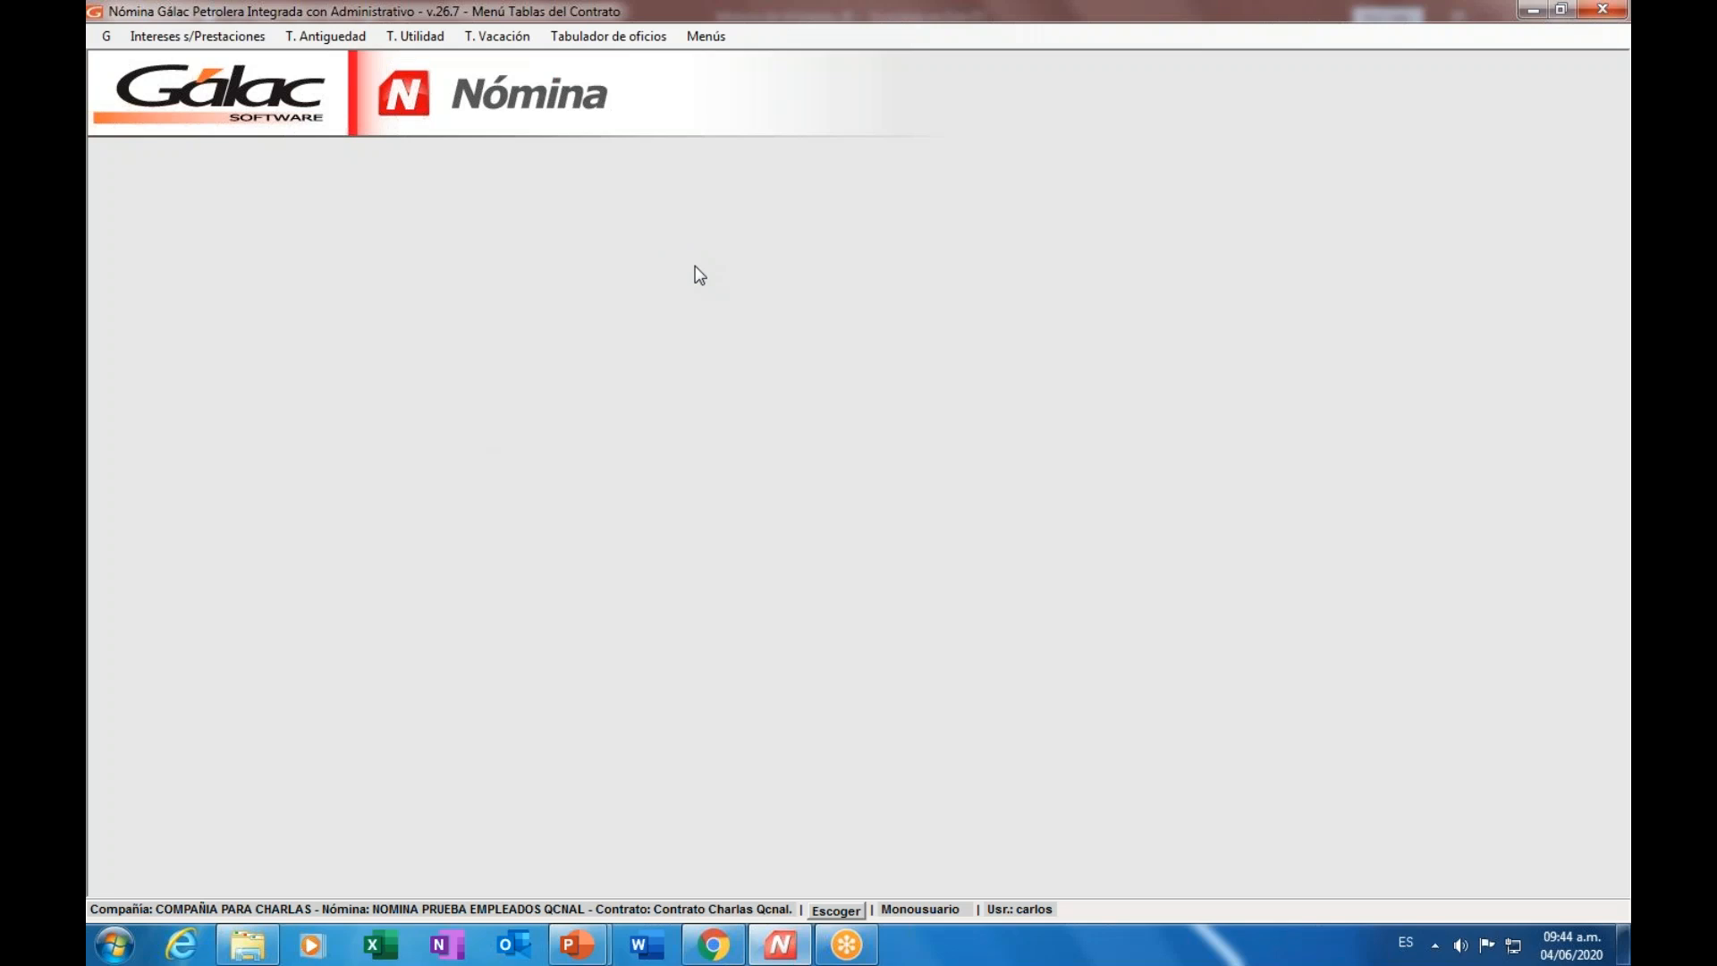
{"action": "left_click", "coordinate": [444, 40]}
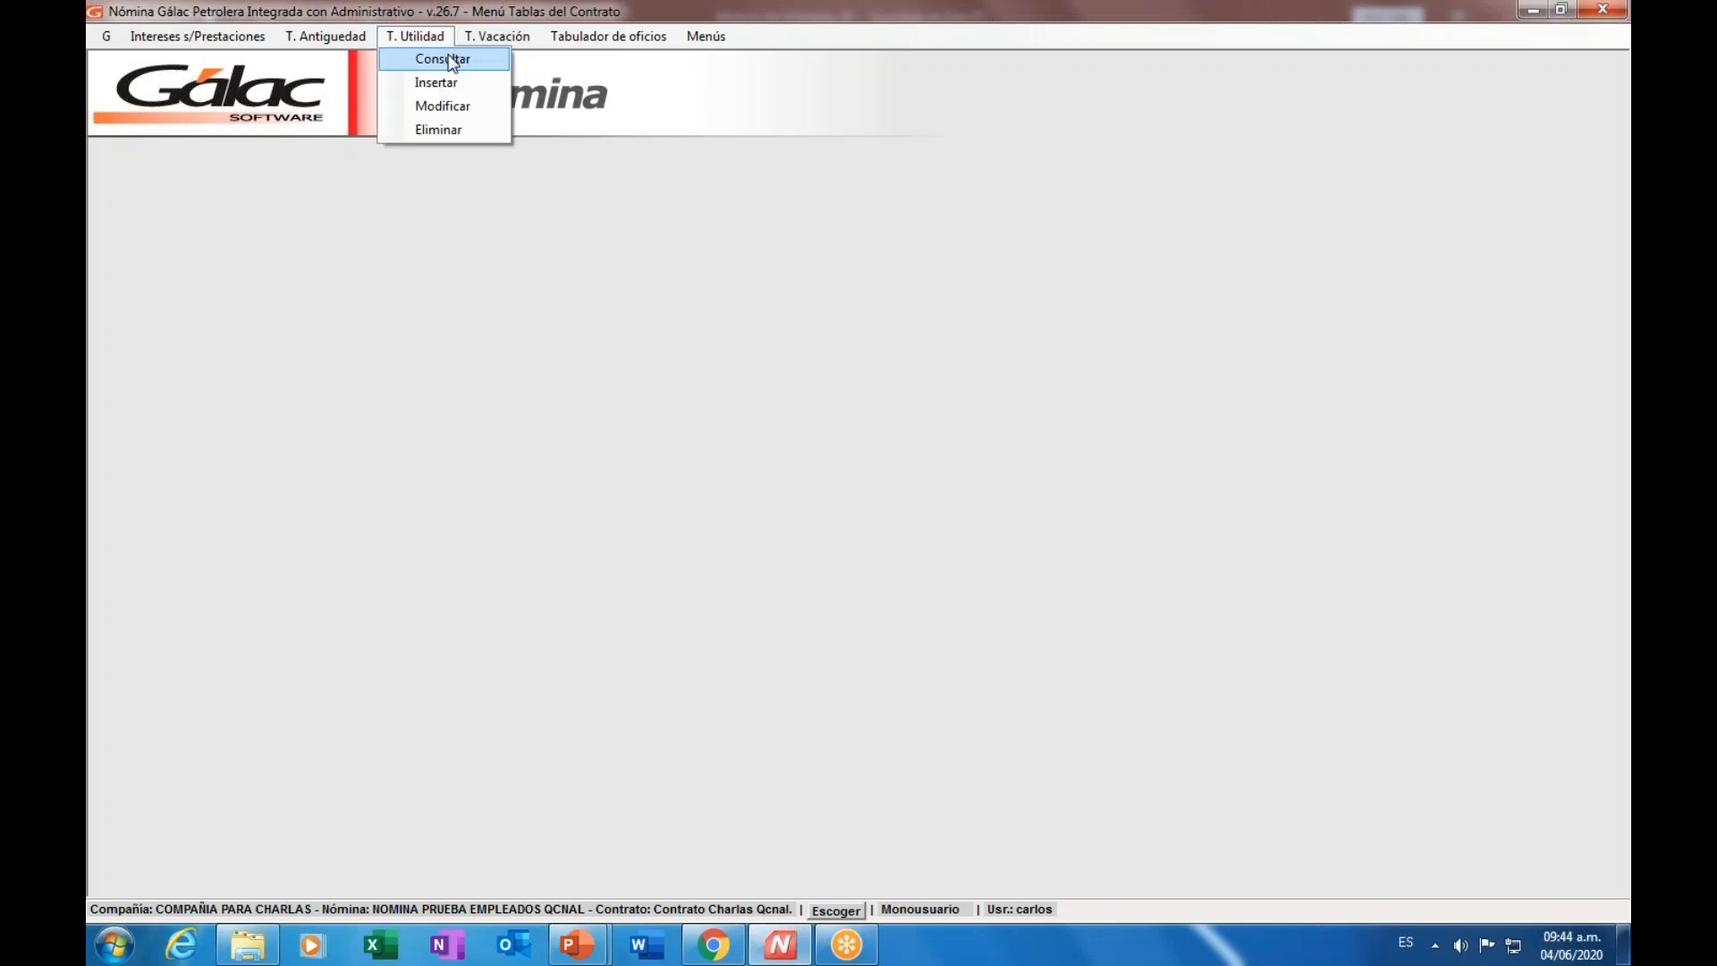
{"action": "left_click", "coordinate": [452, 60]}
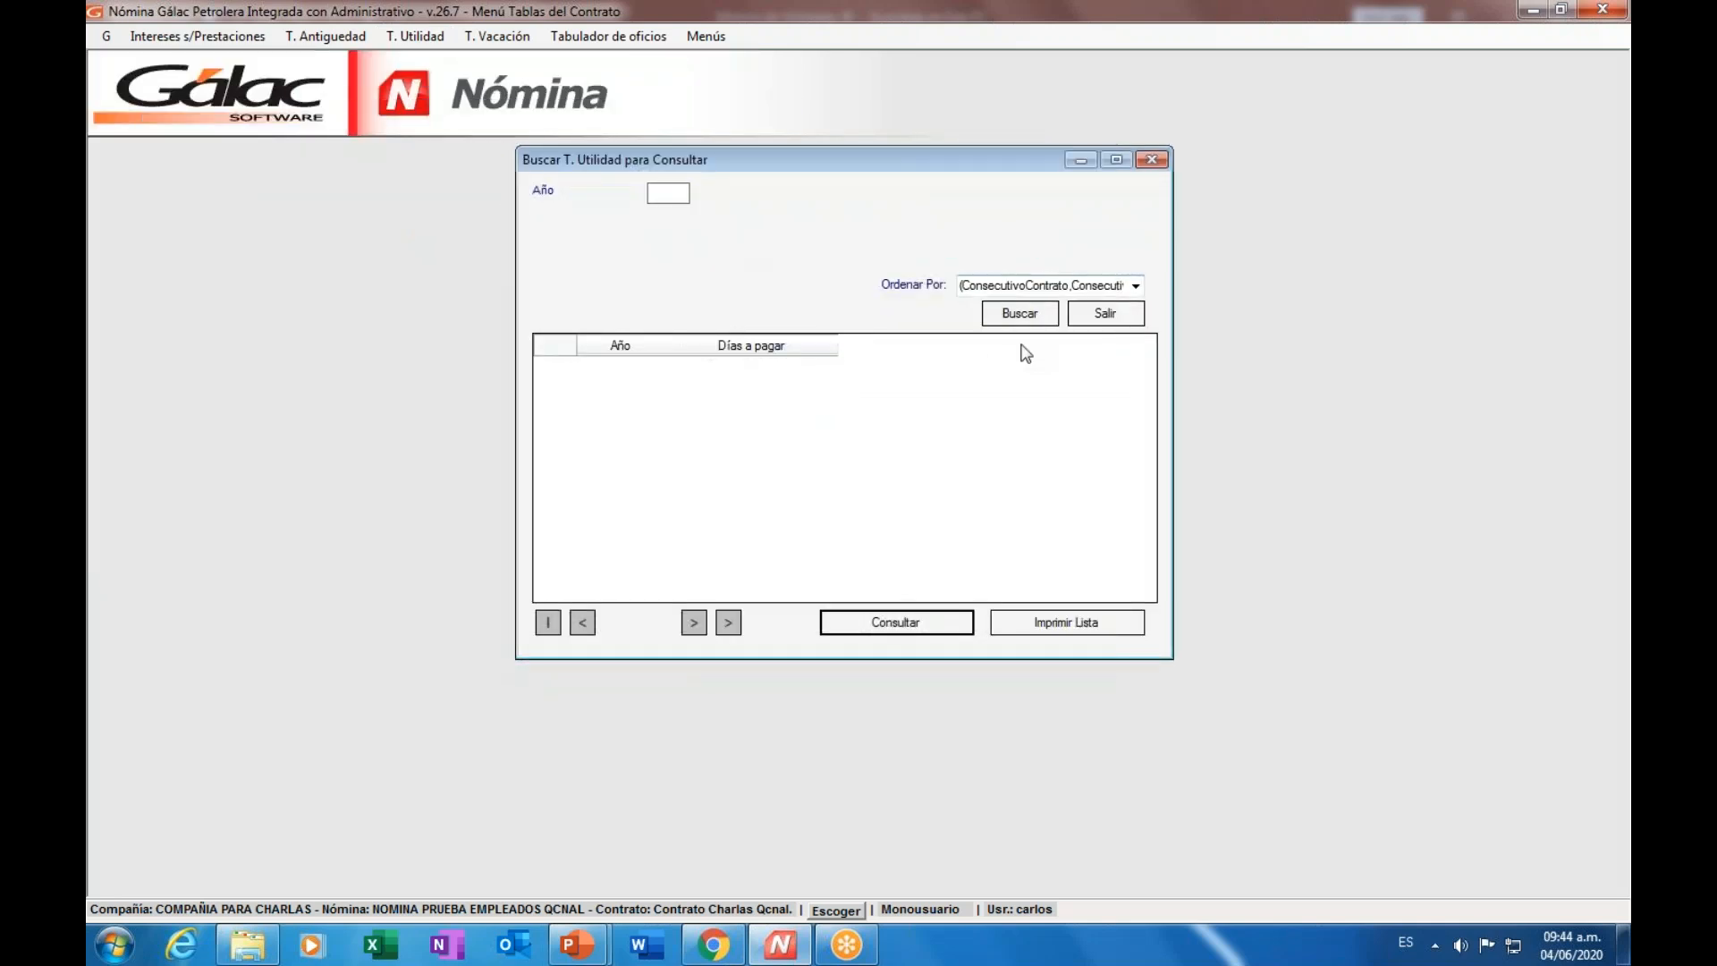
{"action": "left_click", "coordinate": [1020, 313]}
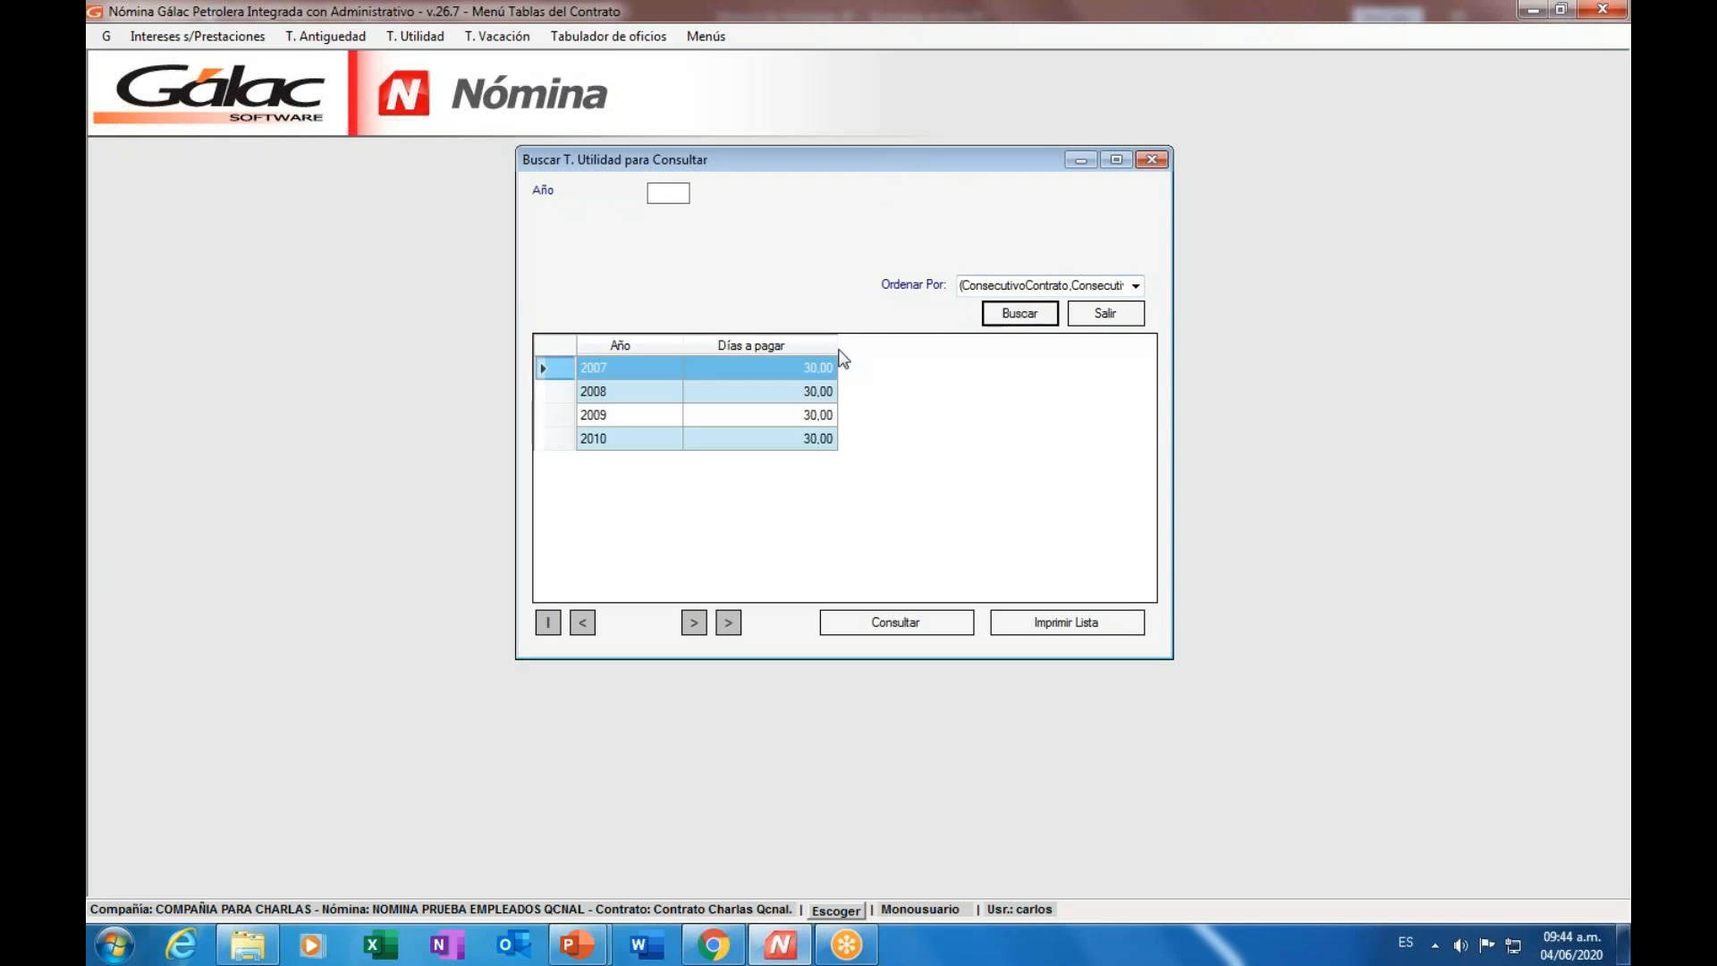
{"action": "left_click", "coordinate": [661, 400]}
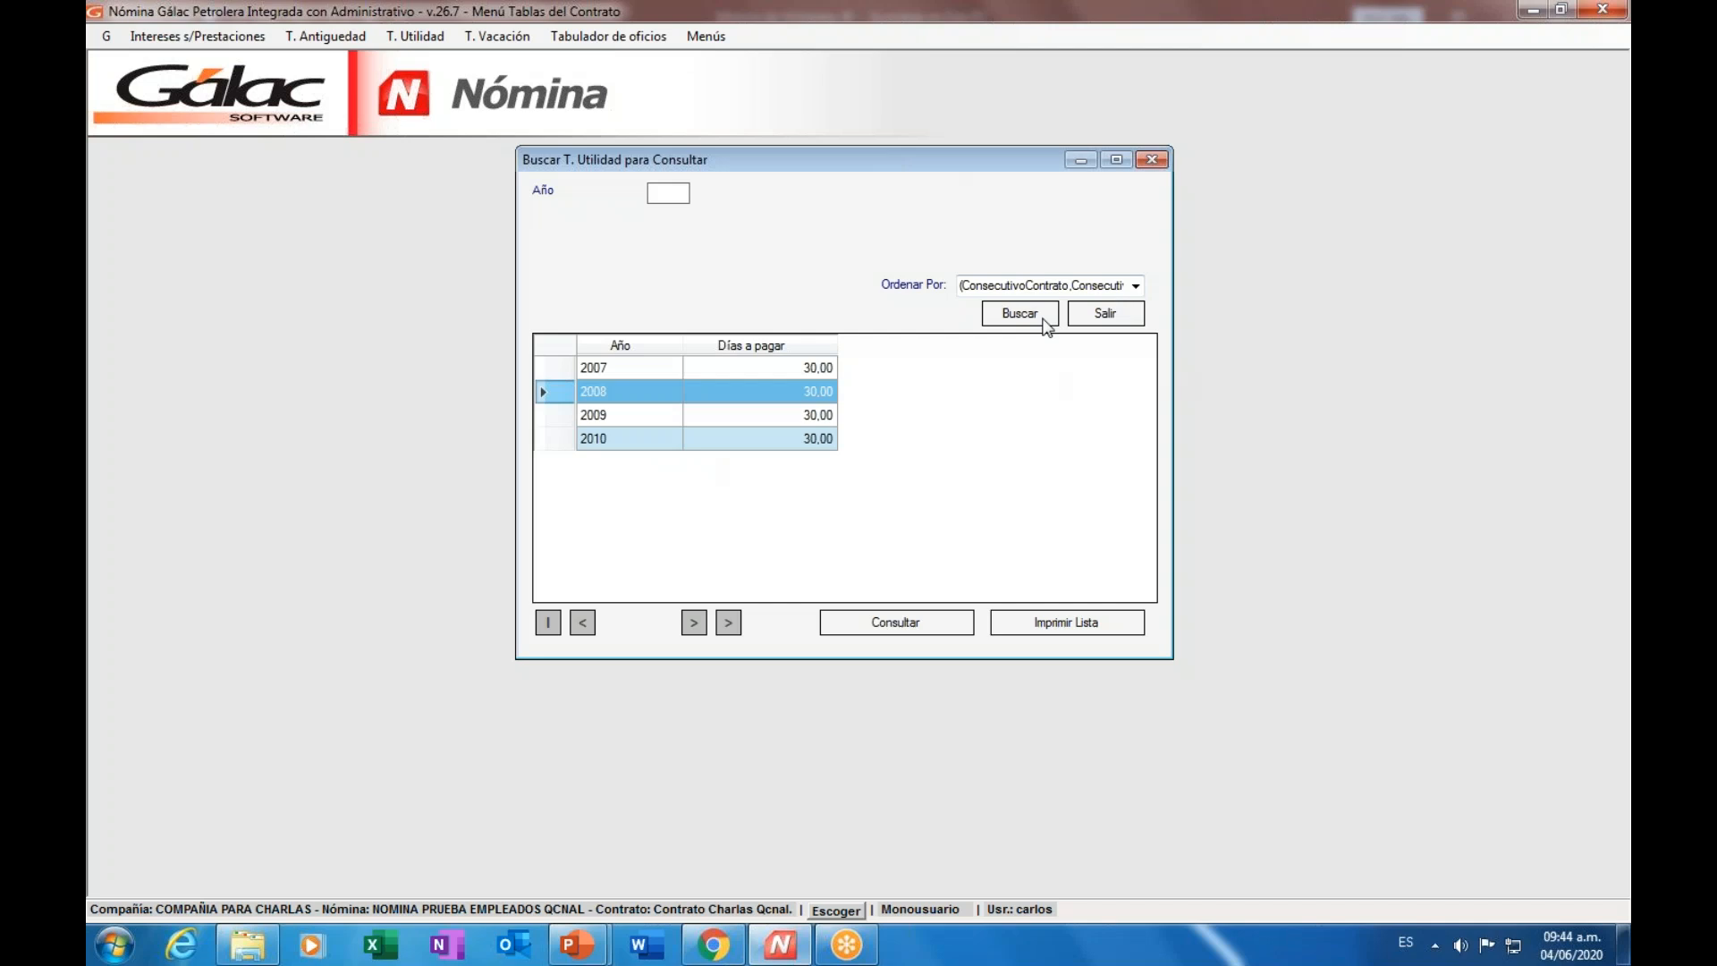
- Examine the days payable for 2010, 2009, 2008 and 2007 in the utilidades table, and close the search
{"action": "left_click", "coordinate": [723, 442]}
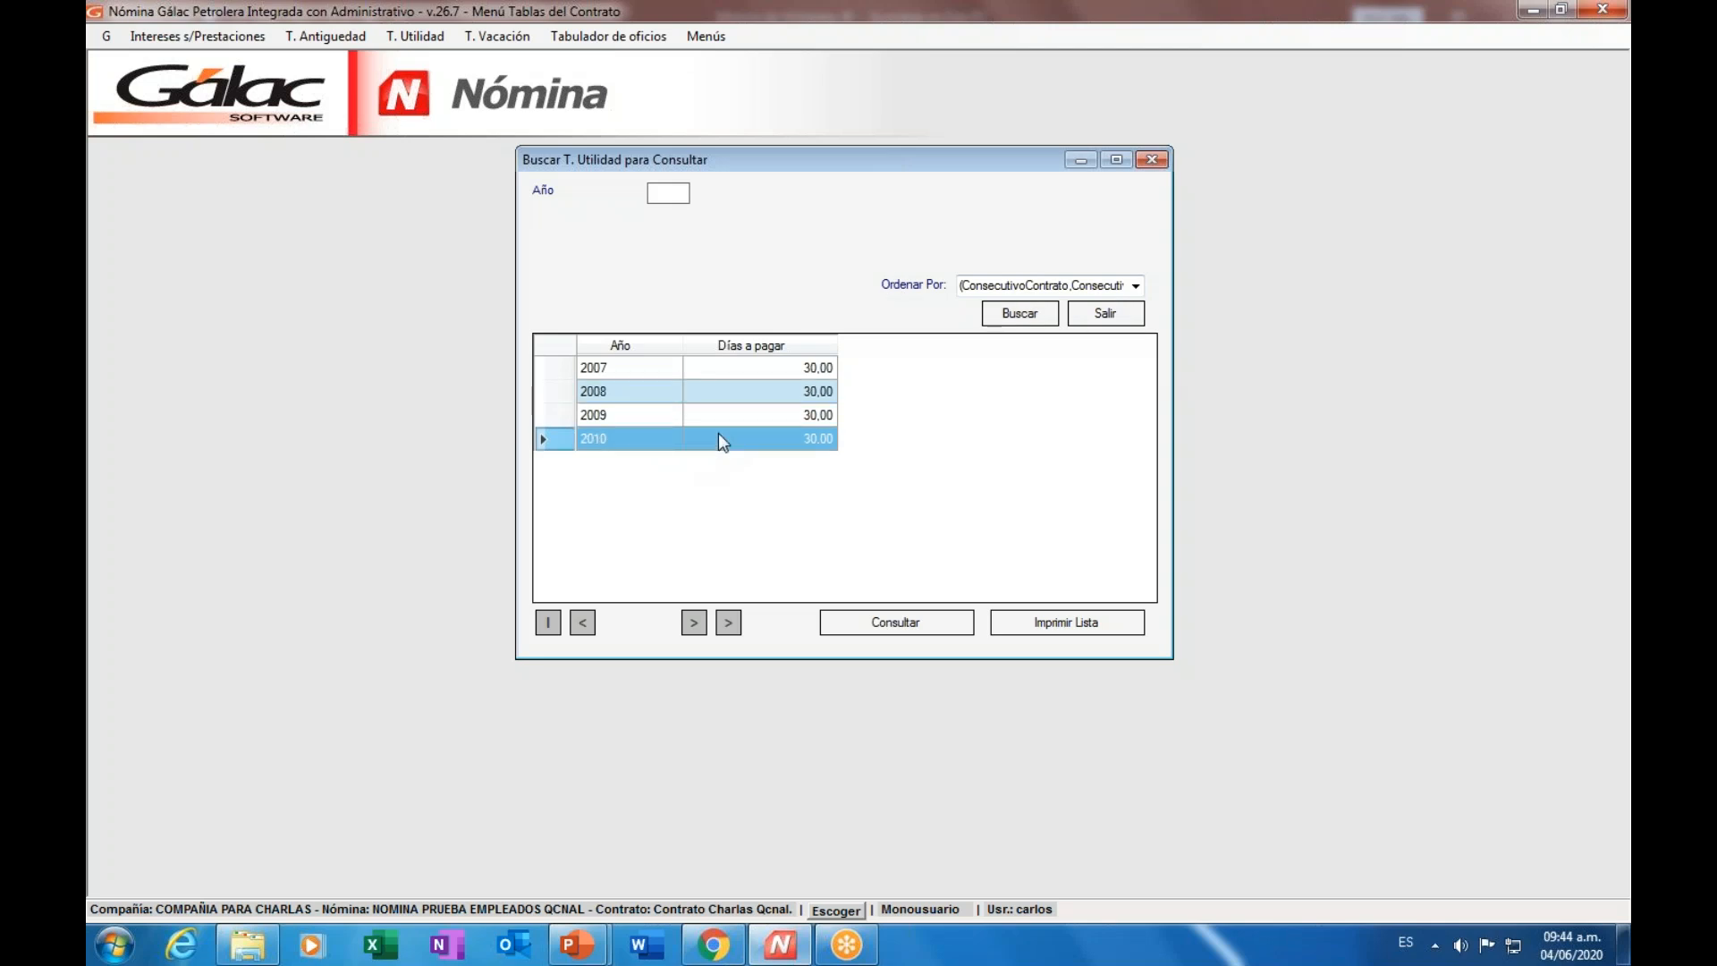
{"action": "left_click", "coordinate": [770, 419]}
{"action": "left_click", "coordinate": [767, 391]}
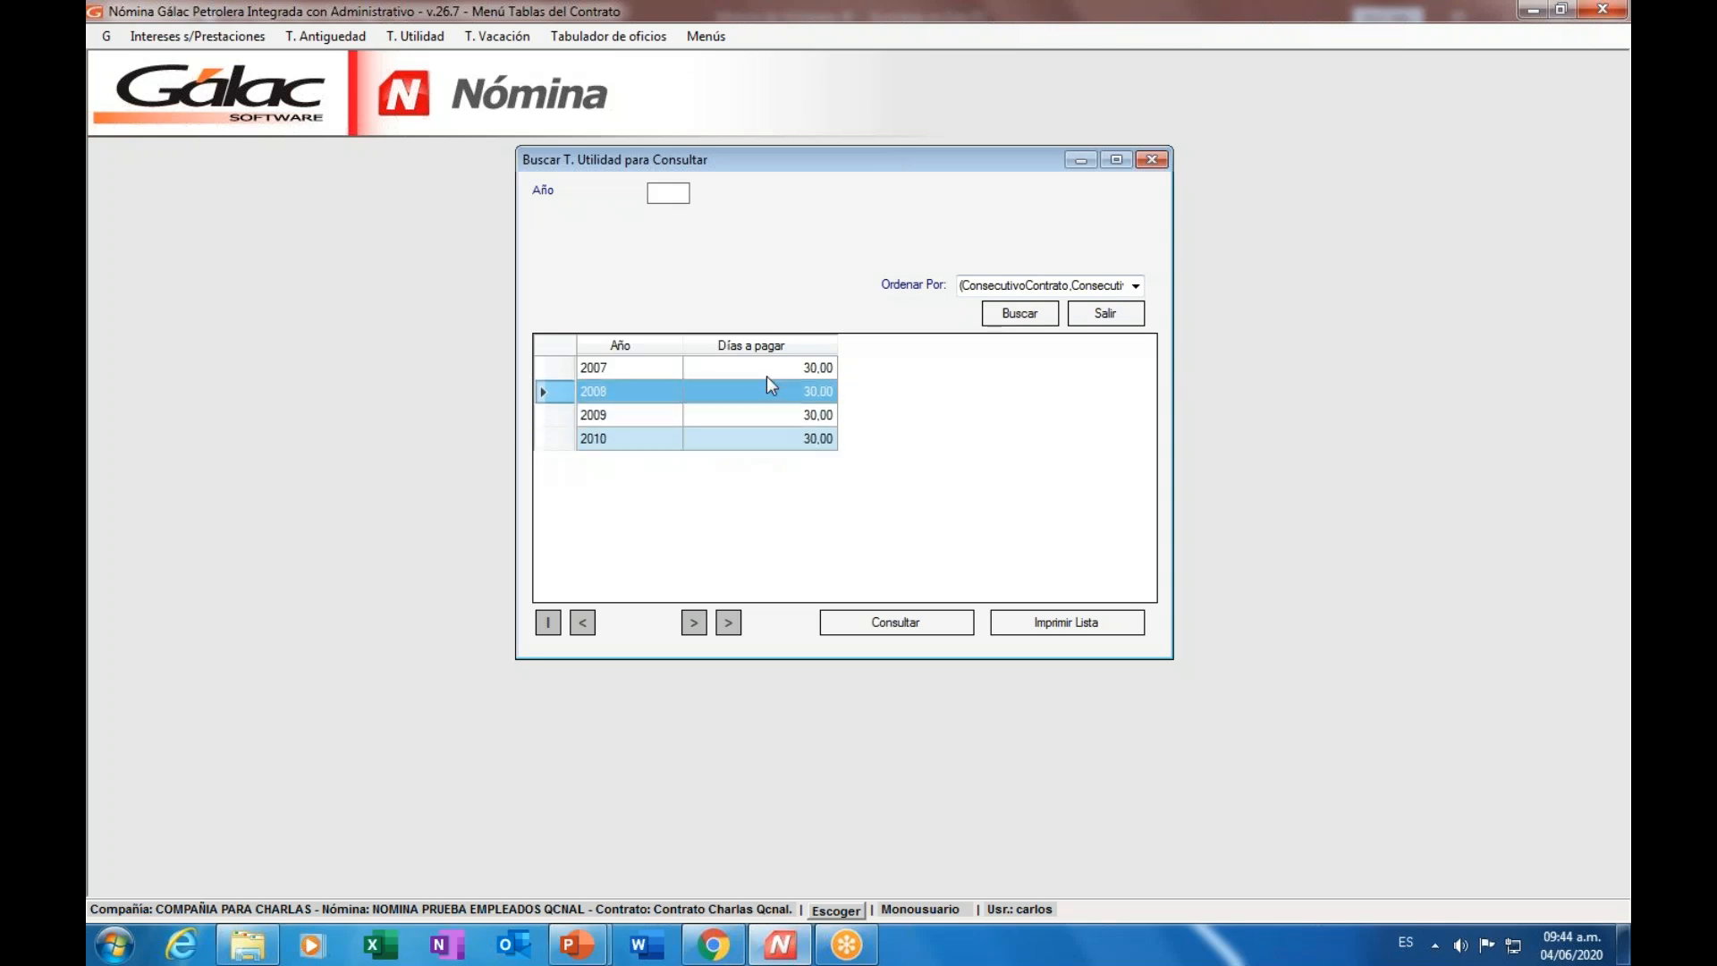
{"action": "left_click", "coordinate": [765, 373]}
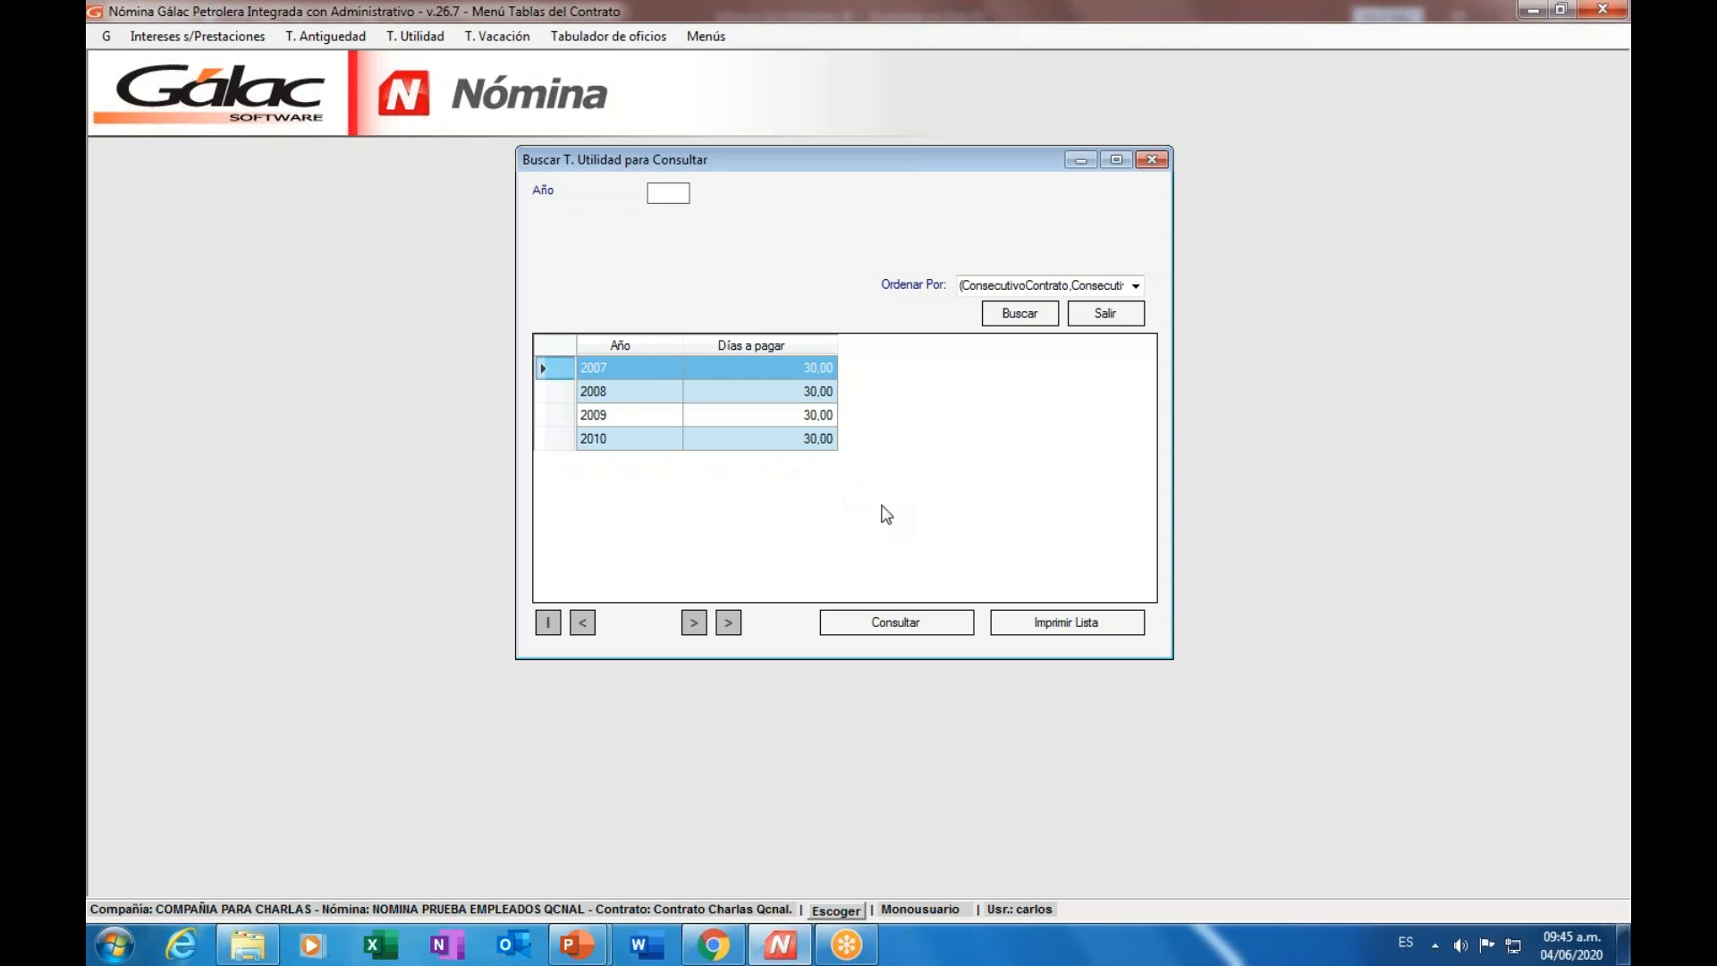
{"action": "left_click", "coordinate": [1114, 320]}
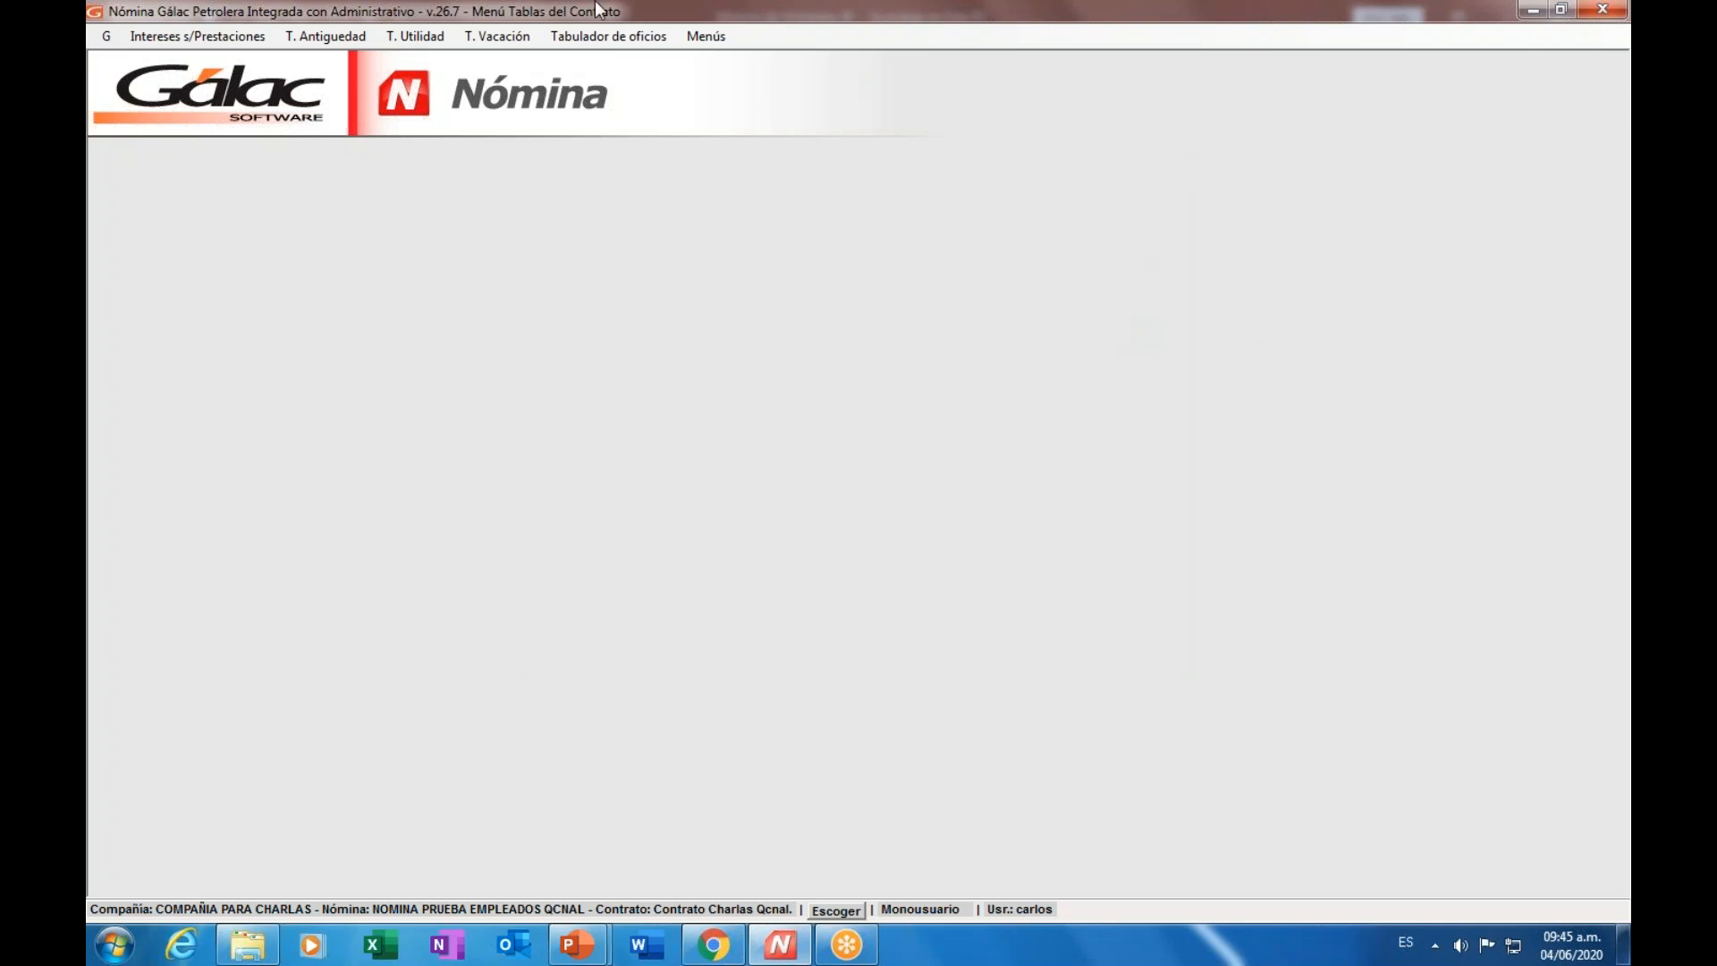
- Fill in a new utilidades table record for calendar year 2020 with 90 days payable, and exit without saving it
{"action": "left_click", "coordinate": [433, 36]}
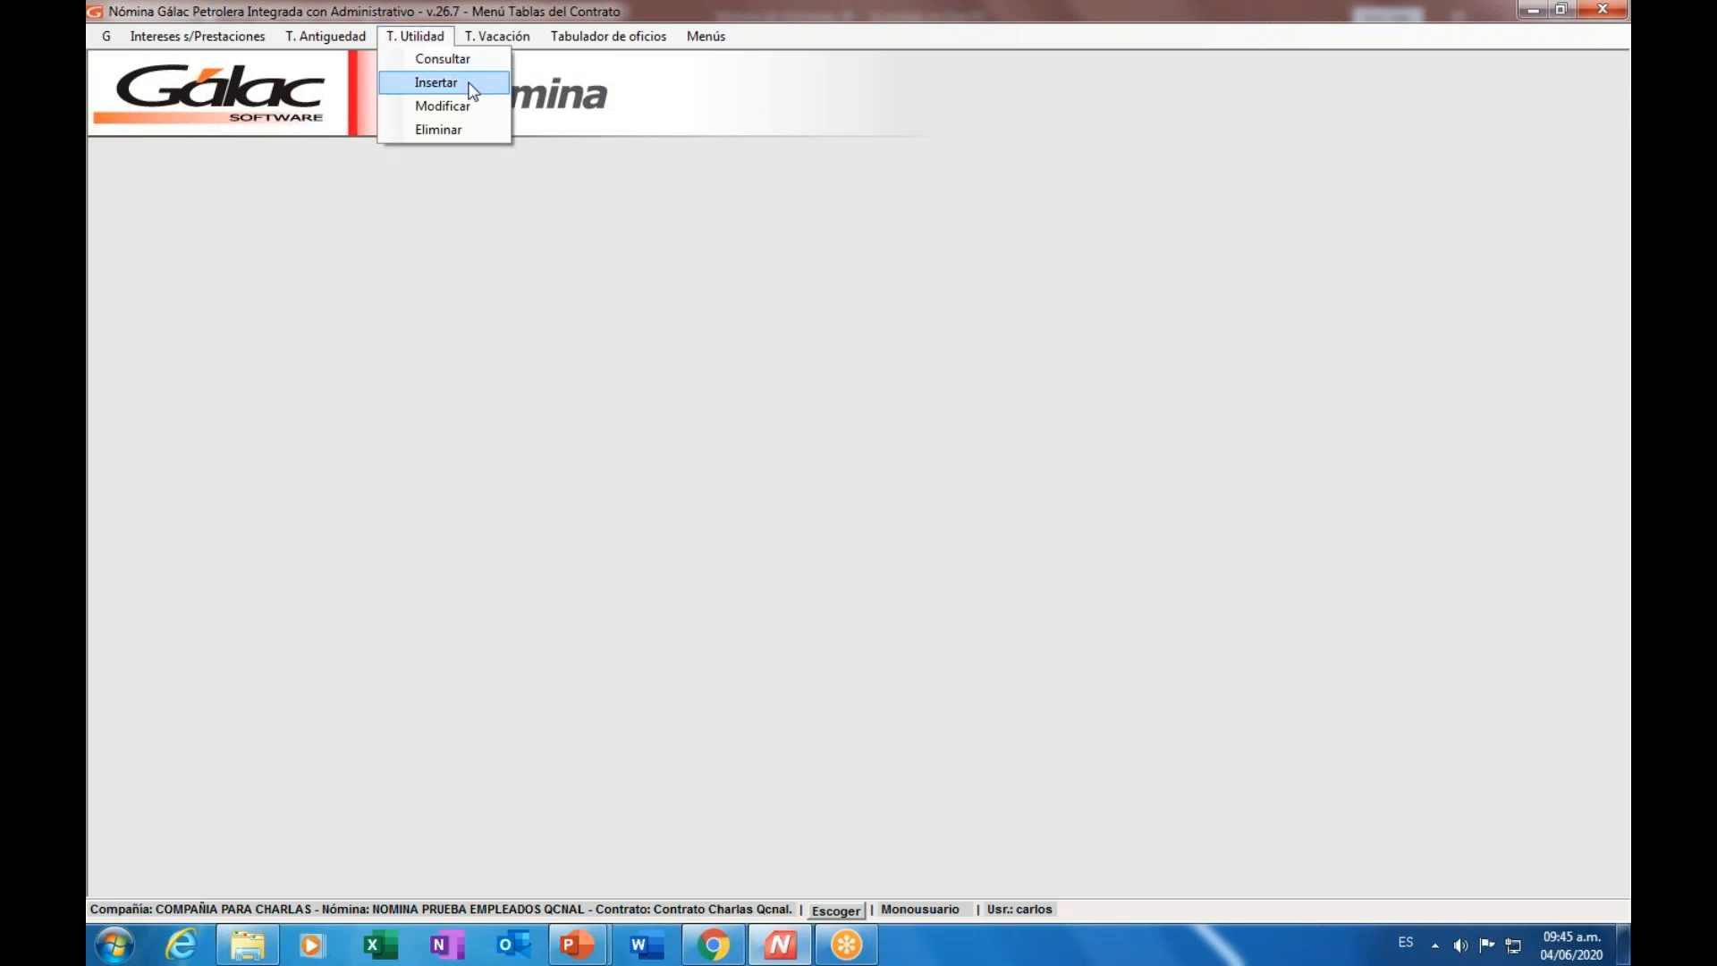
{"action": "left_click", "coordinate": [438, 82]}
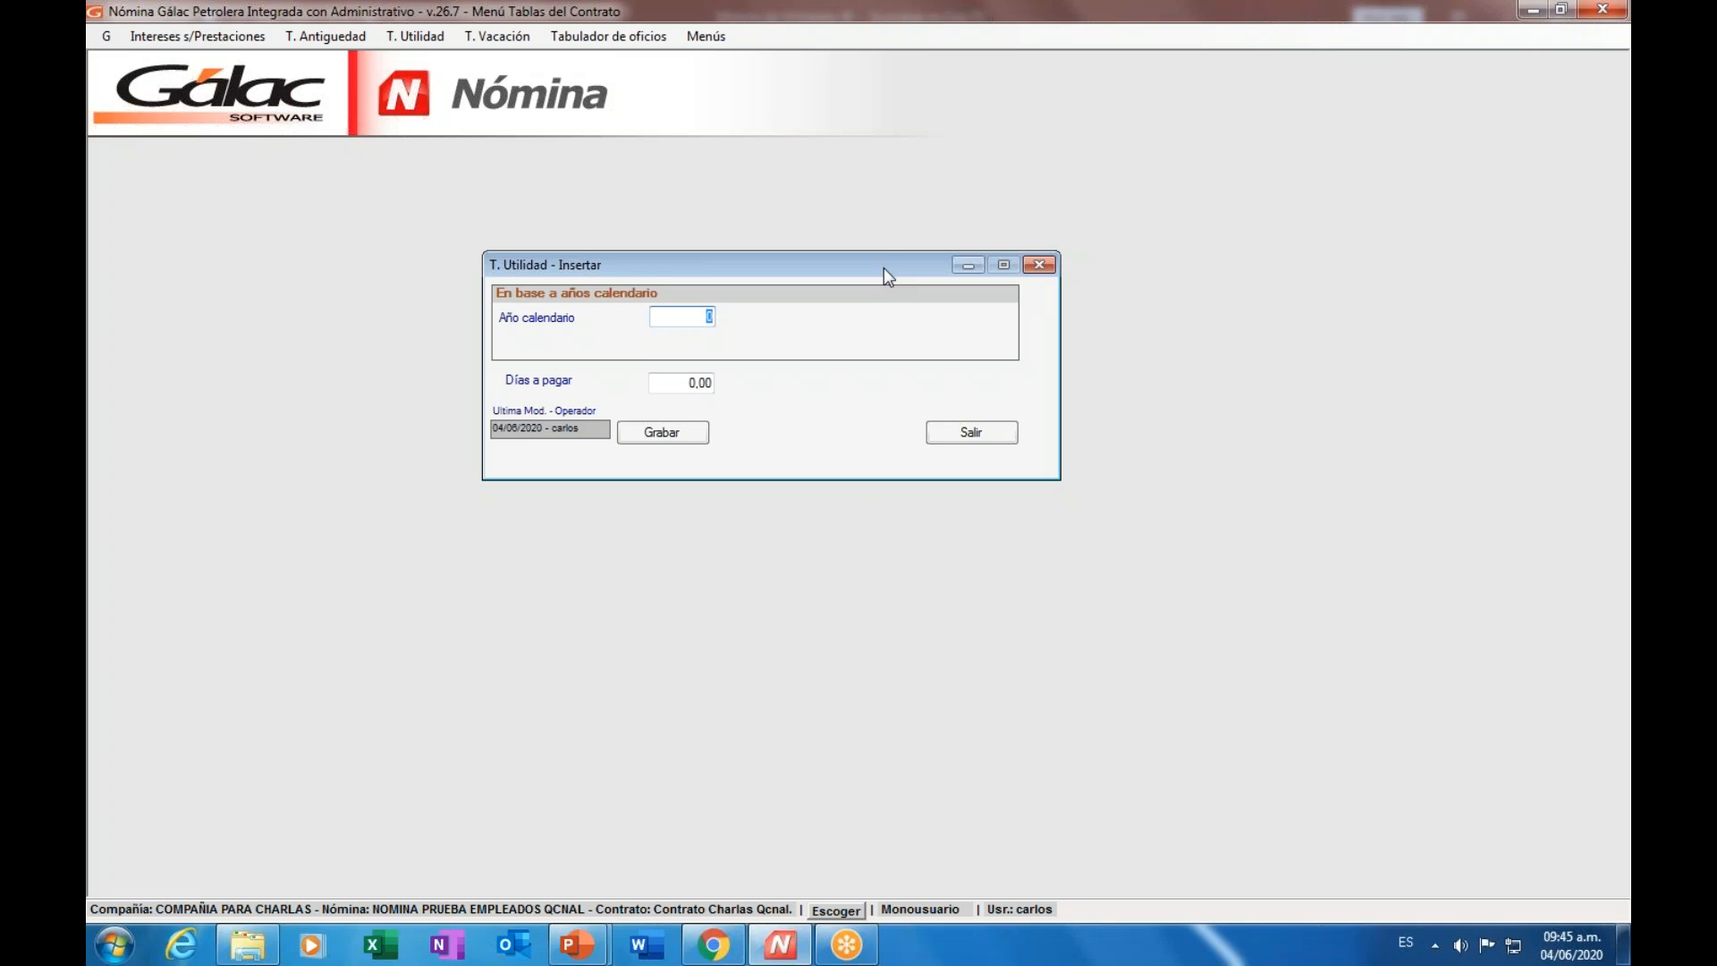
{"action": "type", "text": "2020"}
{"action": "left_click", "coordinate": [687, 383]}
{"action": "type", "text": "90"}
{"action": "left_click", "coordinate": [961, 433]}
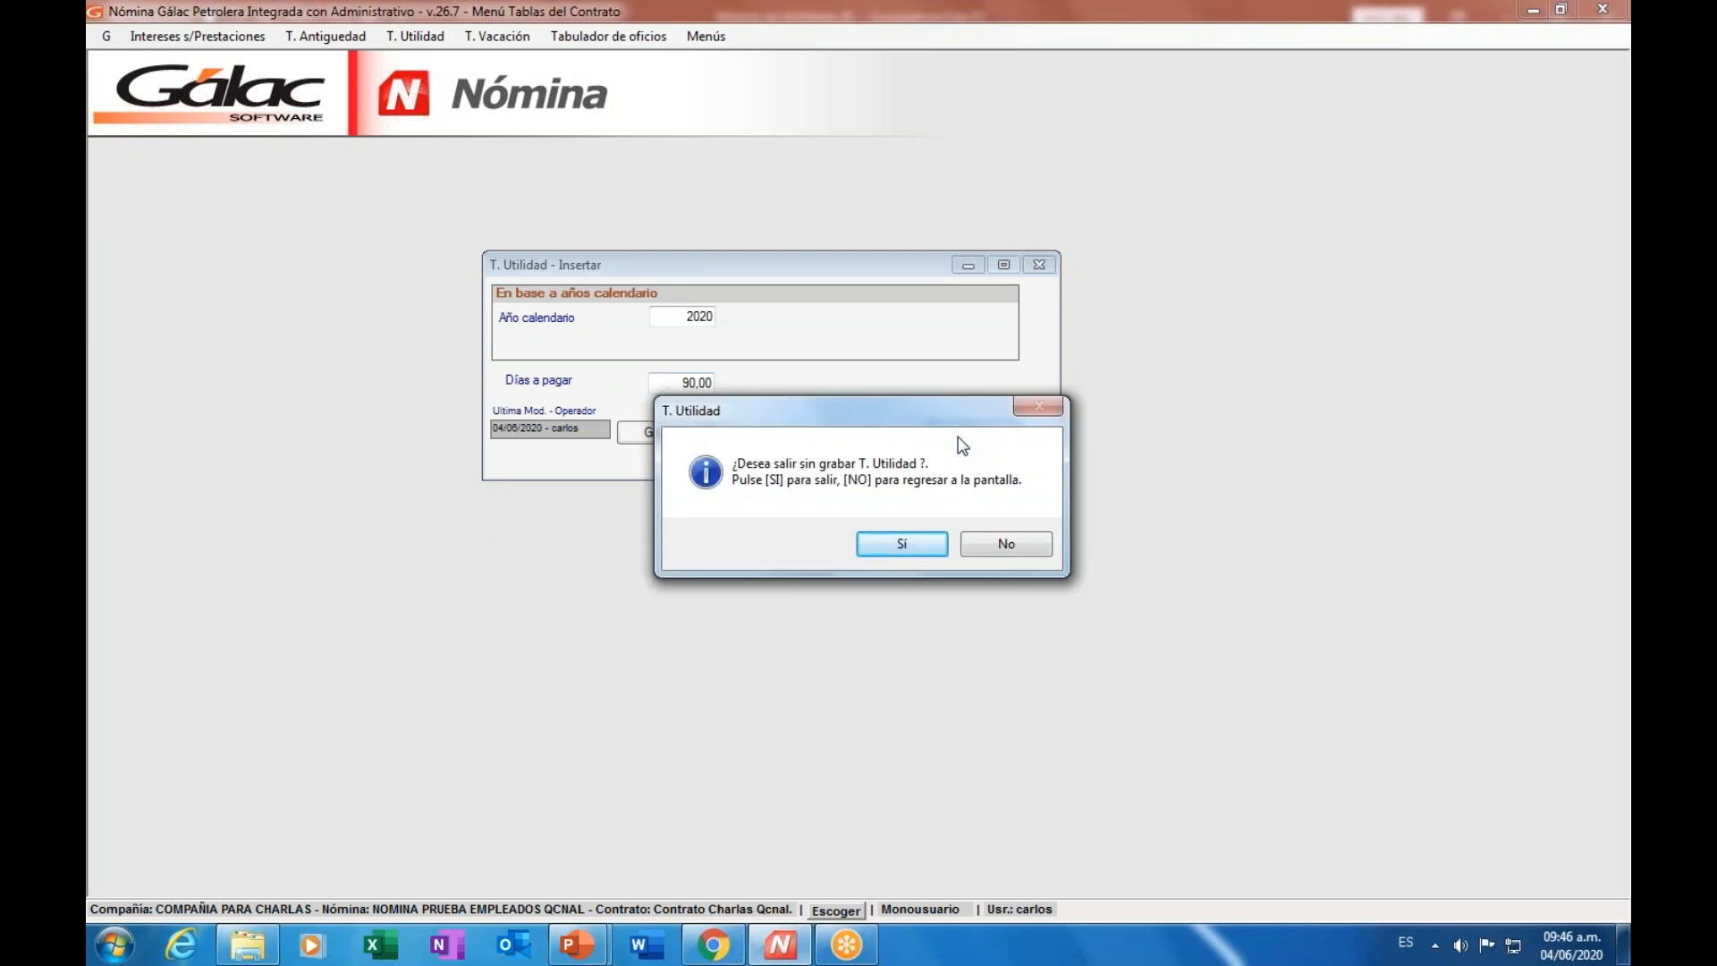
{"action": "key", "text": "Return"}
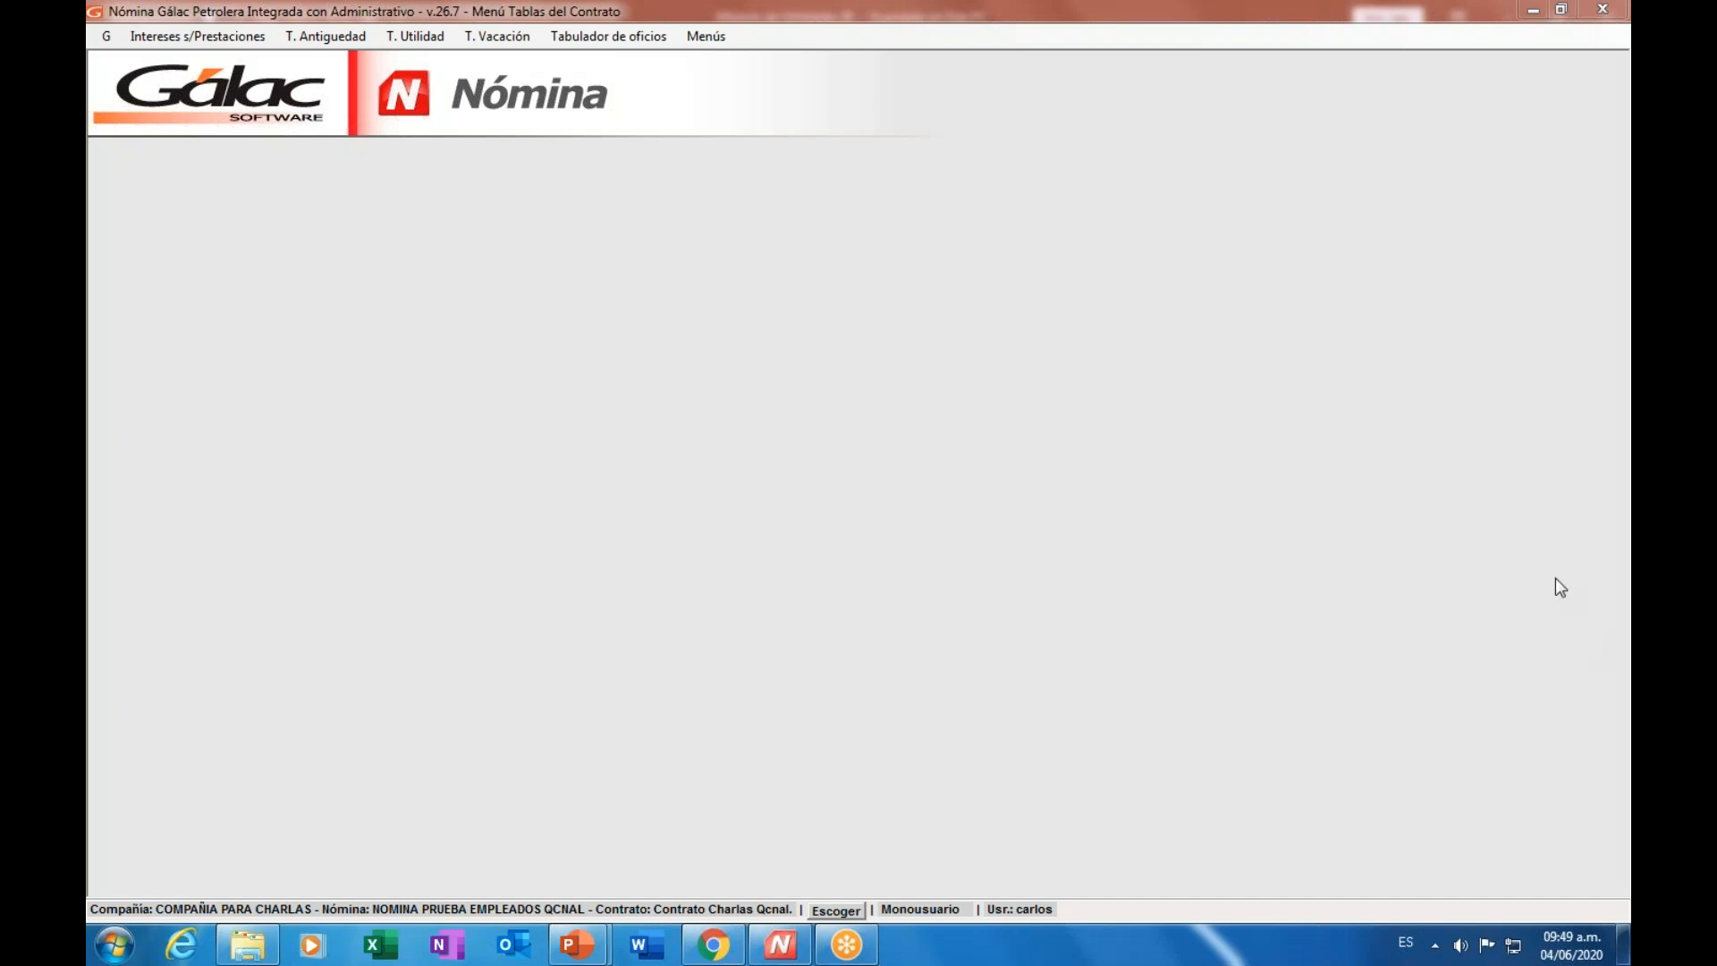
- Look up the workers for consultation and open the first worker's record
{"action": "left_click", "coordinate": [709, 37]}
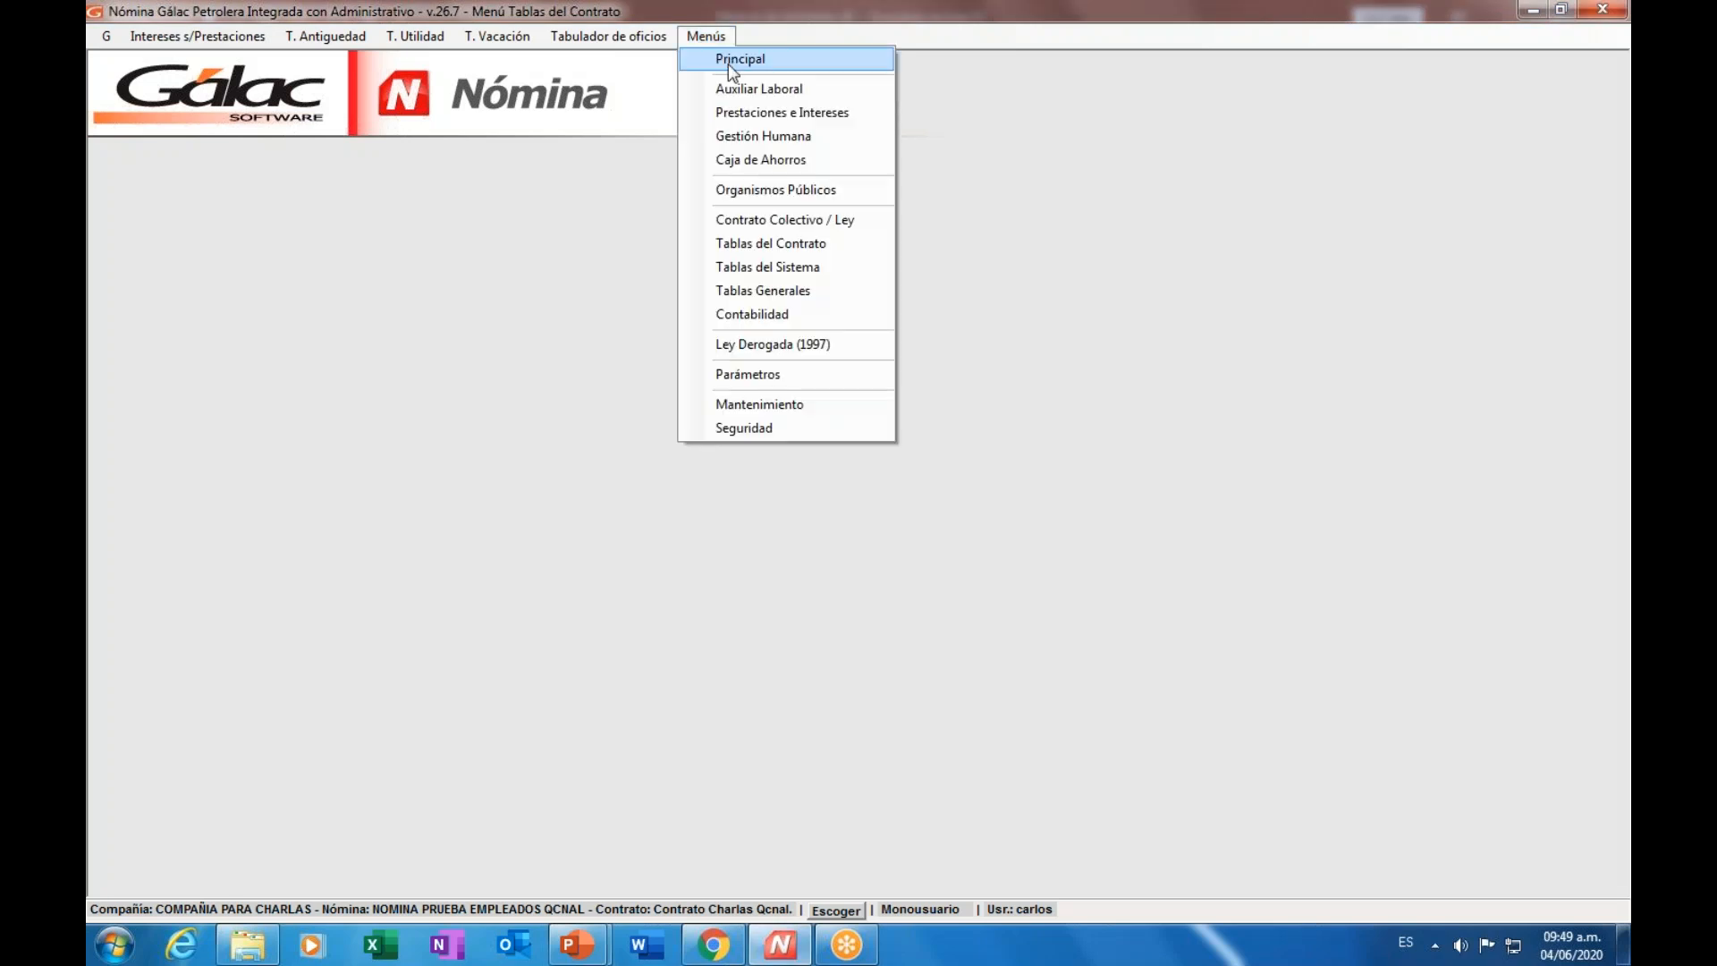
{"action": "left_click", "coordinate": [728, 64]}
{"action": "left_click", "coordinate": [370, 43]}
{"action": "left_click", "coordinate": [392, 66]}
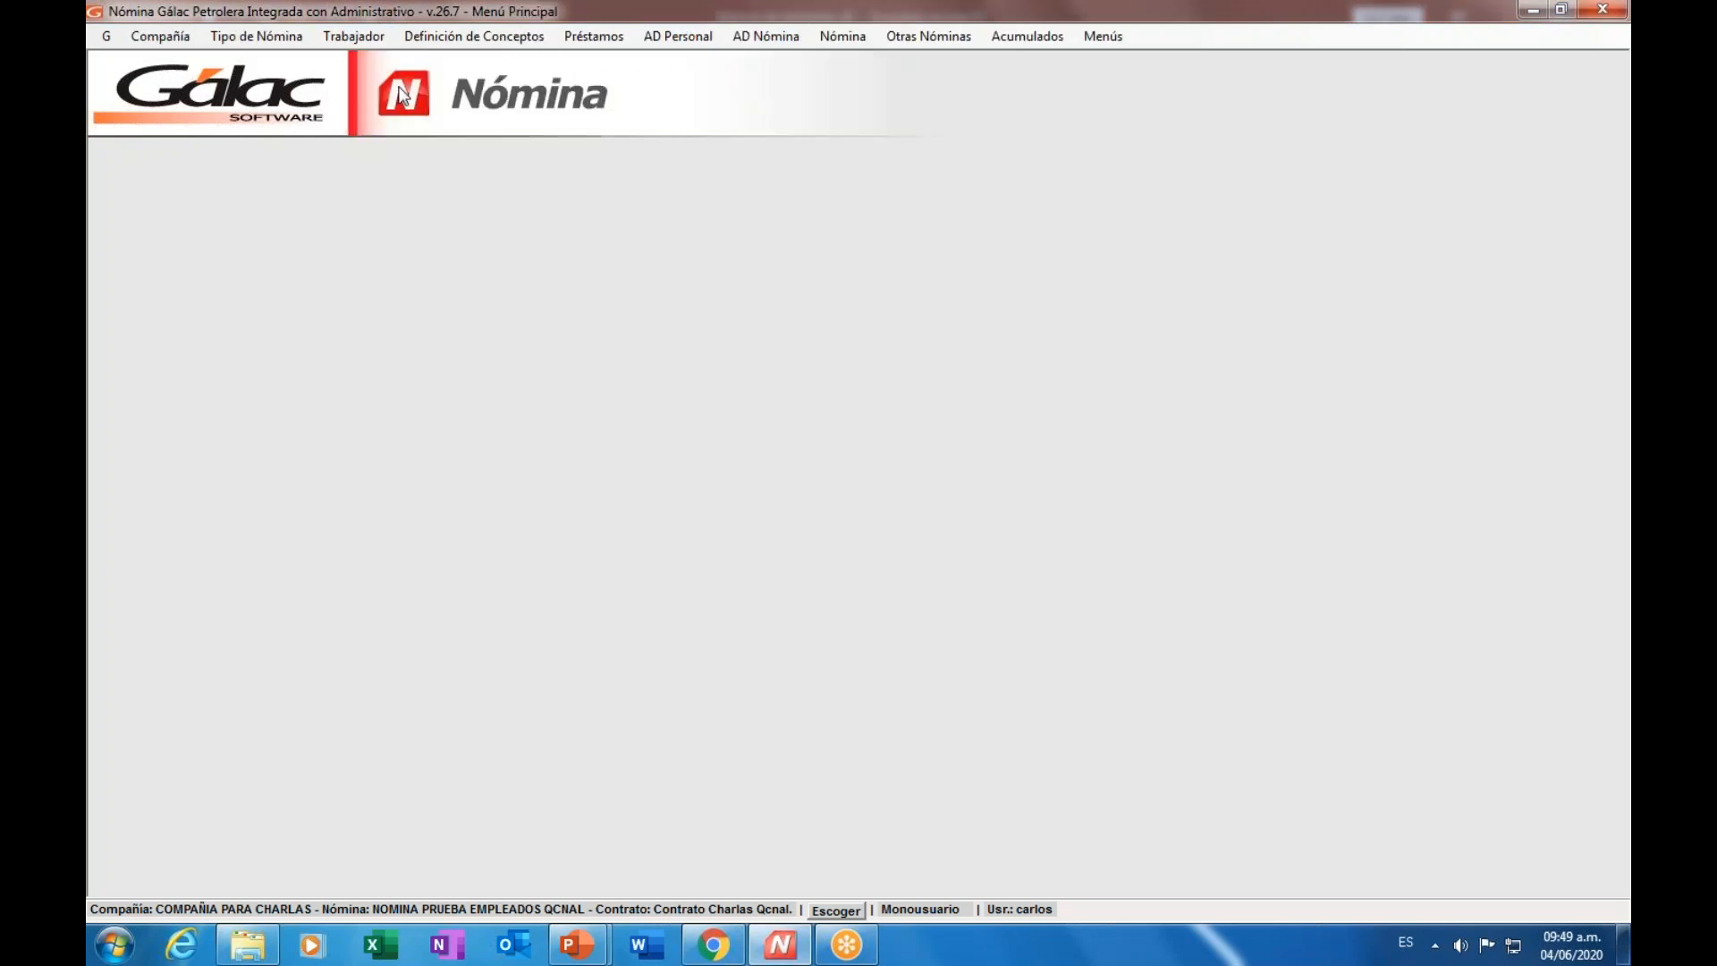
{"action": "left_click", "coordinate": [639, 275]}
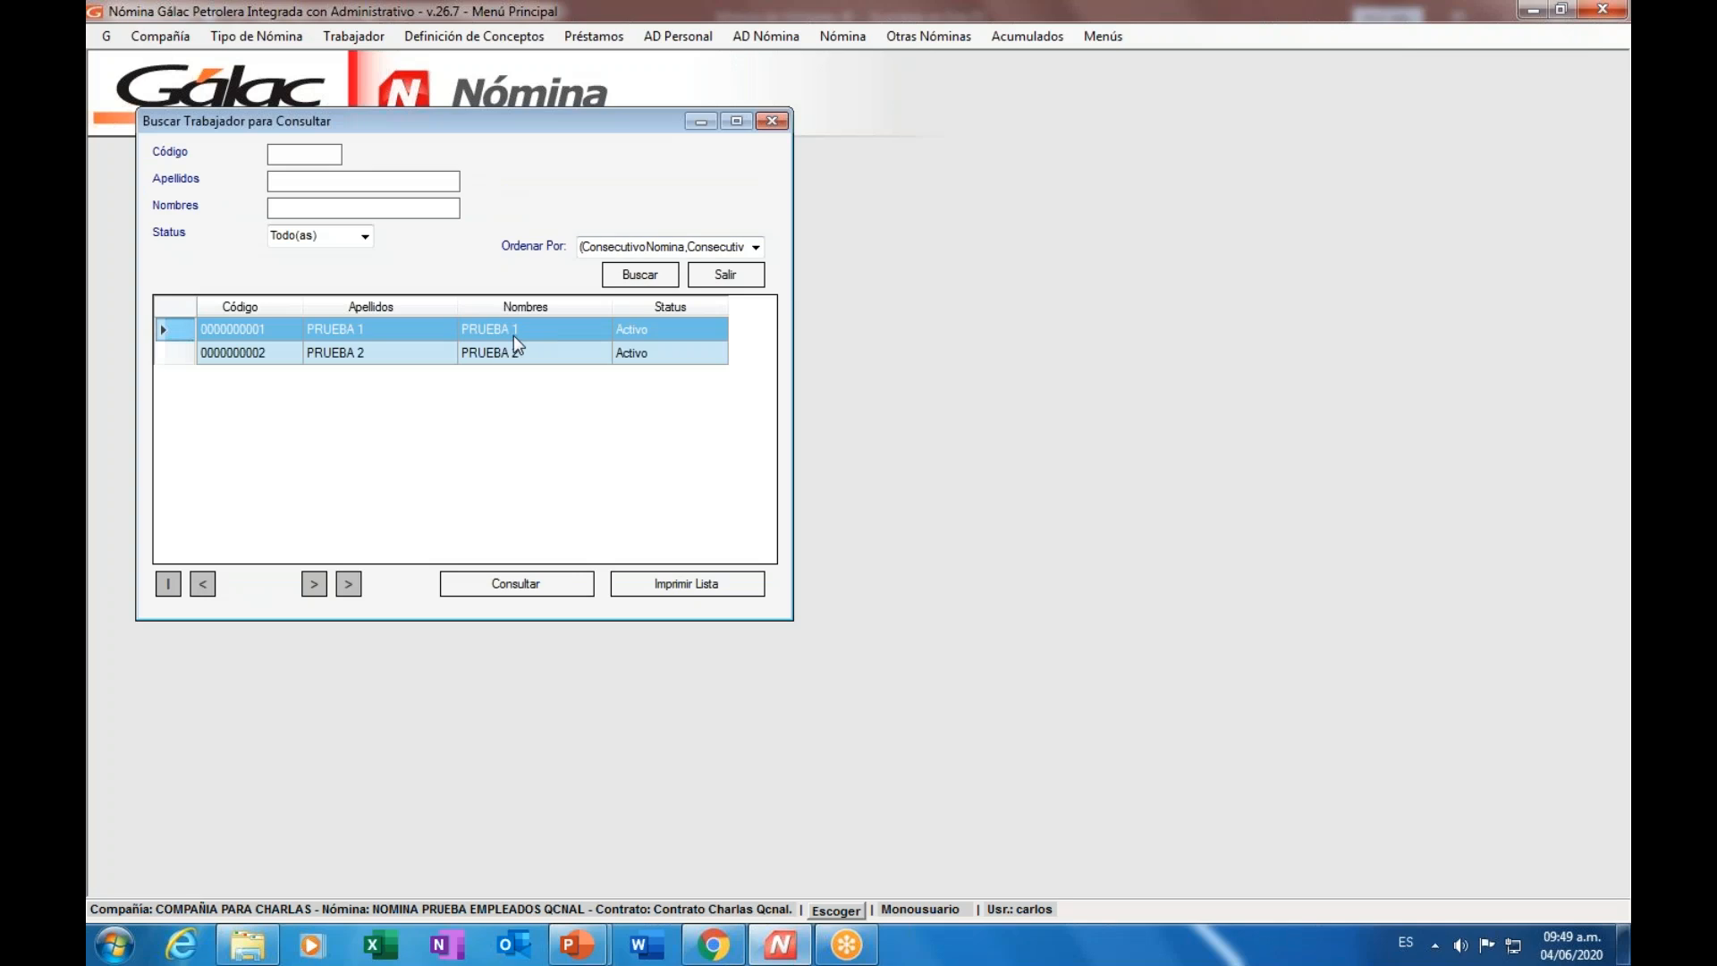
{"action": "double_click", "coordinate": [514, 336]}
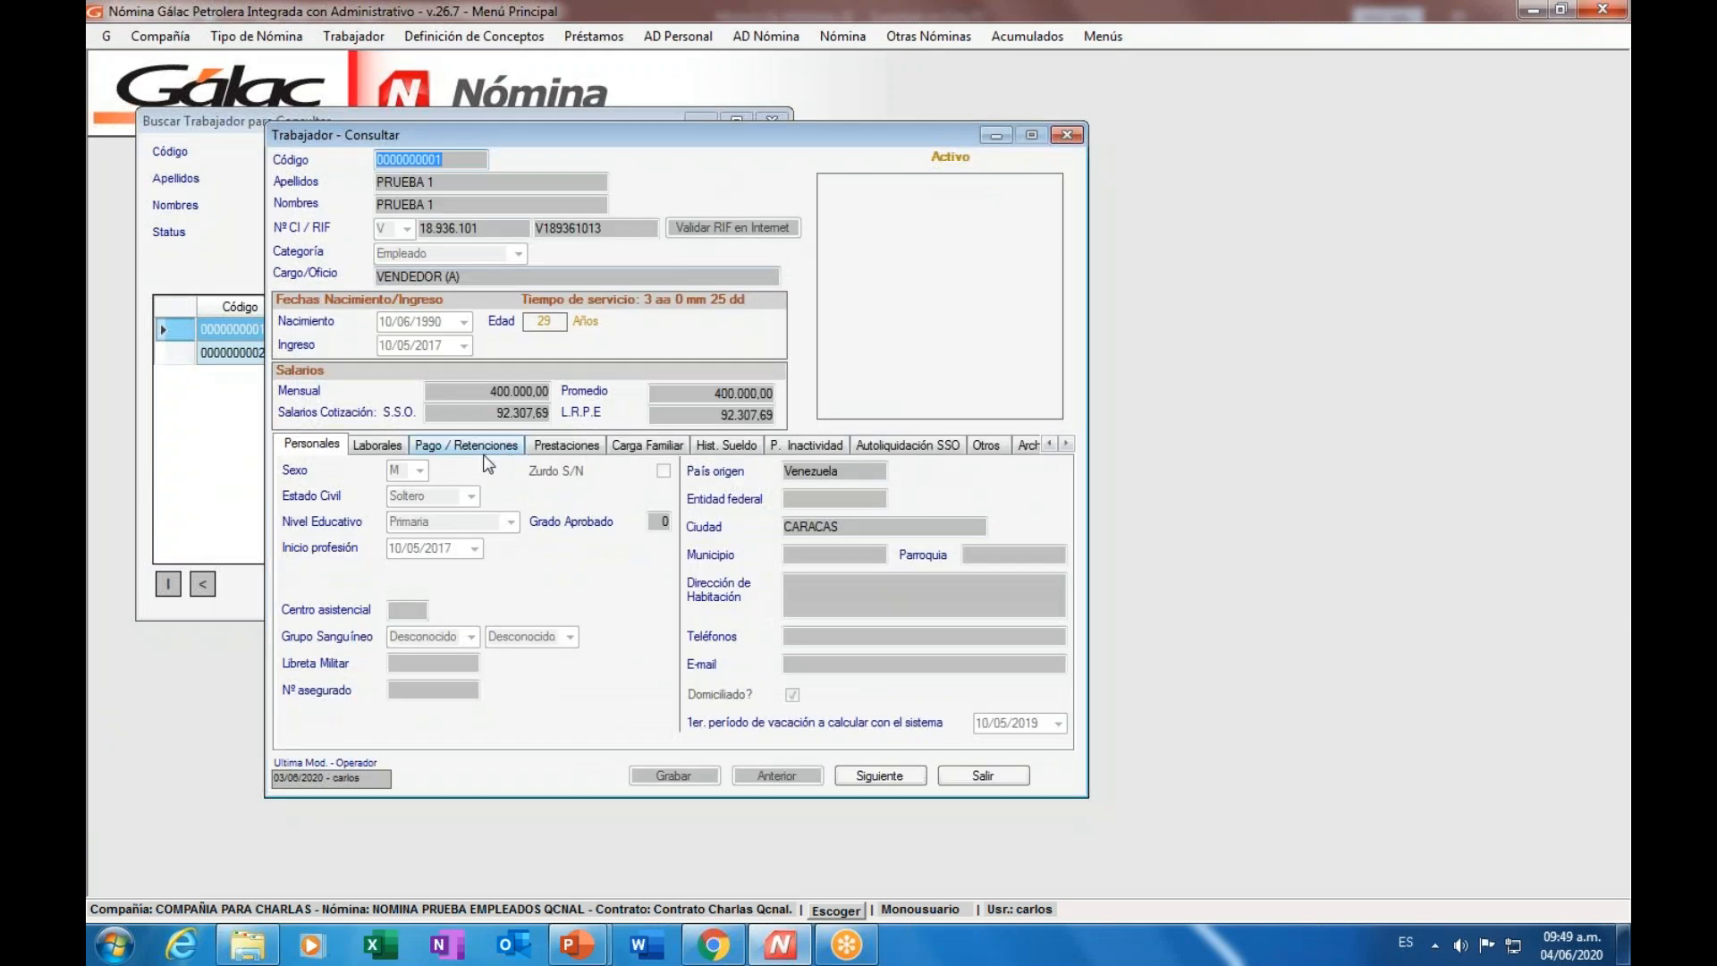
- Examine the worker's Pago / Retenciones data and monthly salary, and close the record and the worker search
{"action": "left_click", "coordinate": [479, 446]}
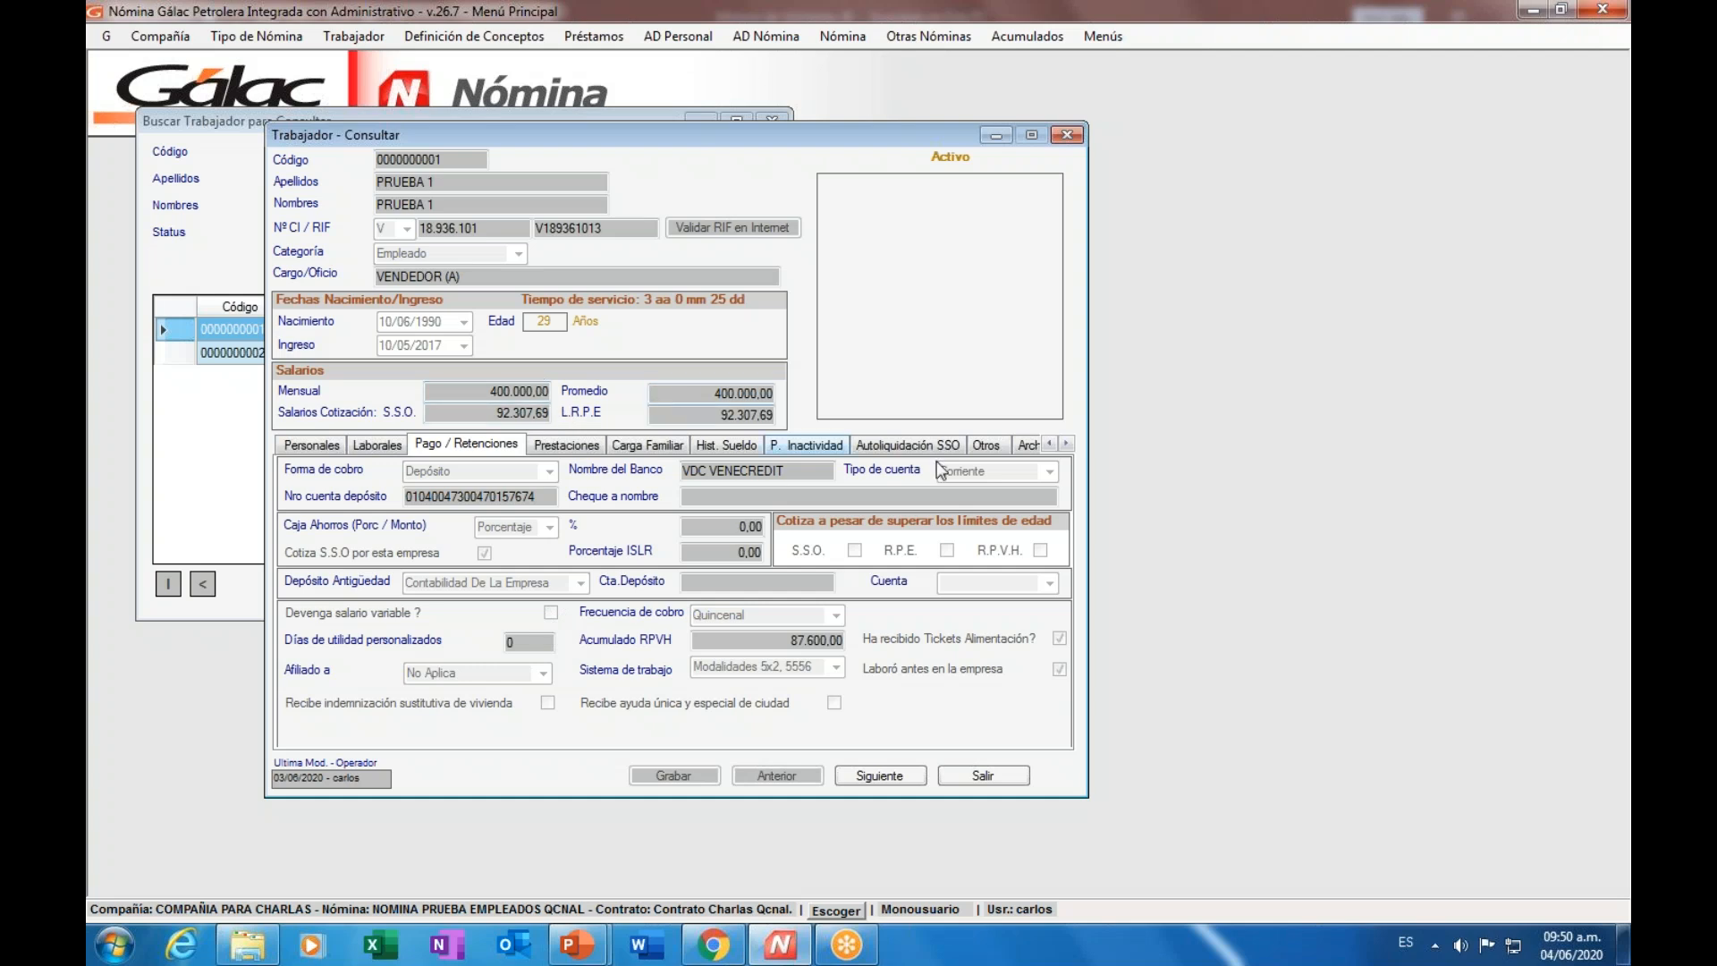
{"action": "left_click_drag", "start_coordinate": [481, 390], "coordinate": [557, 391]}
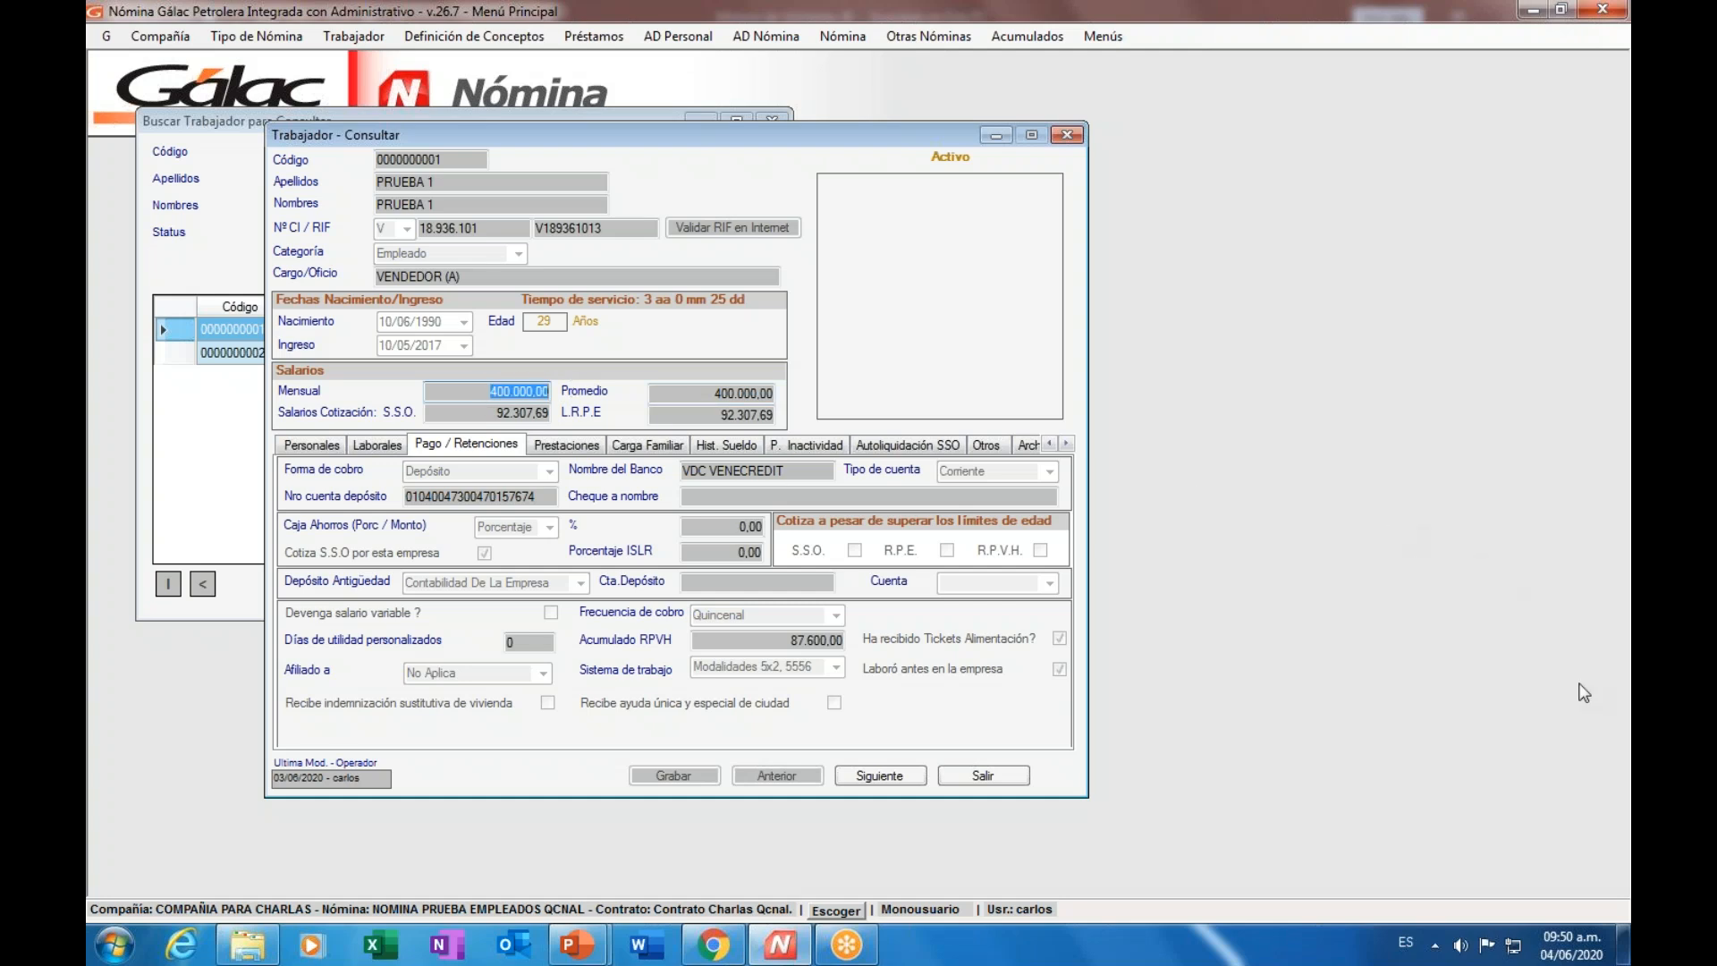
{"action": "left_click", "coordinate": [1627, 767]}
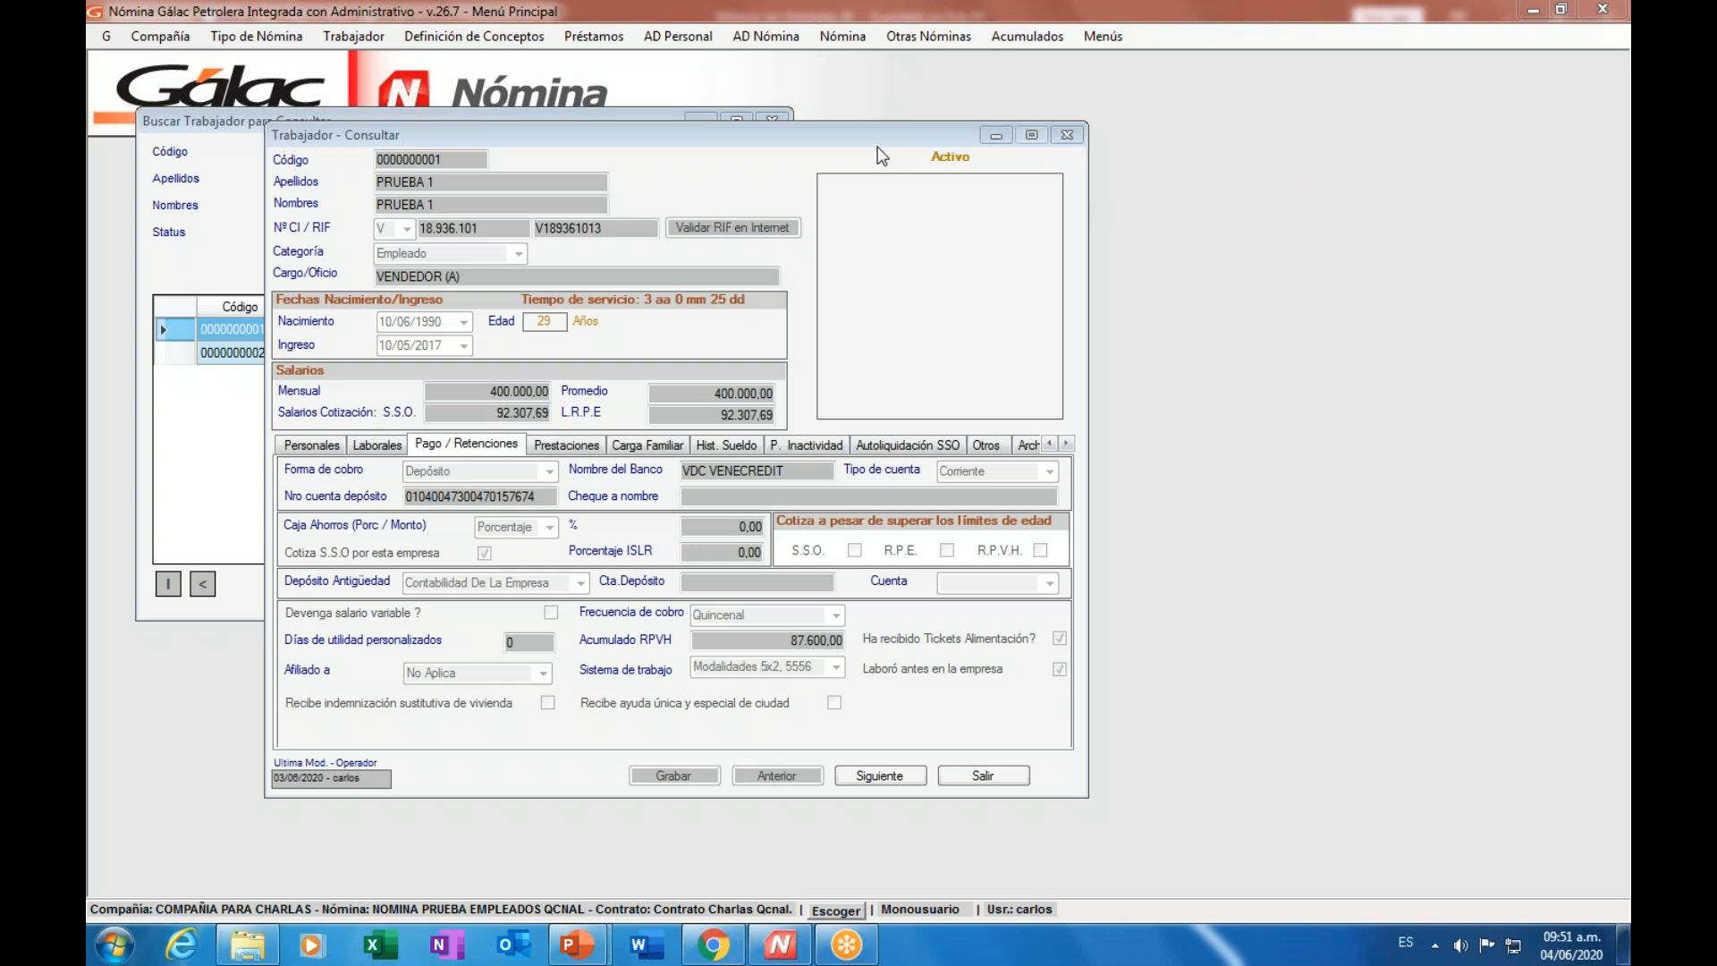
{"action": "left_click", "coordinate": [897, 129]}
{"action": "left_click_drag", "start_coordinate": [898, 137], "coordinate": [884, 126]}
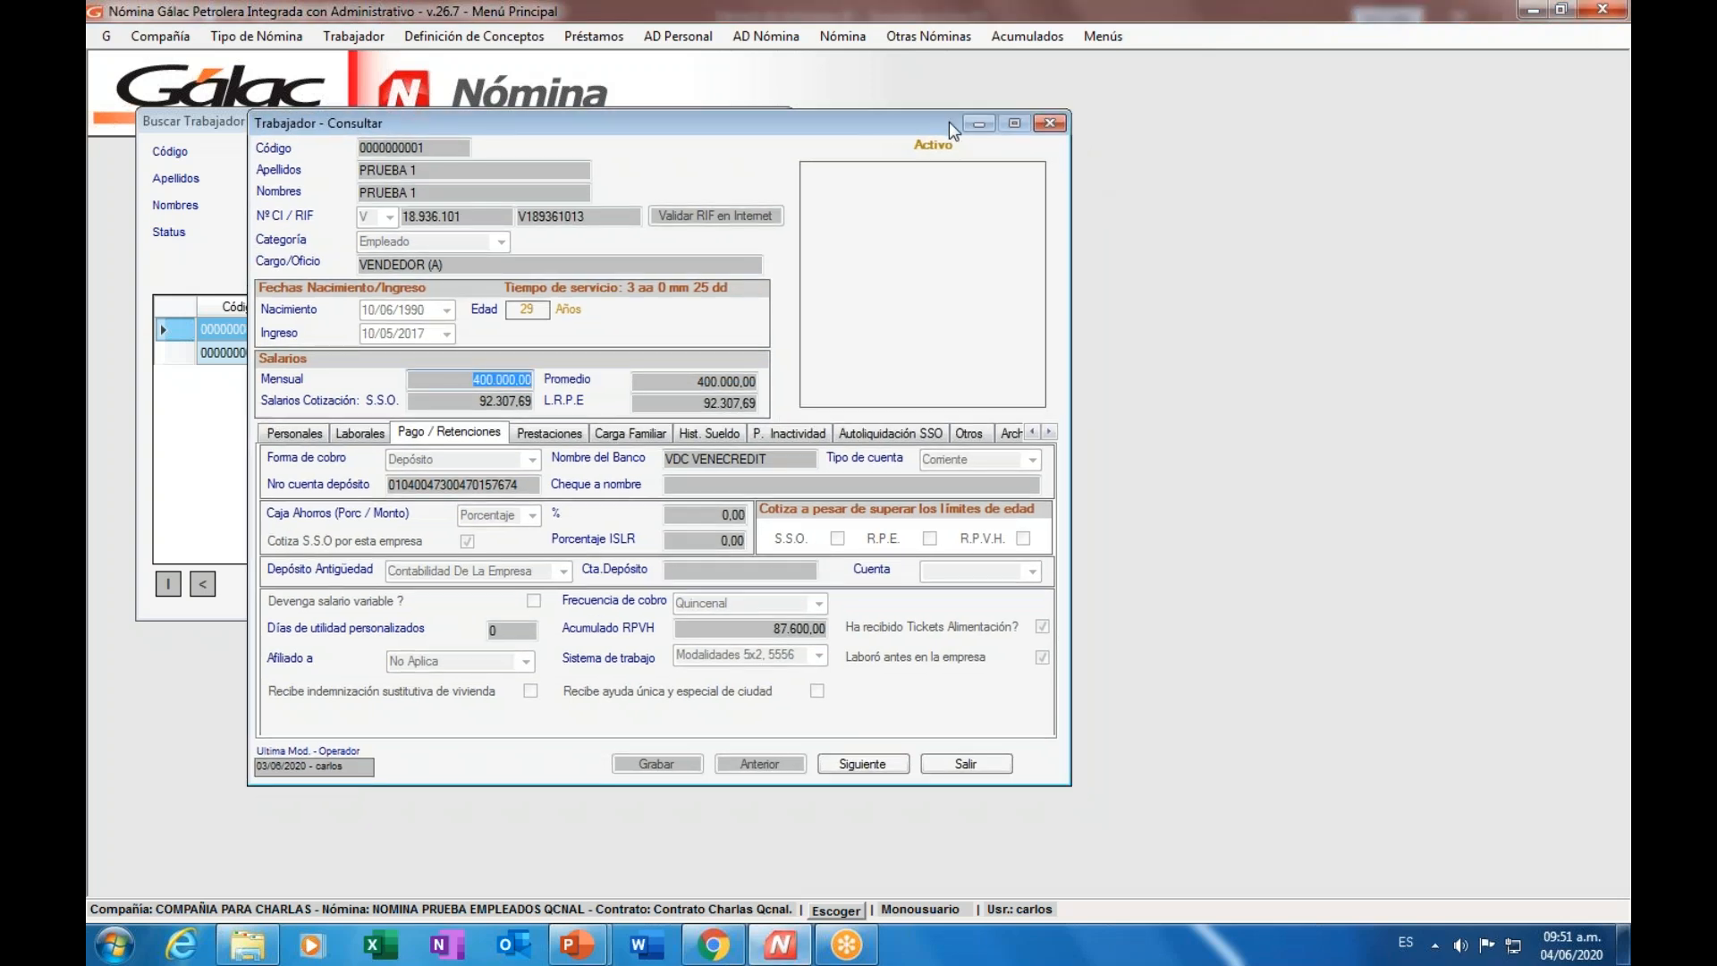
{"action": "left_click", "coordinate": [1049, 123]}
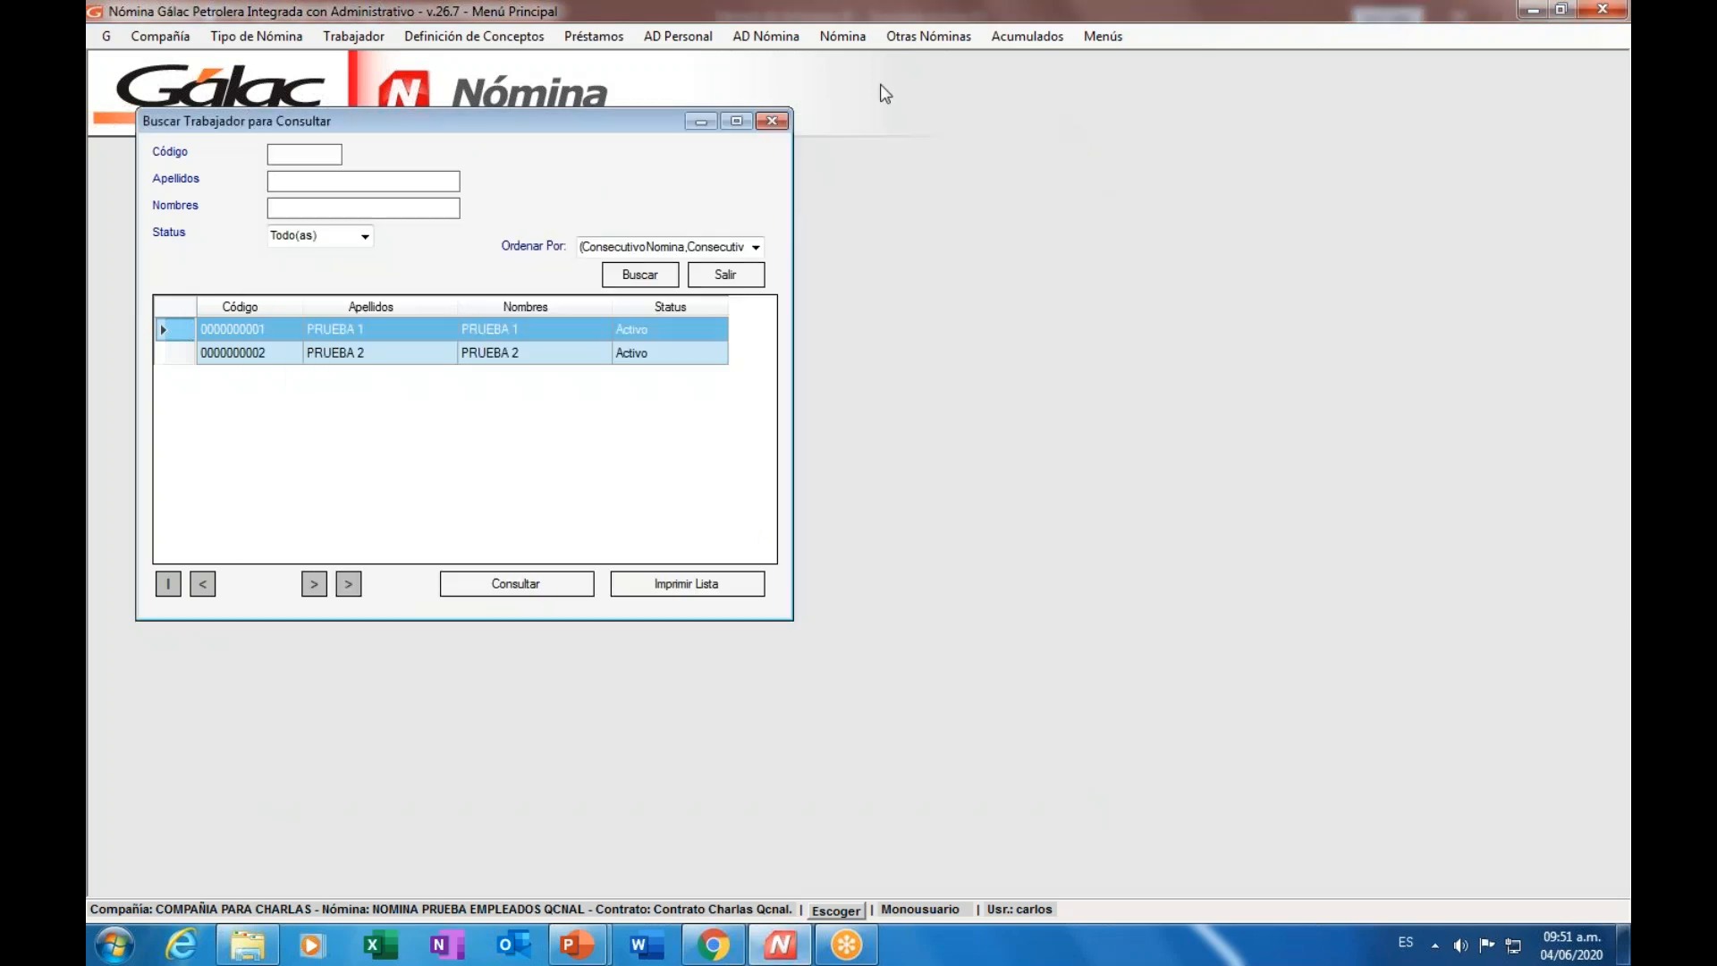
{"action": "left_click", "coordinate": [773, 122]}
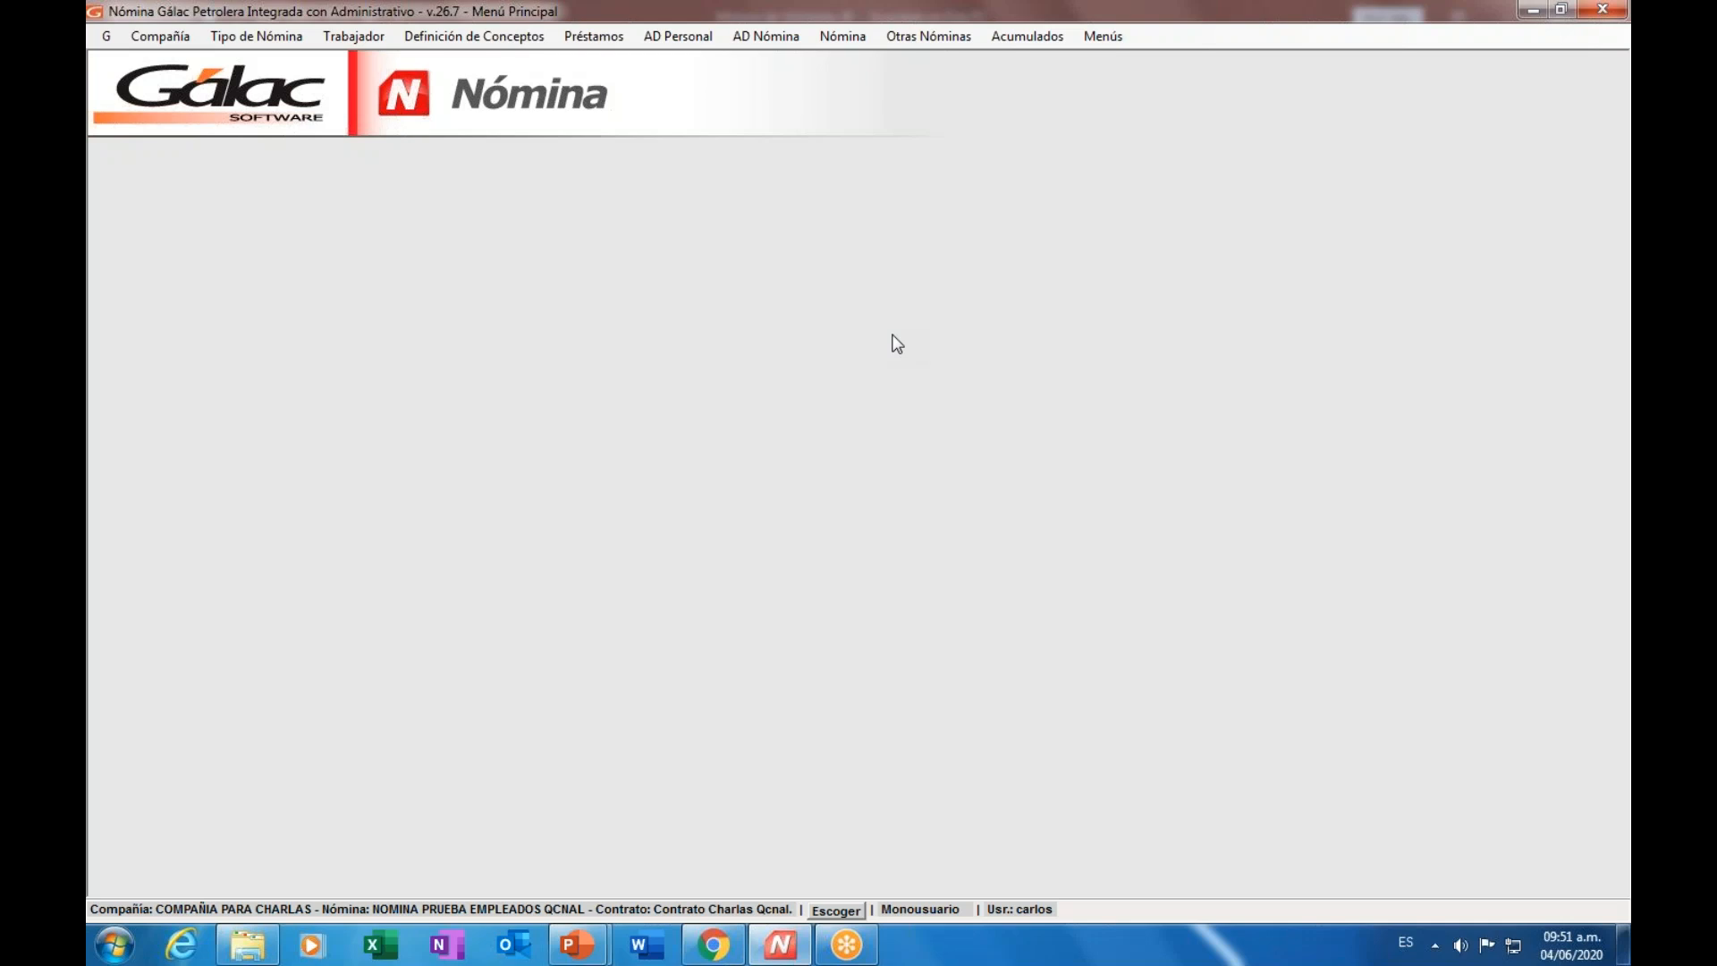
- Consult the company parameters to check how utilidades days are assigned, and close them
{"action": "left_click", "coordinate": [1109, 43]}
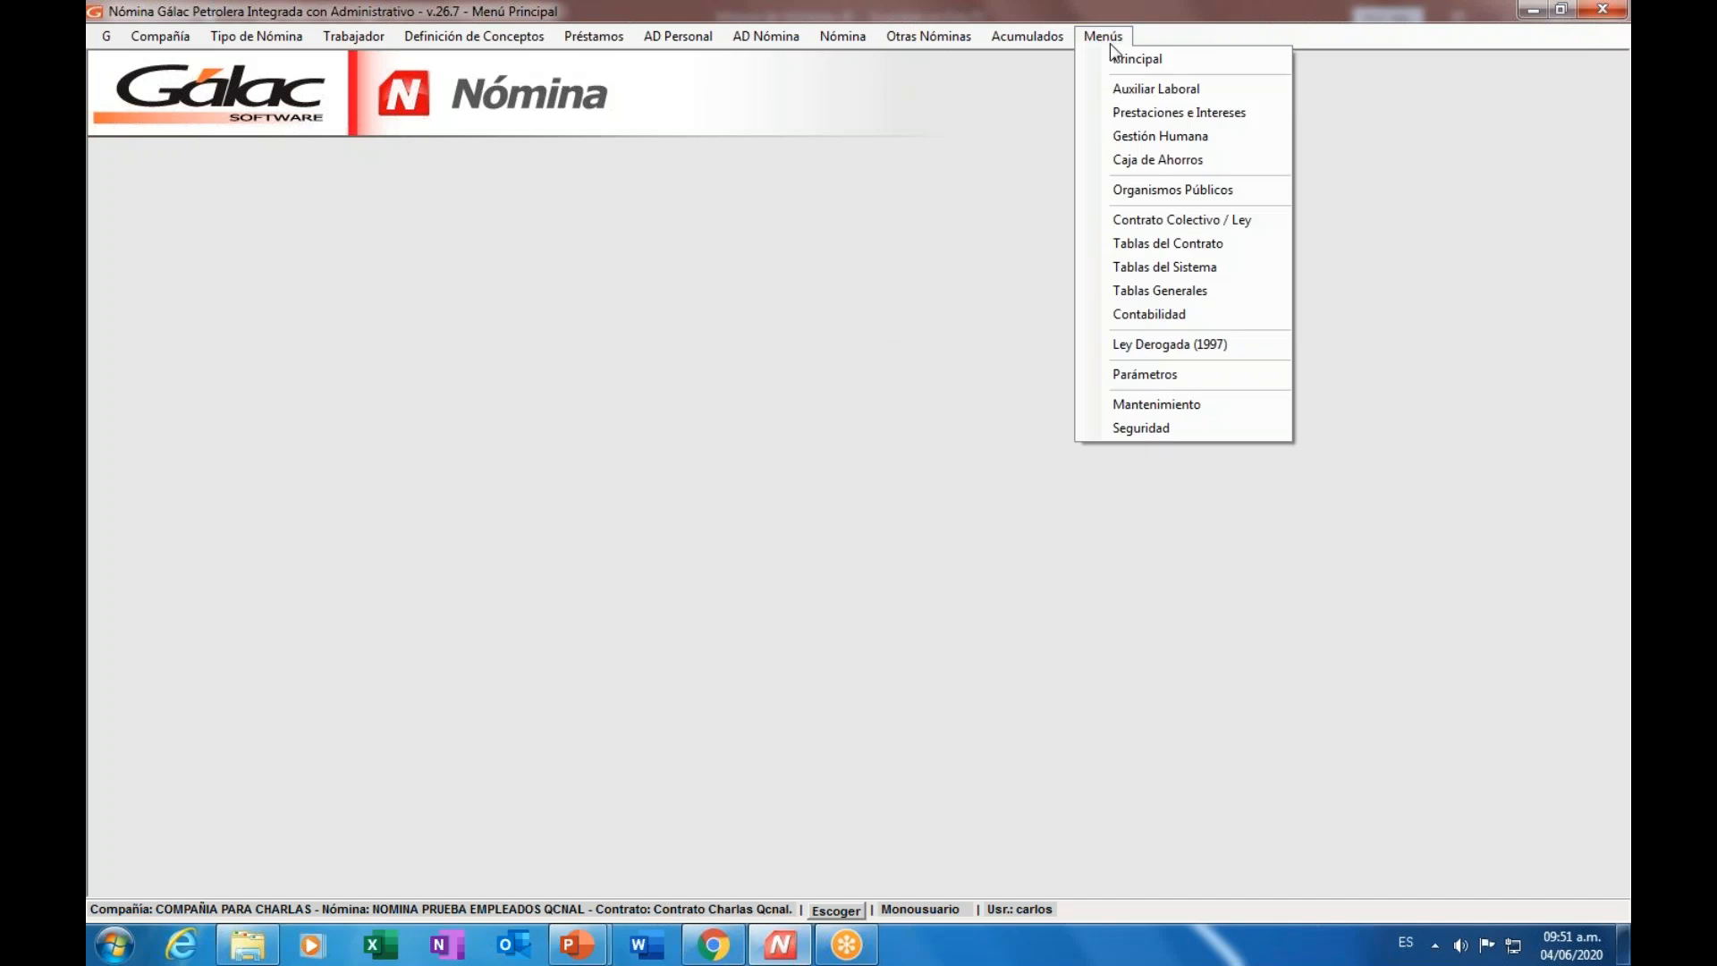
{"action": "left_click", "coordinate": [1152, 374]}
{"action": "left_click", "coordinate": [341, 40]}
{"action": "left_click", "coordinate": [353, 52]}
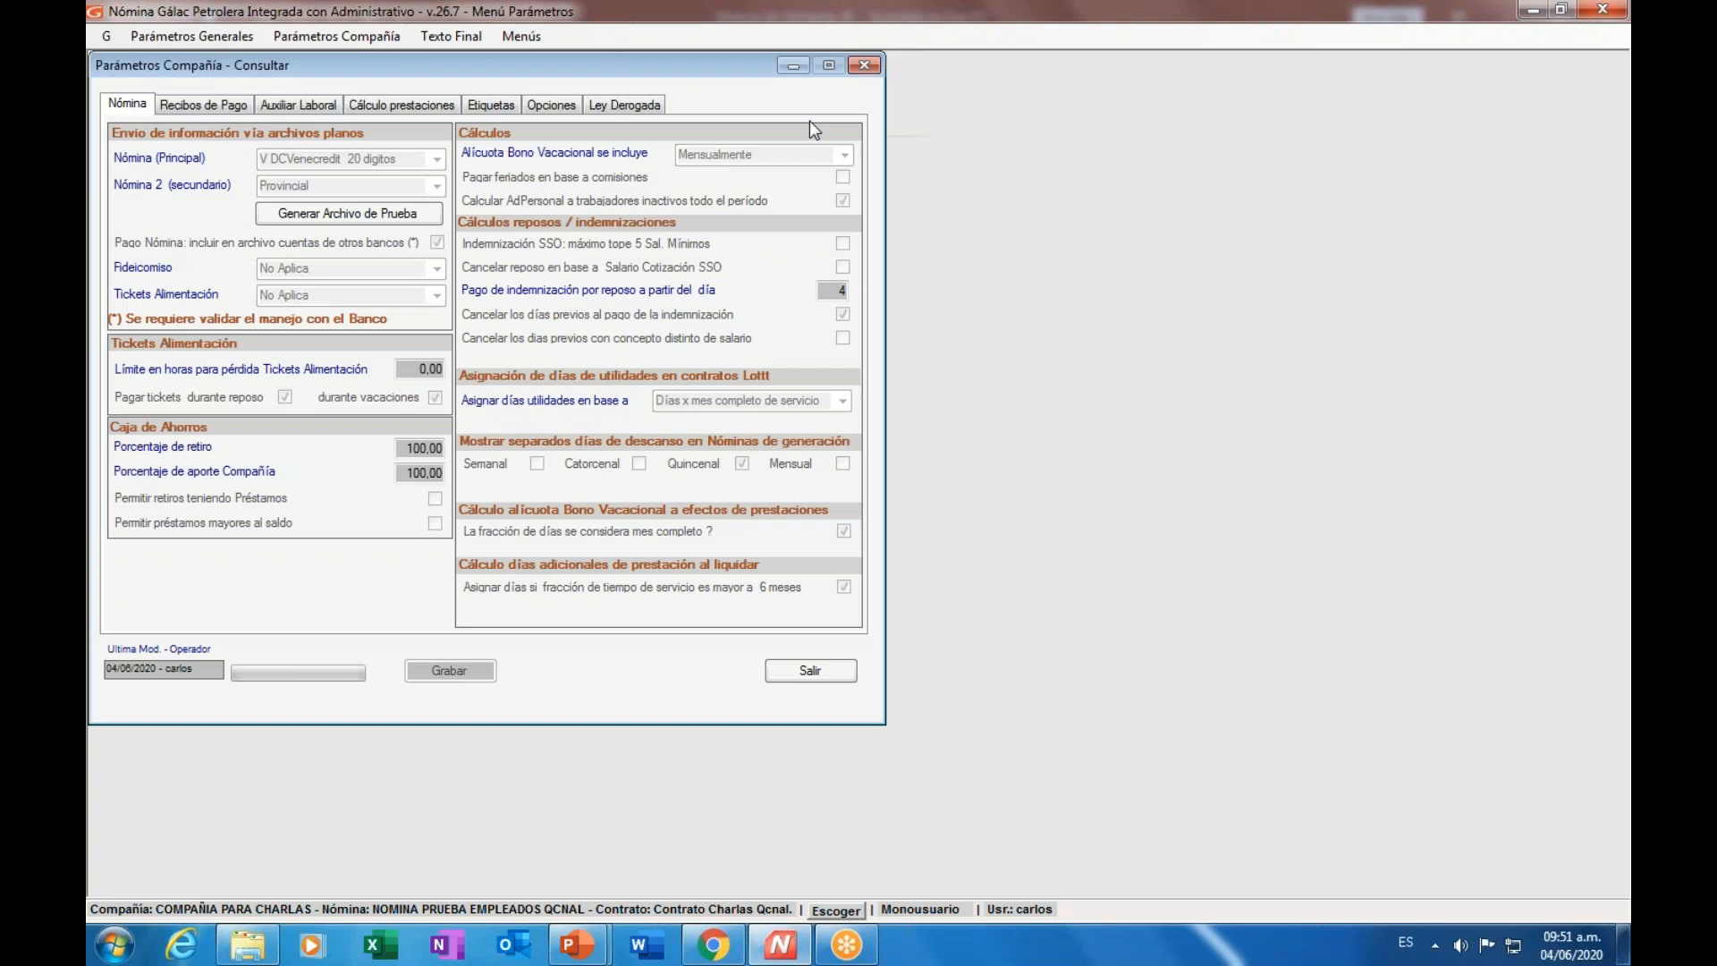
{"action": "left_click", "coordinate": [866, 68]}
- Review the operations available for the utilidades table among the contract tables
{"action": "left_click", "coordinate": [521, 36]}
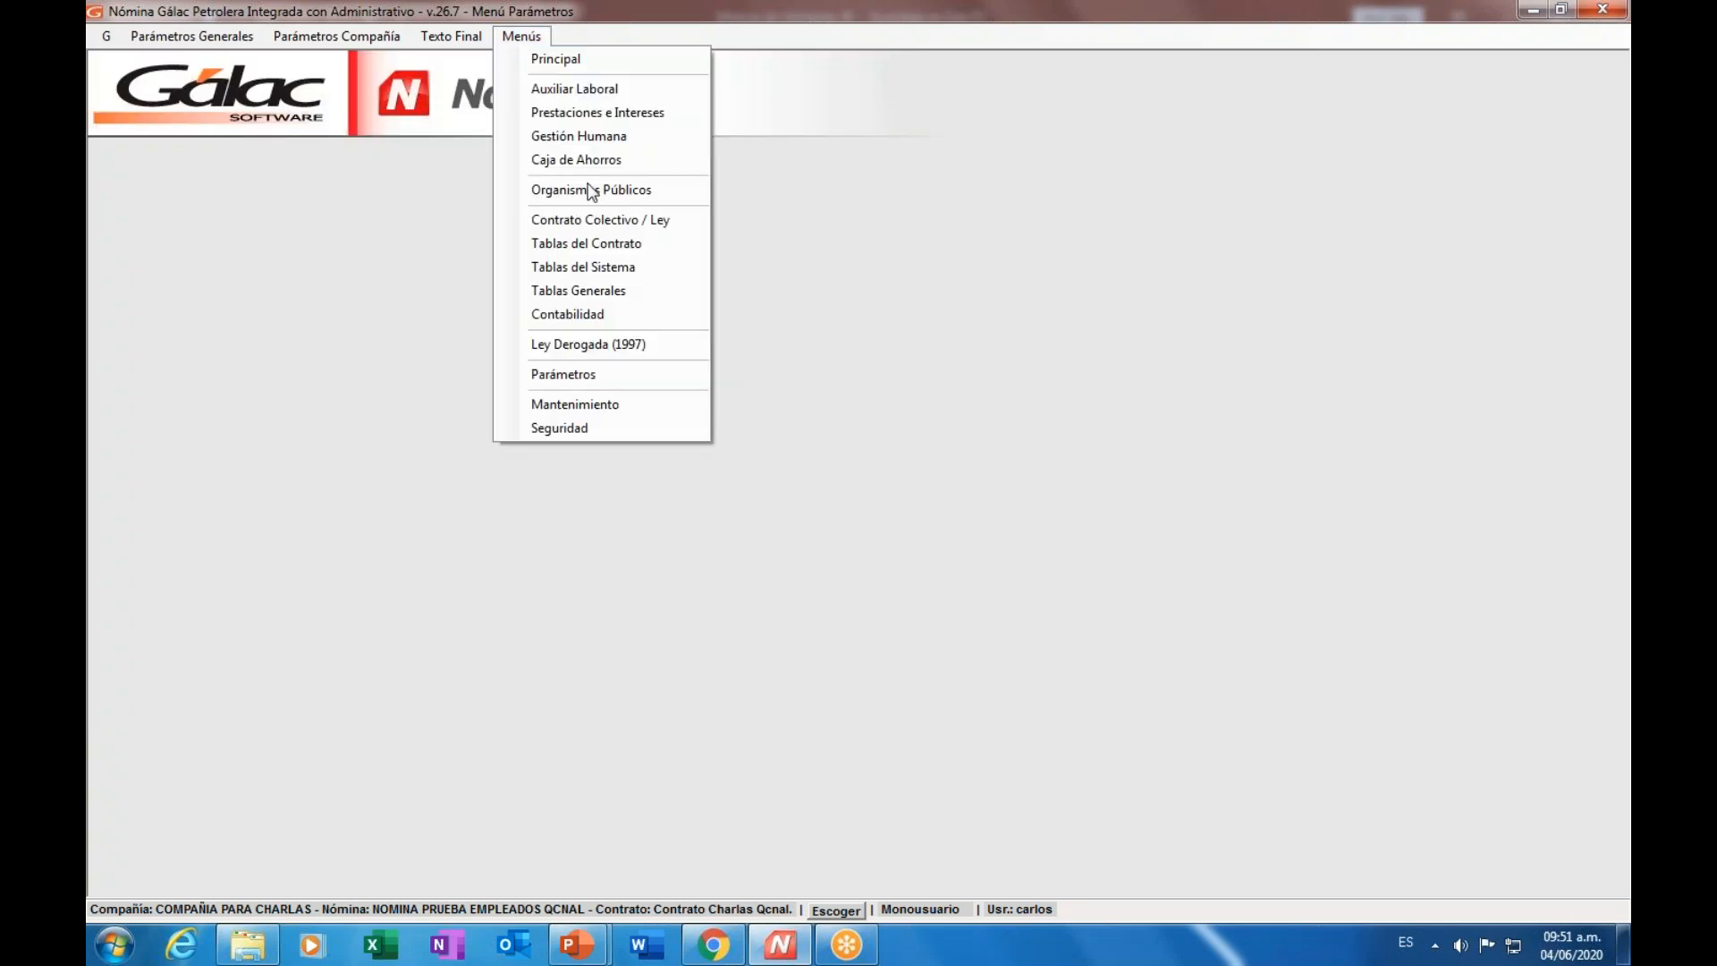
{"action": "left_click", "coordinate": [599, 239]}
{"action": "left_click", "coordinate": [415, 35]}
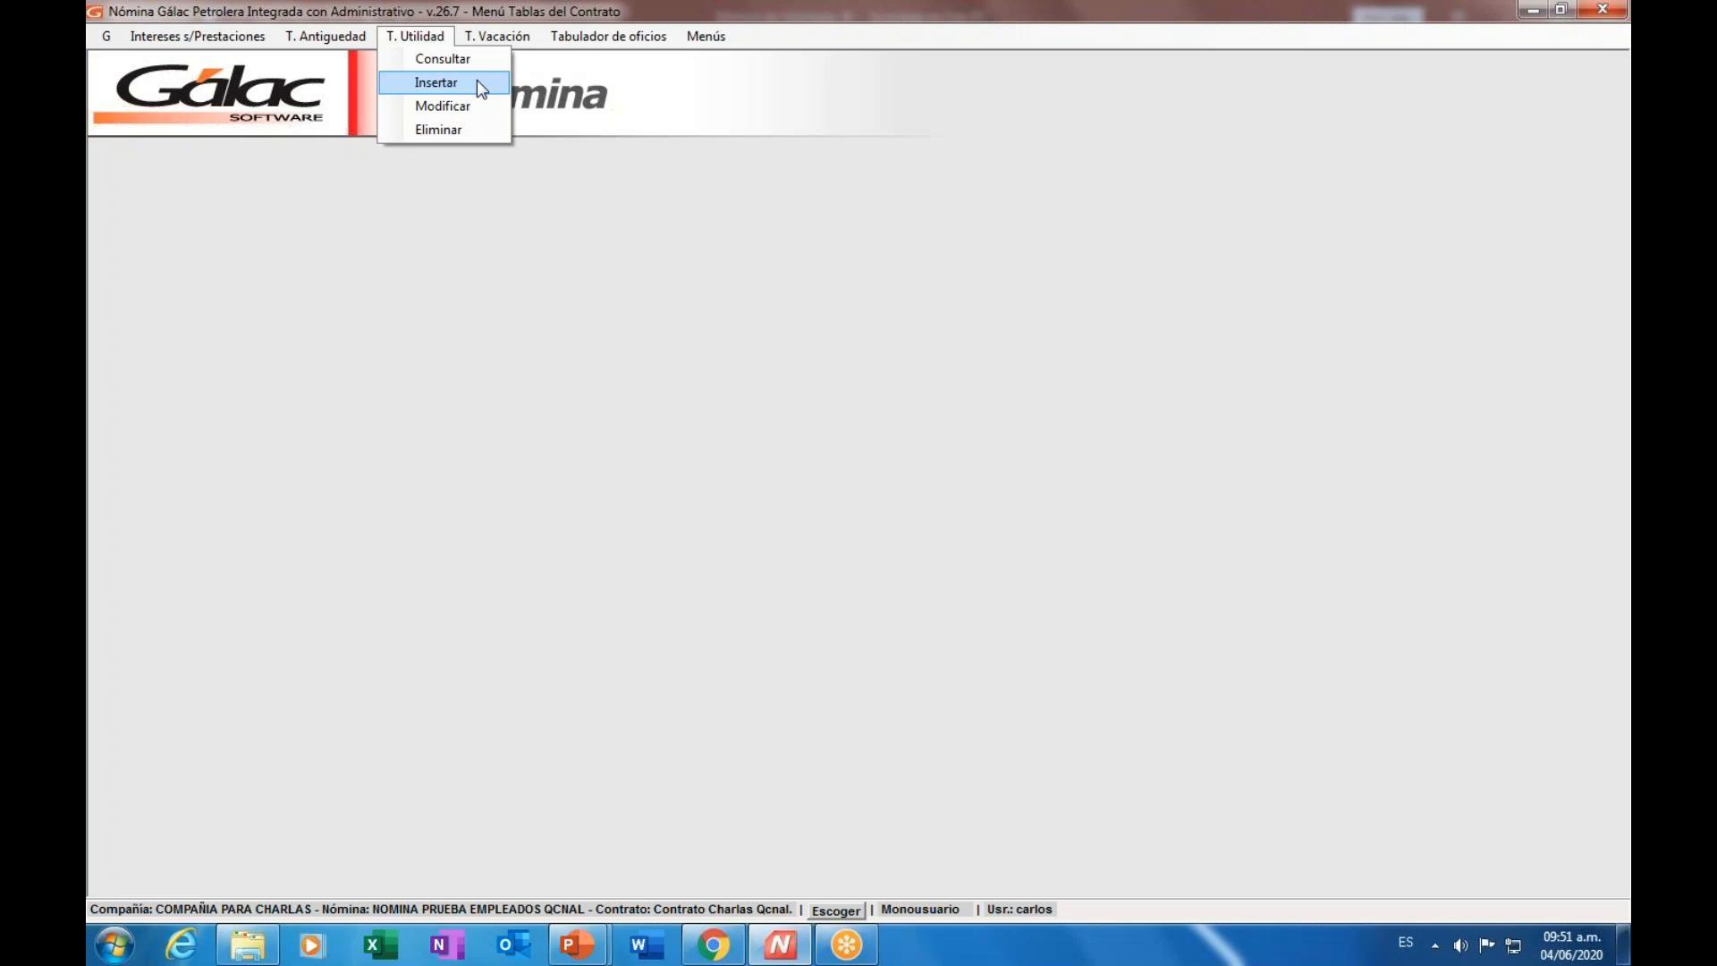
- Consult the first worker's Pago / Retenciones data to examine the Días de utilidad personalizados field, and close the record and search
{"action": "left_click", "coordinate": [723, 63]}
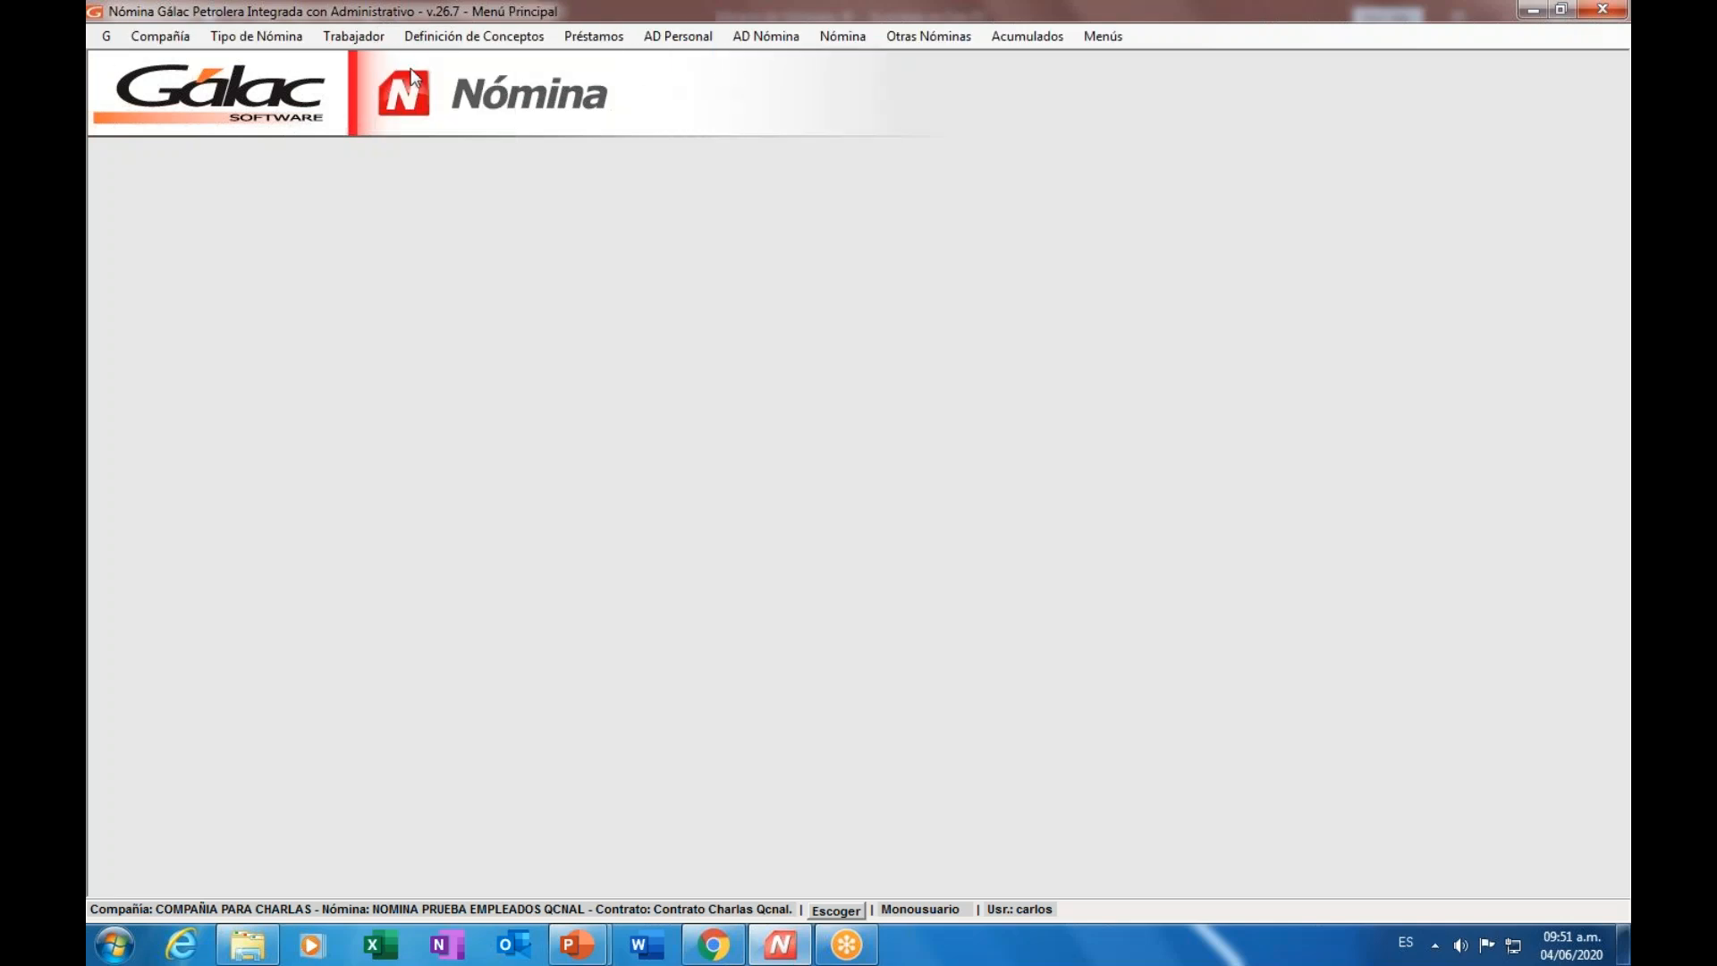
{"action": "left_click", "coordinate": [374, 36]}
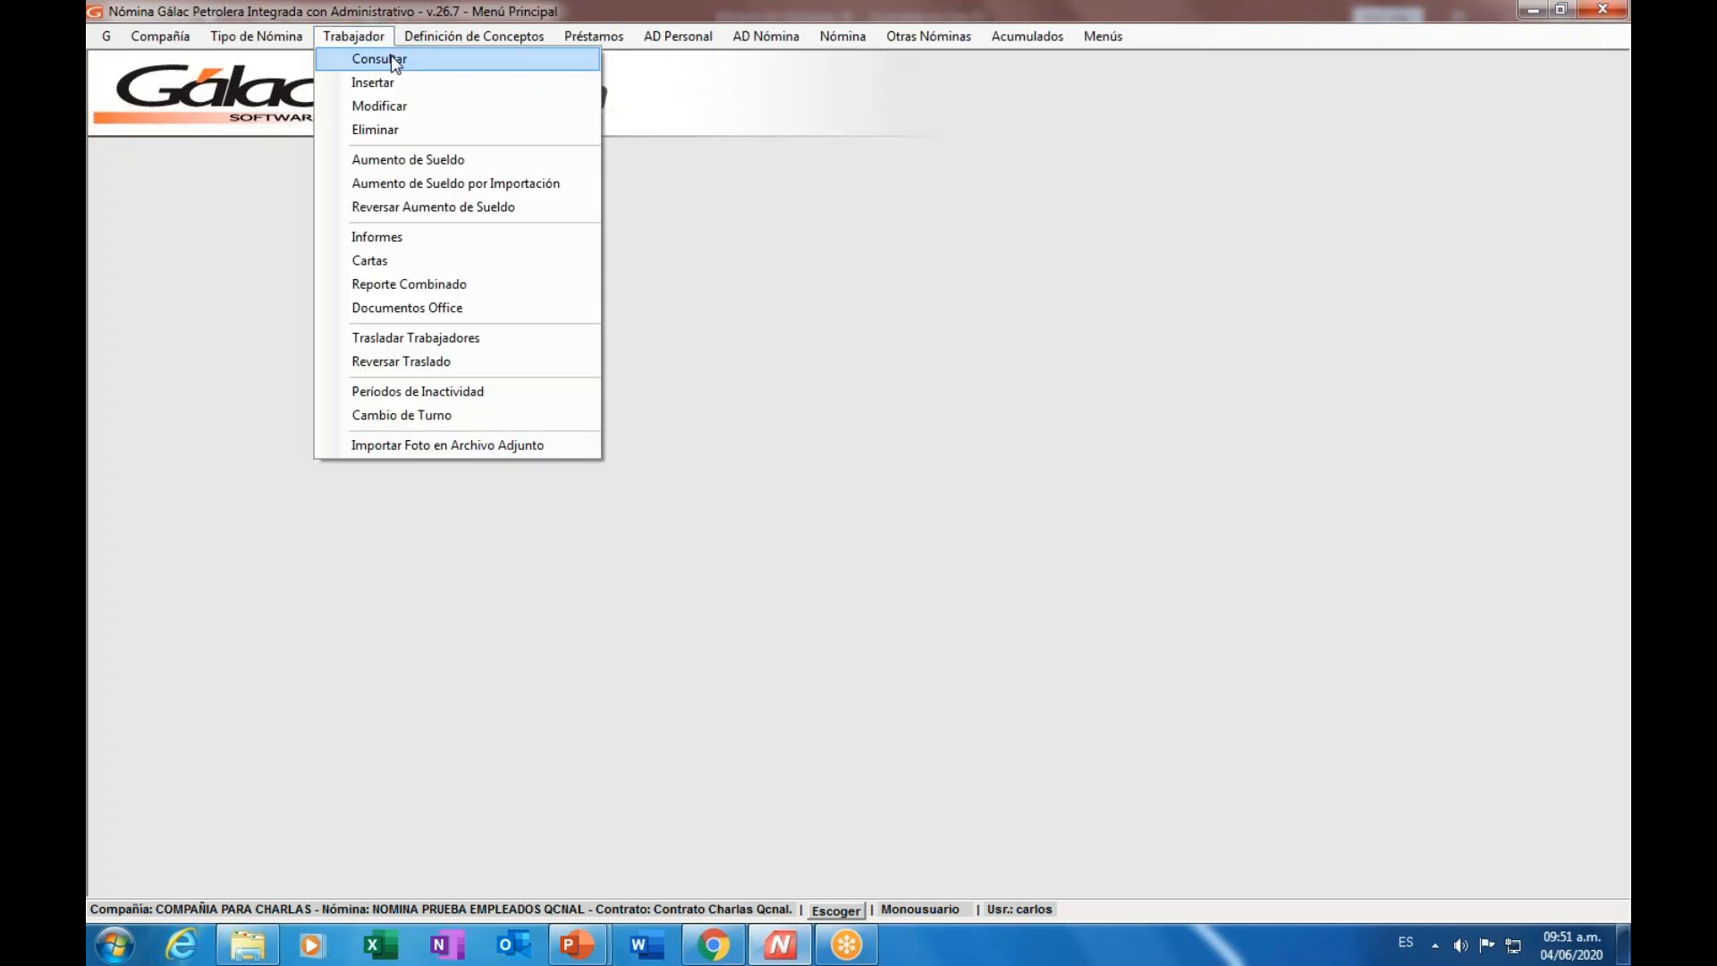
{"action": "left_click", "coordinate": [393, 61]}
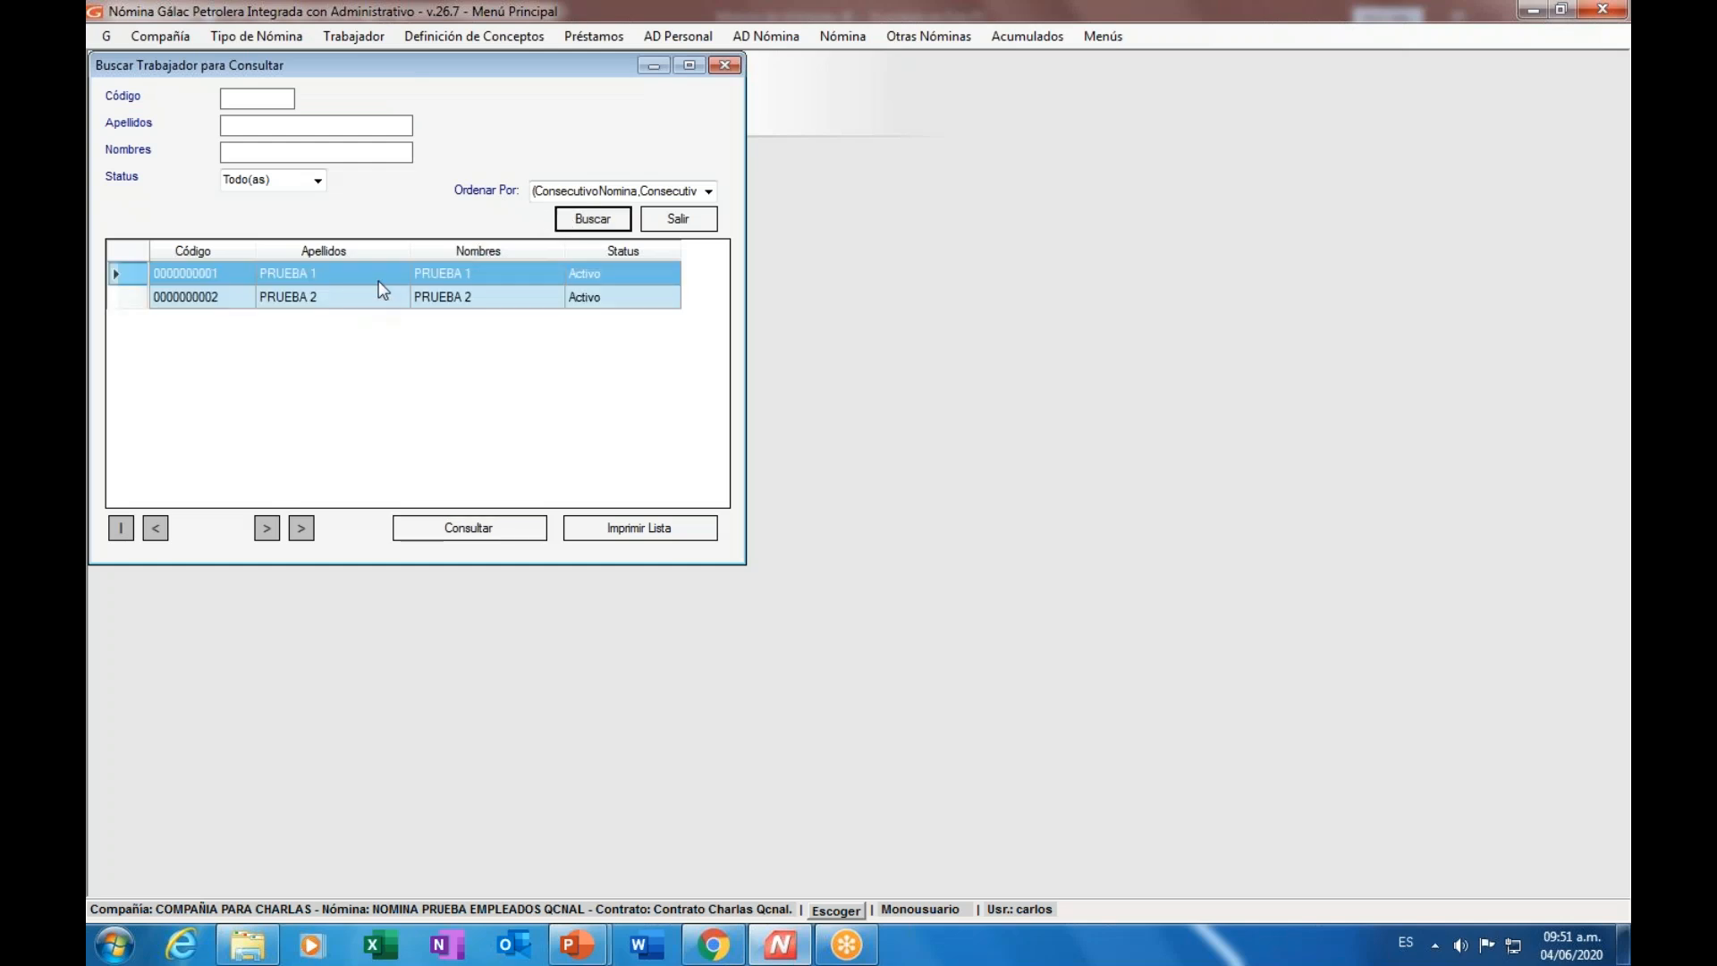
{"action": "double_click", "coordinate": [385, 281]}
{"action": "left_click_drag", "start_coordinate": [530, 62], "coordinate": [753, 142]}
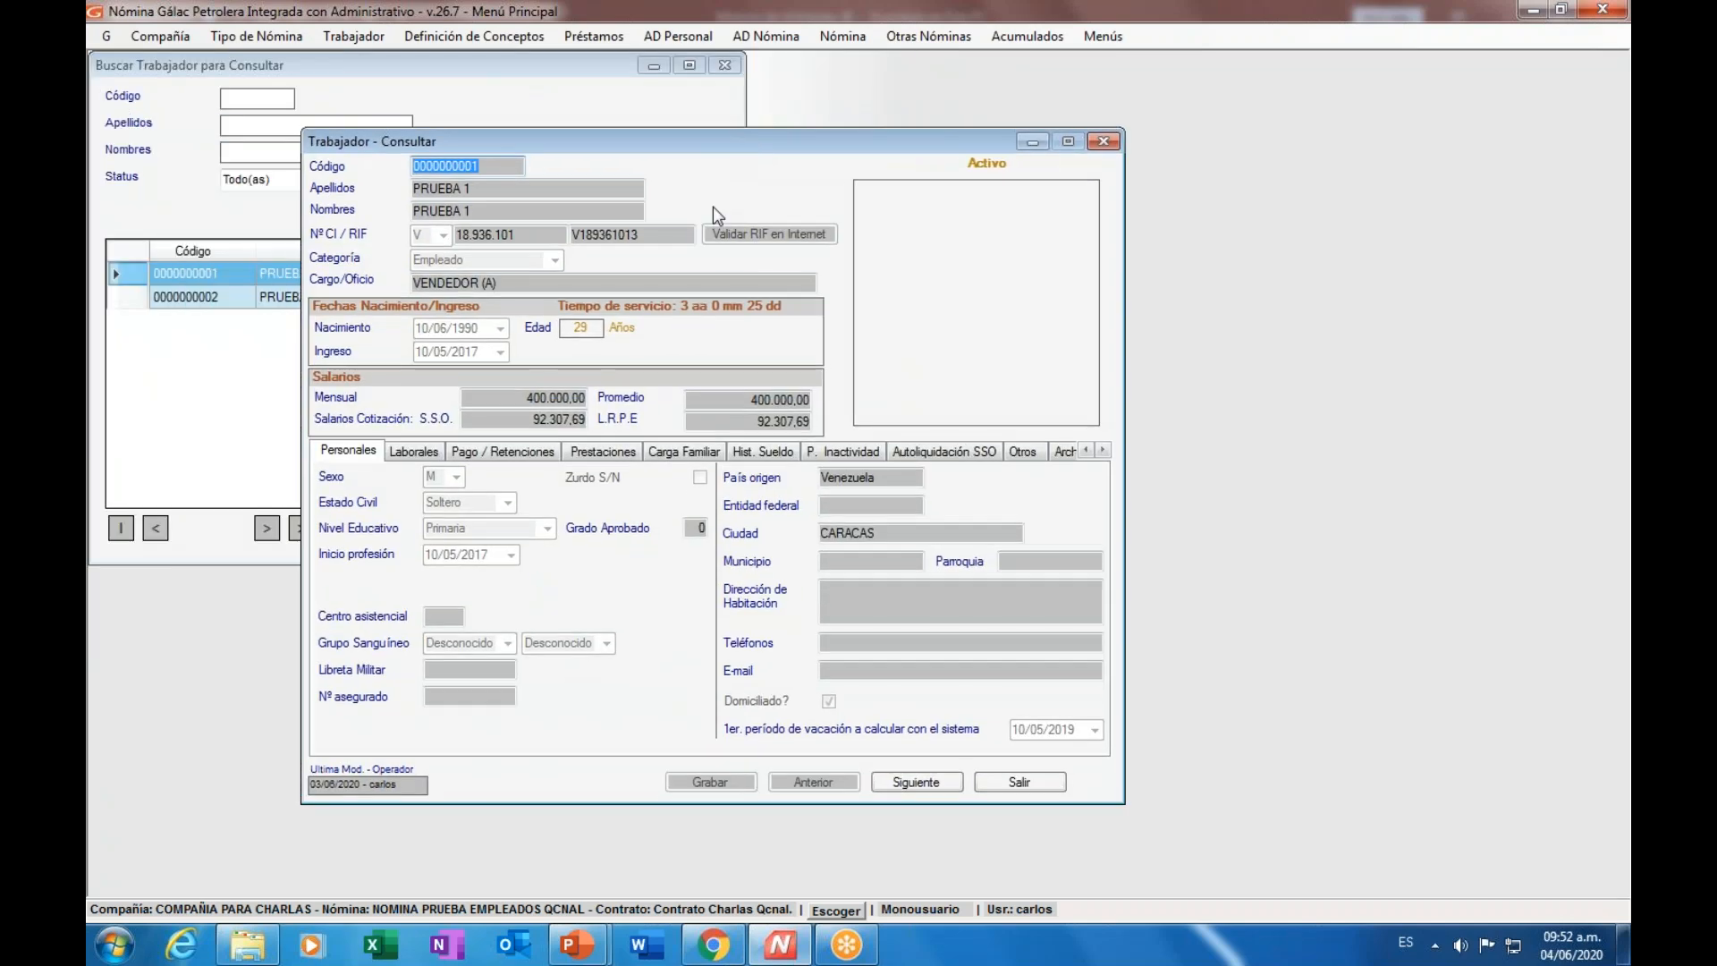
{"action": "left_click", "coordinate": [503, 455]}
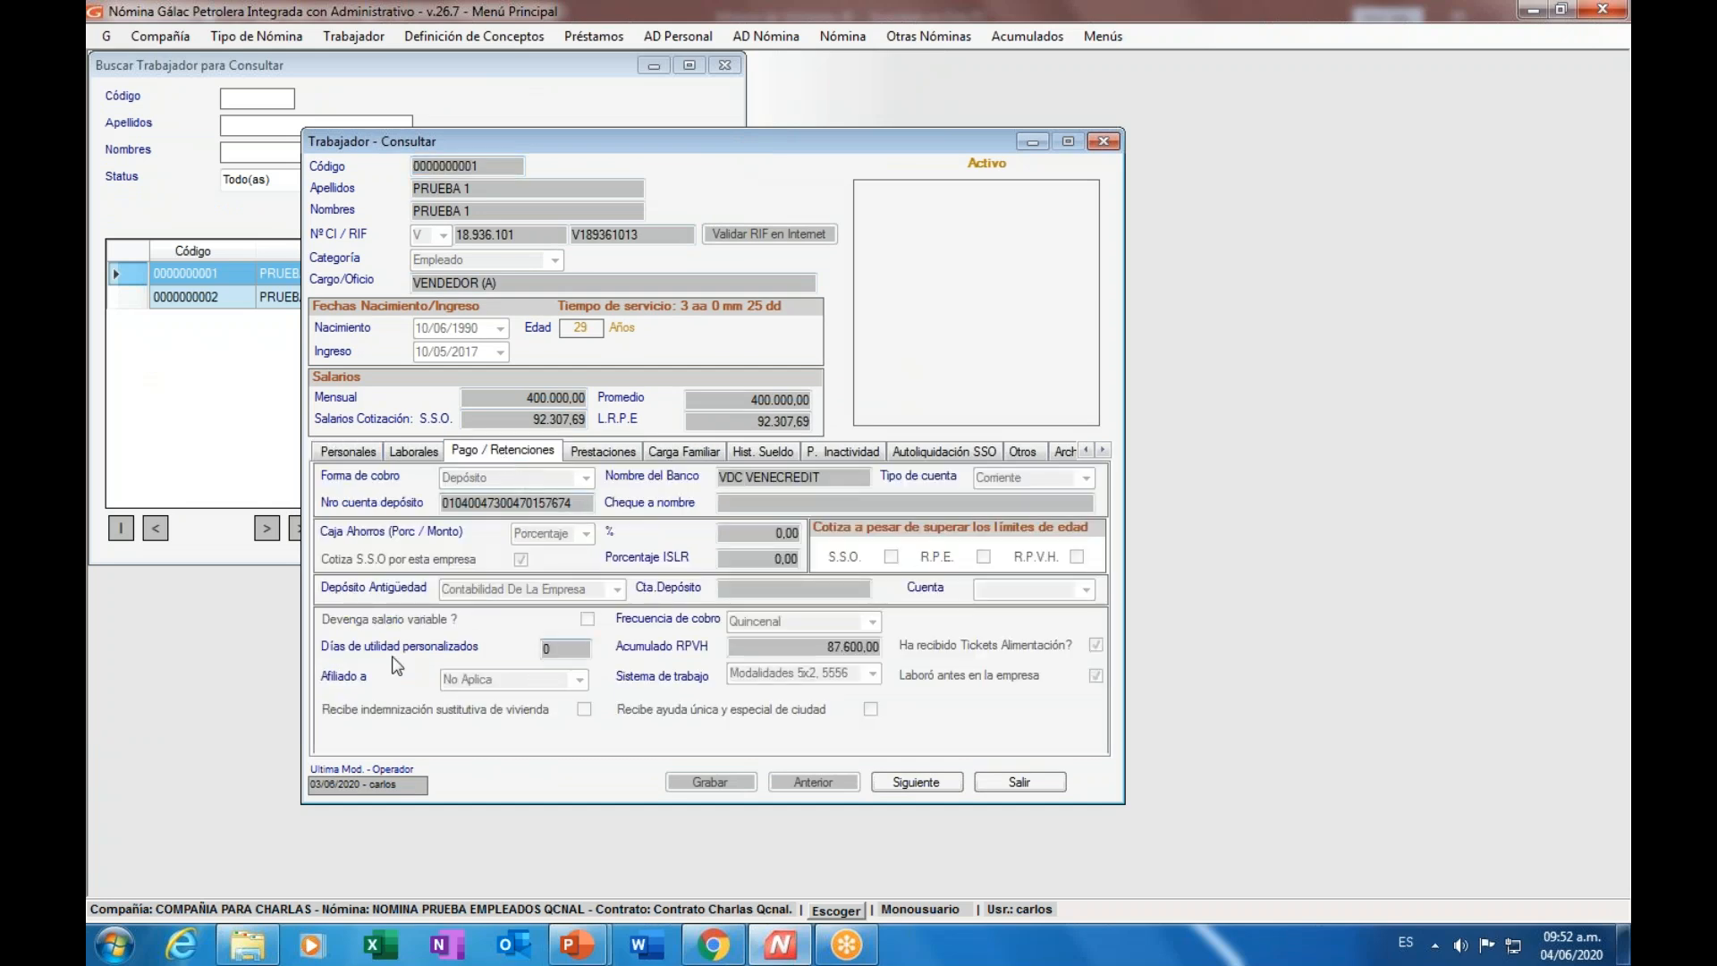
{"action": "double_click", "coordinate": [558, 646]}
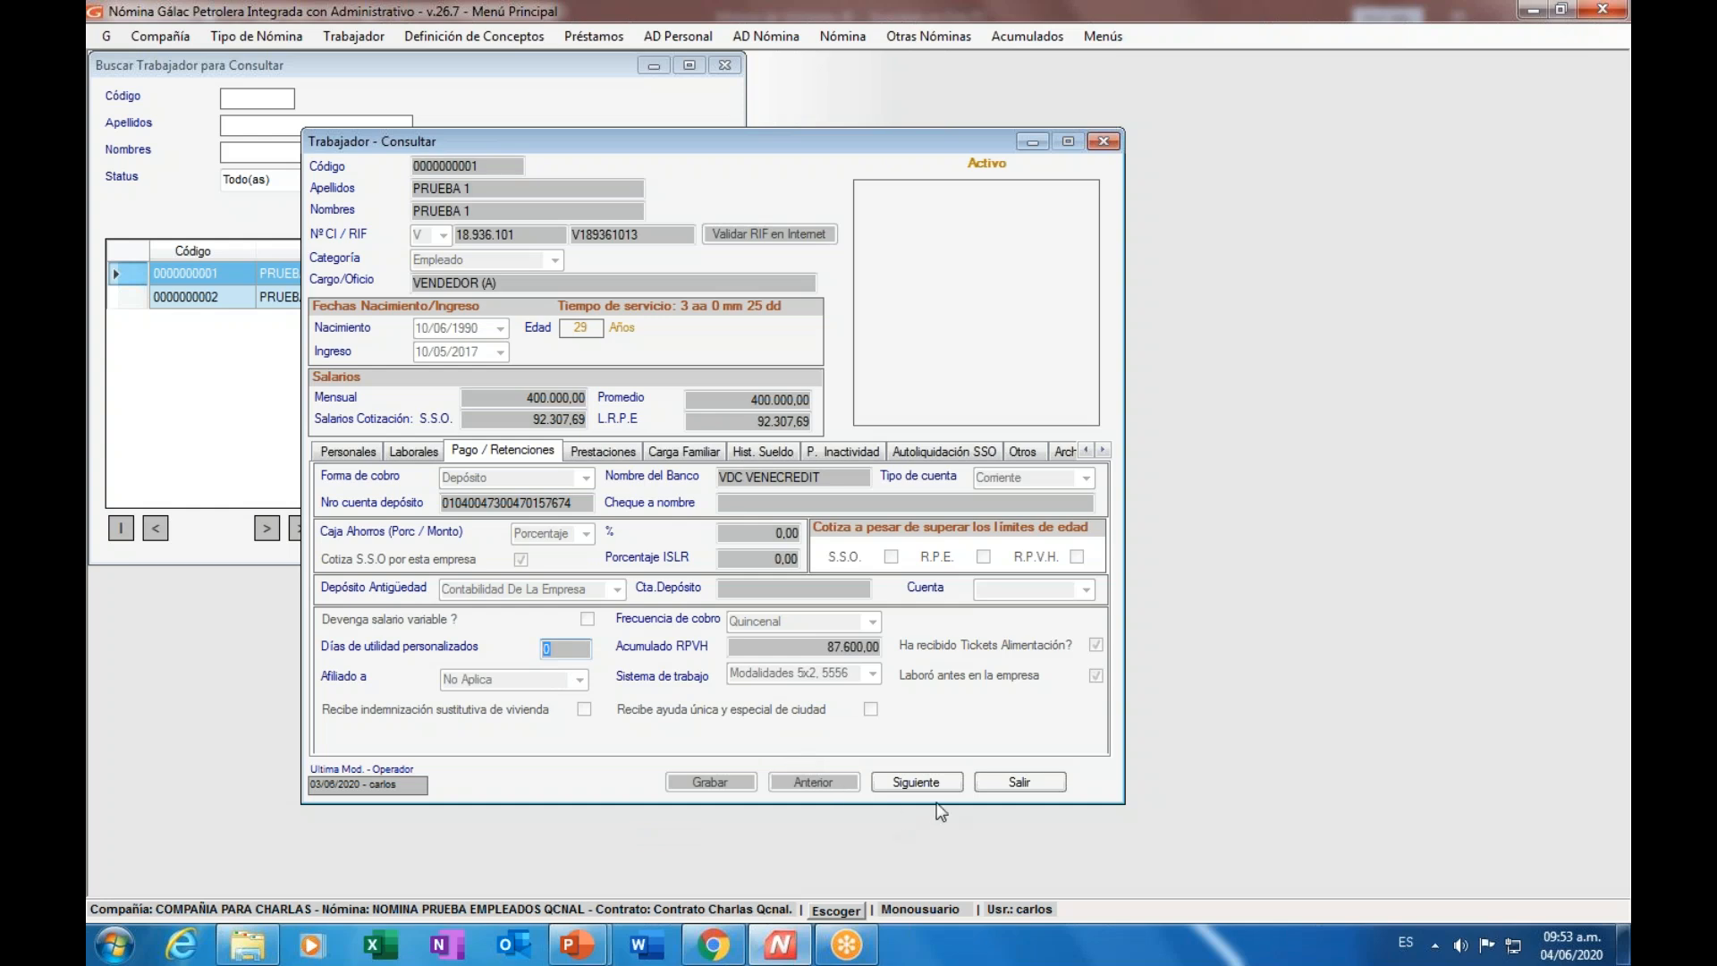
{"action": "left_click", "coordinate": [1022, 781]}
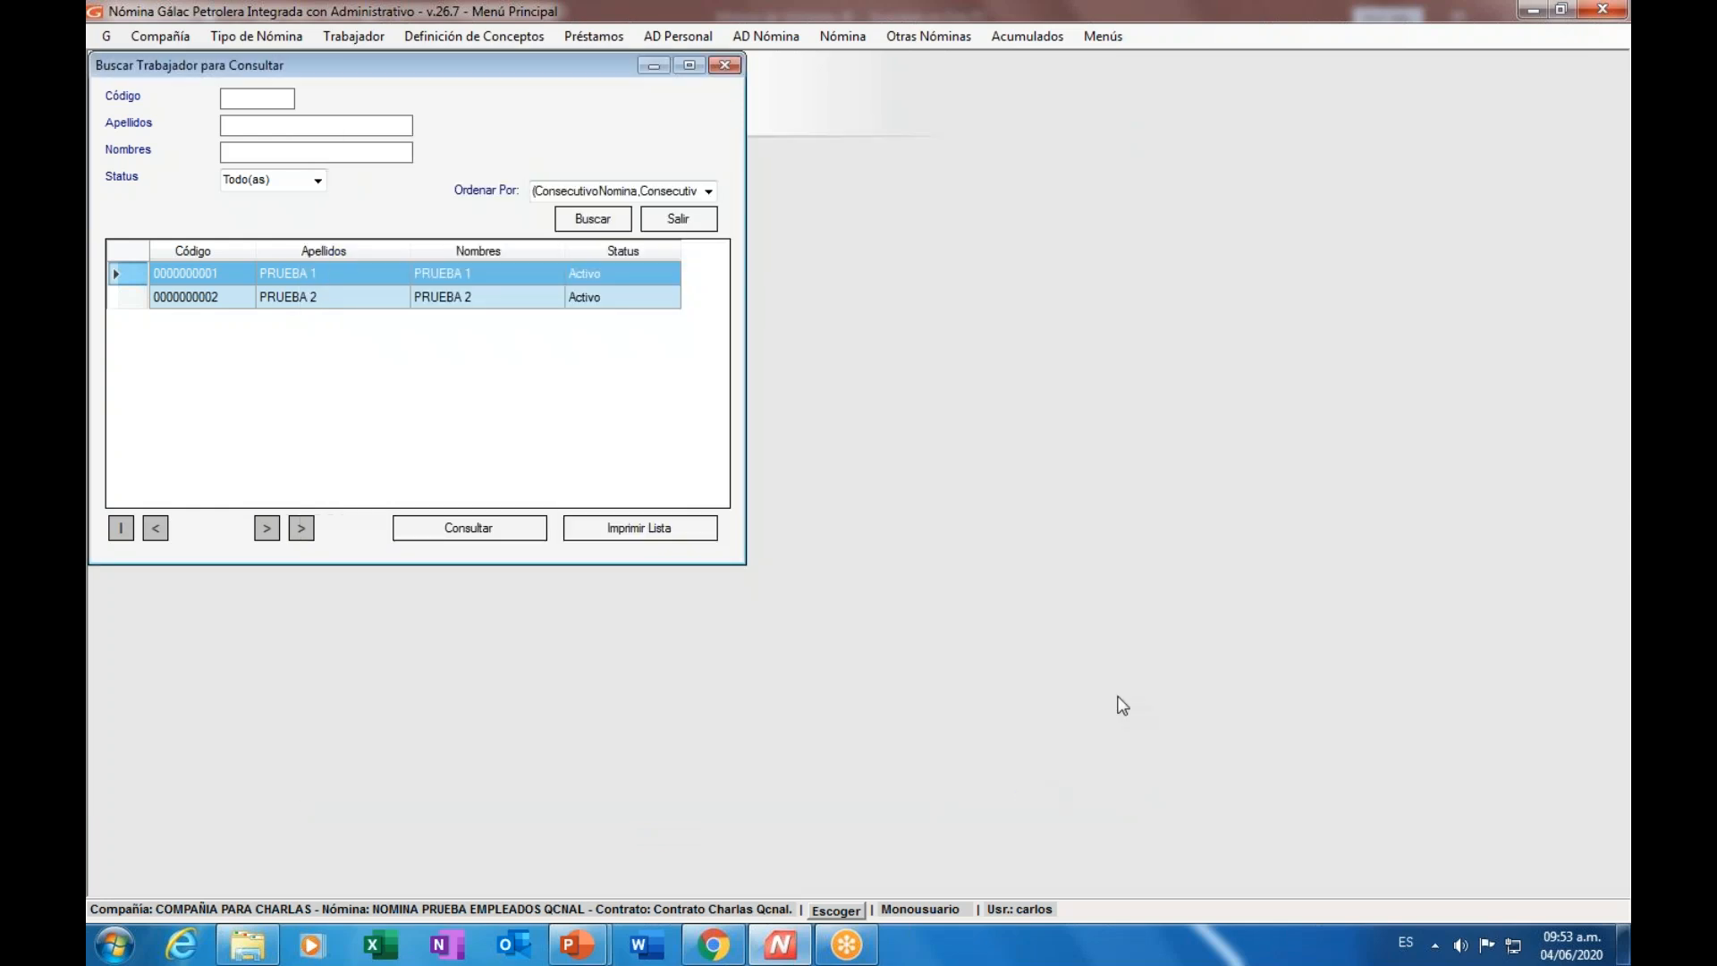
{"action": "left_click", "coordinate": [681, 220]}
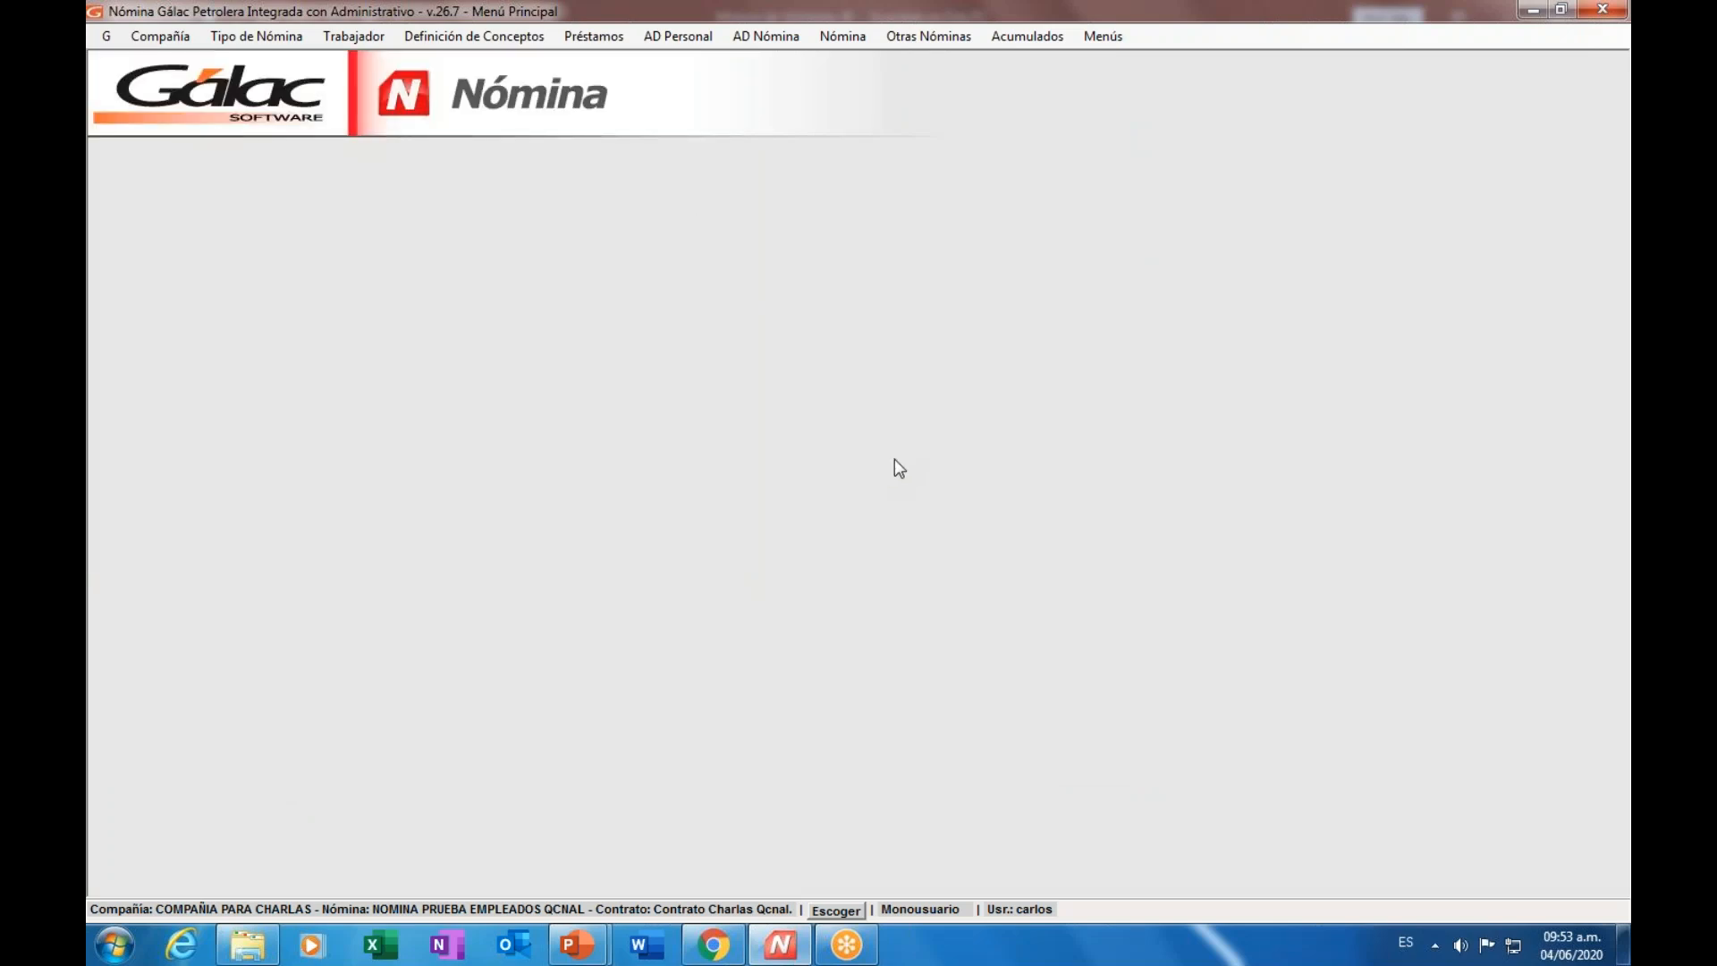
- Open the utilidades generation form in Auxiliar Laboral and move it clear of the logo area
{"action": "left_click", "coordinate": [1119, 37]}
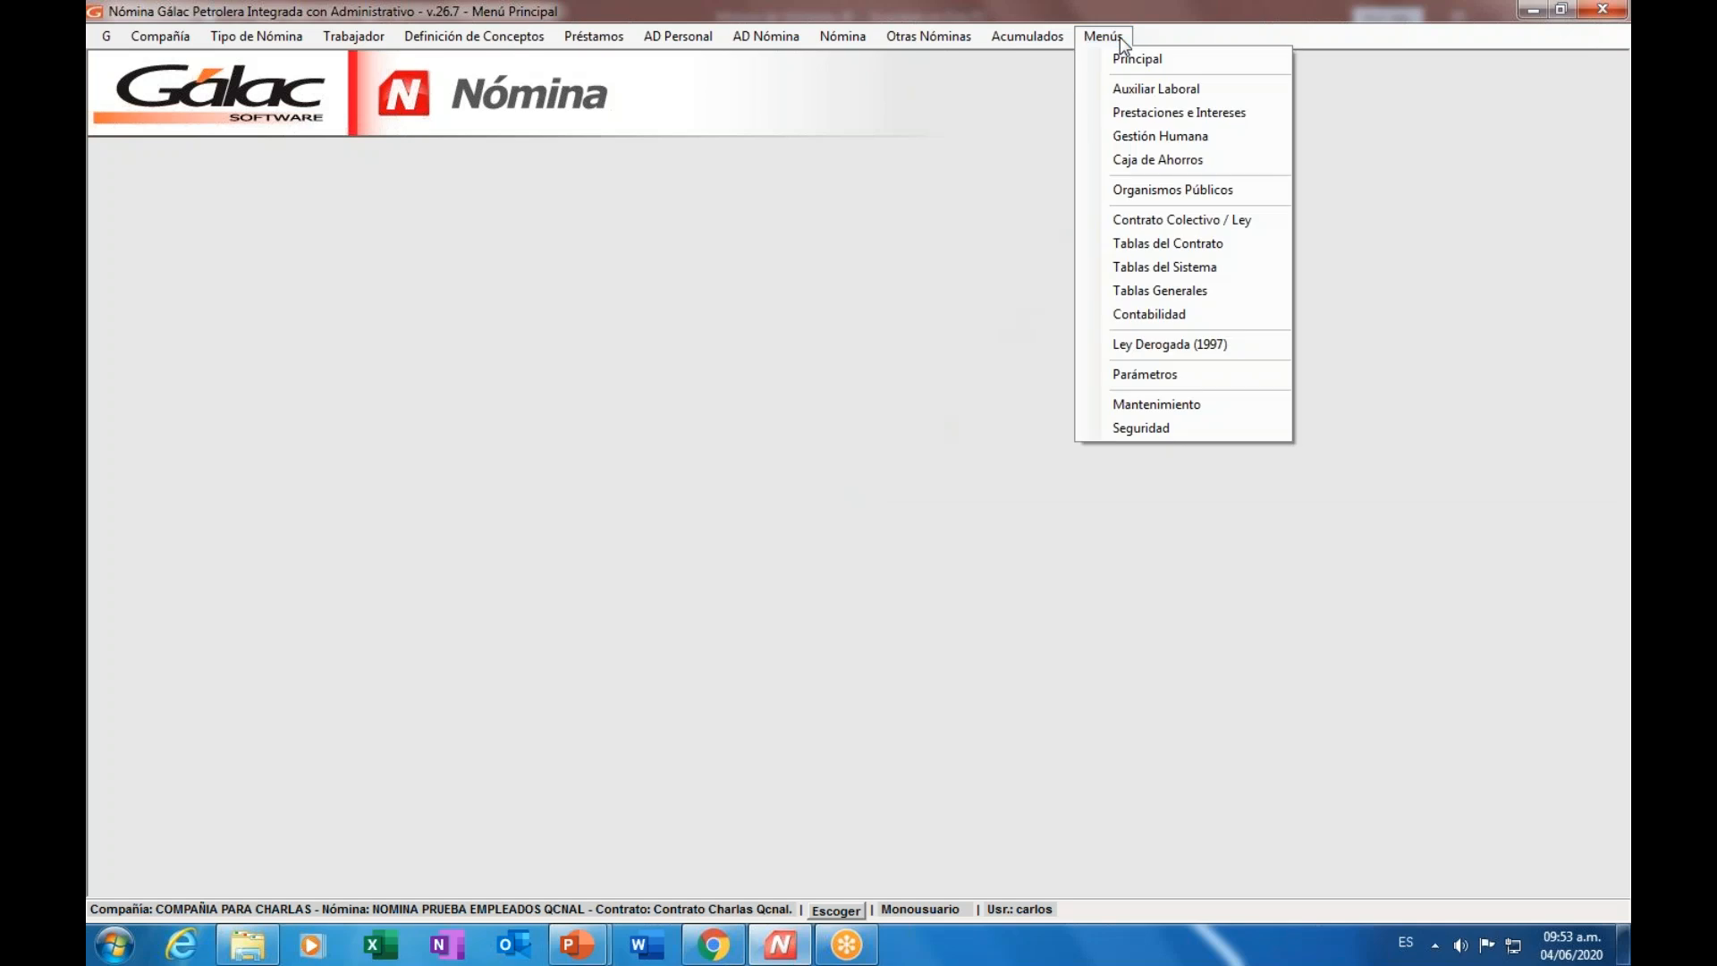
{"action": "left_click", "coordinate": [1178, 90]}
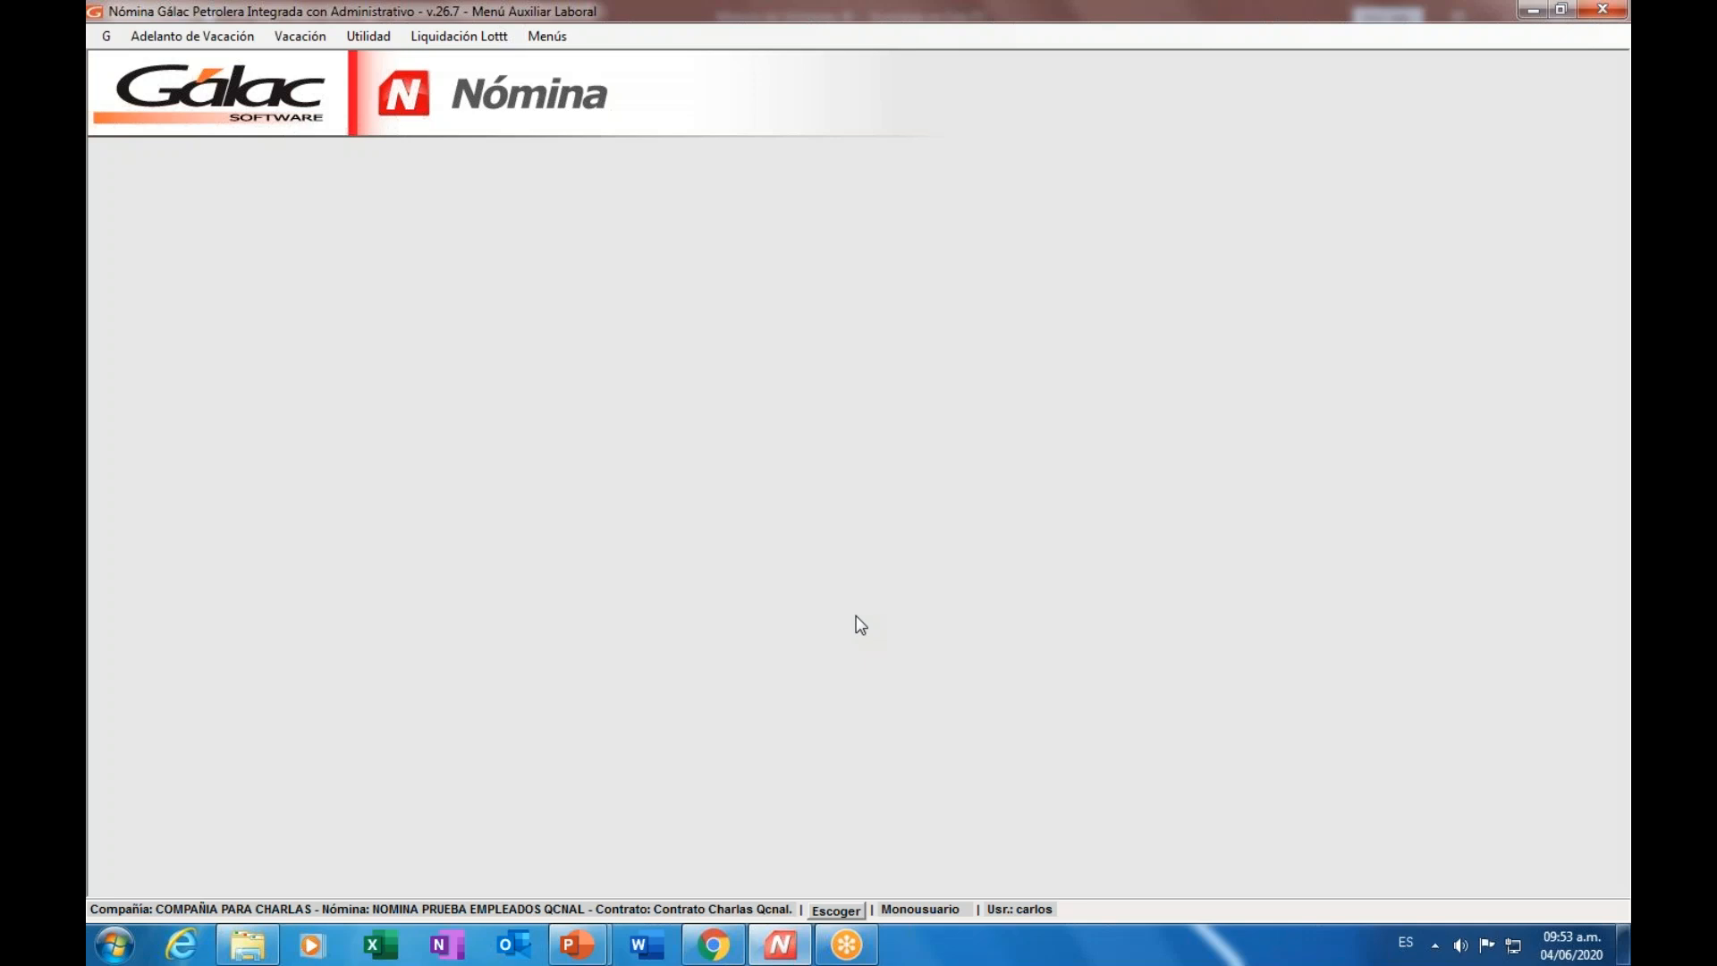
{"action": "left_click", "coordinate": [367, 38]}
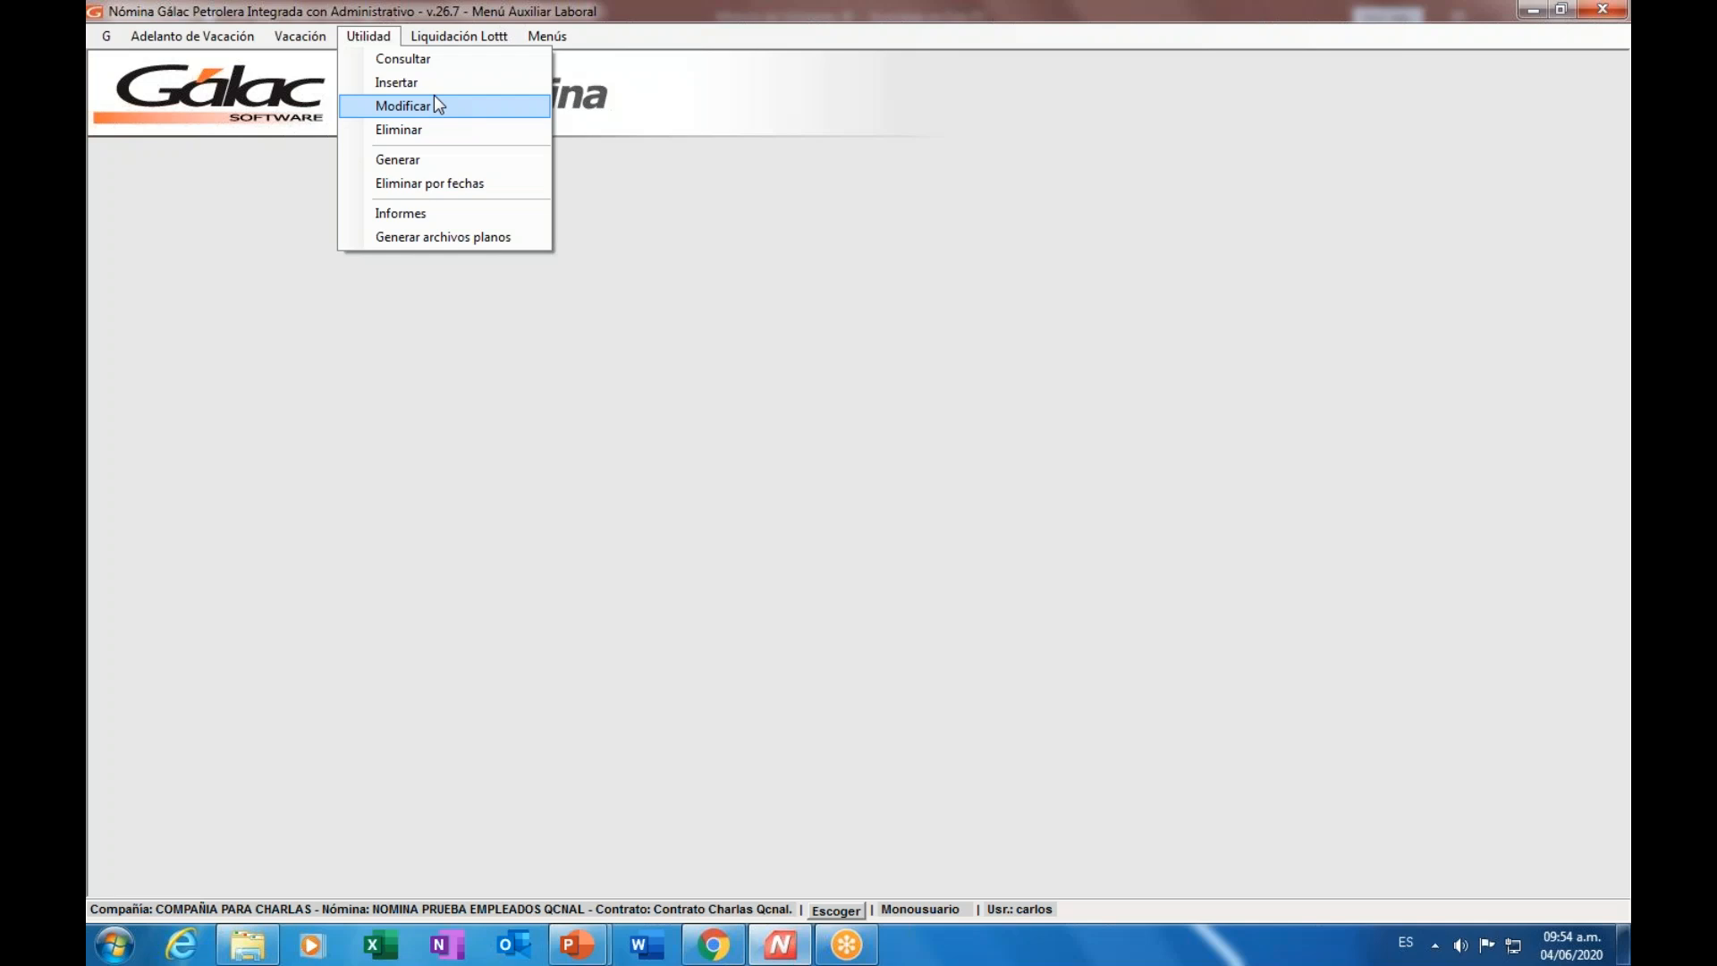
{"action": "left_click", "coordinate": [499, 165]}
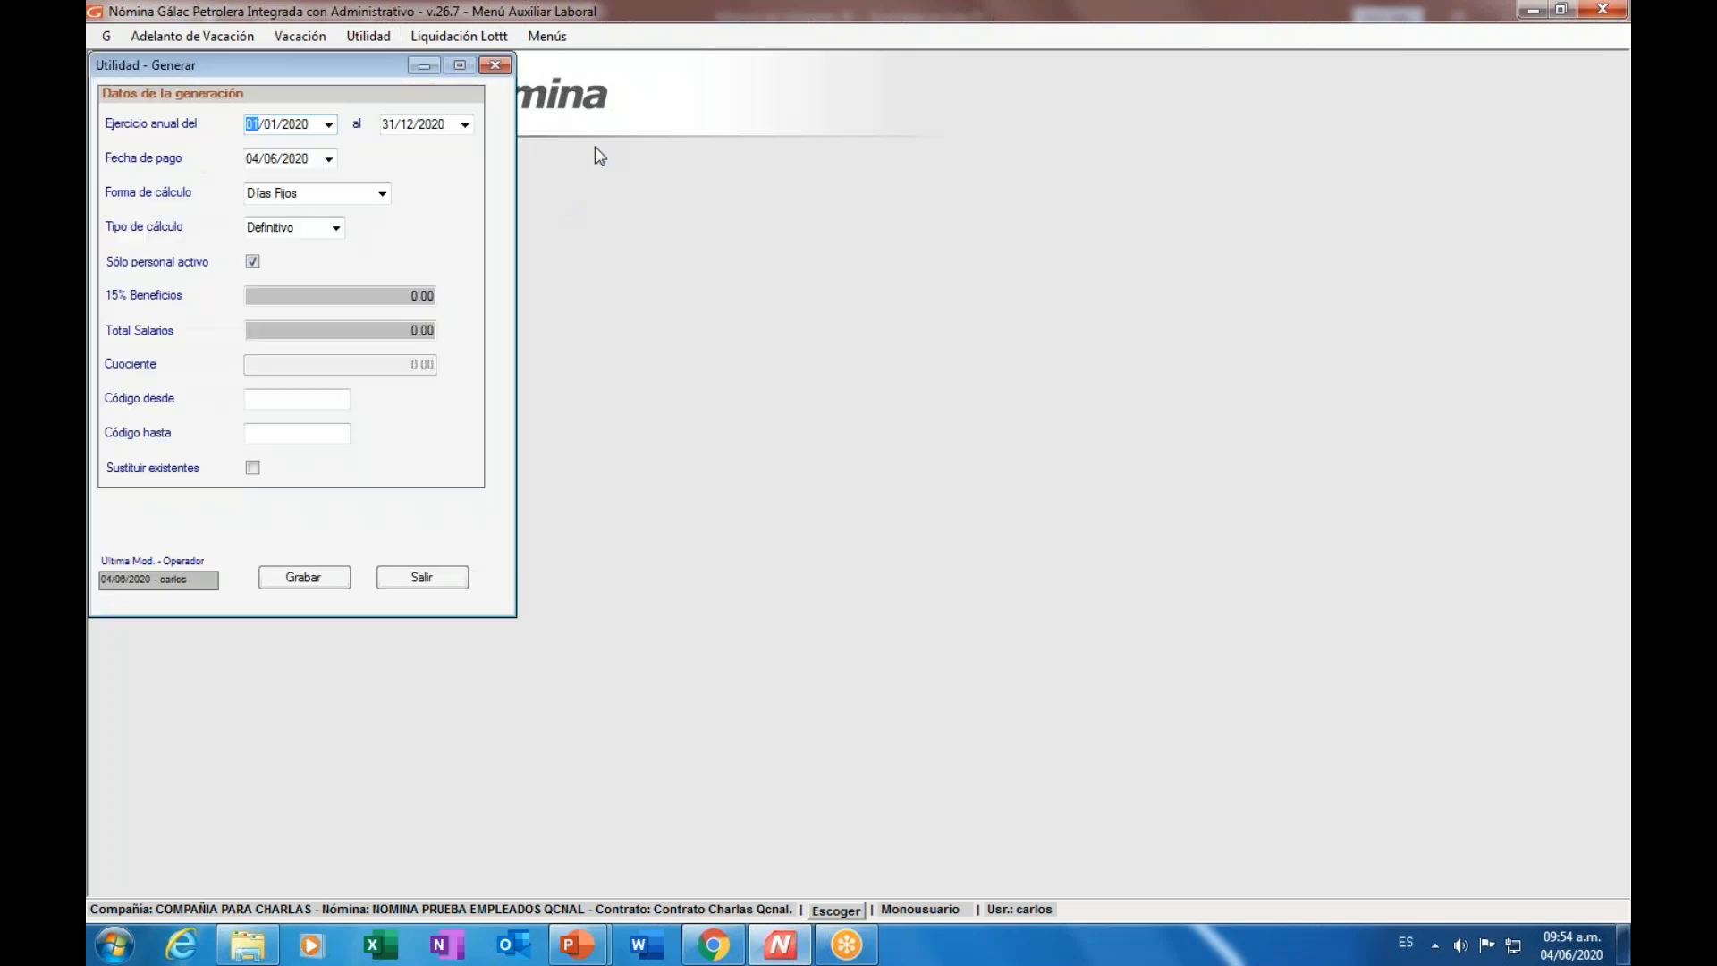
{"action": "left_click_drag", "start_coordinate": [345, 63], "coordinate": [738, 66]}
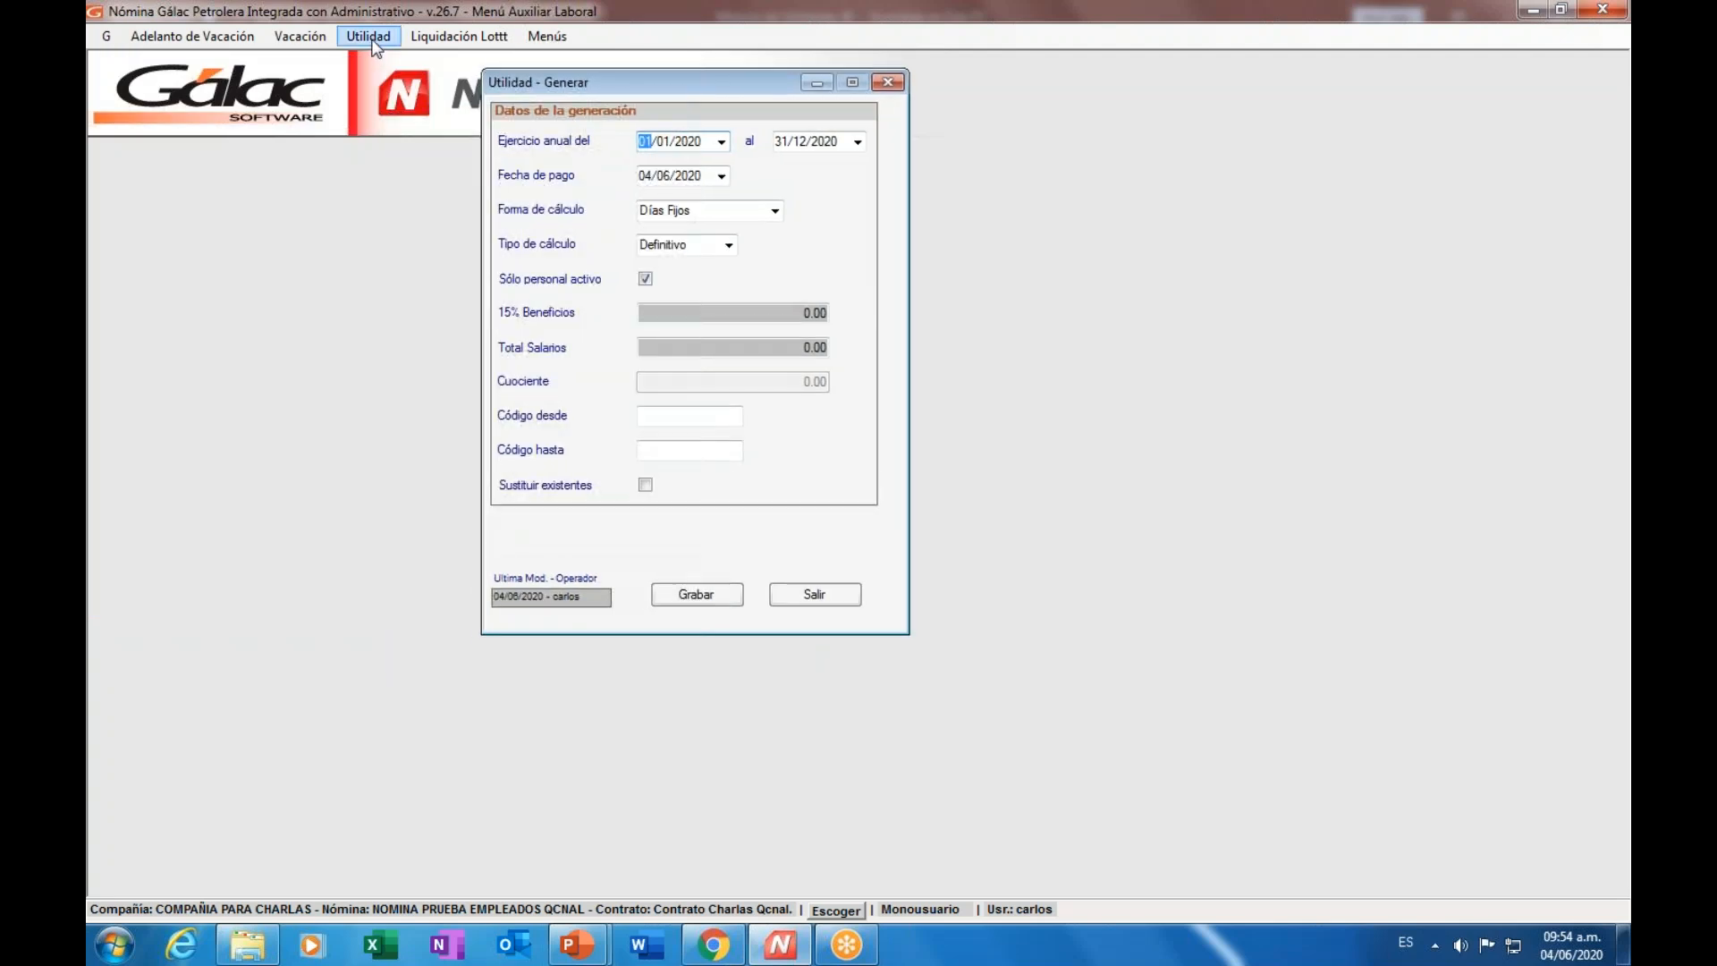
- Set the utilidades generation period to end on 30/06/2020 and the payment date to 05/07/2020
{"action": "left_click", "coordinate": [368, 36]}
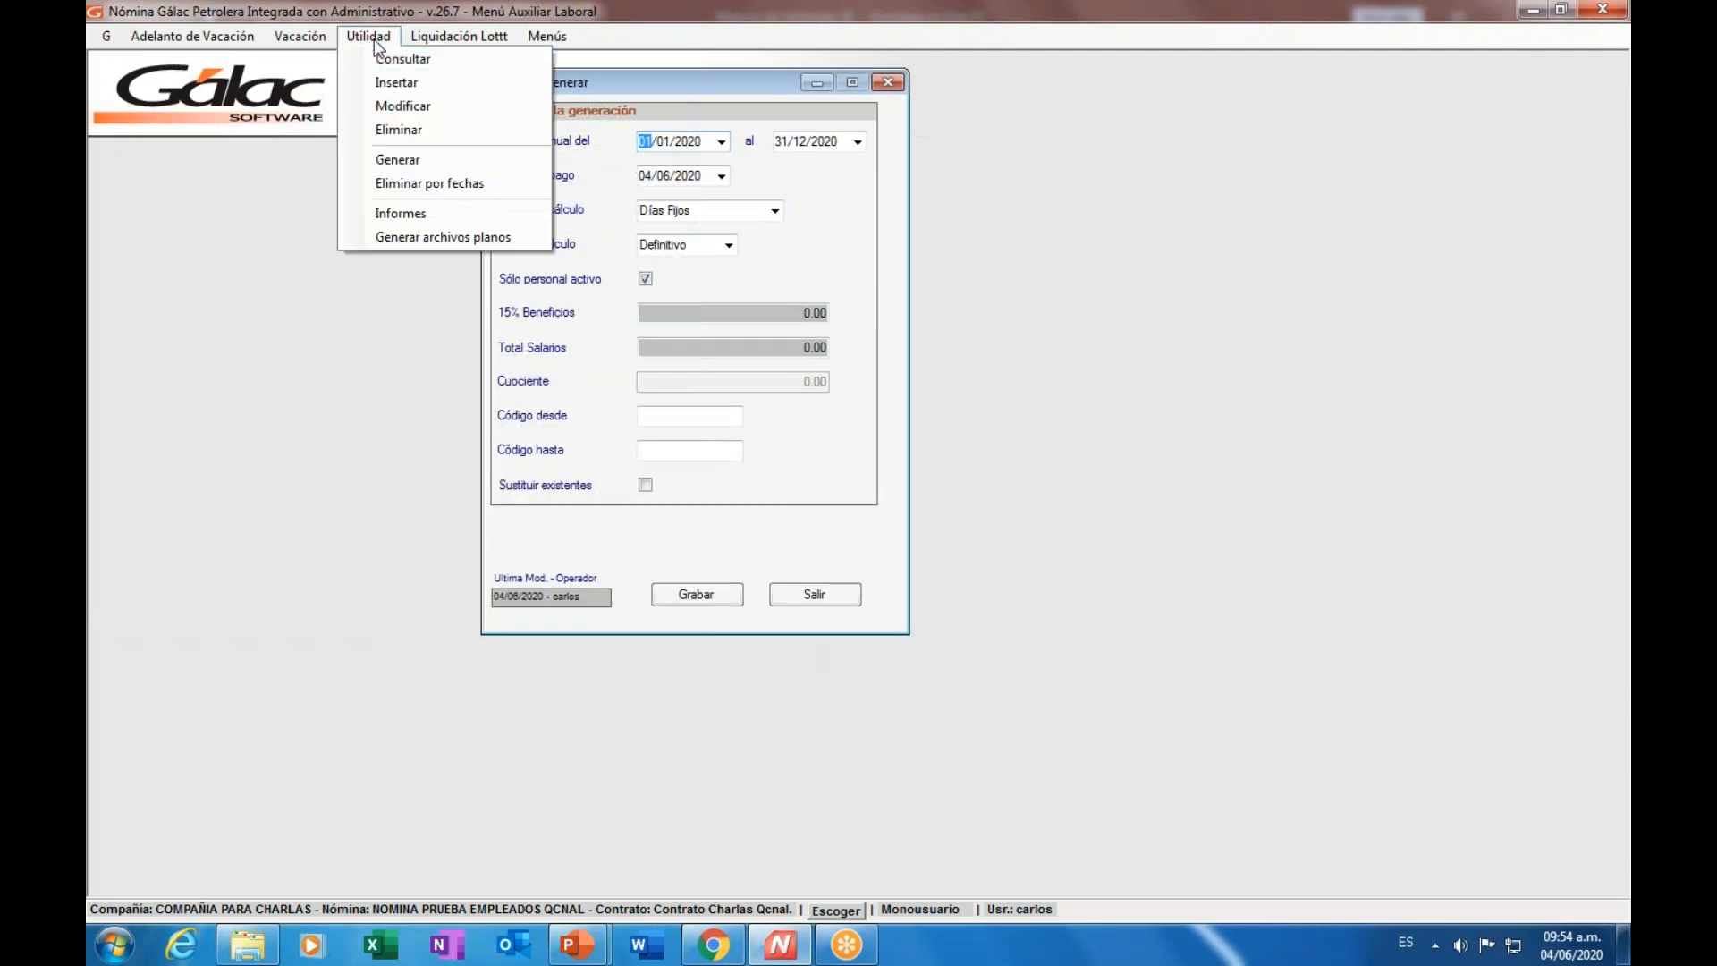
{"action": "left_click", "coordinate": [620, 84]}
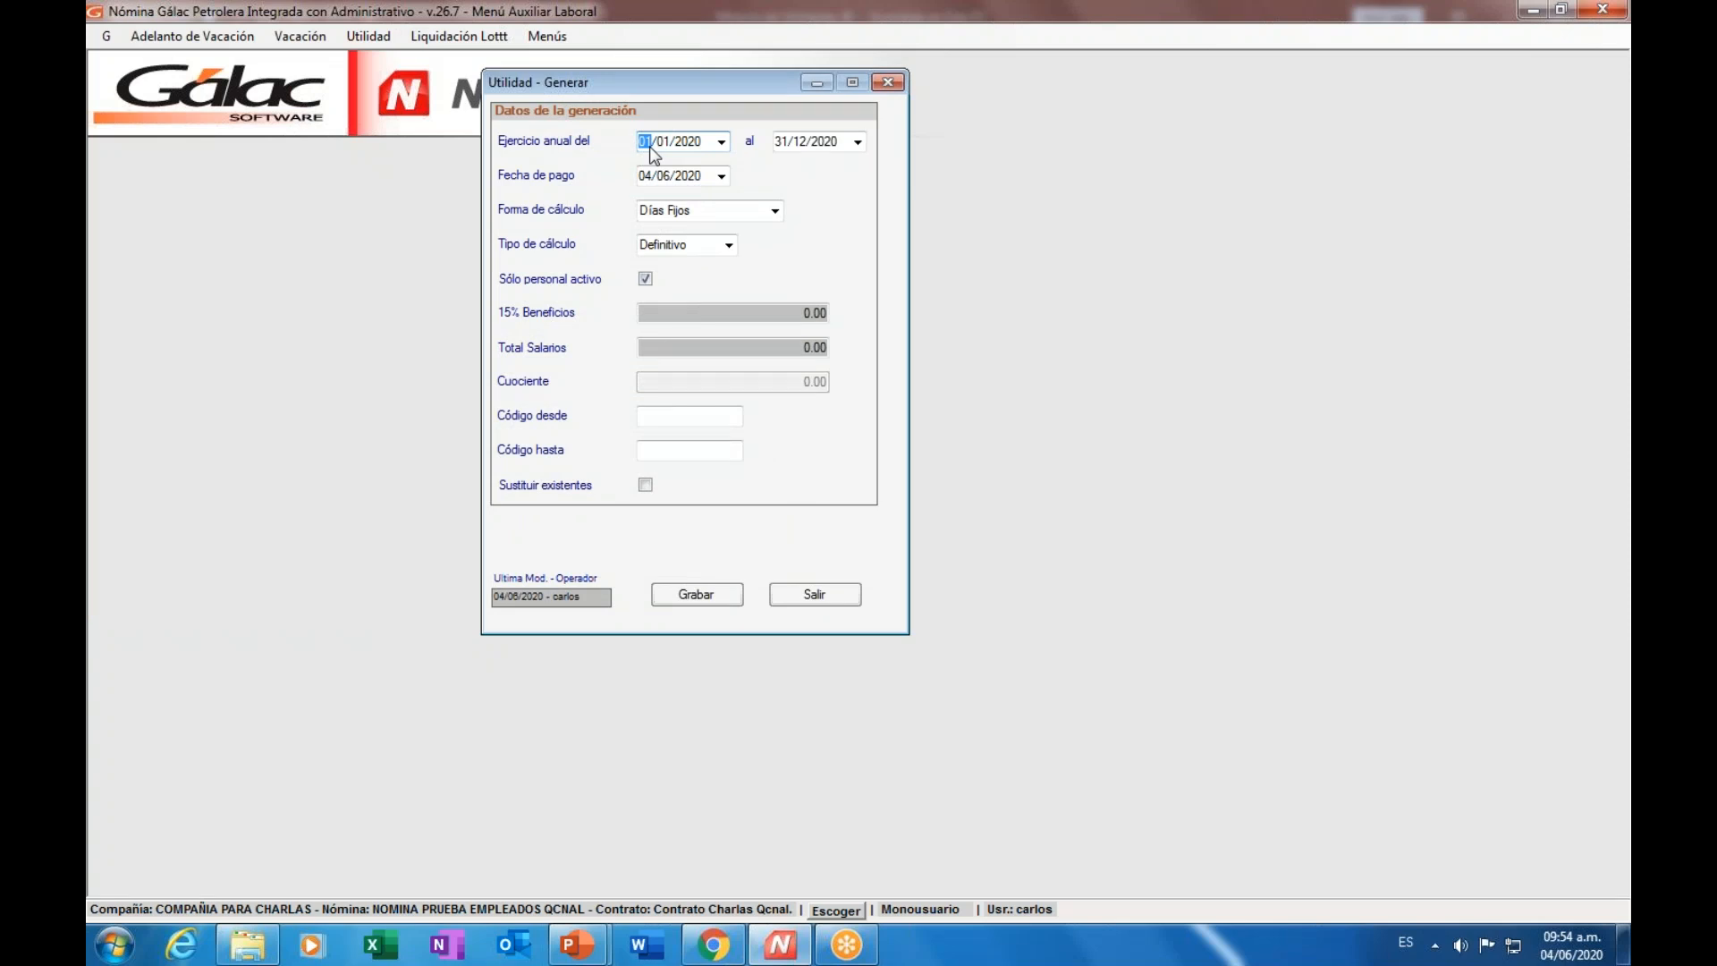
{"action": "left_click", "coordinate": [783, 149]}
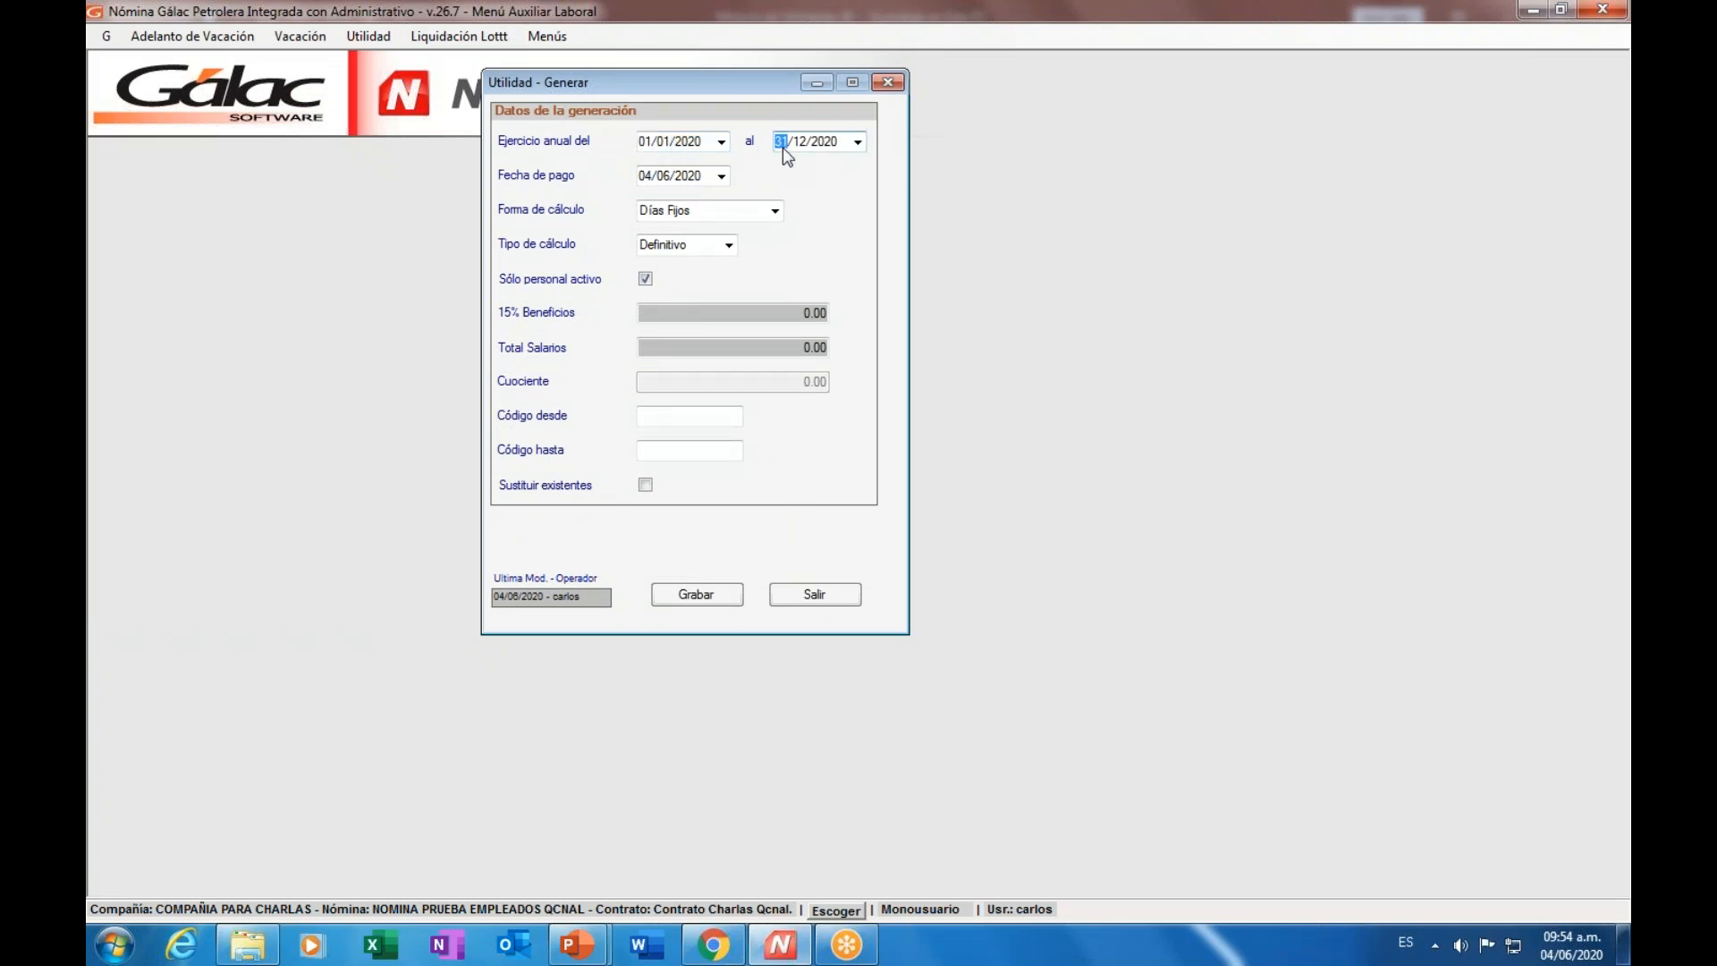
{"action": "type", "text": "30"}
{"action": "key", "text": "Right"}
{"action": "type", "text": "06"}
{"action": "left_click", "coordinate": [673, 178]}
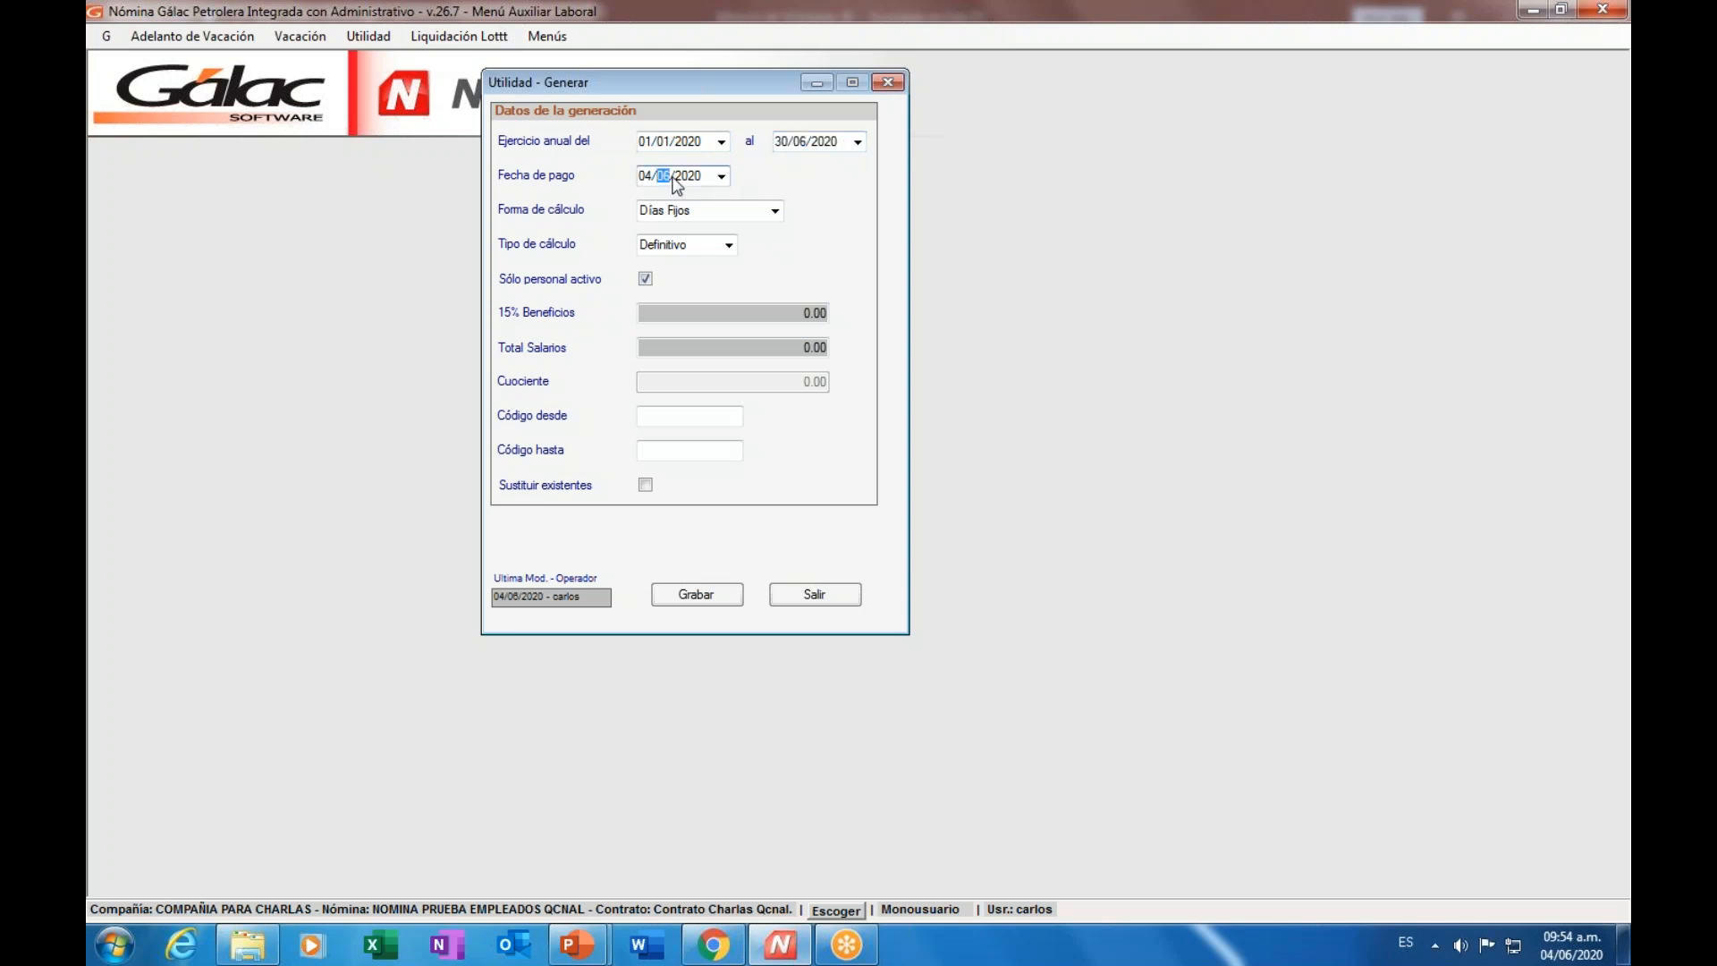
{"action": "left_click", "coordinate": [646, 180]}
{"action": "type", "text": "0507"}
- Choose Días Fijos as the forma de cálculo and Anticipo as the tipo de cálculo
{"action": "left_click", "coordinate": [772, 212]}
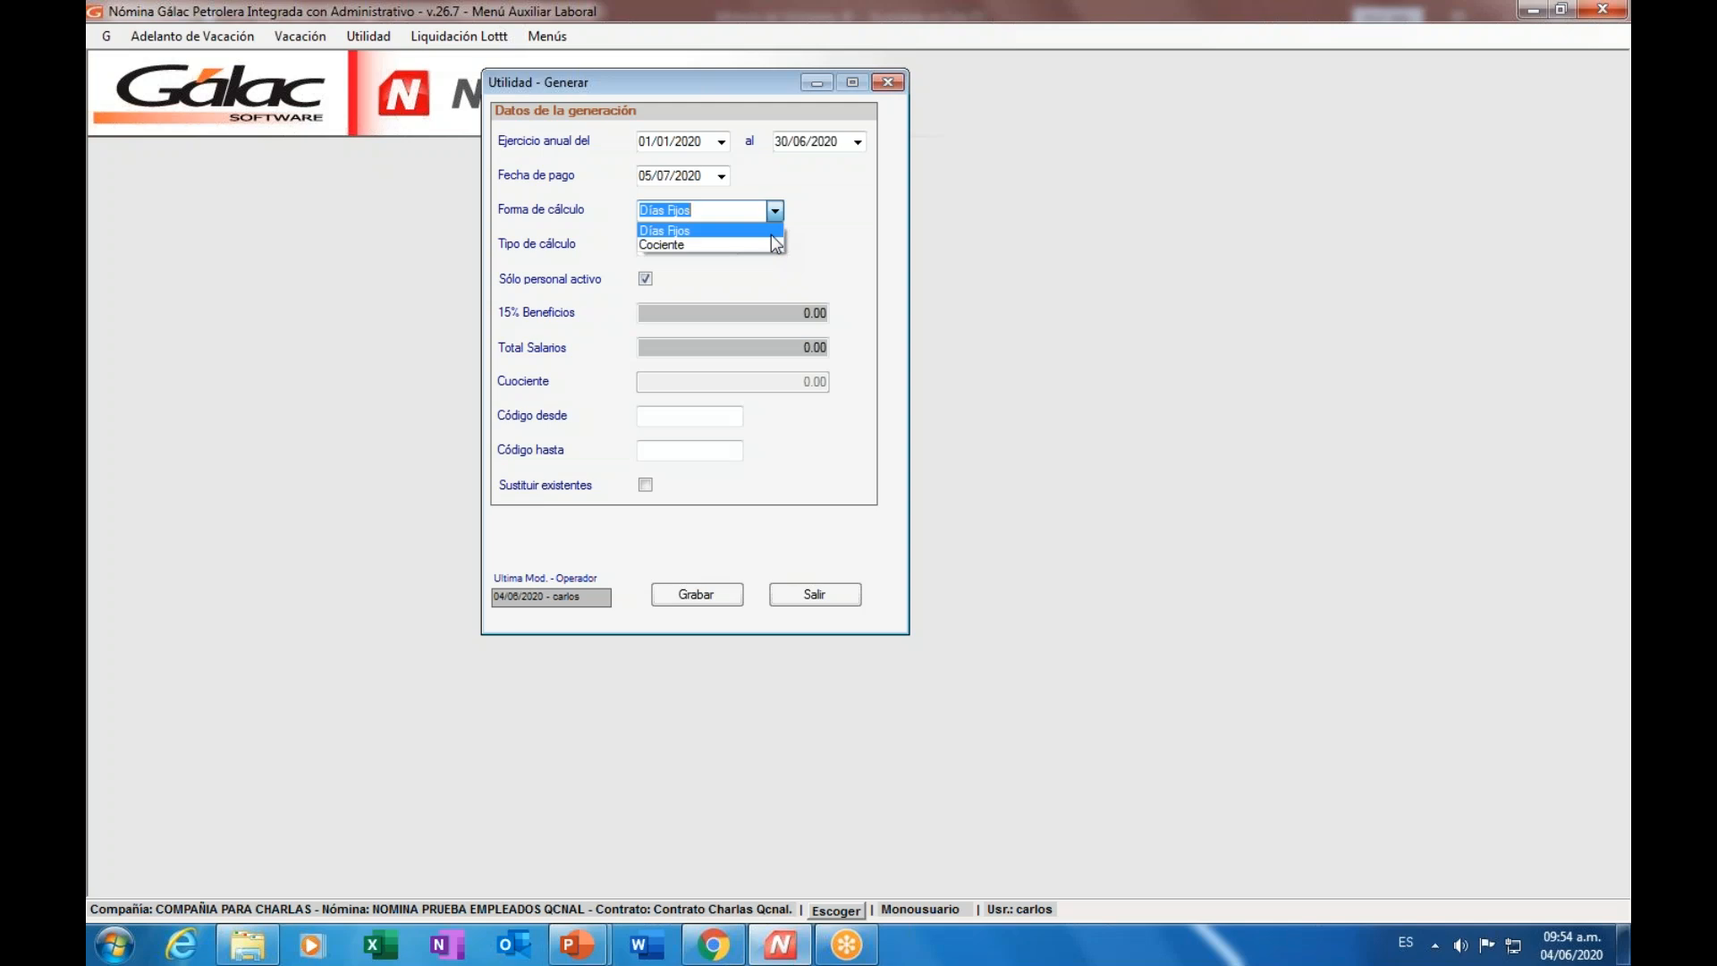
{"action": "left_click", "coordinate": [685, 231]}
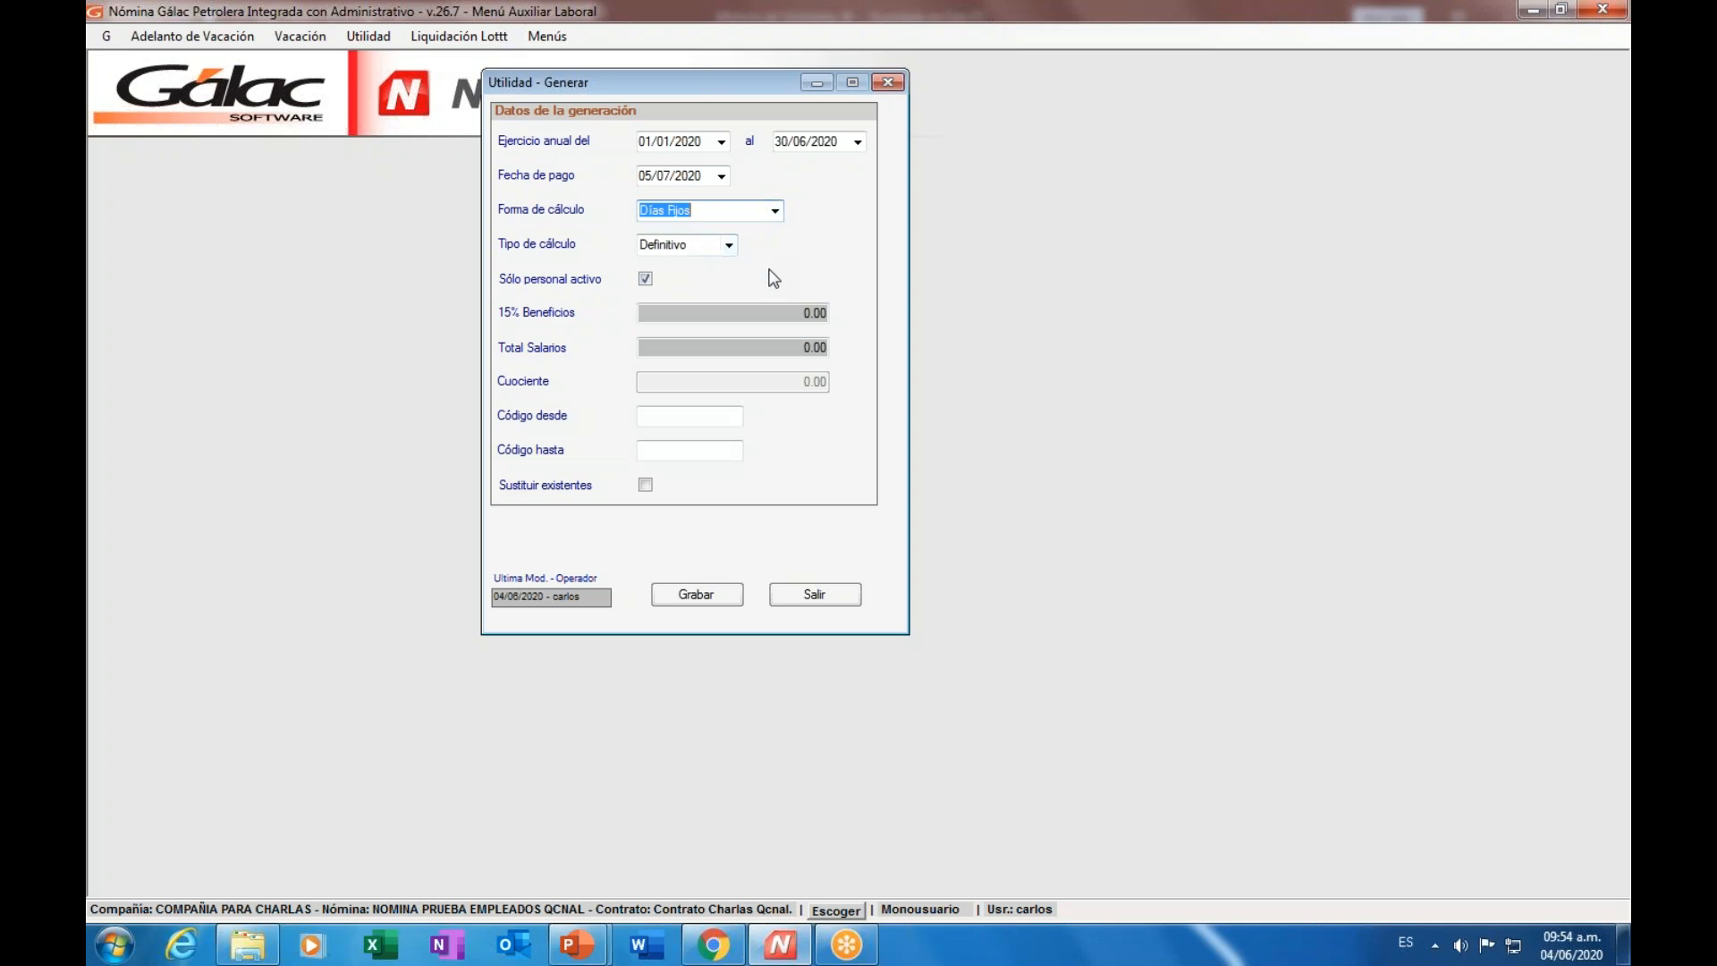
{"action": "left_click", "coordinate": [729, 247]}
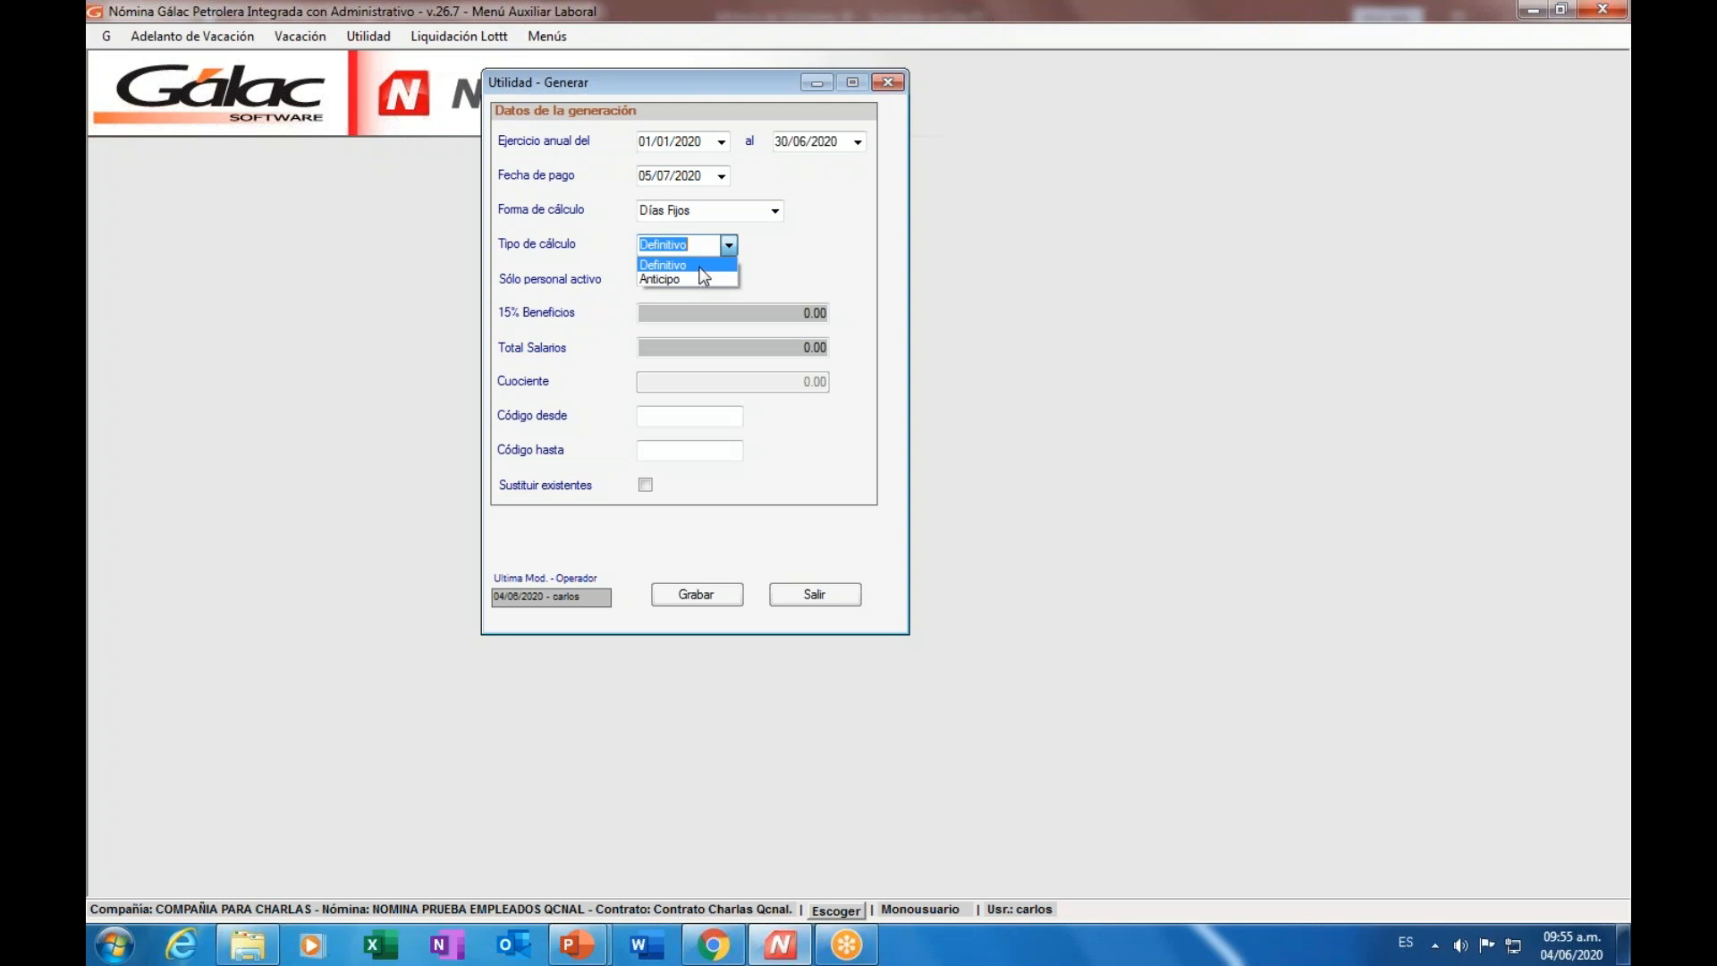
{"action": "left_click", "coordinate": [658, 281]}
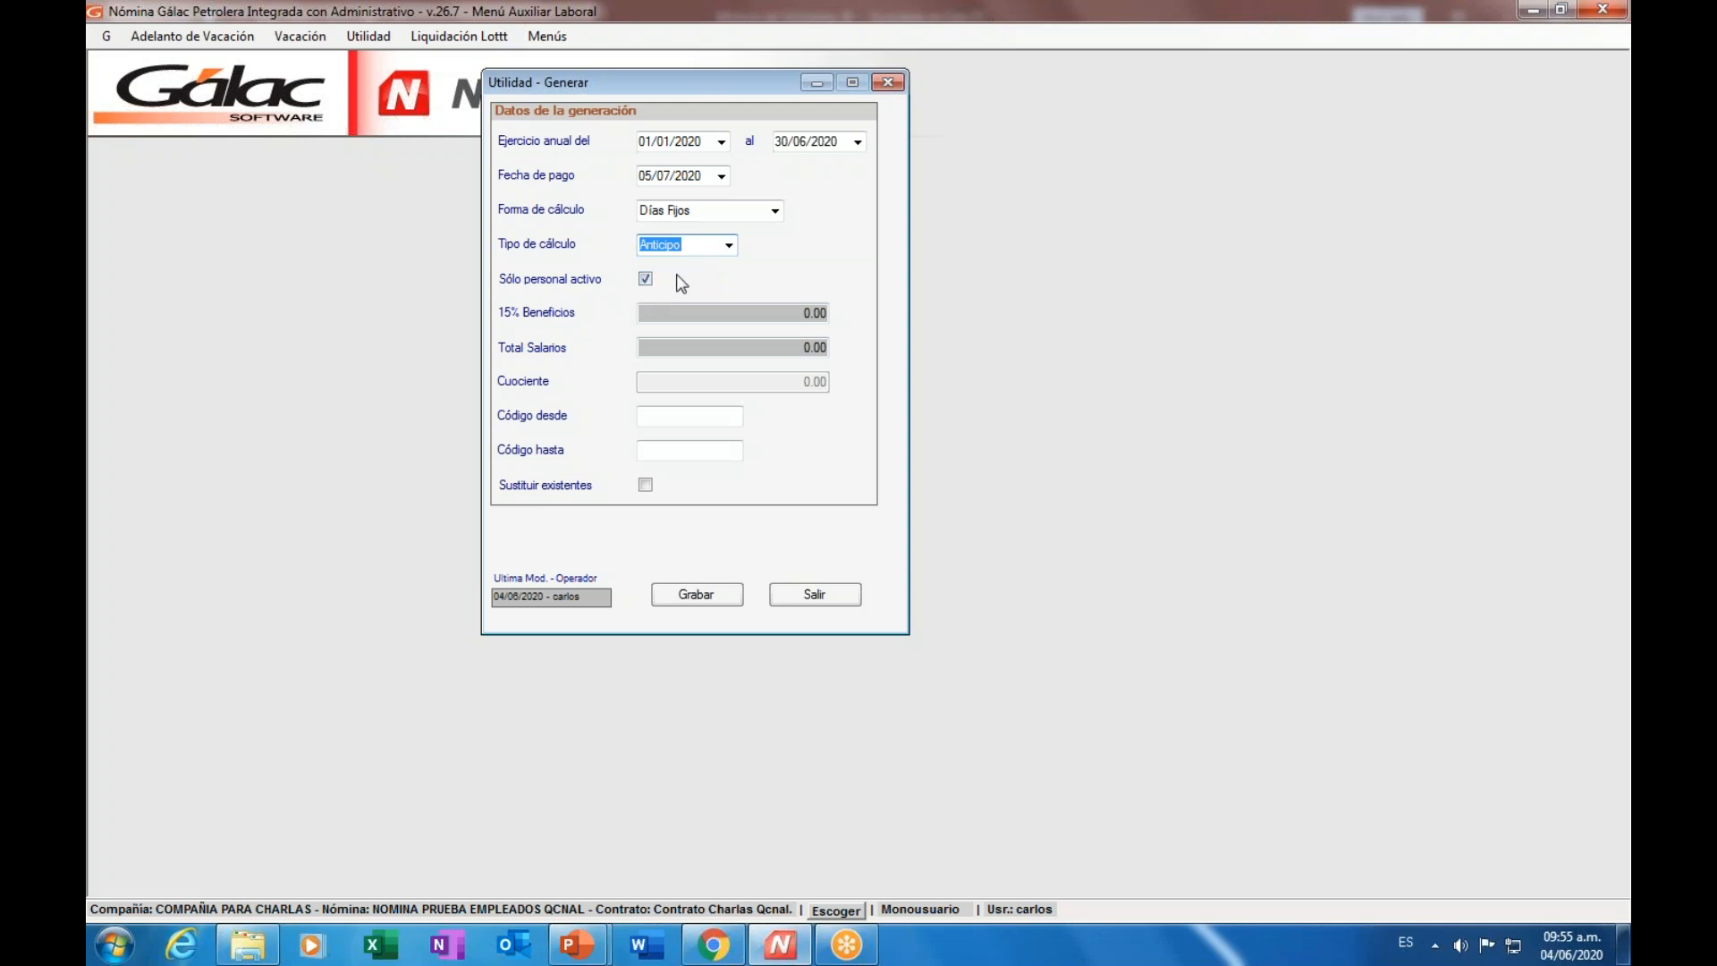
- Select the first worker for Código desde and the second for Código hasta, and record the utilidades generation
{"action": "left_click", "coordinate": [680, 415]}
{"action": "type", "text": "*"}
{"action": "key", "text": "Tab"}
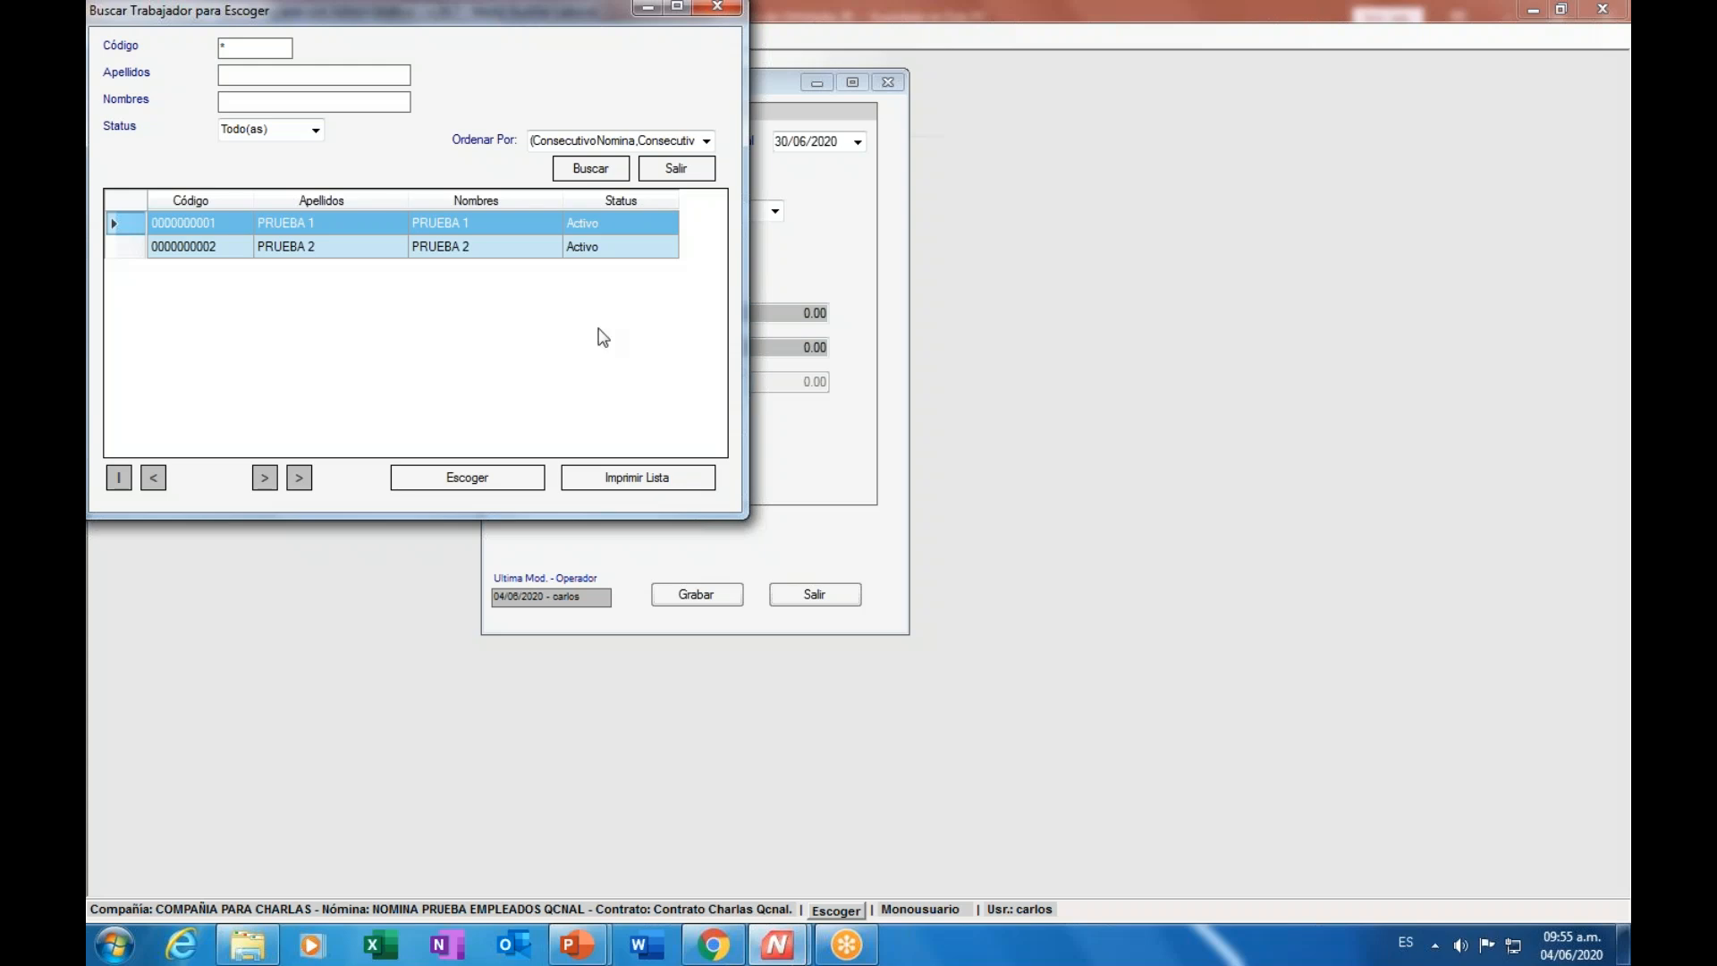
{"action": "double_click", "coordinate": [380, 227]}
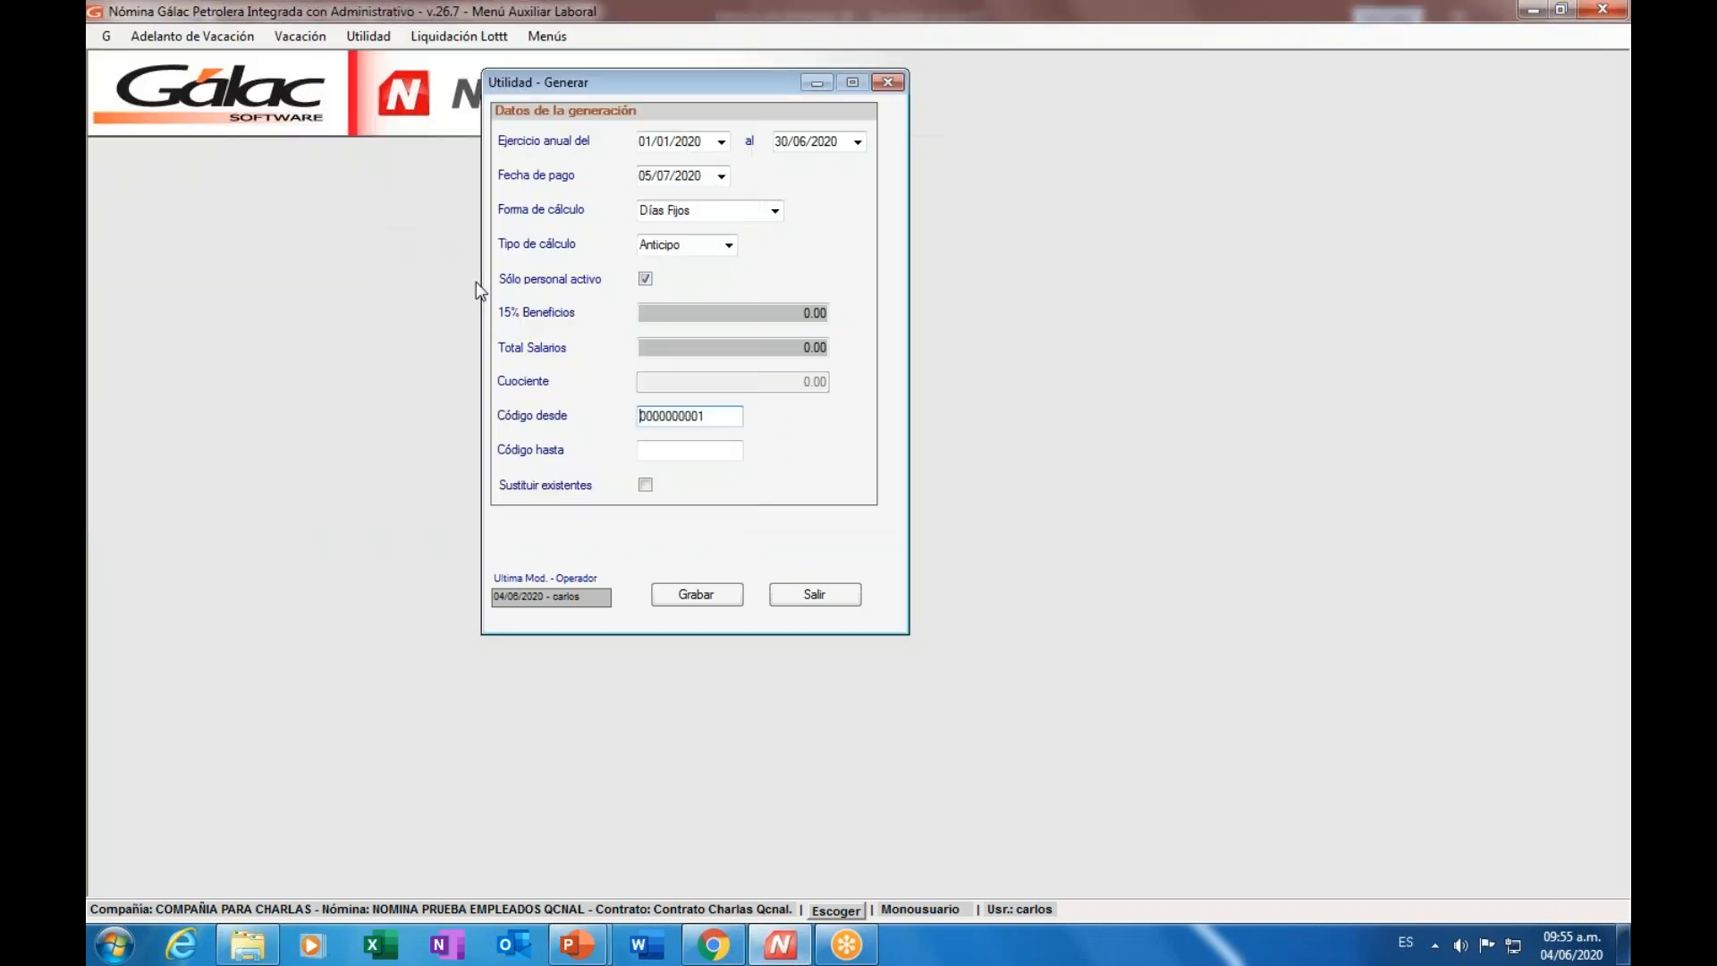
{"action": "left_click", "coordinate": [691, 456]}
{"action": "key", "text": "Tab"}
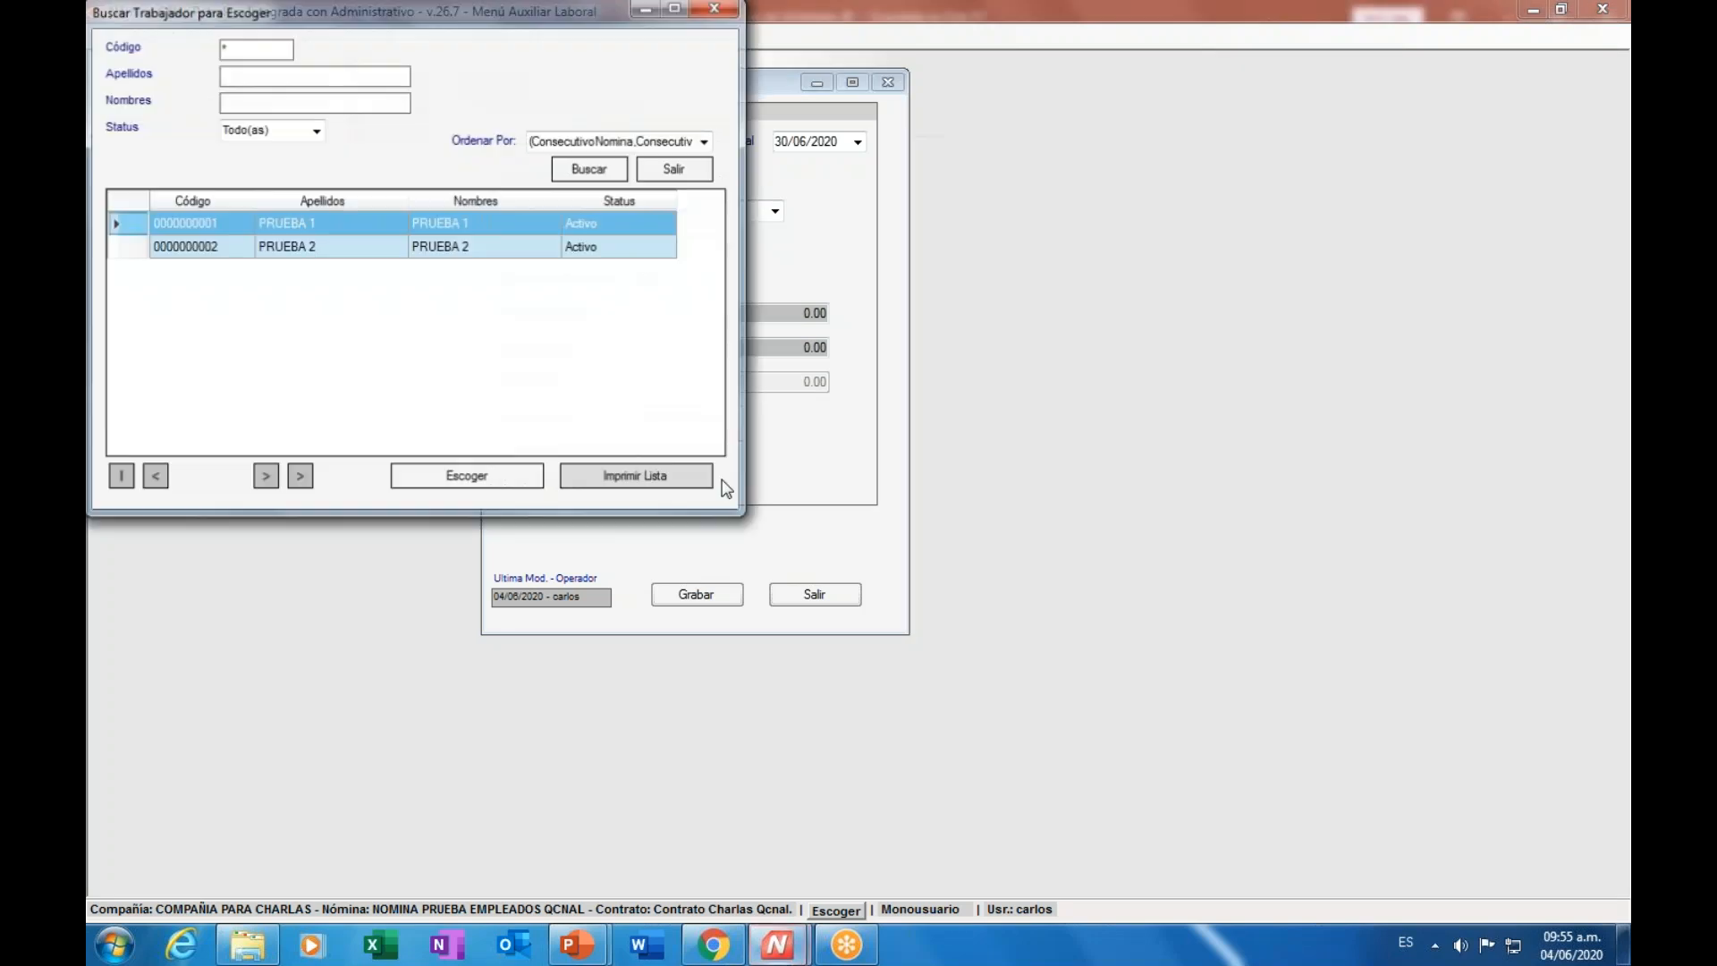
{"action": "double_click", "coordinate": [305, 252]}
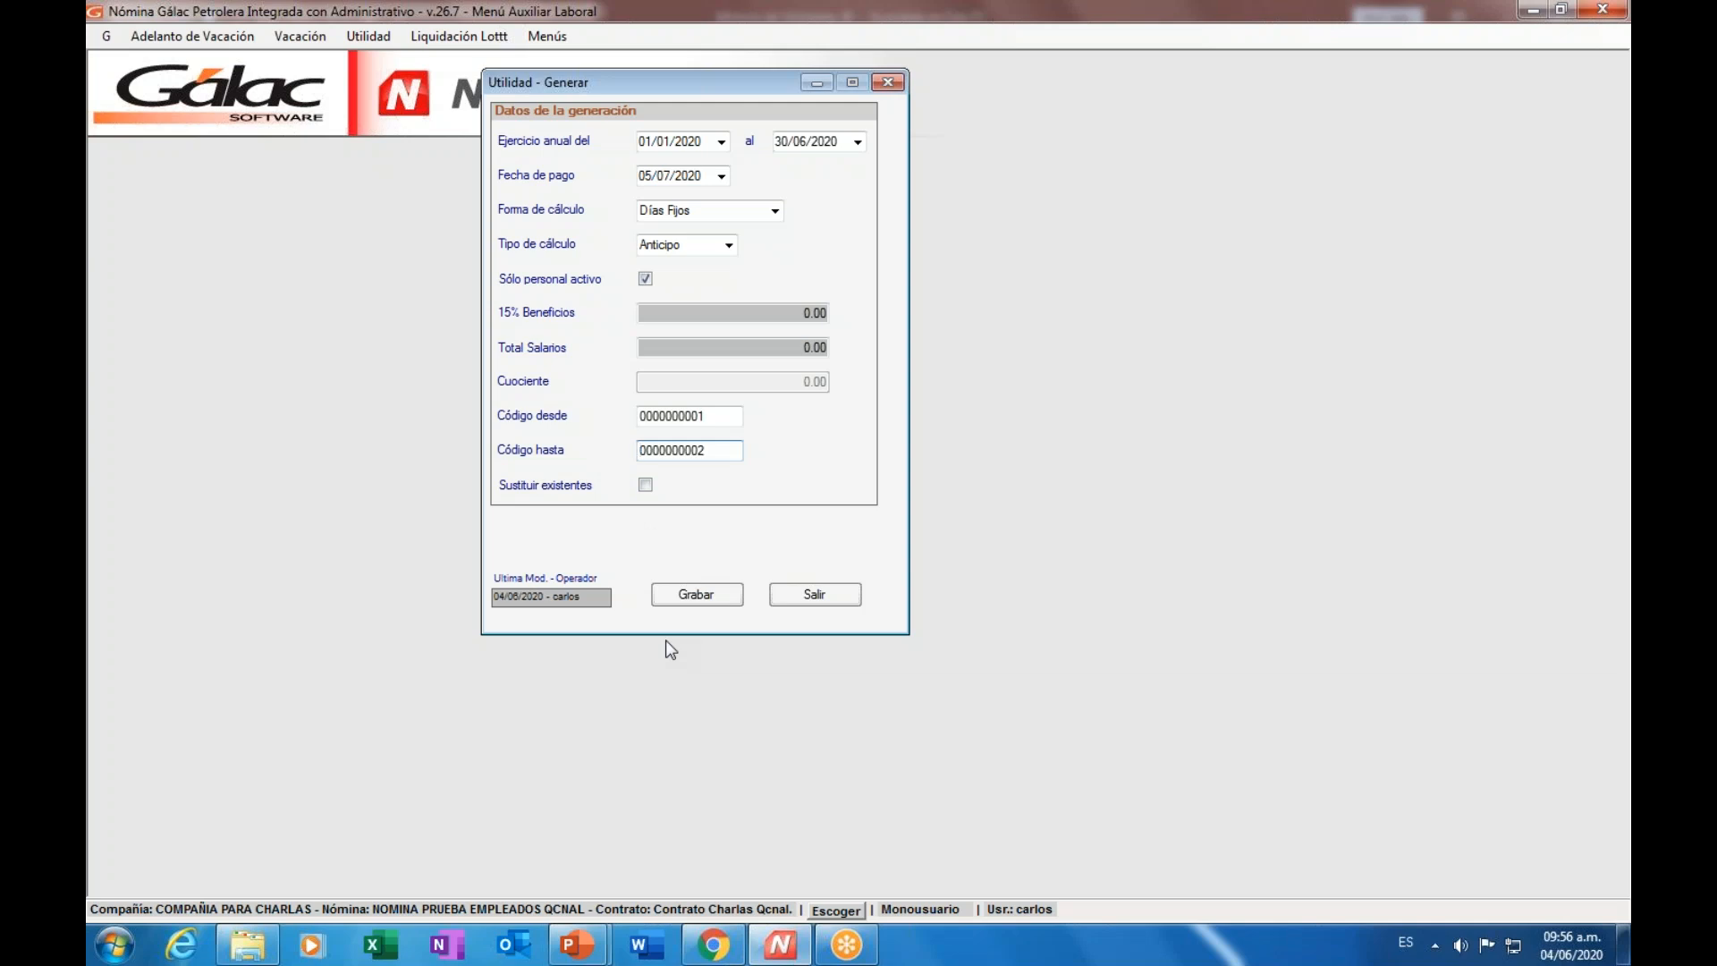
{"action": "left_click", "coordinate": [728, 596]}
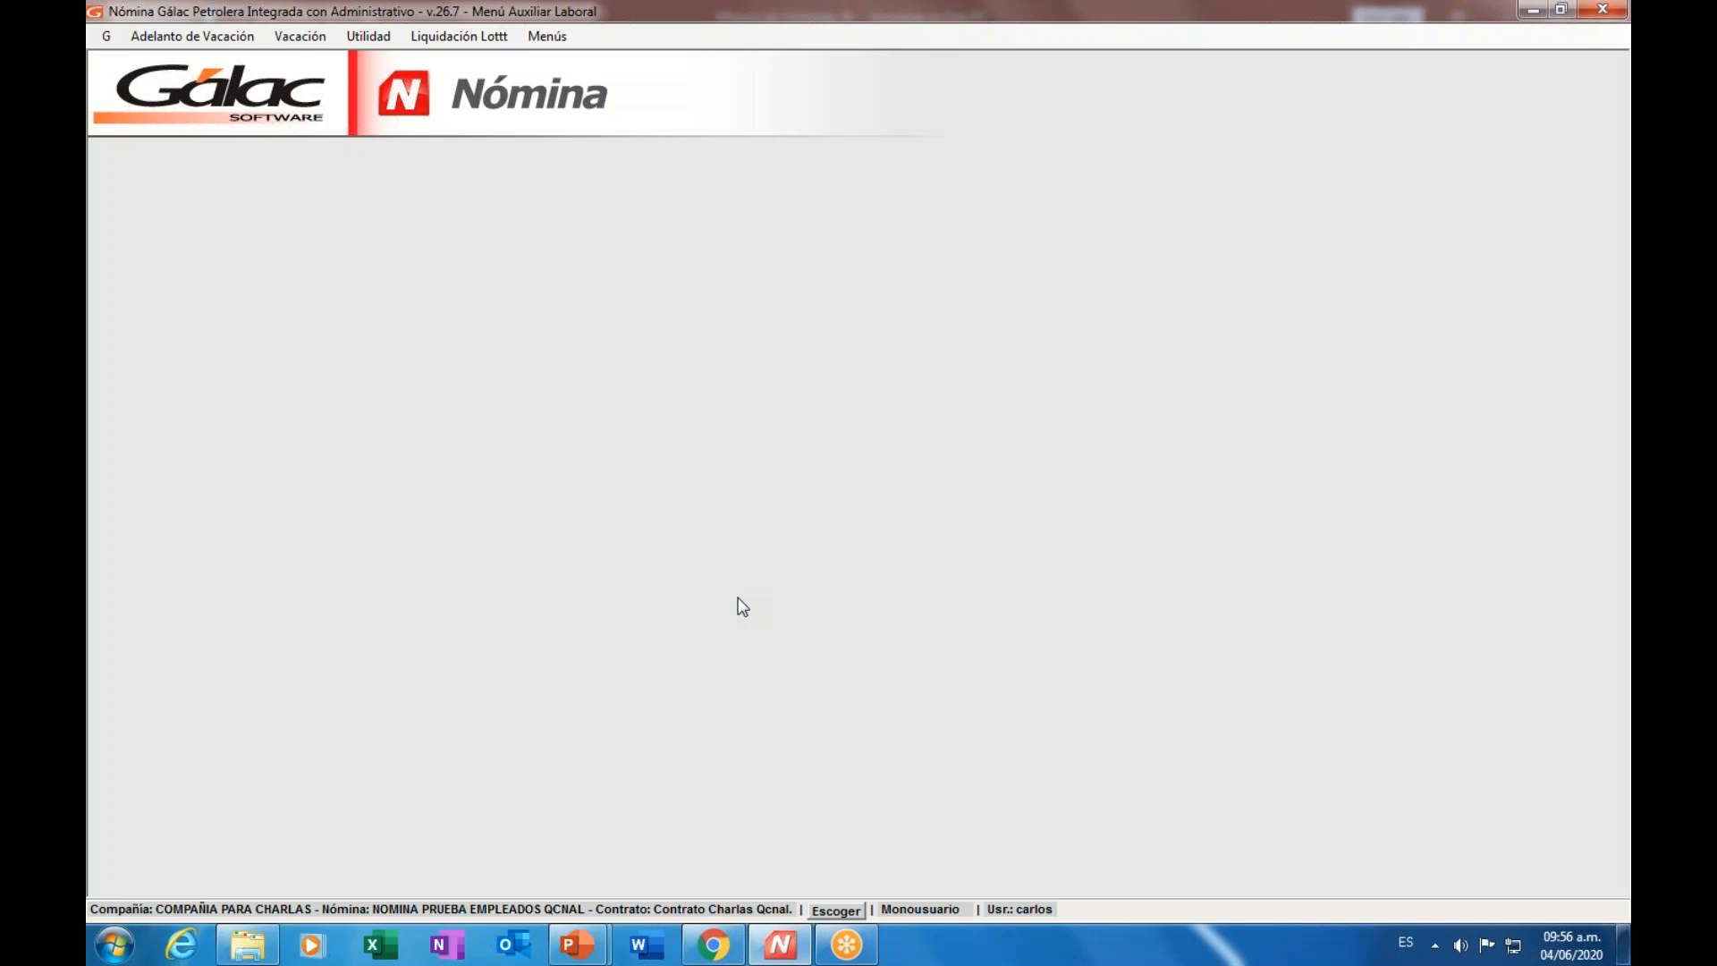
- Choose the Recibo Pago Utilidades report for Todos the workers, with Anticipo as the tipo de utilidad
{"action": "left_click", "coordinate": [391, 37]}
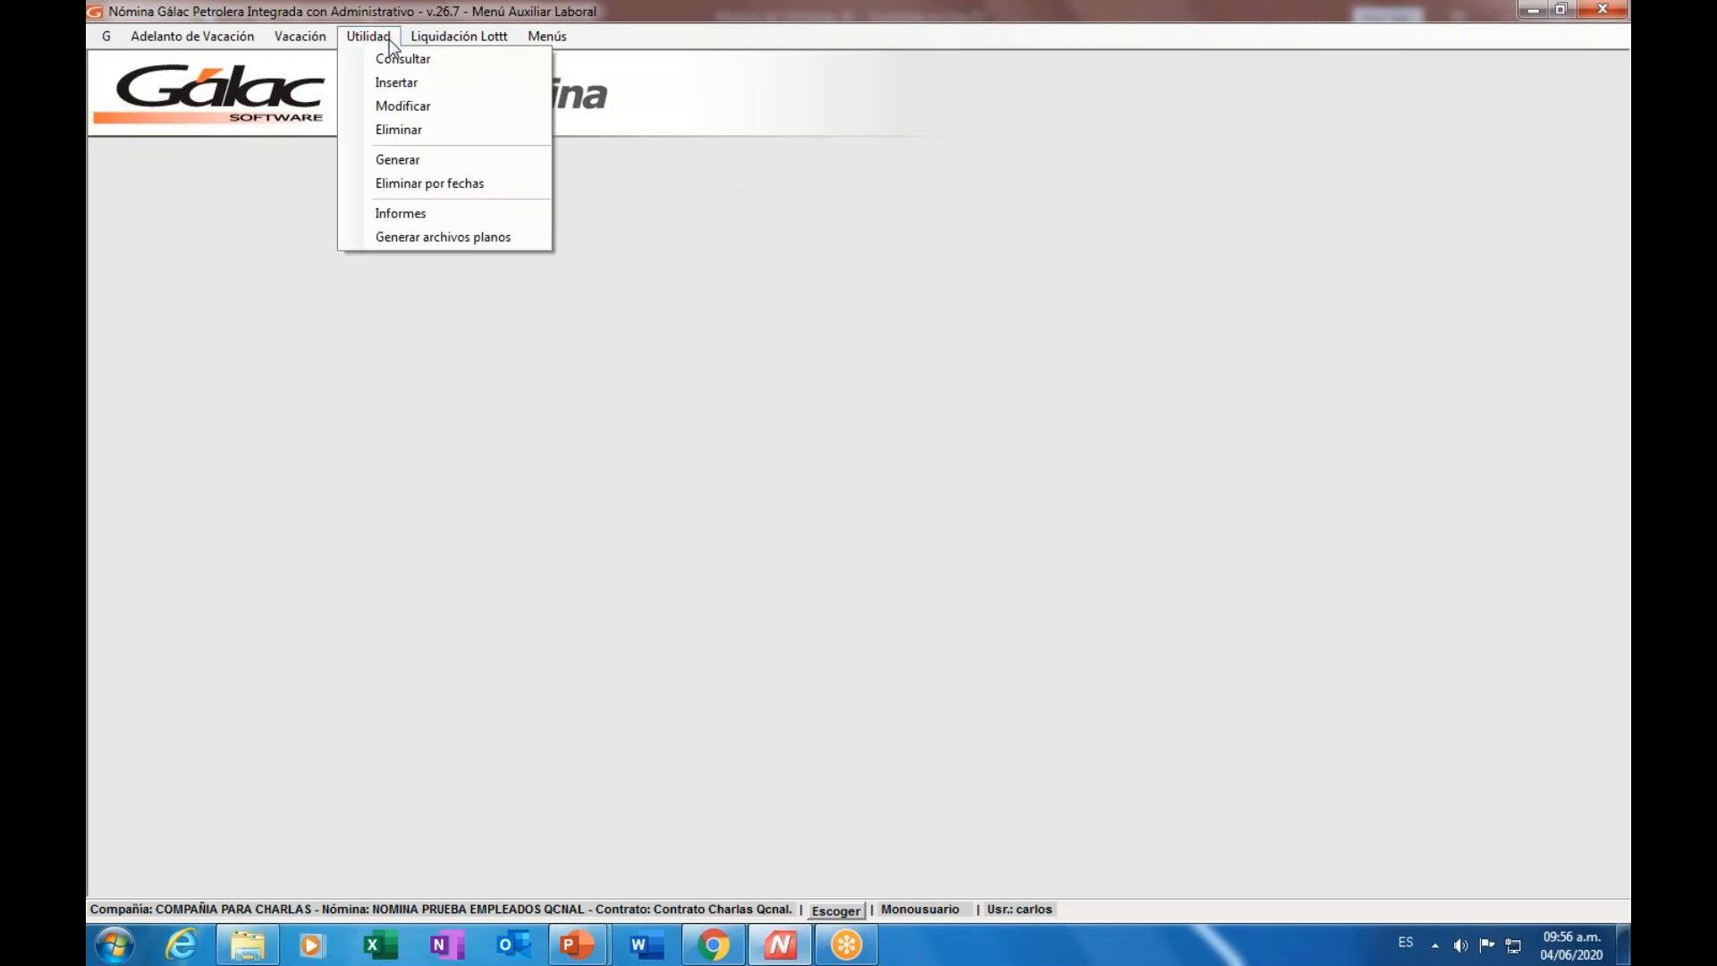
{"action": "left_click", "coordinate": [430, 215]}
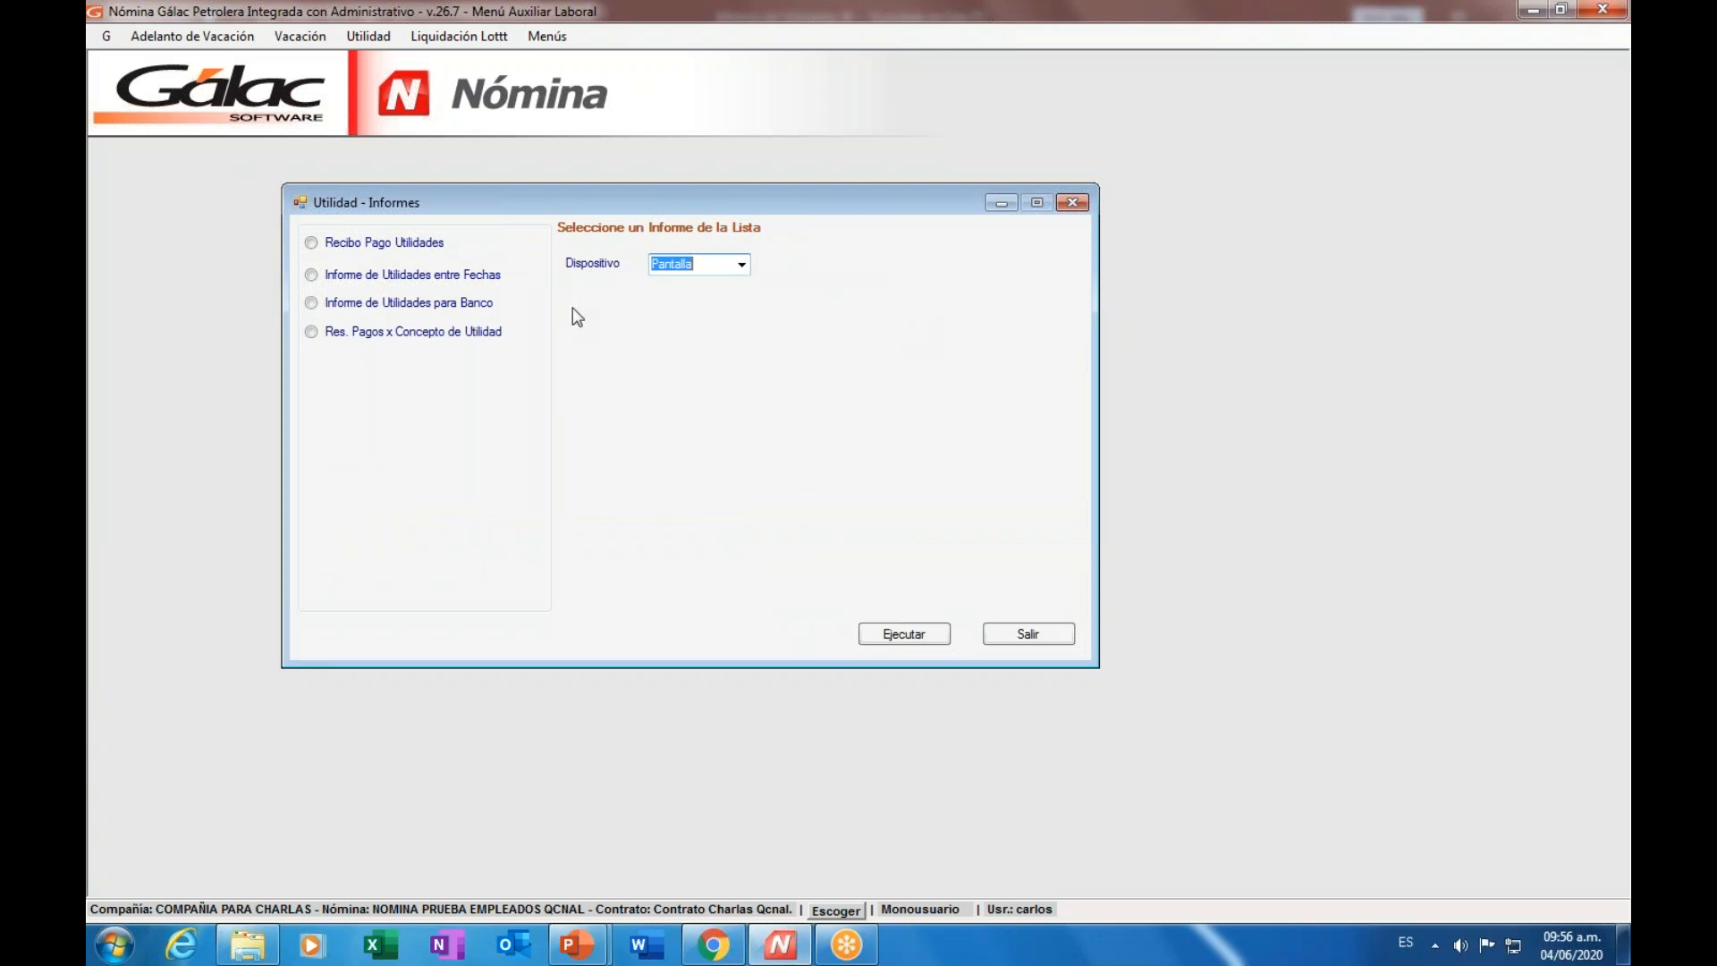
{"action": "left_click", "coordinate": [352, 245]}
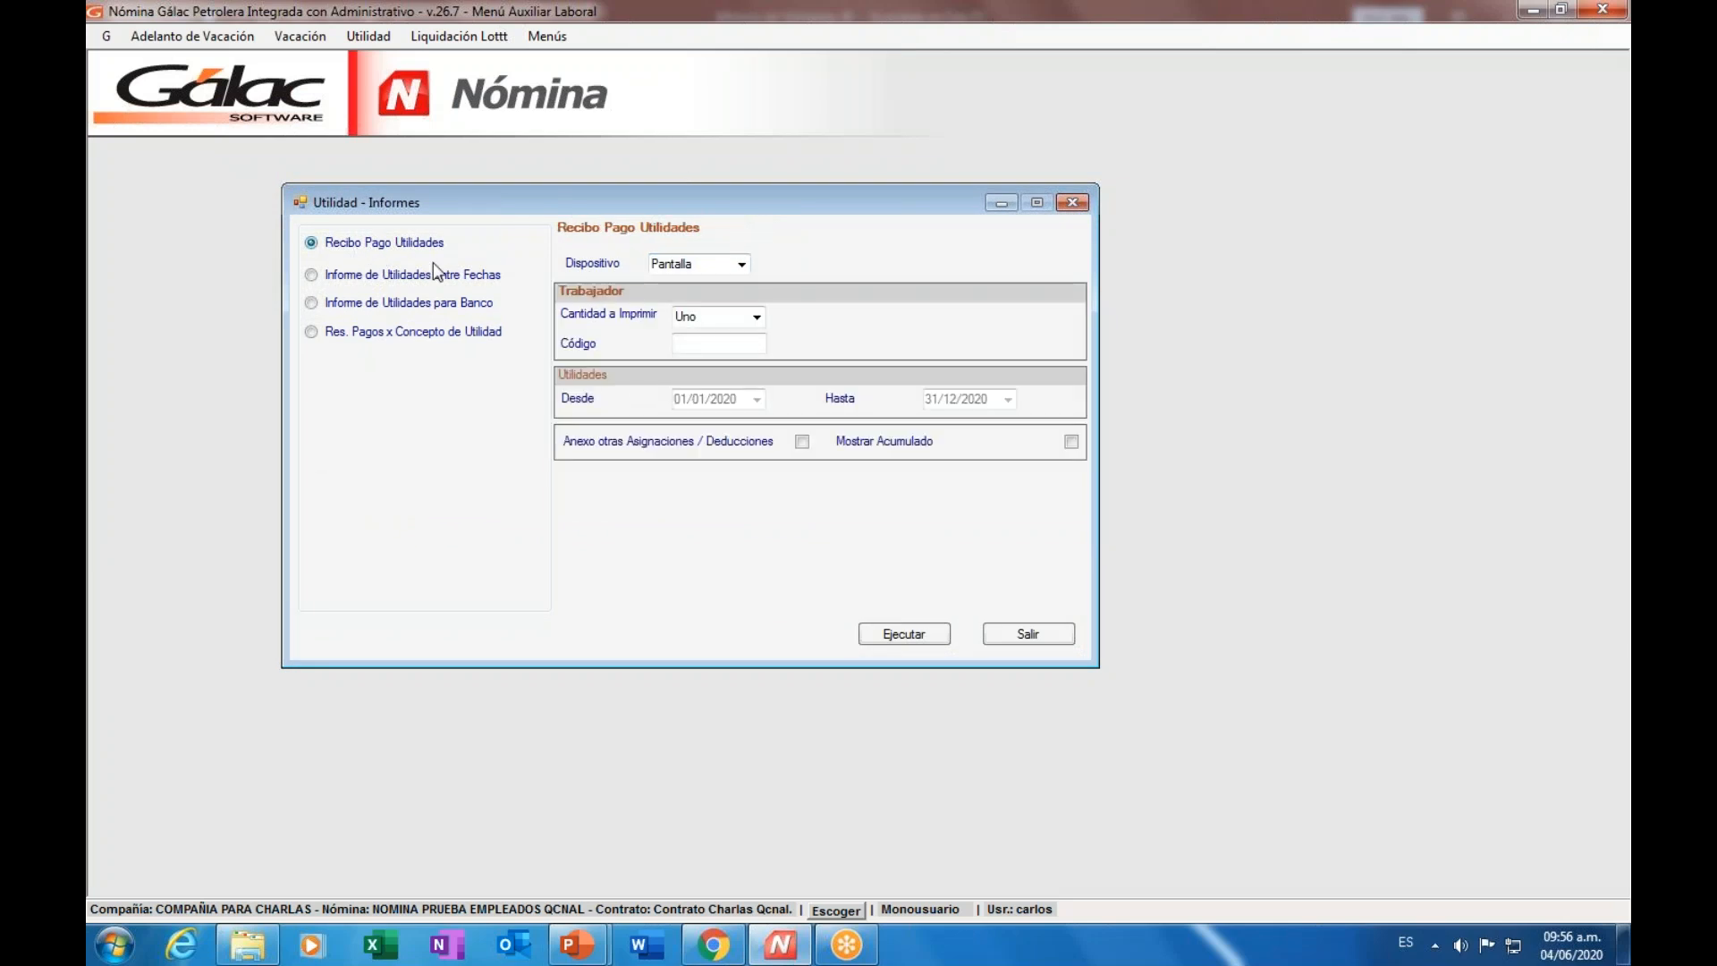
{"action": "left_click", "coordinate": [756, 318]}
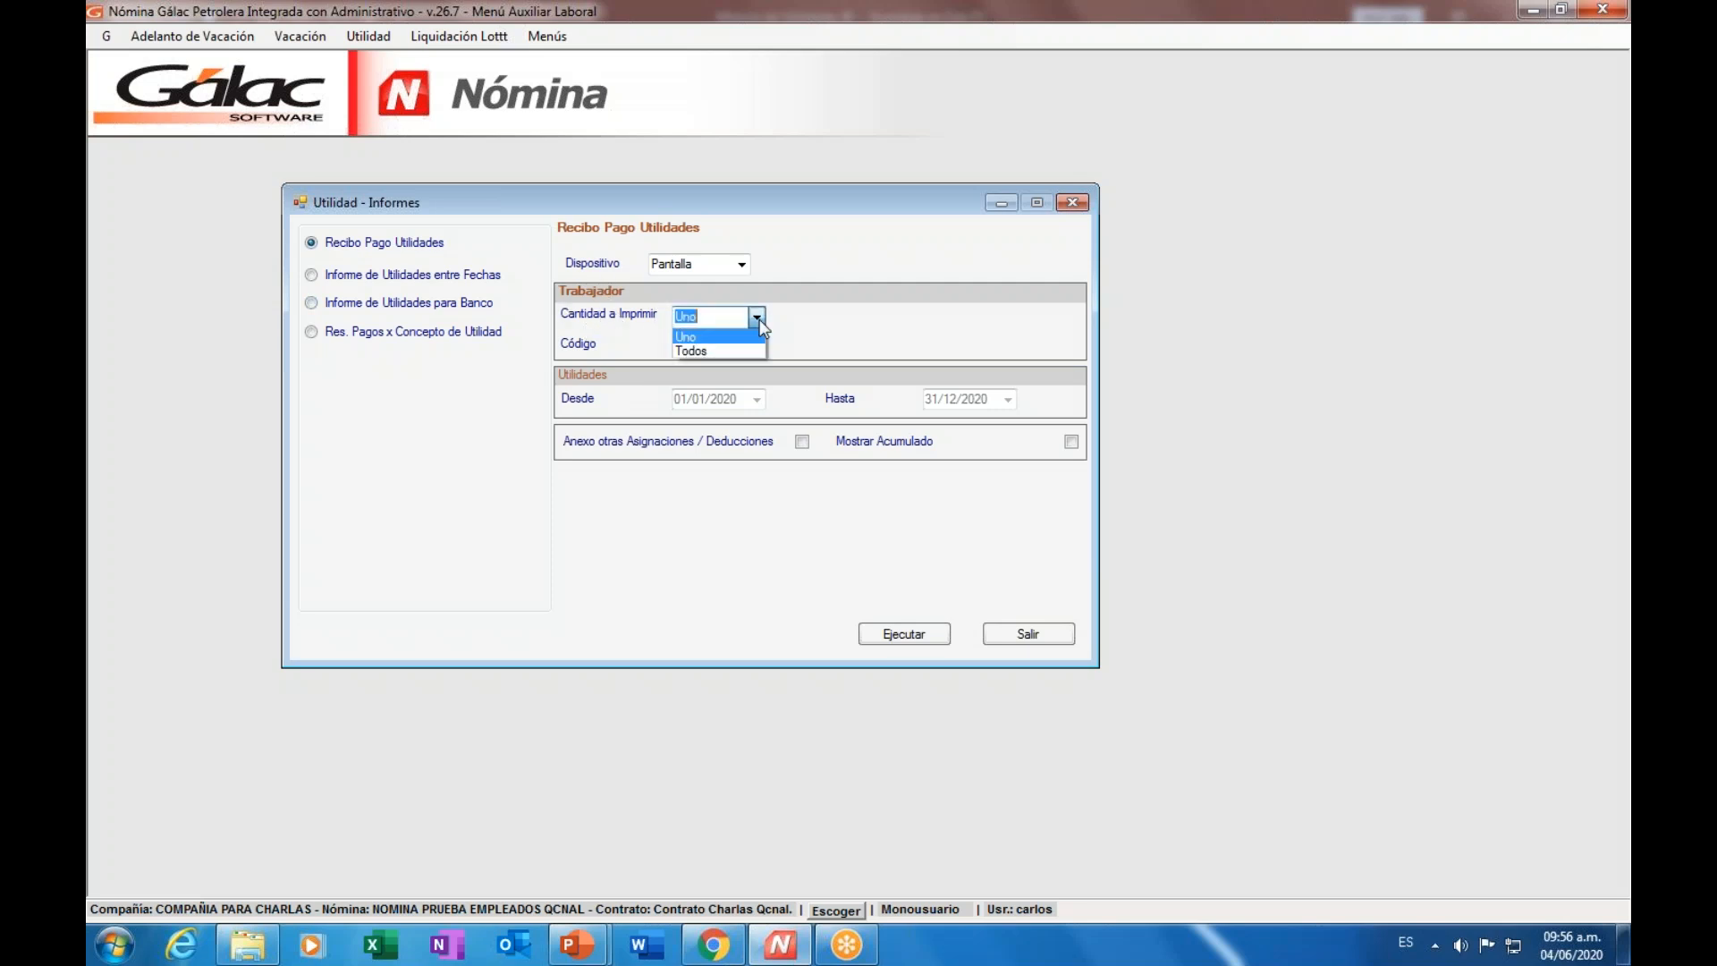
{"action": "left_click", "coordinate": [739, 350]}
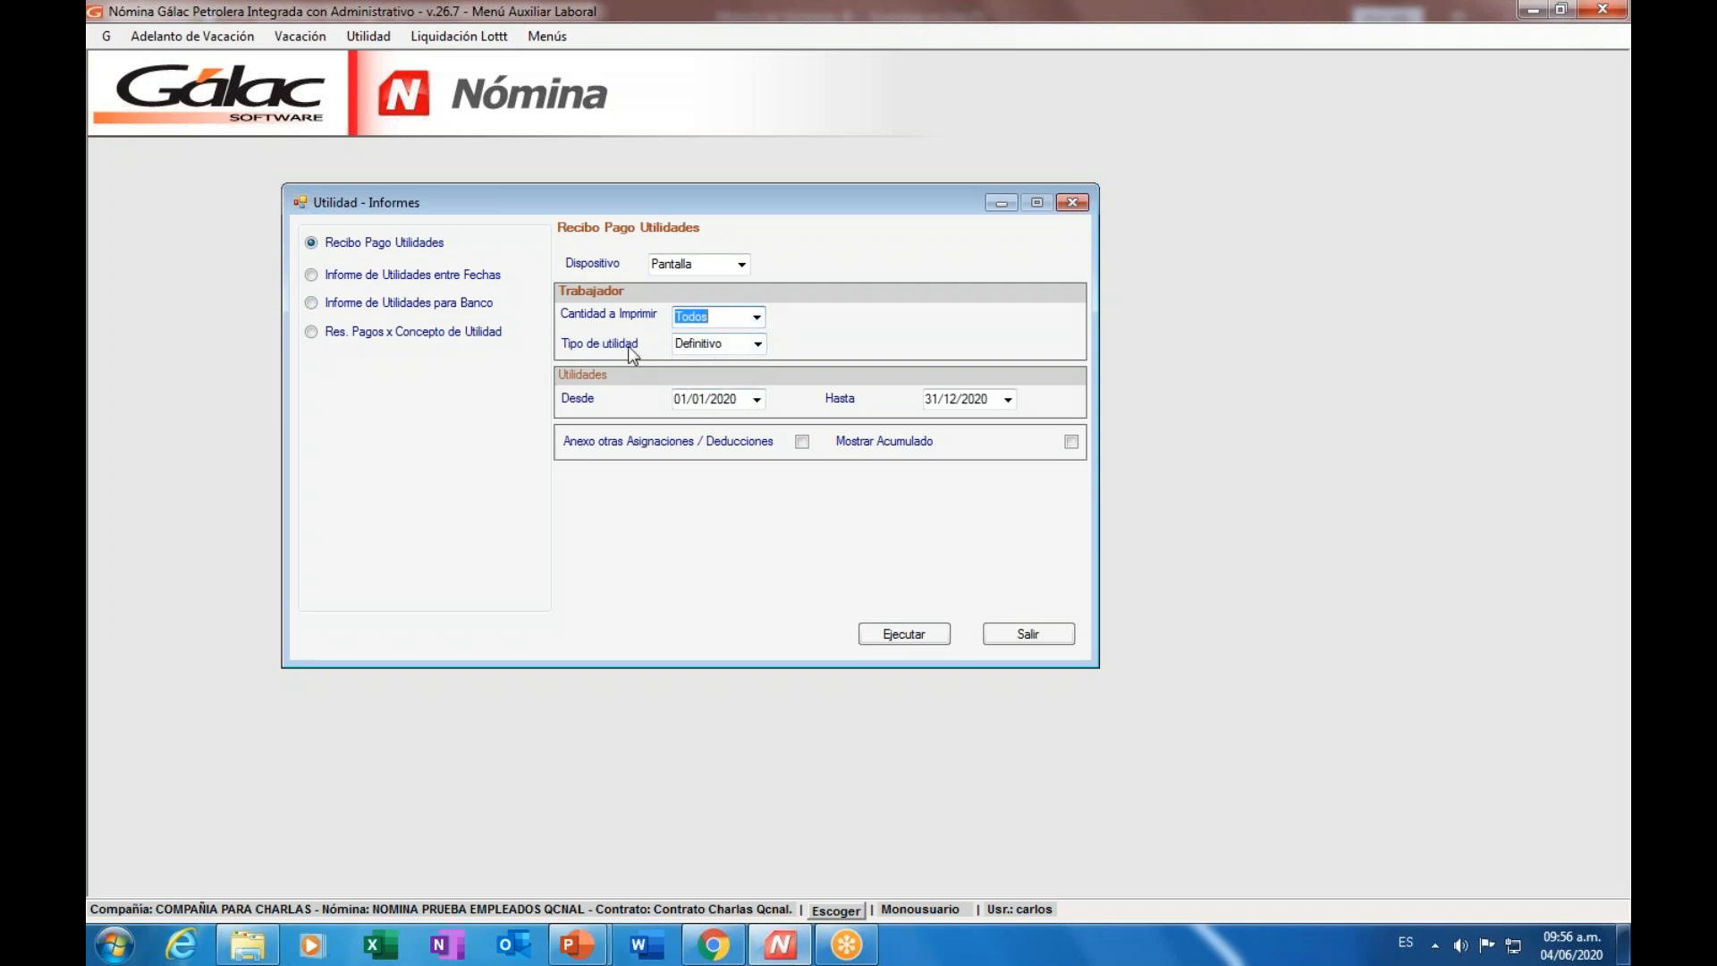
{"action": "left_click", "coordinate": [757, 345]}
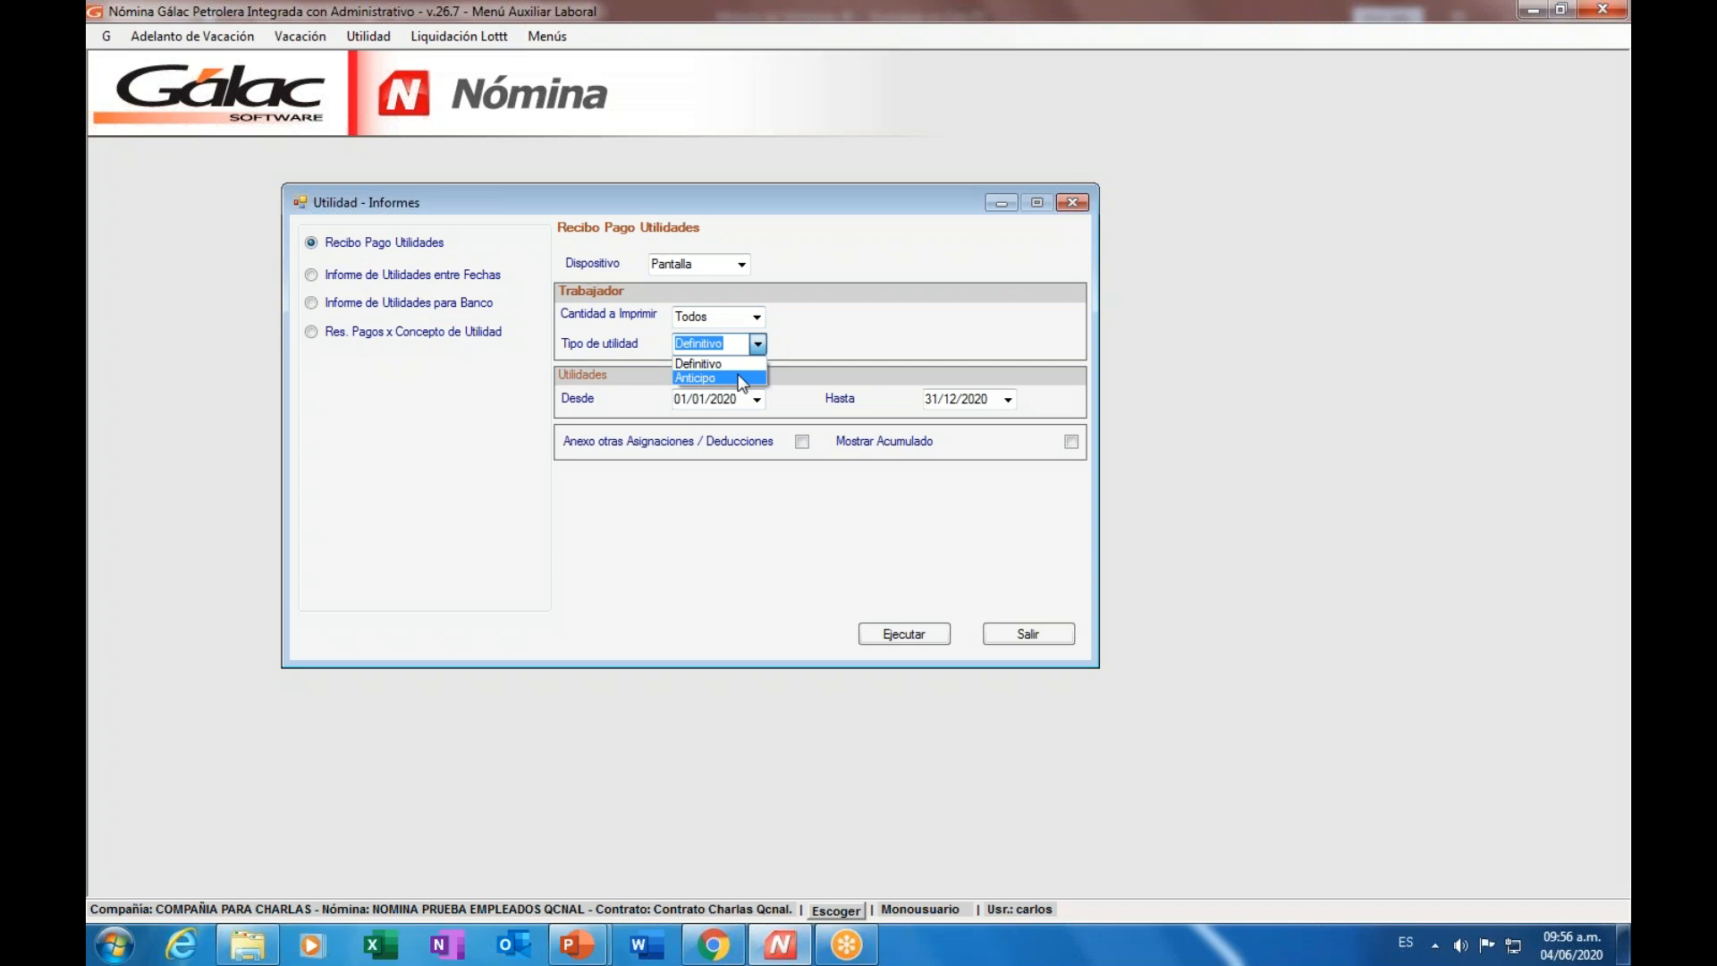
{"action": "left_click", "coordinate": [741, 379]}
- Set the receipt's period to end on 30/06/2020, enable Mostrar Acumulado, and run the report on screen
{"action": "left_click", "coordinate": [699, 400]}
{"action": "left_click", "coordinate": [953, 402]}
{"action": "type", "text": "06"}
{"action": "key", "text": "Left"}
{"action": "type", "text": "30"}
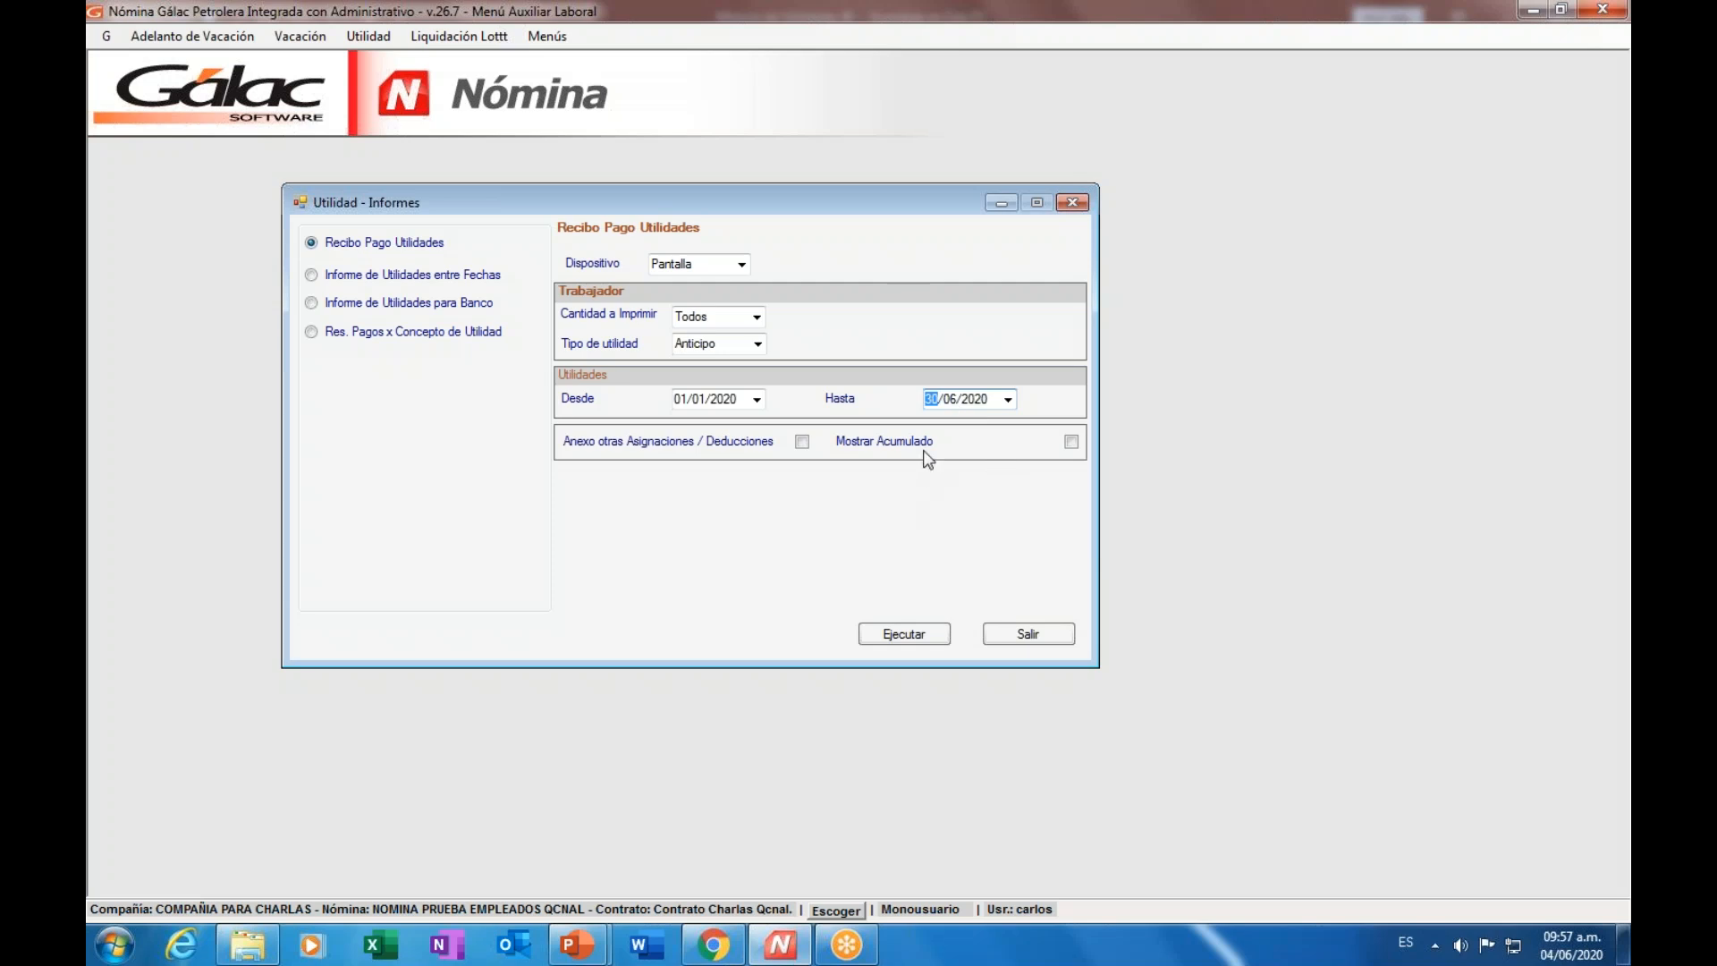
{"action": "left_click", "coordinate": [1071, 441]}
{"action": "left_click", "coordinate": [904, 639]}
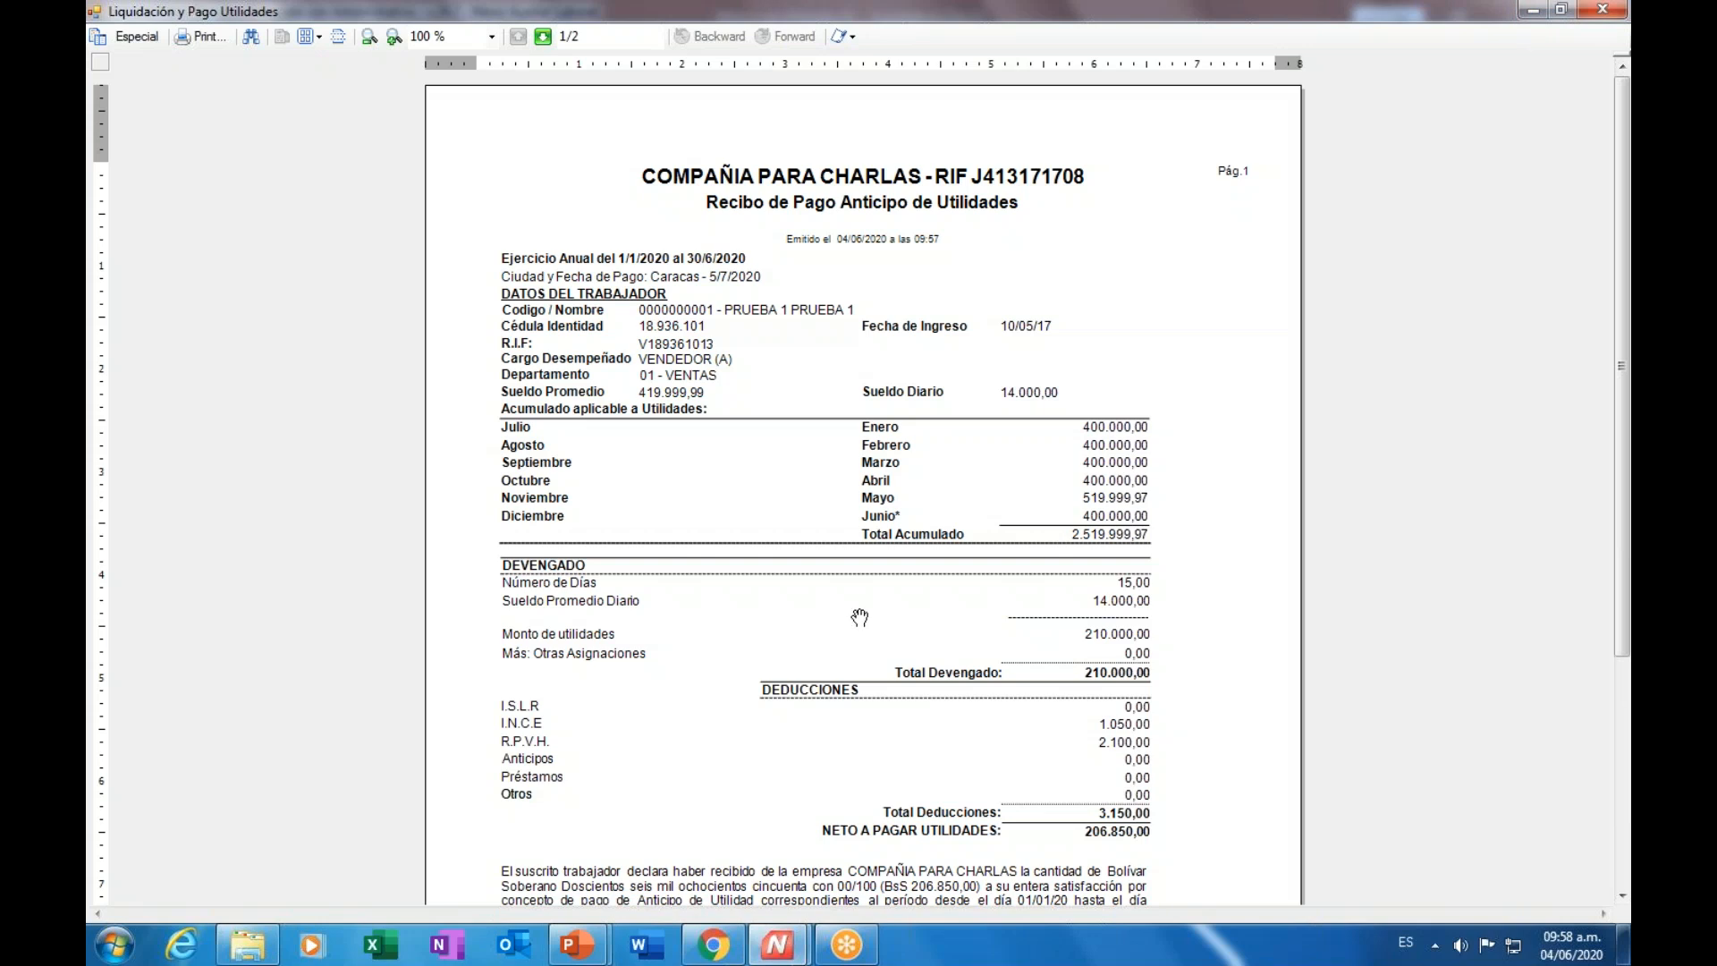
- Examine the first worker's utilidades receipt and reduce its preview to a floating window
{"action": "scroll", "coordinate": [863, 599], "scroll_direction": "down", "scroll_amount": 4}
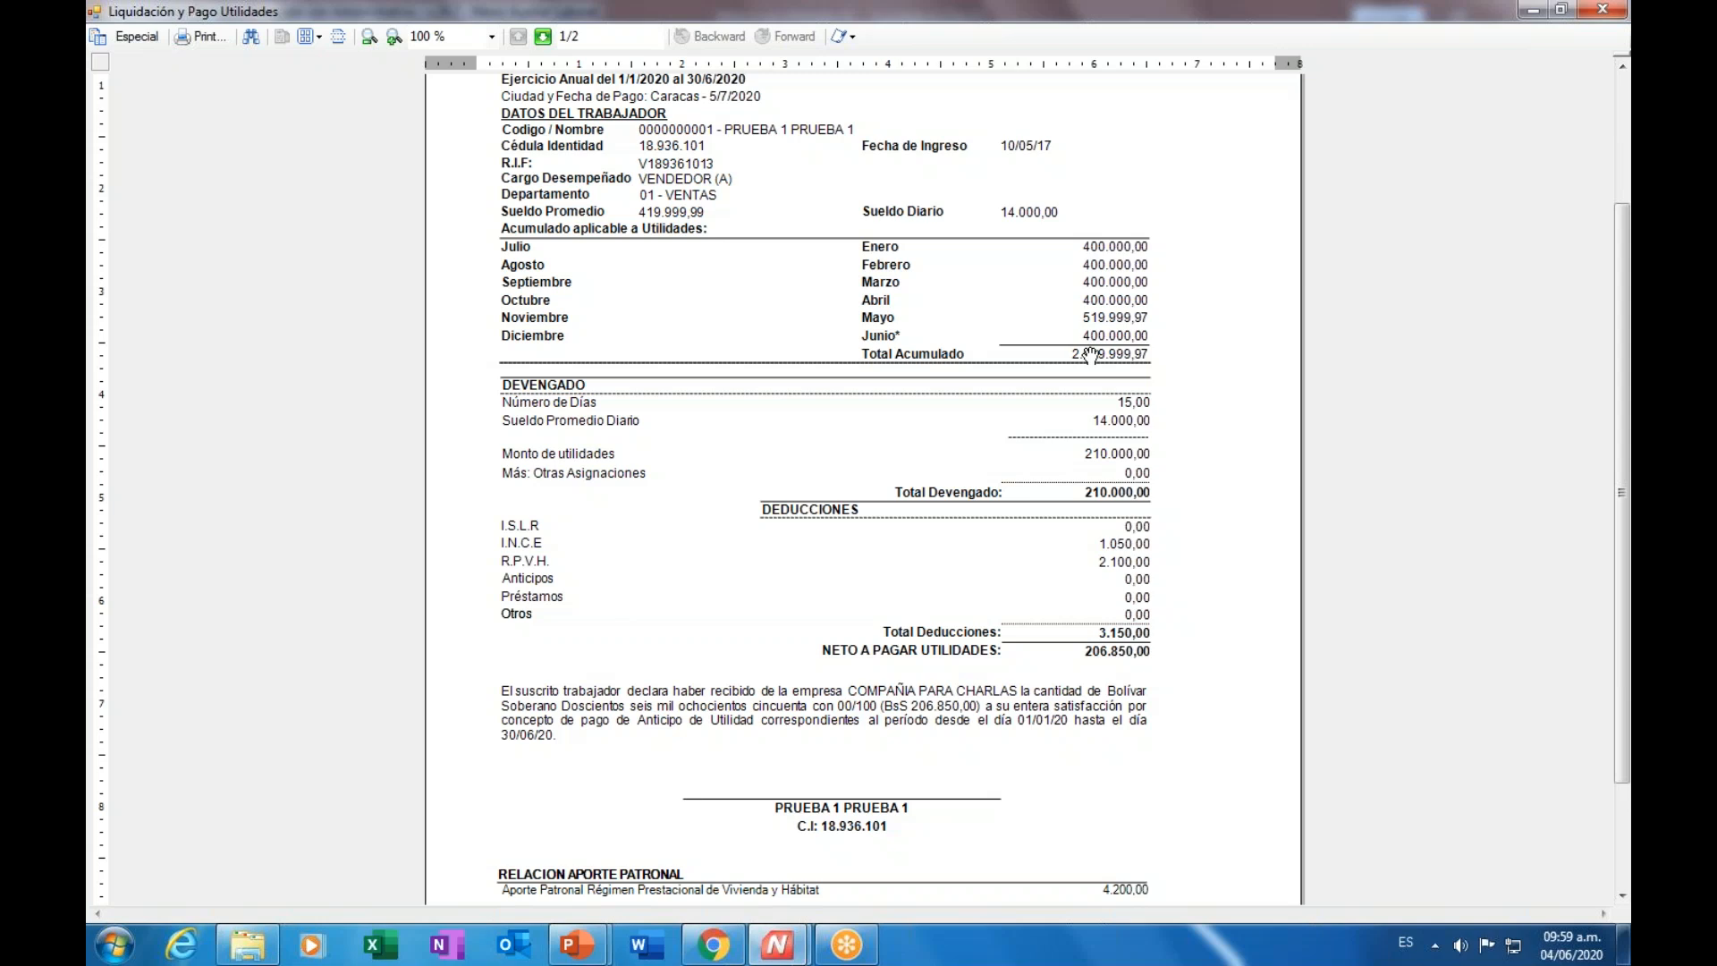
{"action": "left_click", "coordinate": [1561, 11]}
{"action": "left_click_drag", "start_coordinate": [488, 450], "coordinate": [1084, 678]}
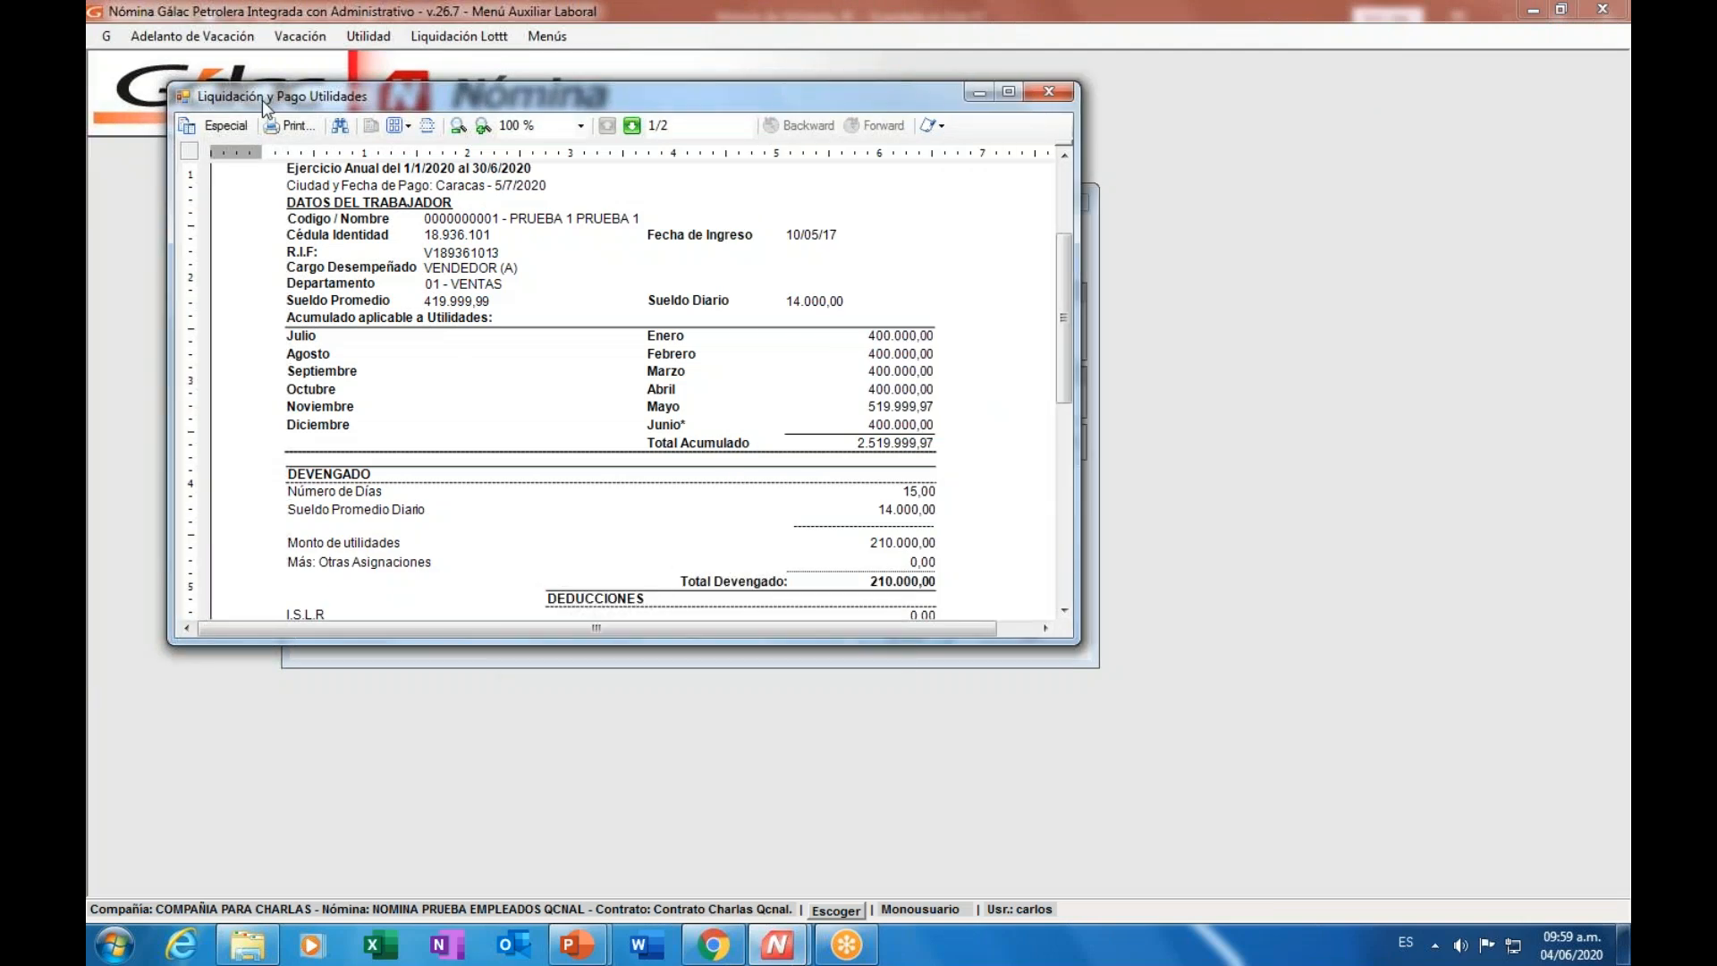
{"action": "left_click_drag", "start_coordinate": [261, 101], "coordinate": [323, 137]}
{"action": "left_click_drag", "start_coordinate": [422, 170], "coordinate": [484, 168]}
- Consult the first worker's vacation advance record to examine its dates and amounts
{"action": "left_click", "coordinate": [194, 37]}
{"action": "left_click", "coordinate": [199, 37]}
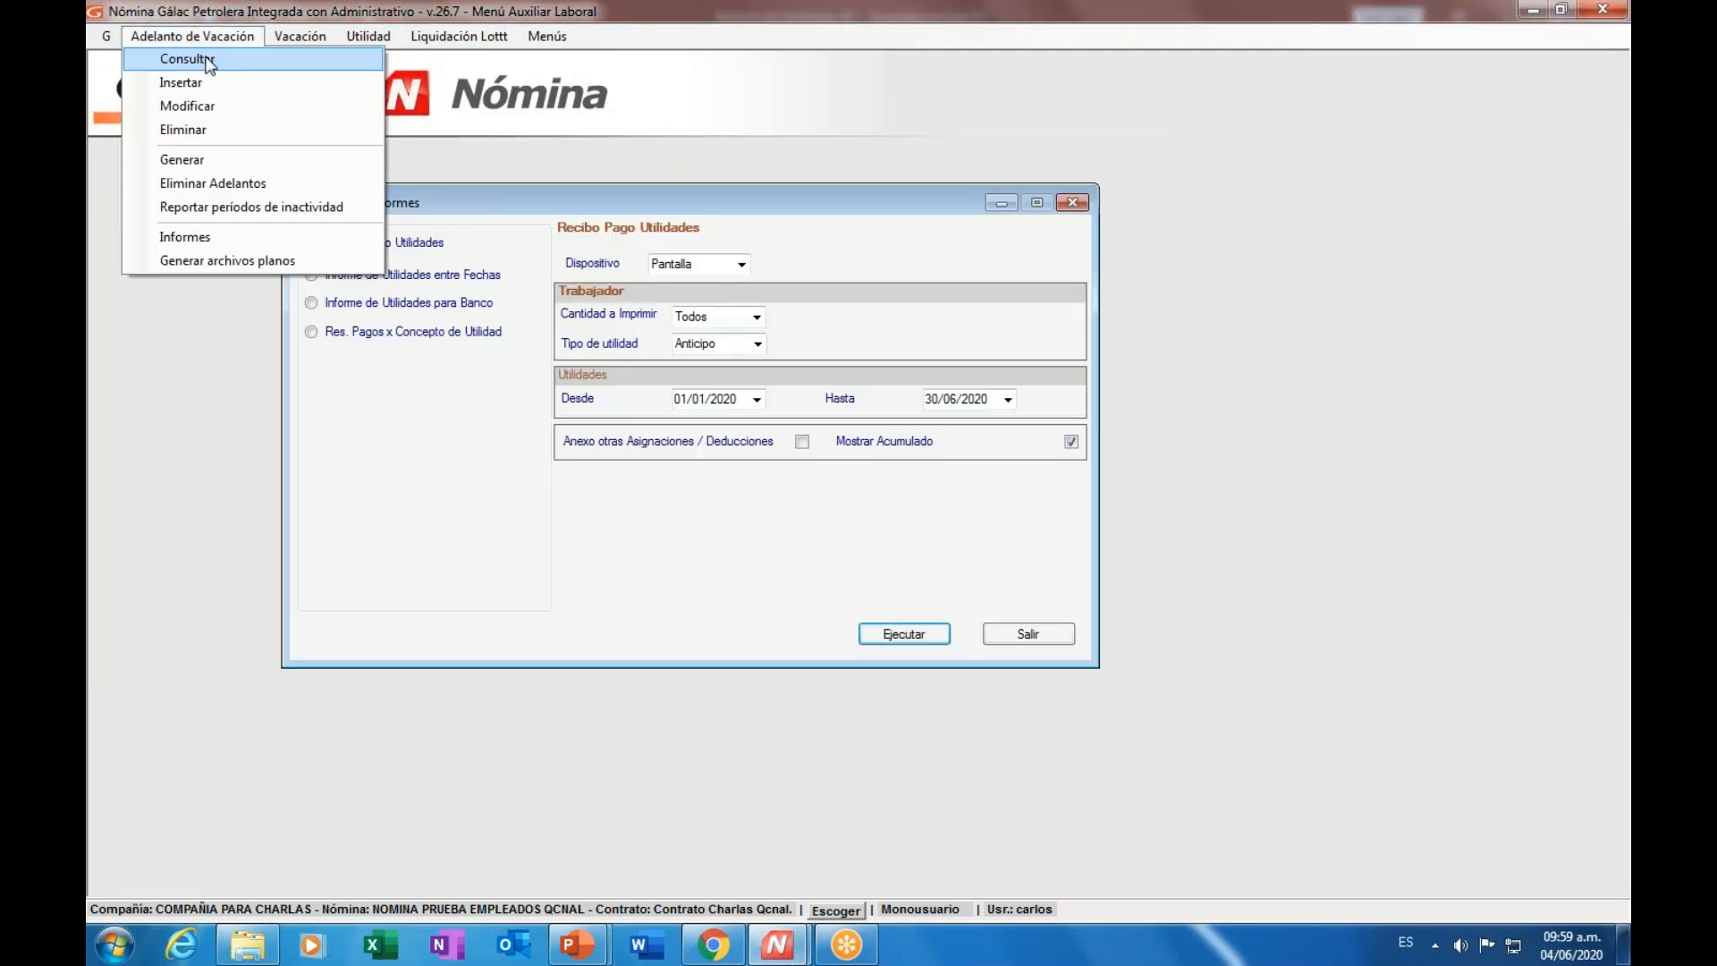
{"action": "left_click", "coordinate": [209, 60]}
{"action": "left_click", "coordinate": [571, 211]}
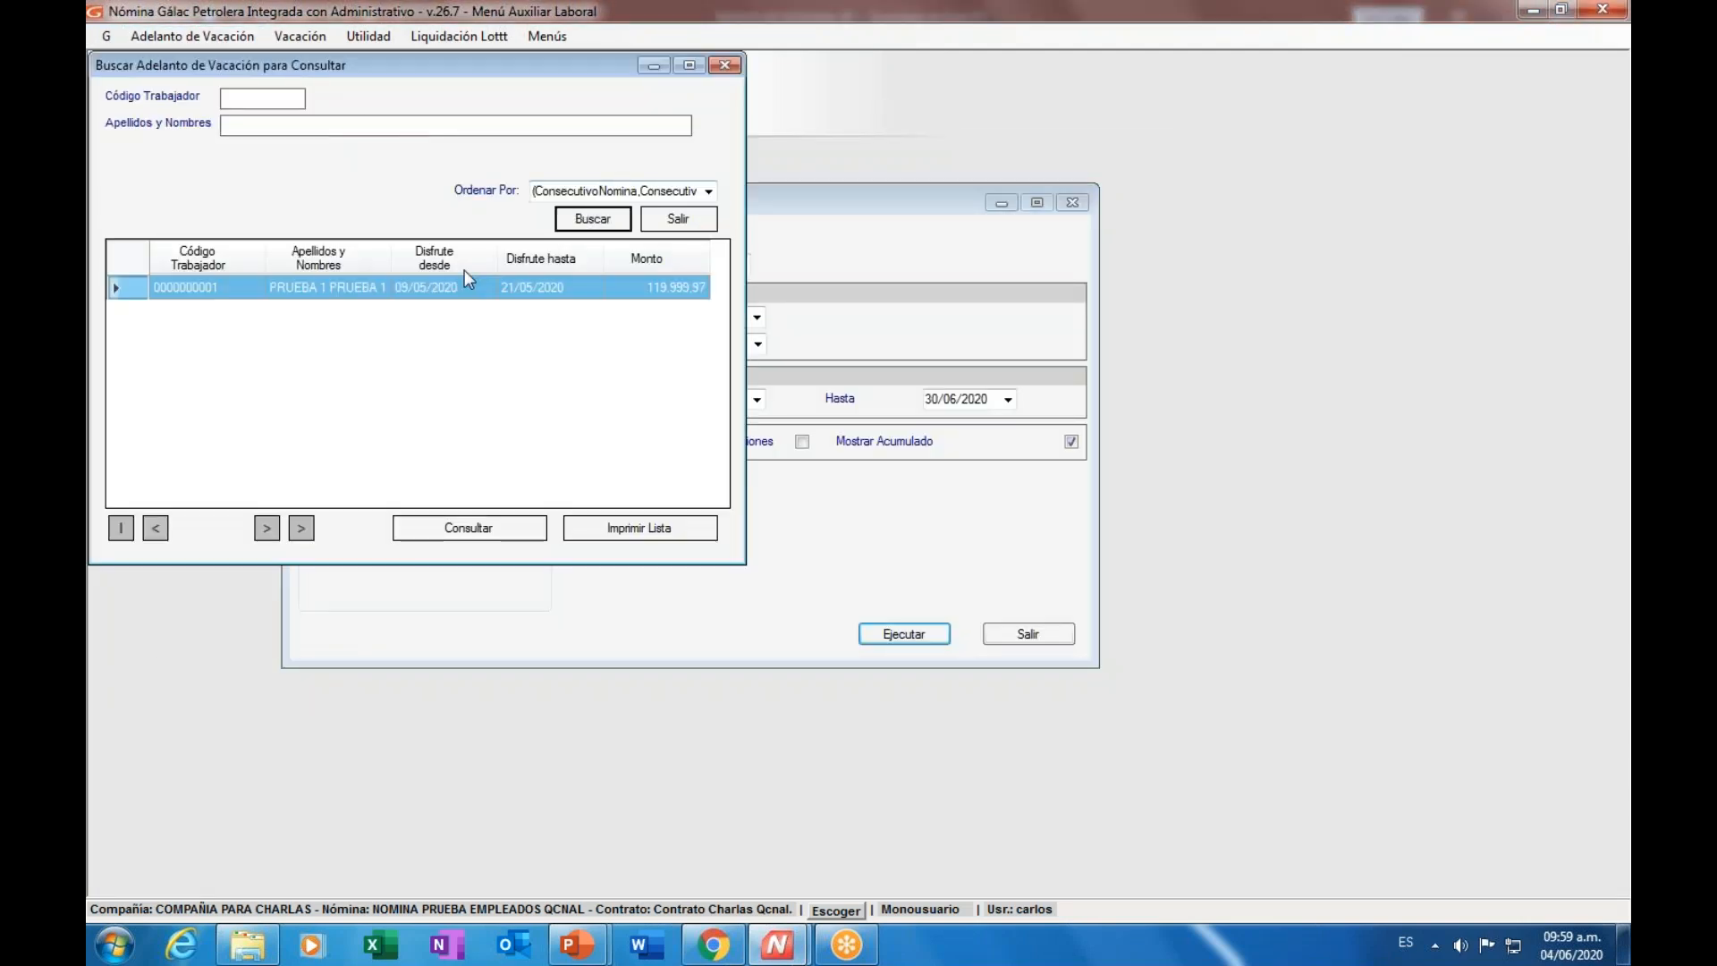
{"action": "double_click", "coordinate": [342, 288]}
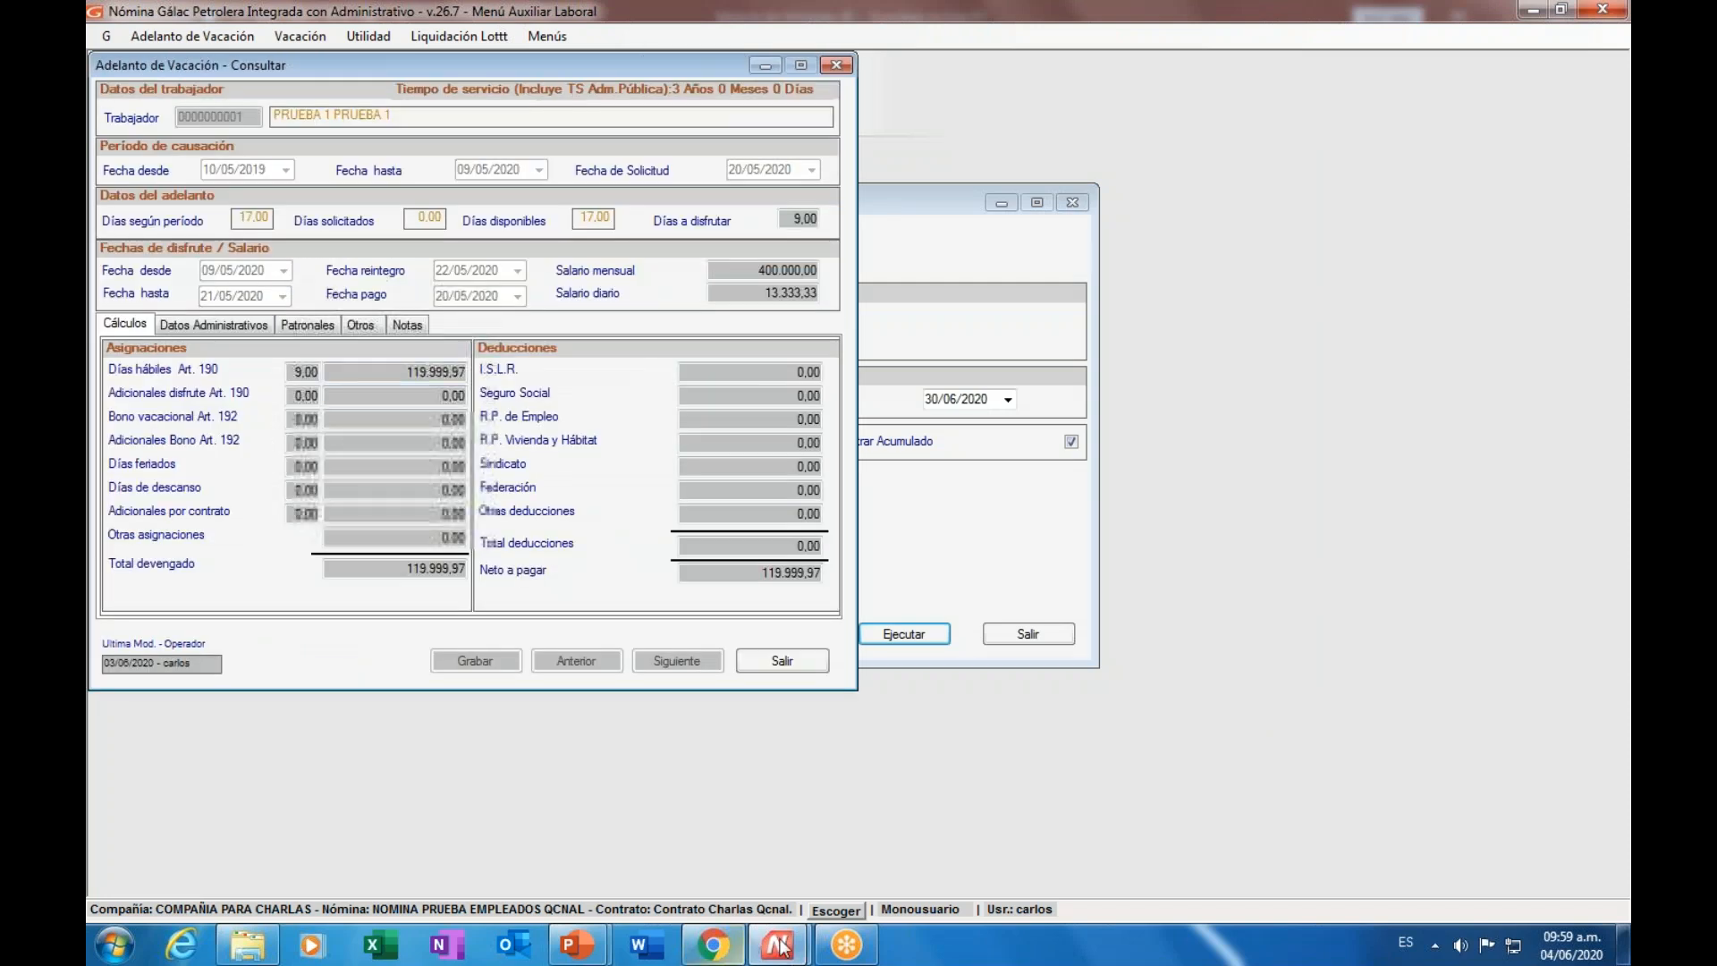
- Return to the utilidades receipt and compare its May accumulated amount with the vacation advance, then maximize the preview
{"action": "left_click", "coordinate": [879, 860]}
{"action": "left_click_drag", "start_coordinate": [963, 155], "coordinate": [792, 15]}
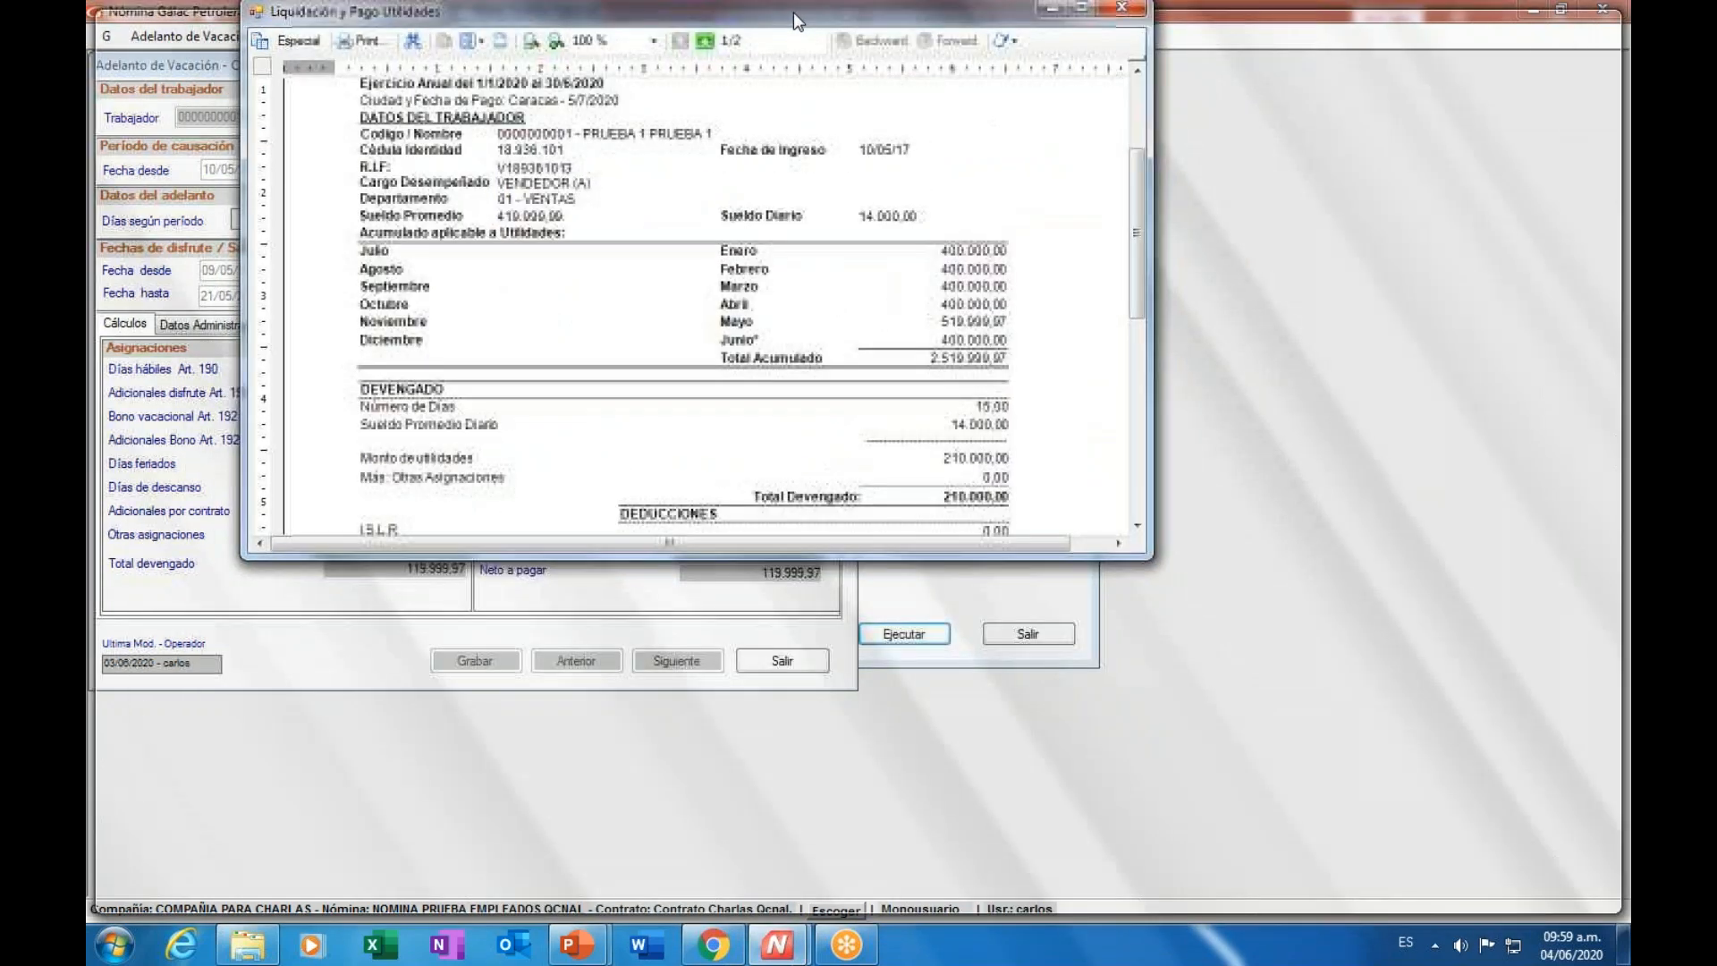
{"action": "double_click", "coordinate": [792, 17]}
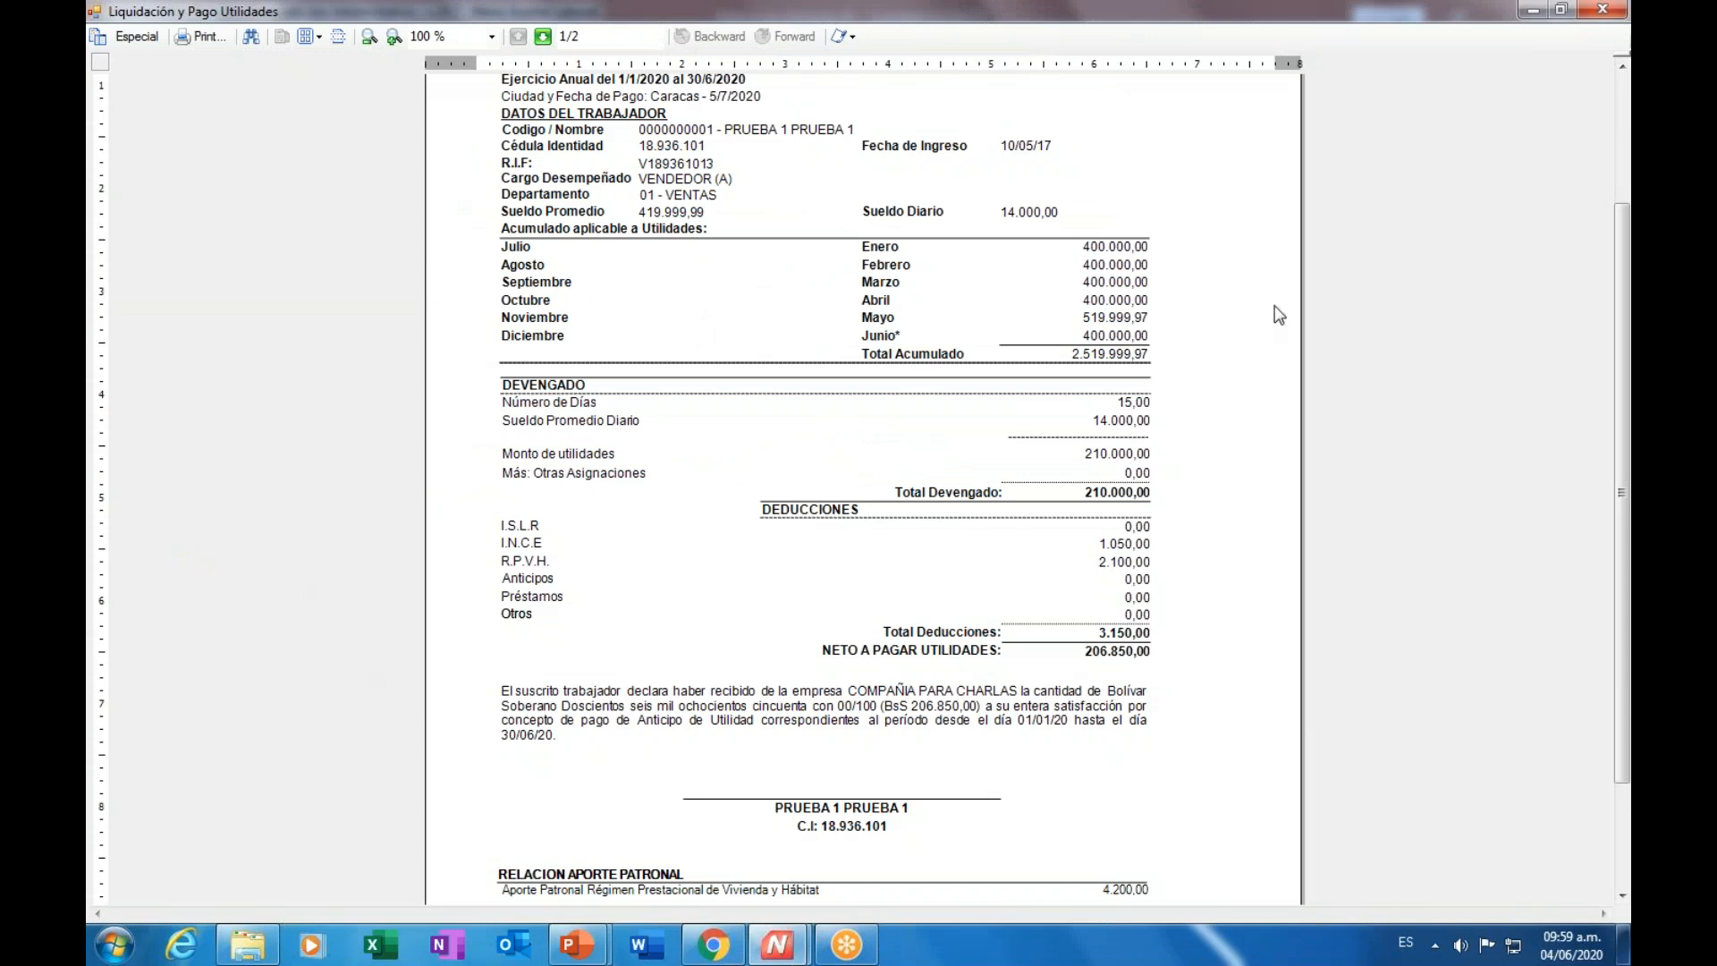
{"action": "left_click", "coordinate": [1562, 11]}
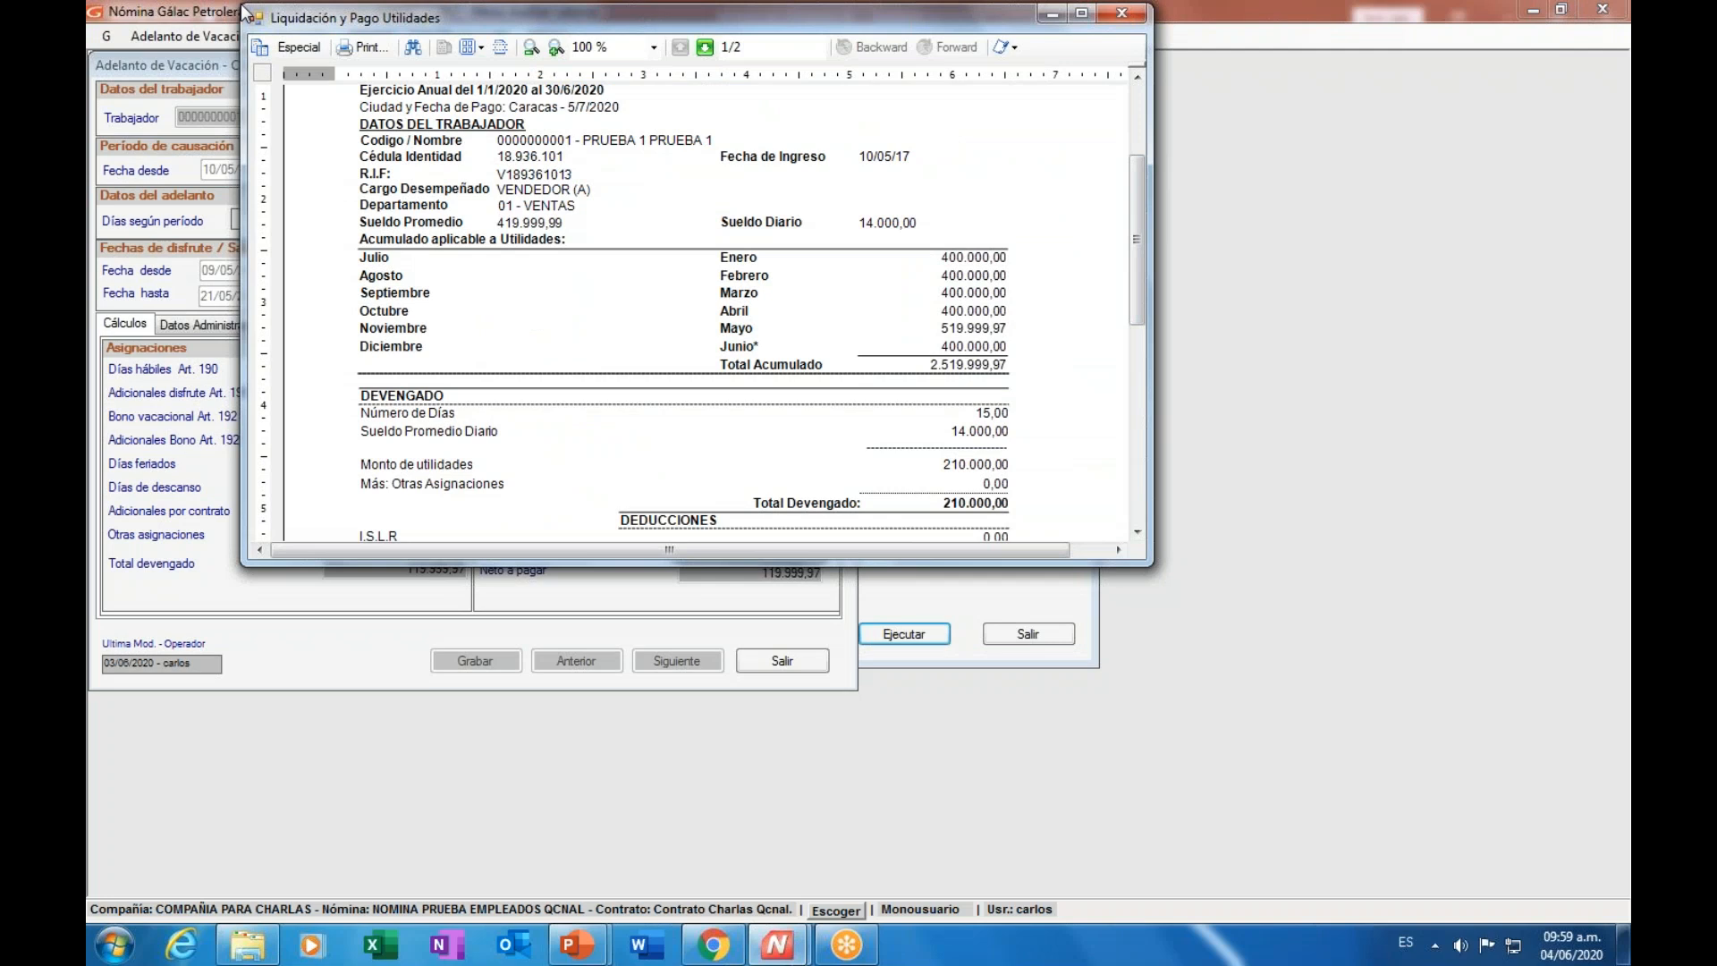
{"action": "mouse_move", "coordinate": [593, 23]}
{"action": "left_mouse_down"}
{"action": "mouse_move", "coordinate": [598, 71]}
{"action": "mouse_move", "coordinate": [590, 53]}
{"action": "left_mouse_up"}
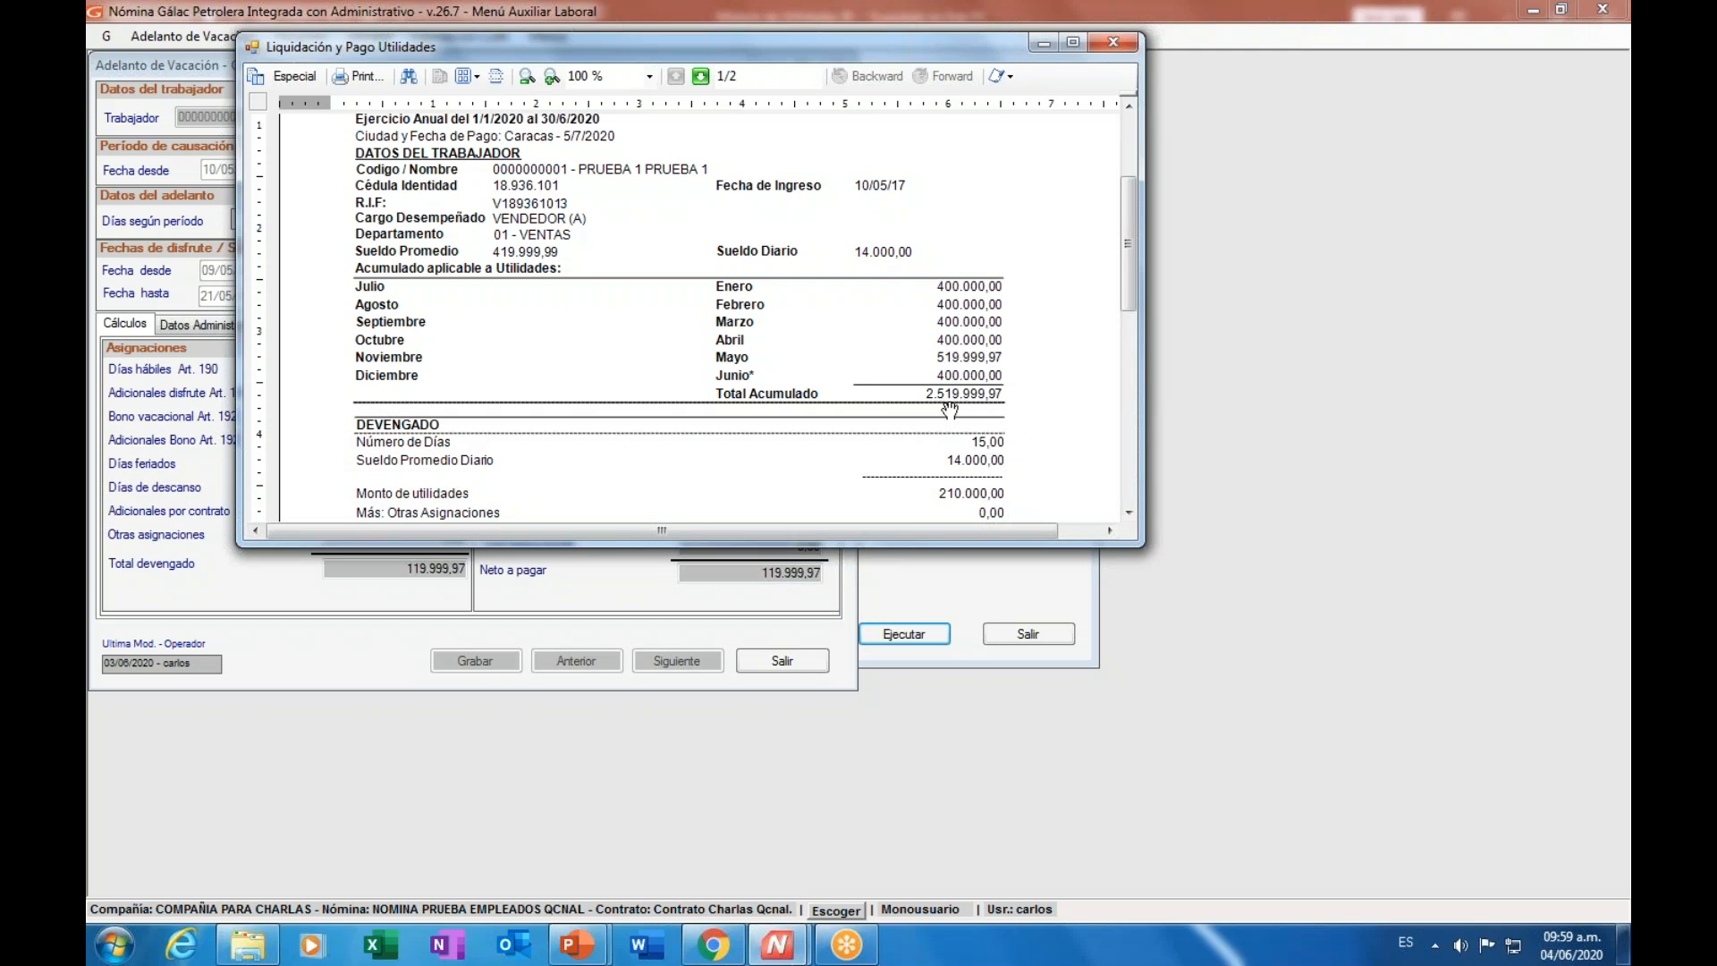
{"action": "scroll", "coordinate": [1129, 261], "scroll_direction": "down", "scroll_amount": 2}
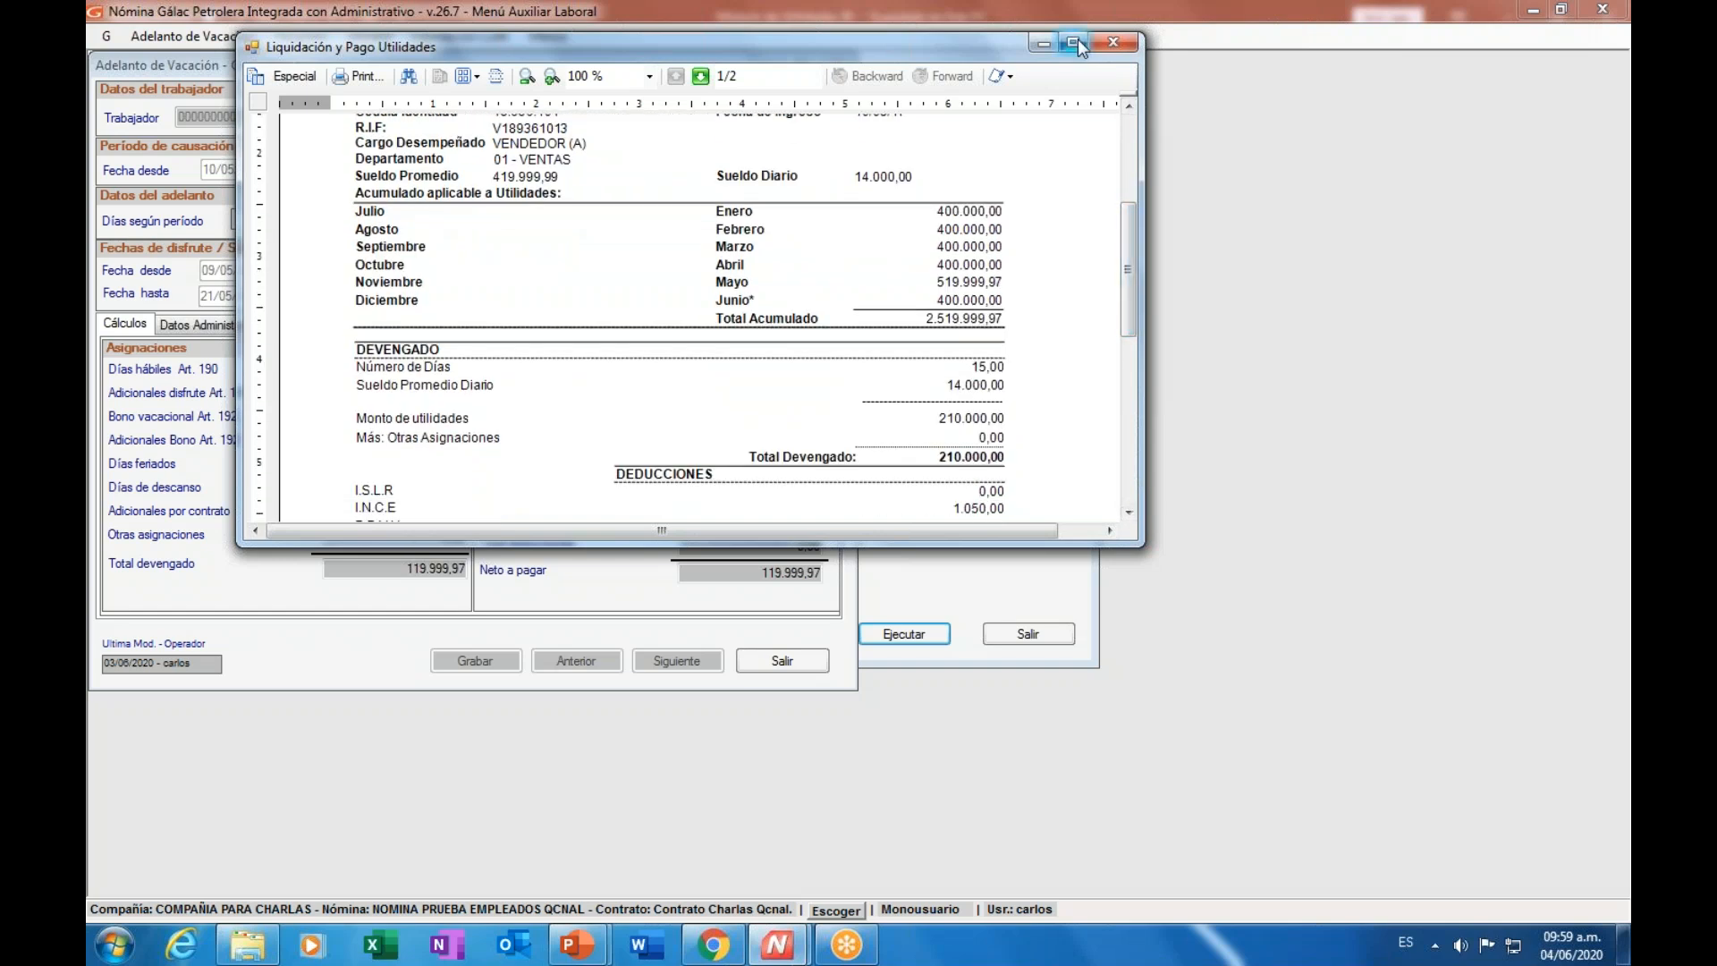
{"action": "left_click", "coordinate": [1076, 41]}
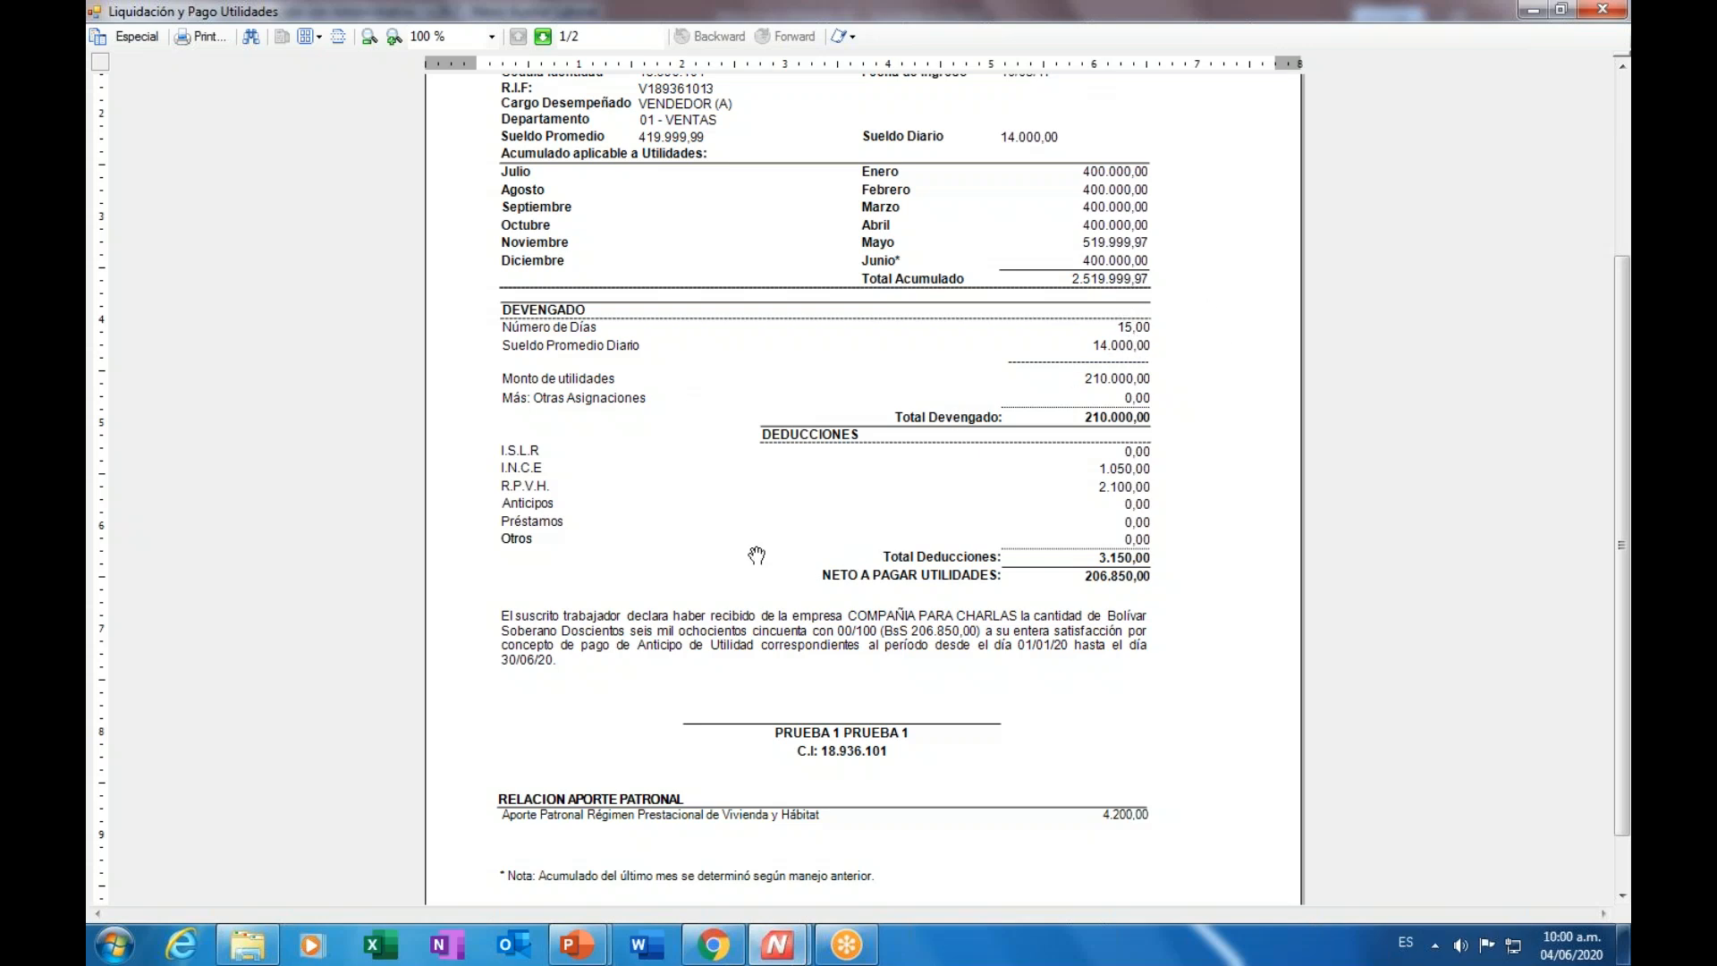
- Open the calculator and place it beside the first worker's utilidades receipt
{"action": "left_click", "coordinate": [122, 950]}
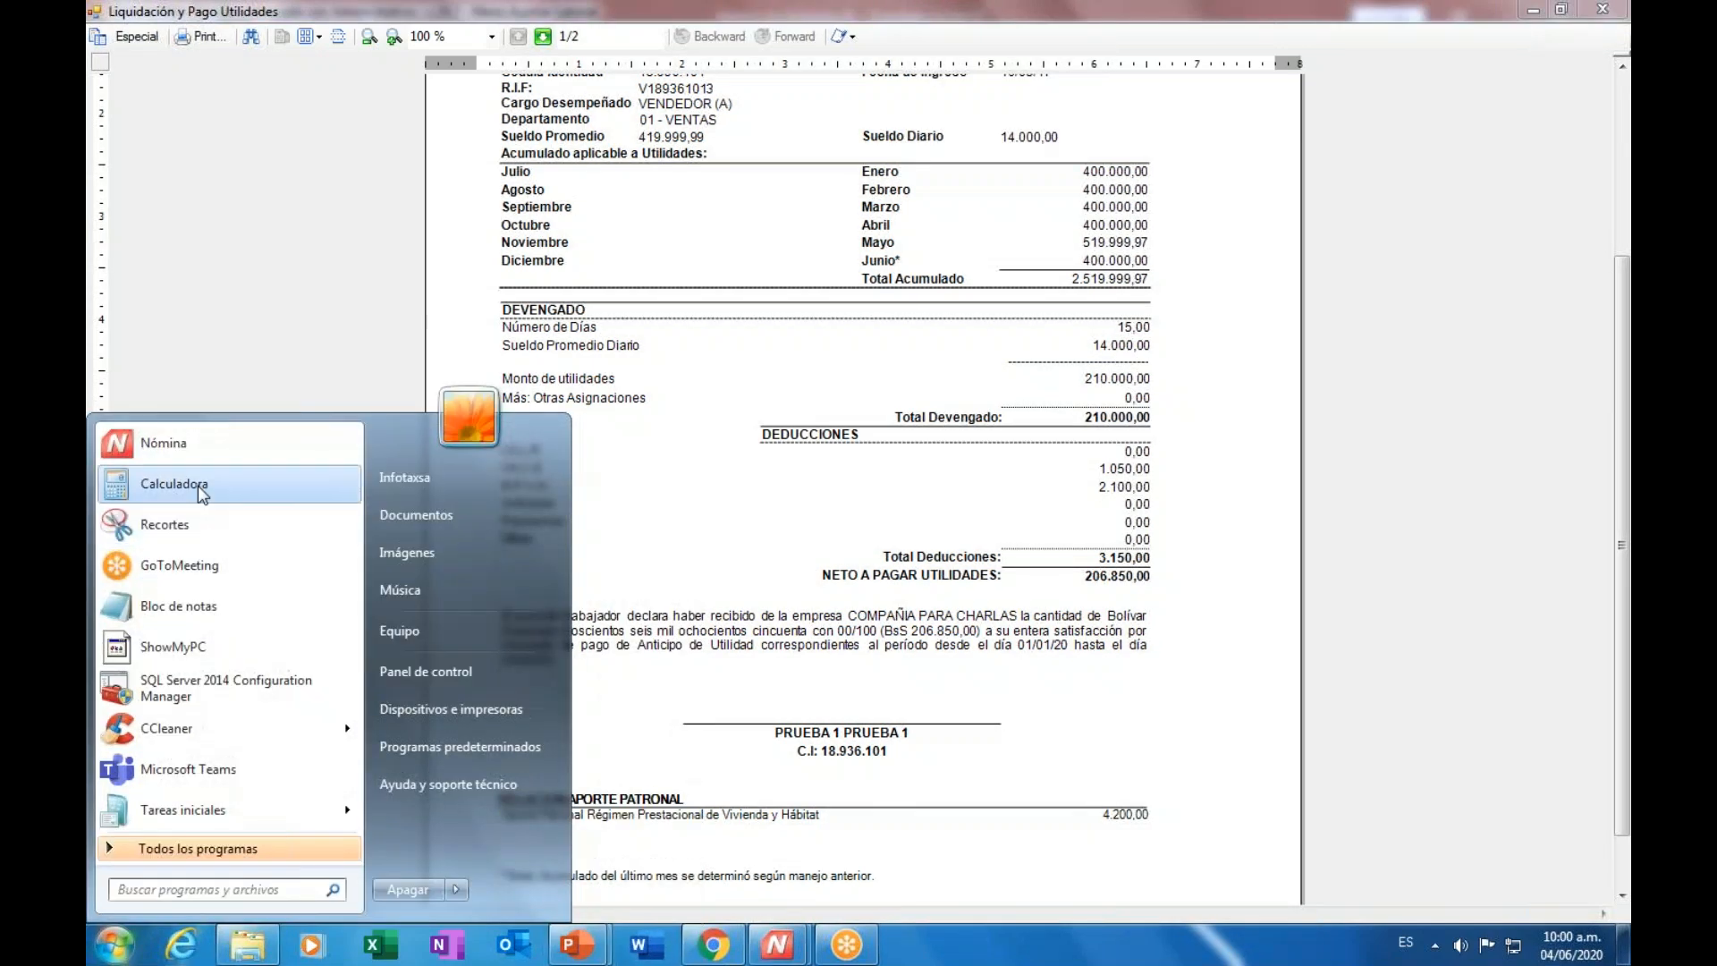
{"action": "left_click", "coordinate": [200, 489]}
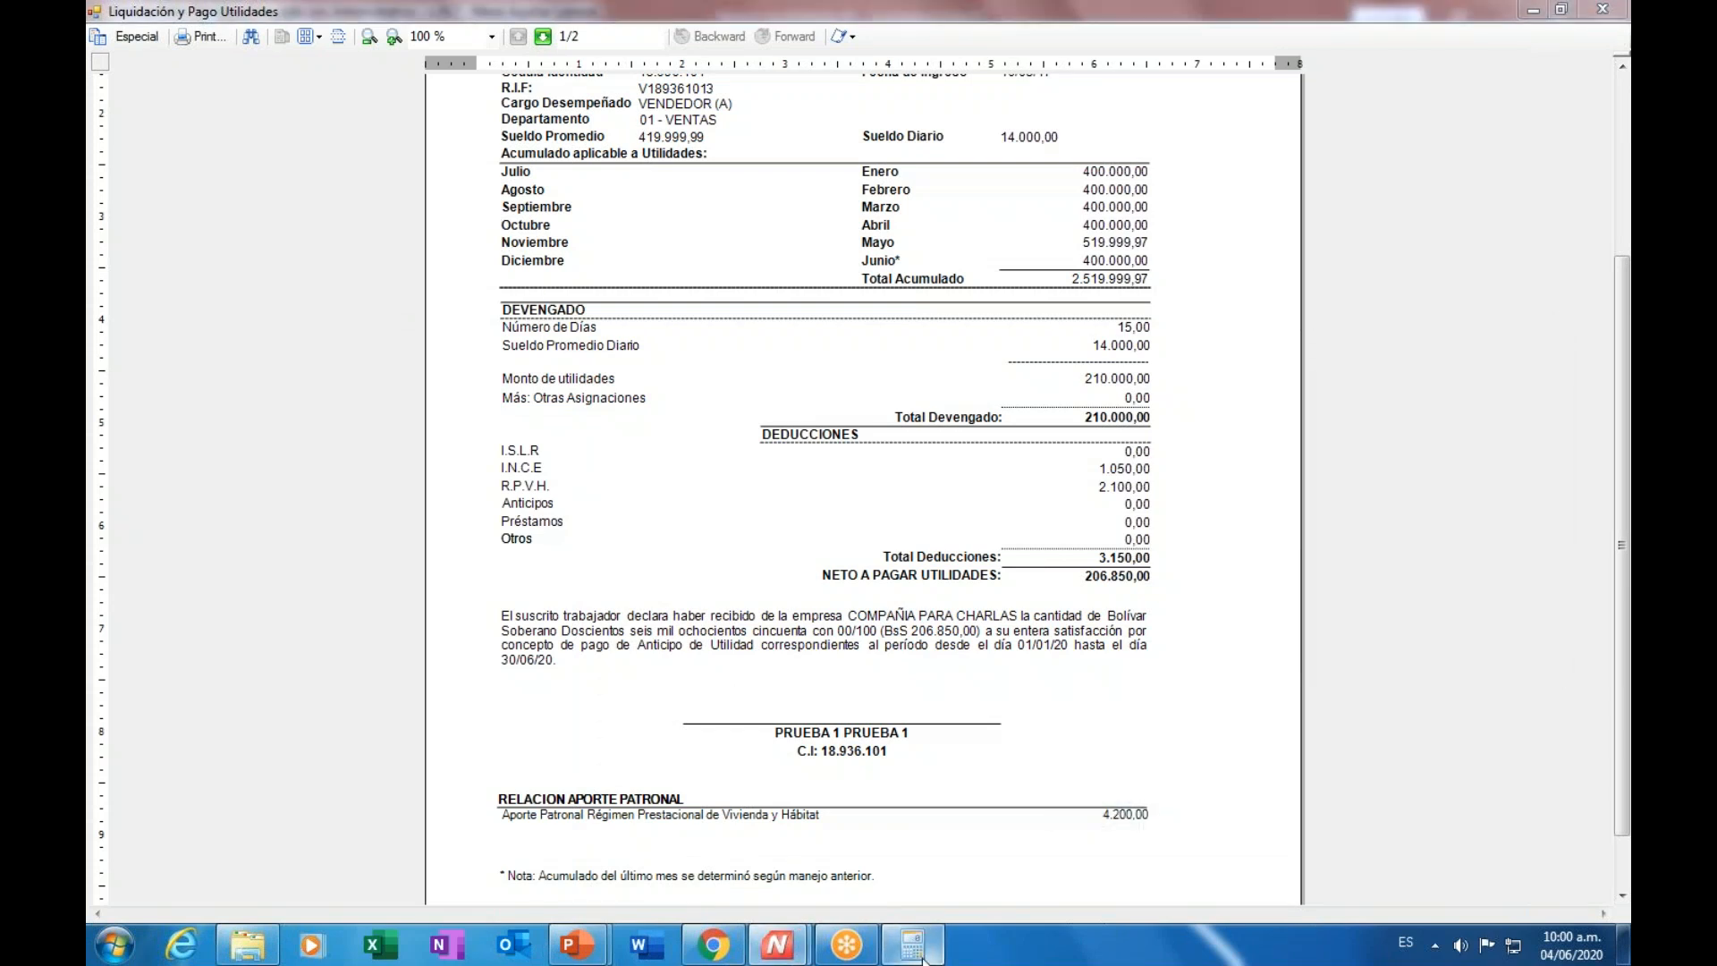
{"action": "left_click", "coordinate": [1251, 82]}
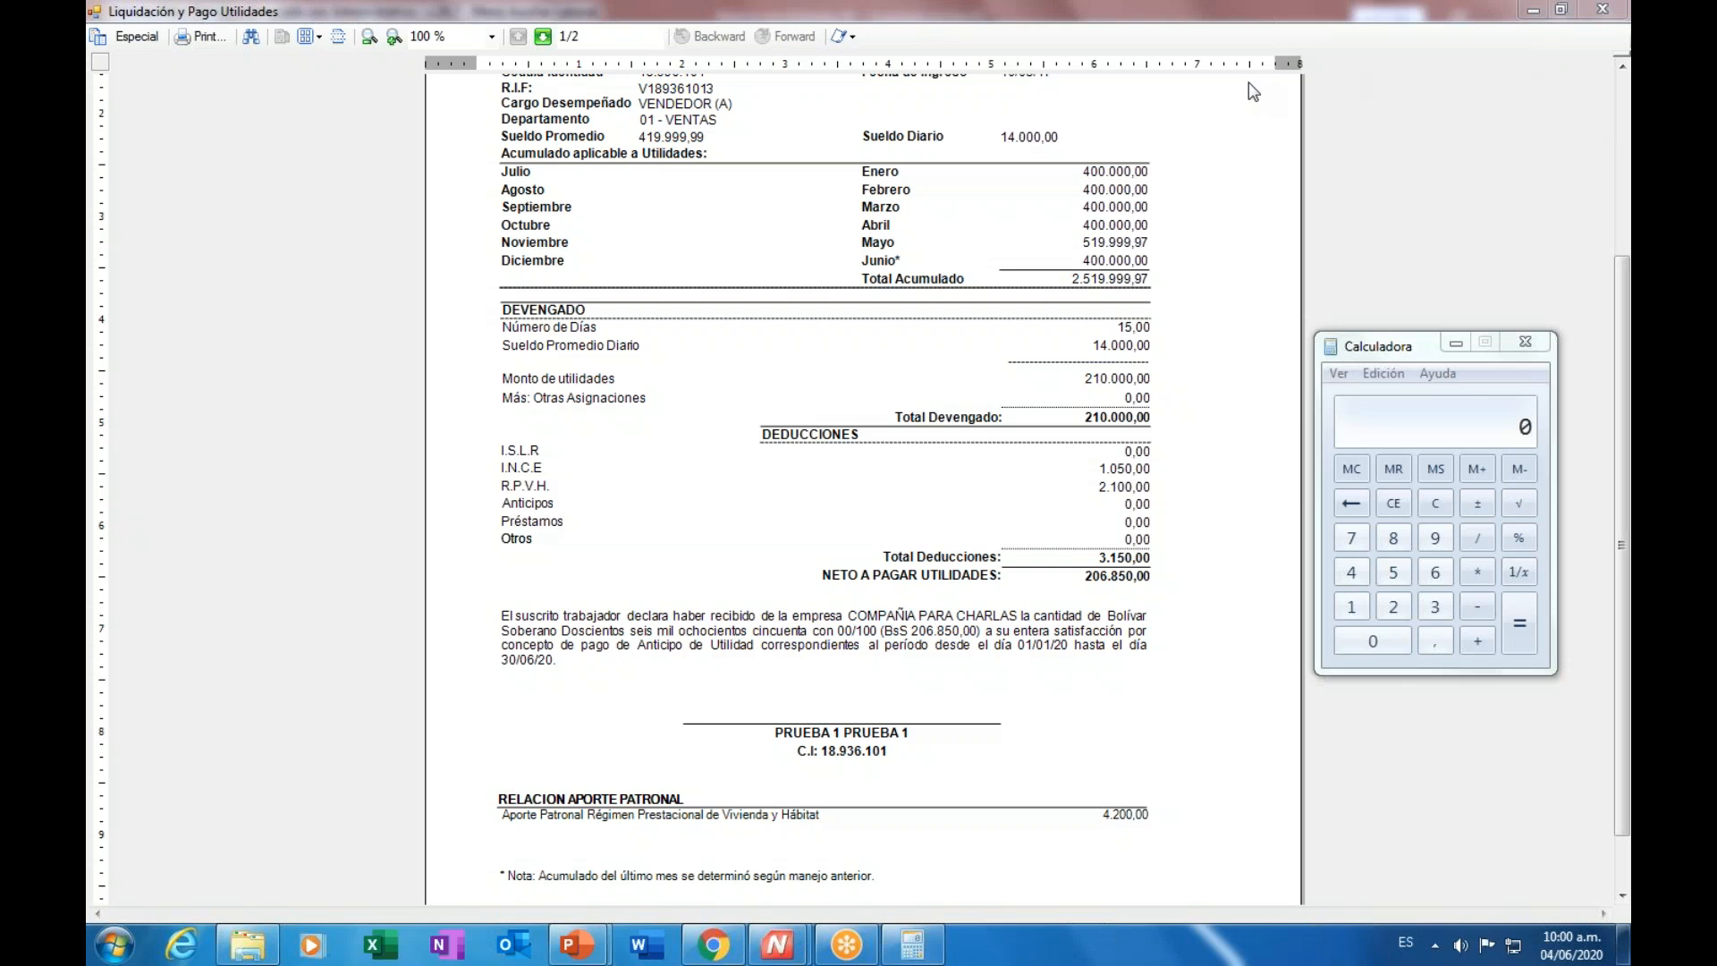
{"action": "left_click_drag", "start_coordinate": [1404, 342], "coordinate": [259, 254]}
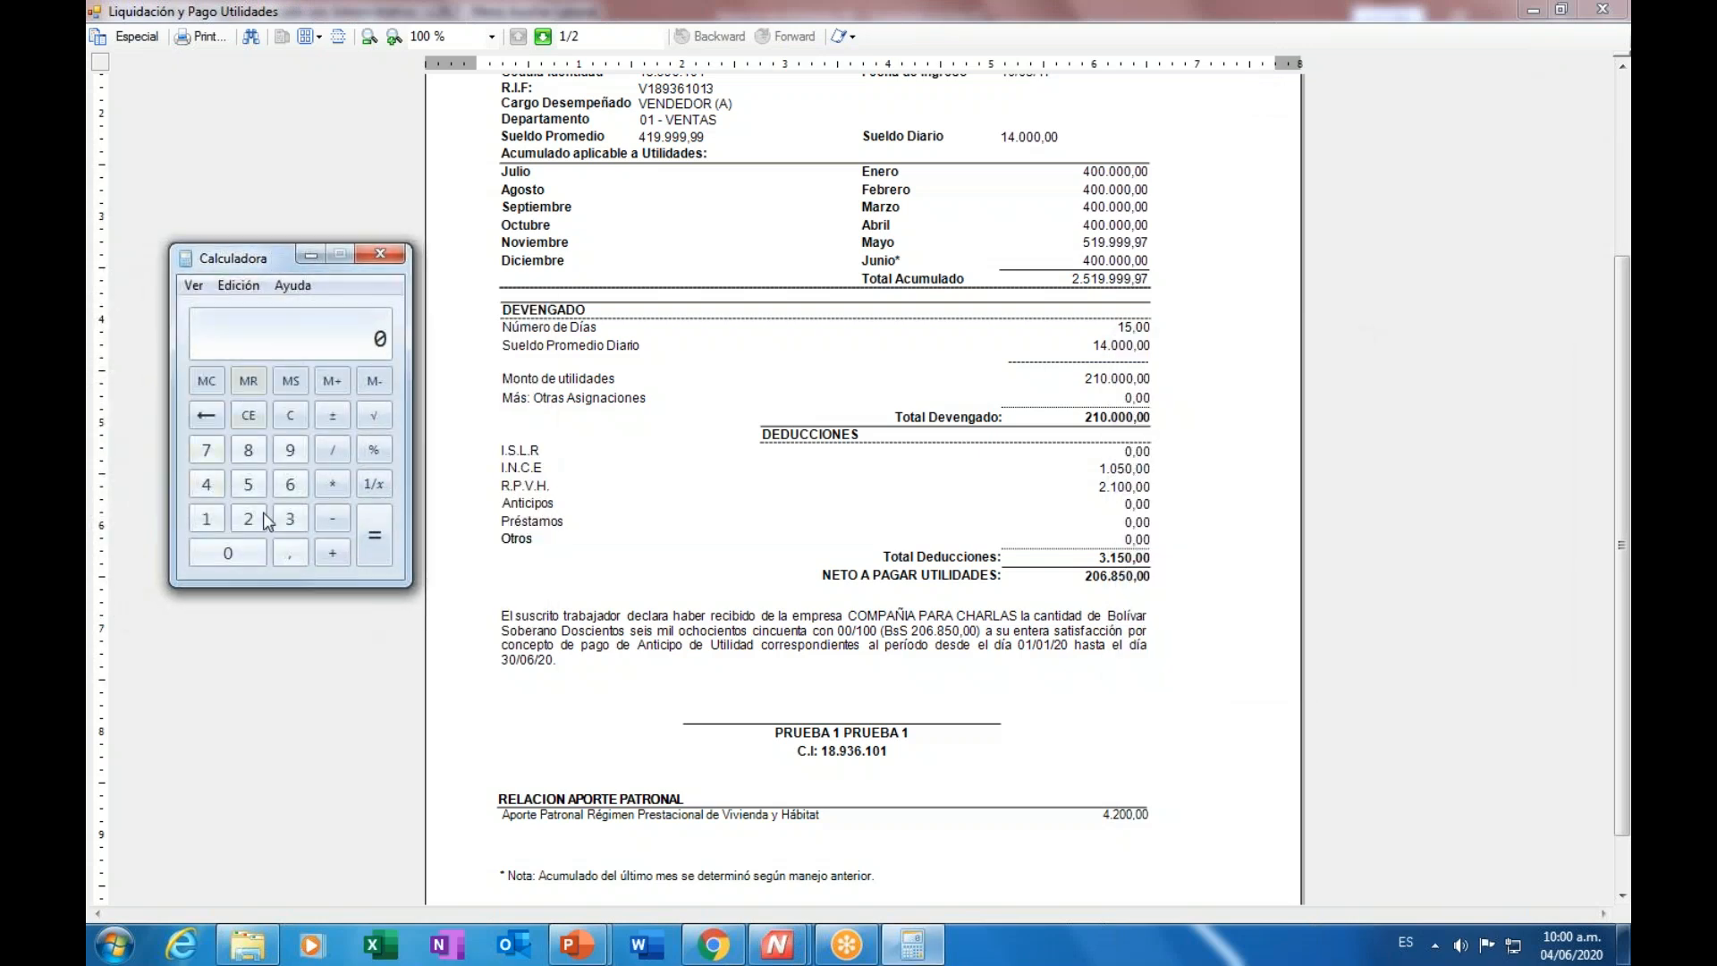
- Calculate the six-month utilidades days as 30 / 12 * 6 to check the receipt's number of days
{"action": "left_click", "coordinate": [288, 520]}
{"action": "key", "text": "0"}
{"action": "key", "text": "slash"}
{"action": "type", "text": "12"}
{"action": "key", "text": "Return"}
{"action": "key", "text": "asterisk"}
{"action": "type", "text": "6"}
{"action": "key", "text": "Return"}
{"action": "left_click", "coordinate": [1255, 47]}
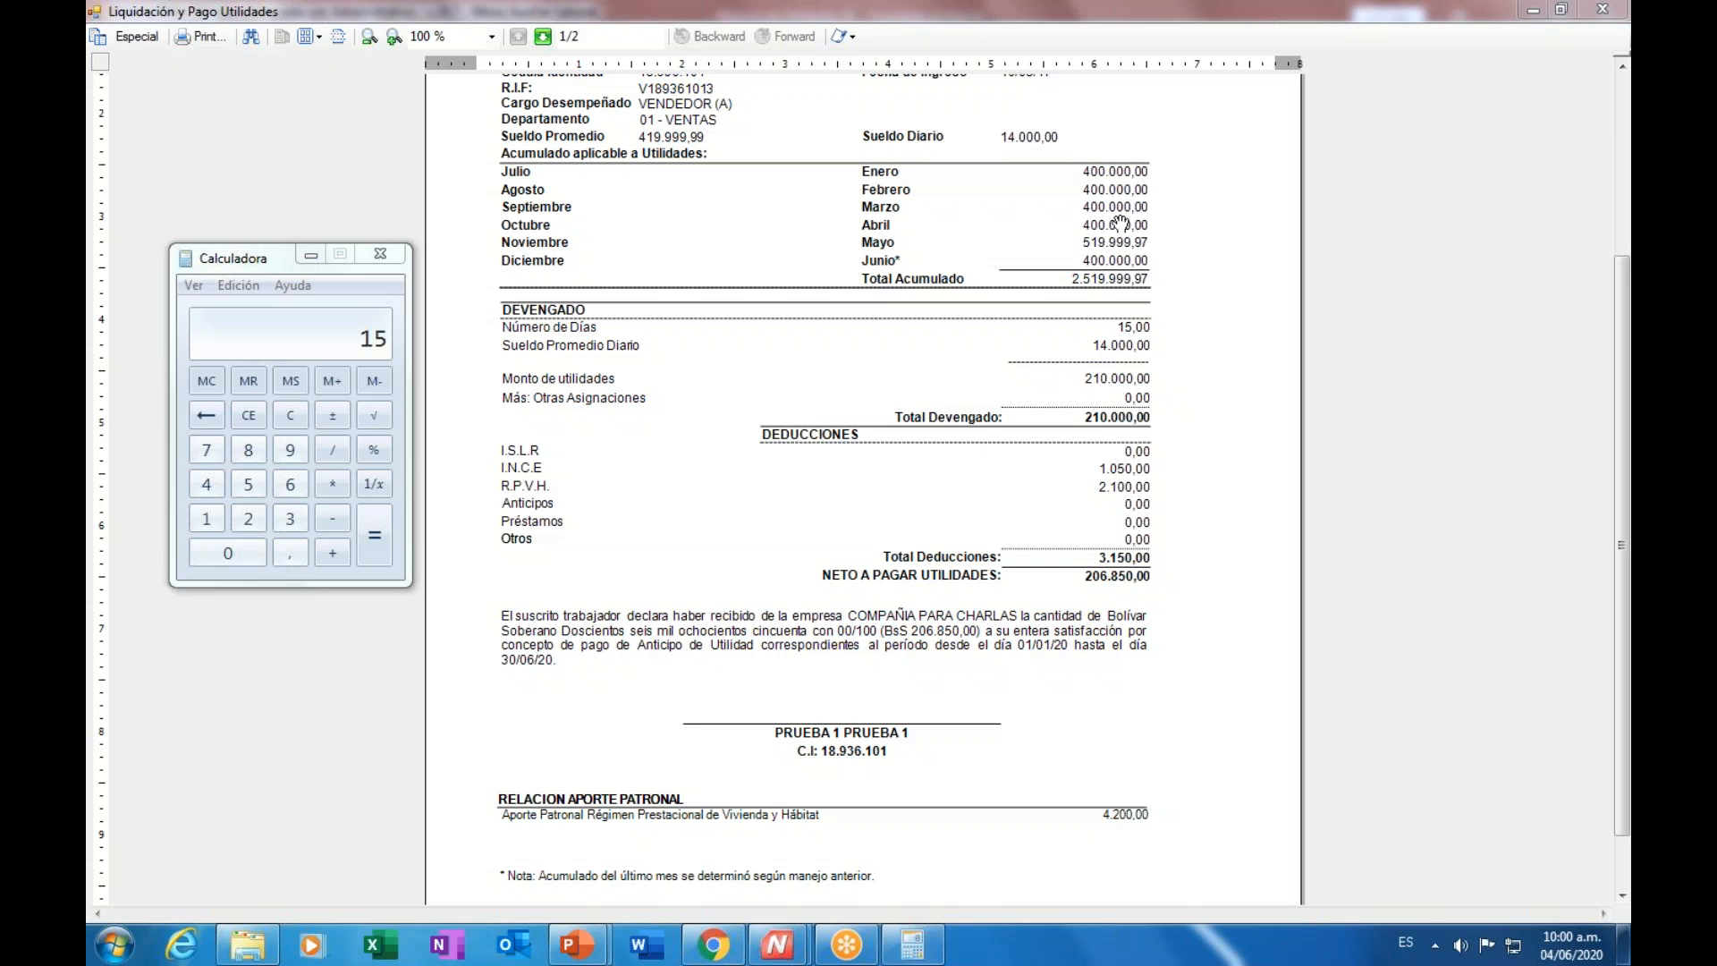
- Calculate the average daily salary by dividing the total accumulated 2519999,97 by 6 and the result by 30
{"action": "left_click", "coordinate": [249, 420]}
{"action": "left_click", "coordinate": [249, 418]}
{"action": "type", "text": "2519"}
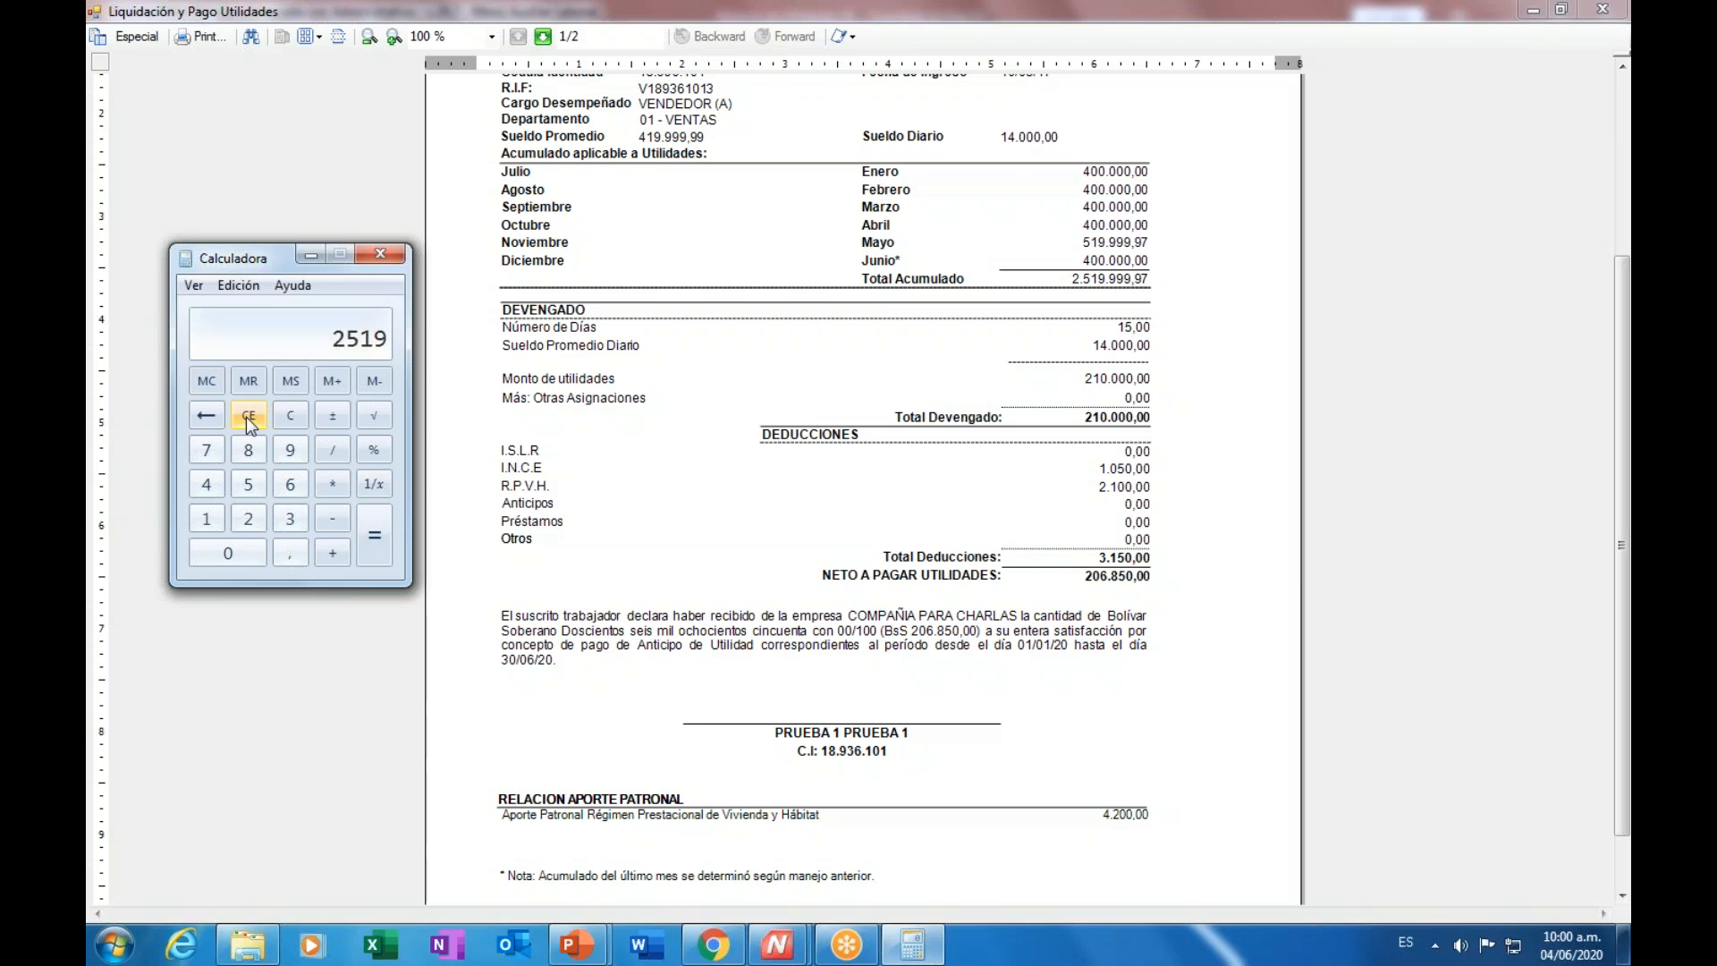
{"action": "type", "text": "9999,97"}
{"action": "key", "text": "slash"}
{"action": "type", "text": "6"}
{"action": "key", "text": "Return"}
{"action": "key", "text": "slash"}
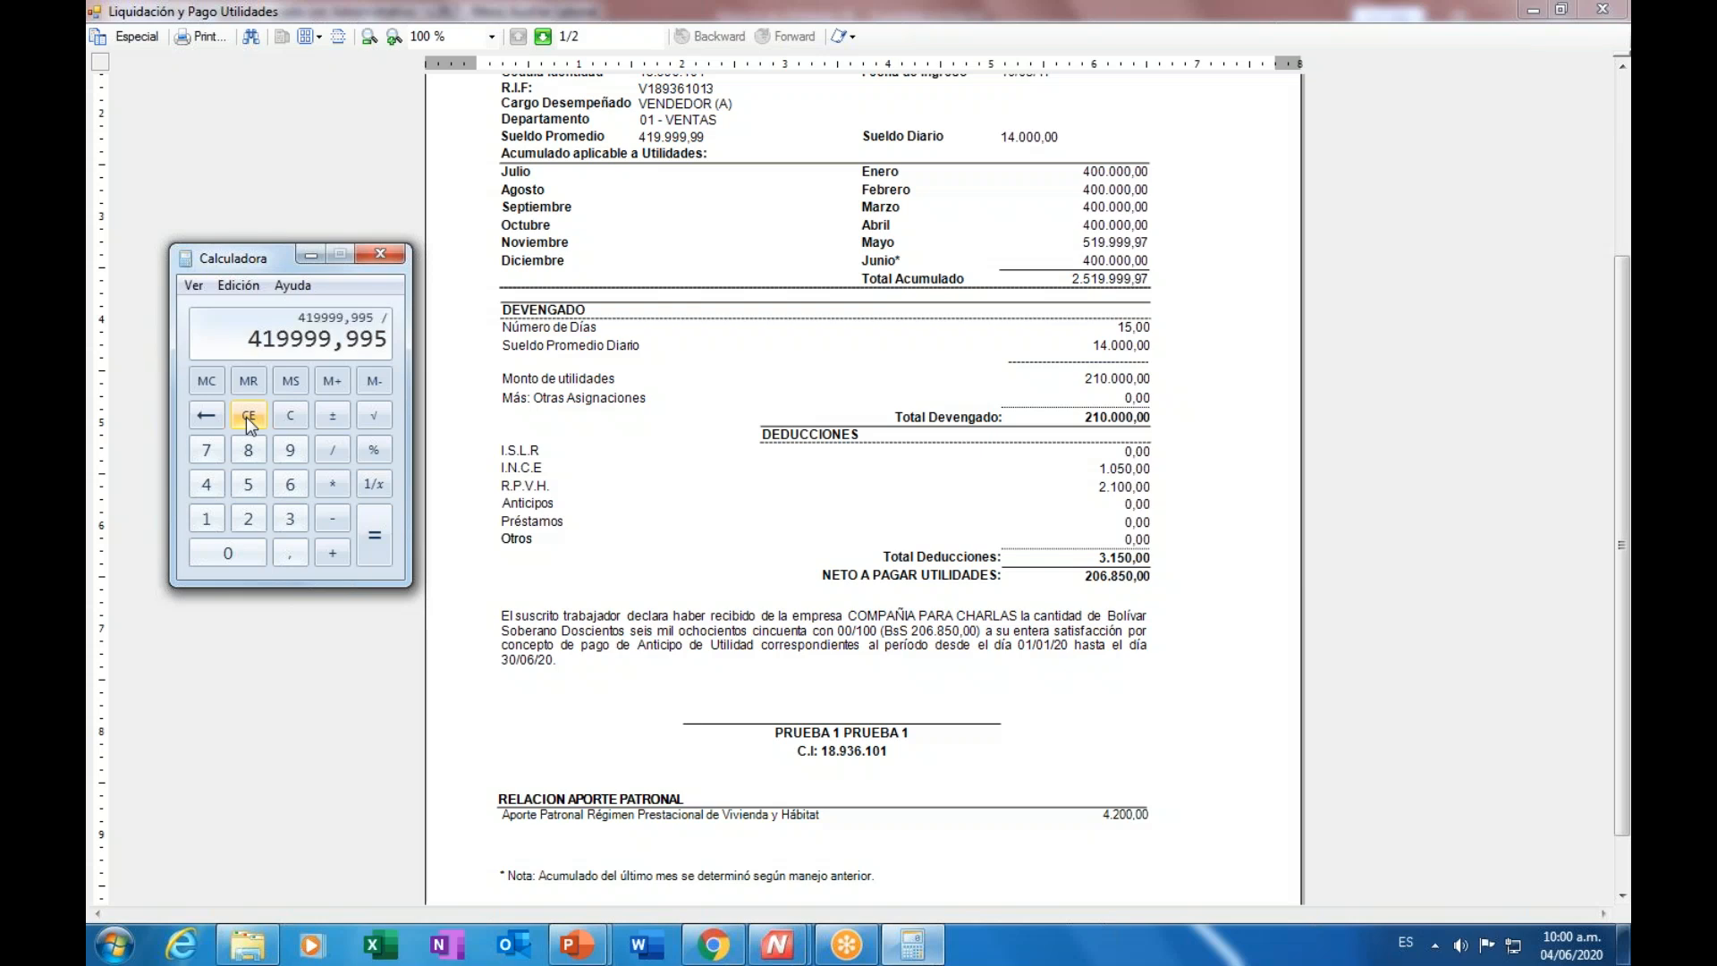
{"action": "type", "text": "30"}
{"action": "key", "text": "Return"}
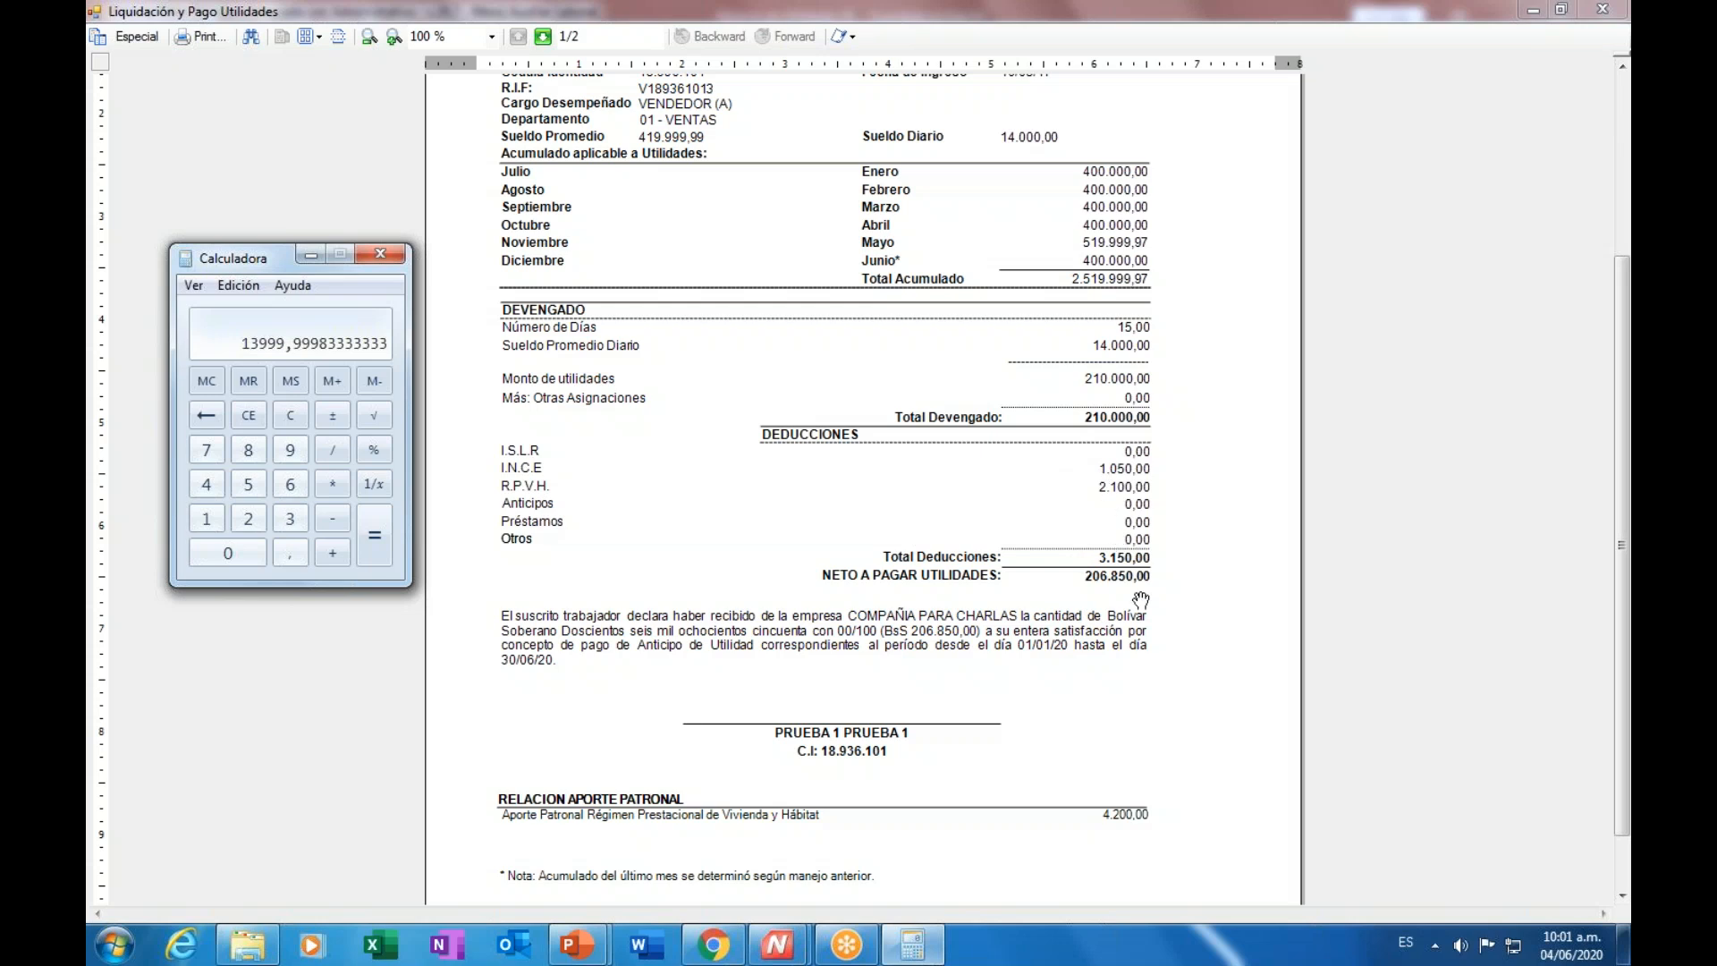
- Review the second worker's utilidades receipt and close the report preview
{"action": "left_click", "coordinate": [727, 768]}
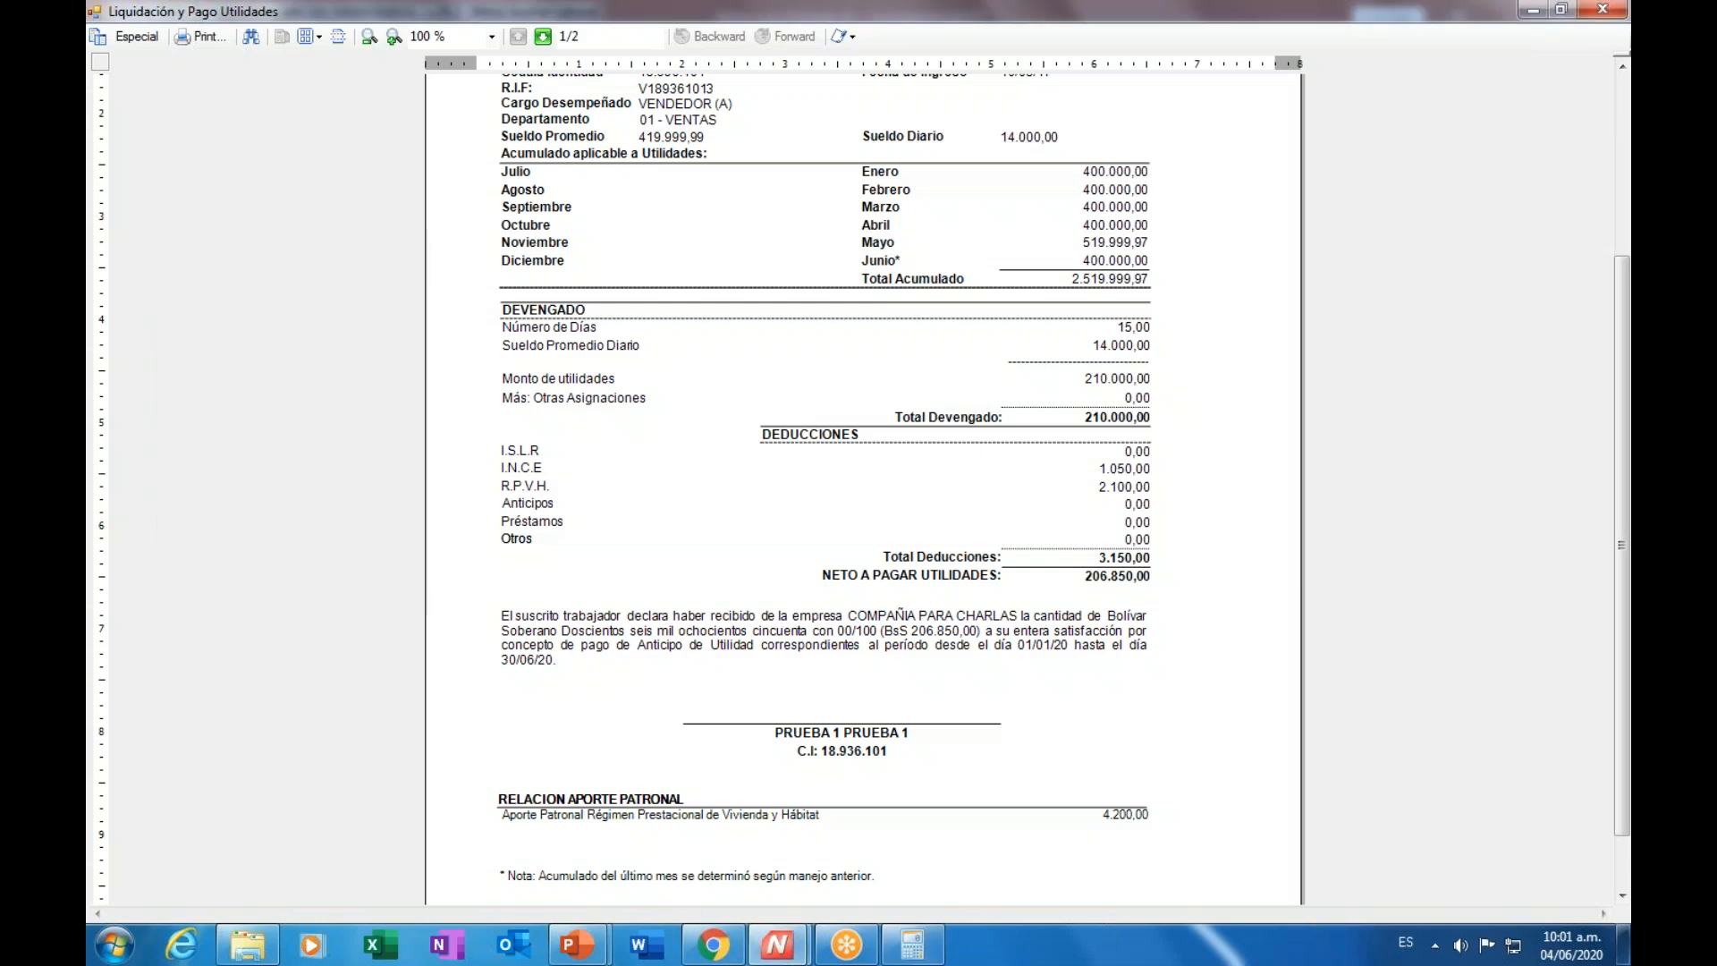
{"action": "left_click", "coordinate": [543, 37]}
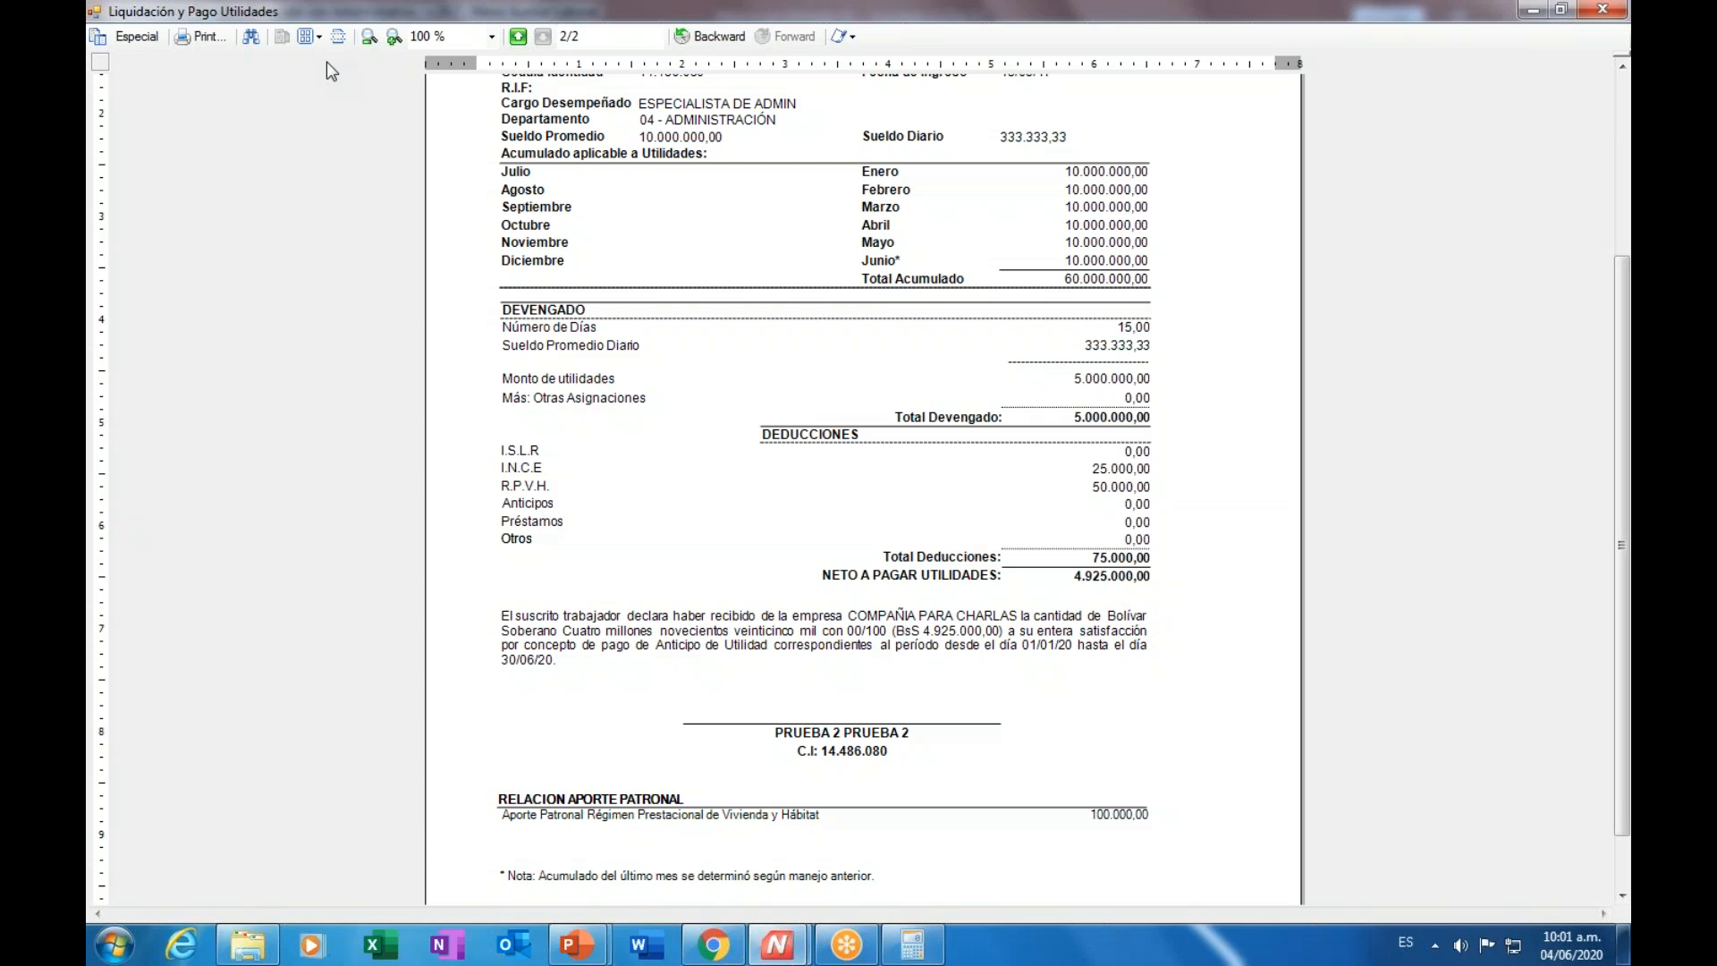
{"action": "left_click", "coordinate": [1597, 14]}
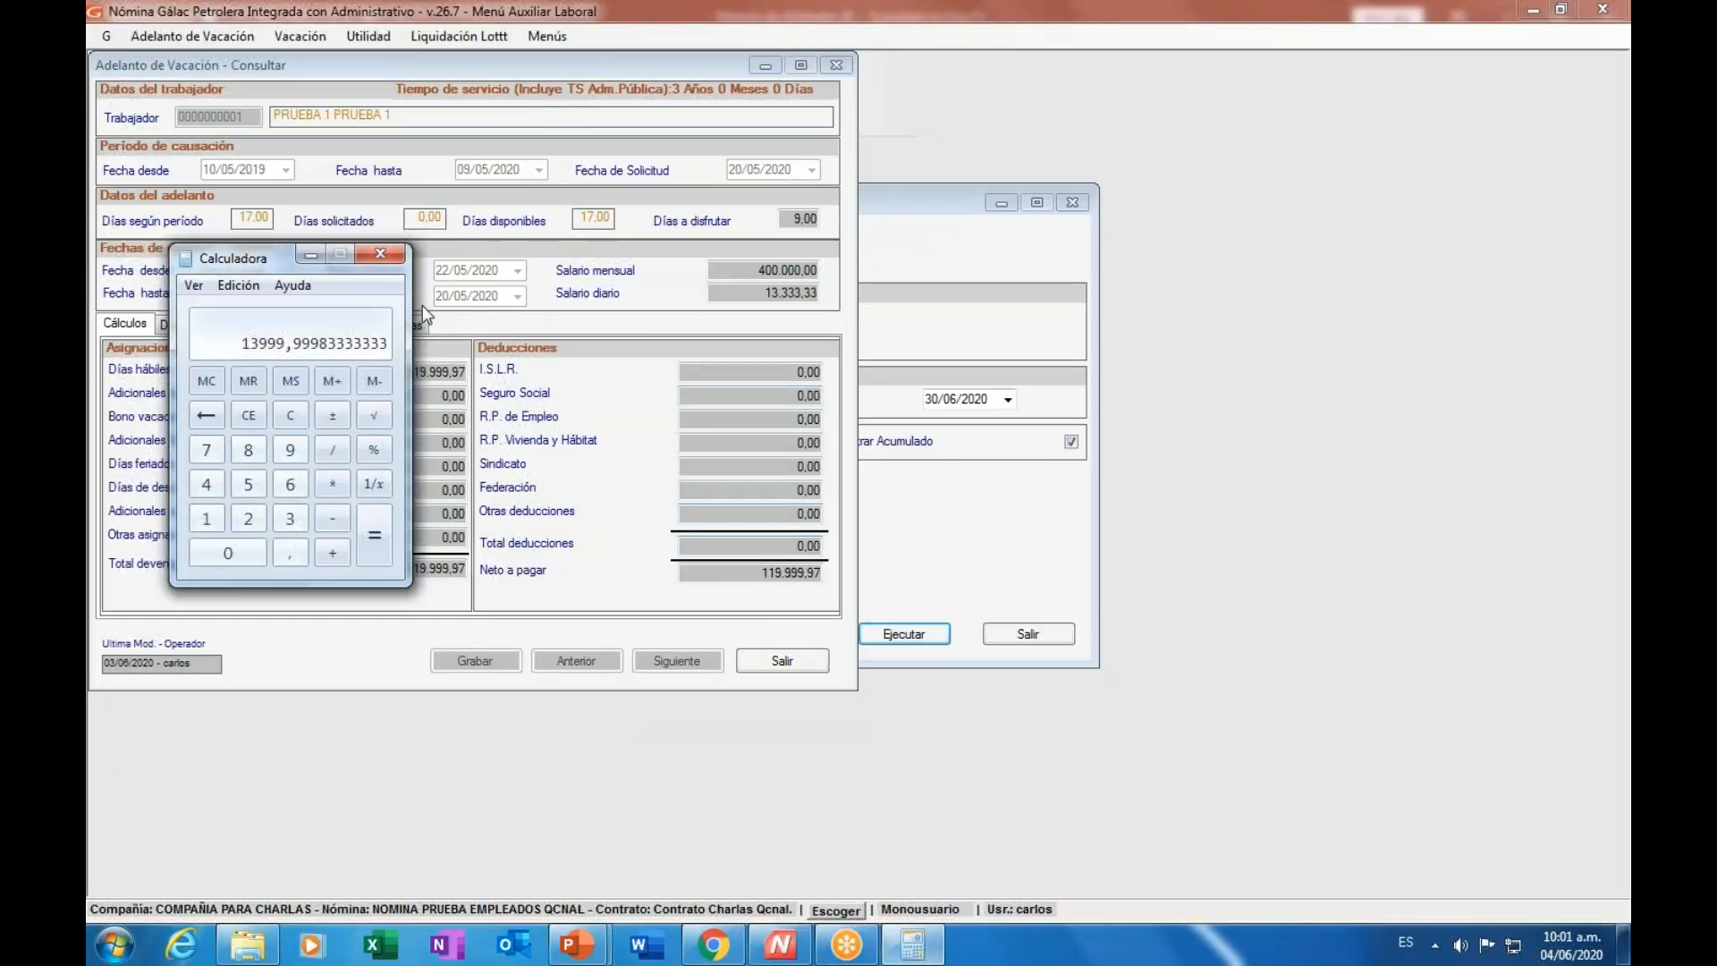
- Close the calculator, the vacation advance record and the utilidades report window
{"action": "left_click", "coordinate": [380, 255]}
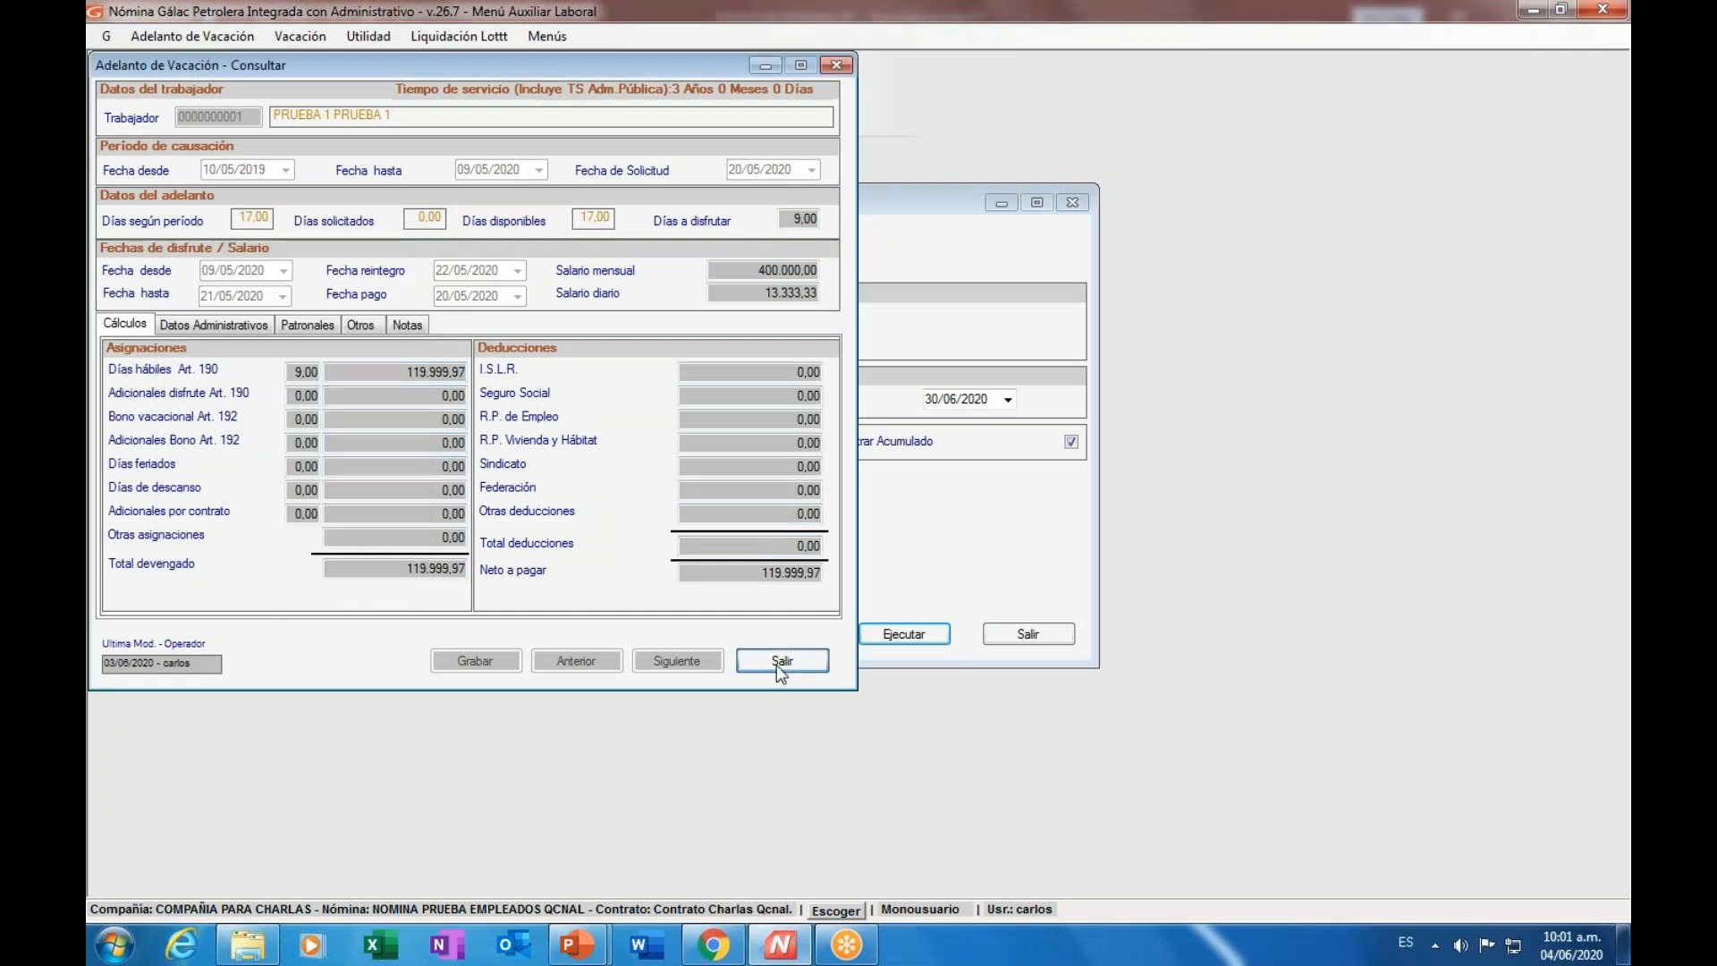
{"action": "left_click", "coordinate": [778, 662]}
{"action": "left_click", "coordinate": [688, 224]}
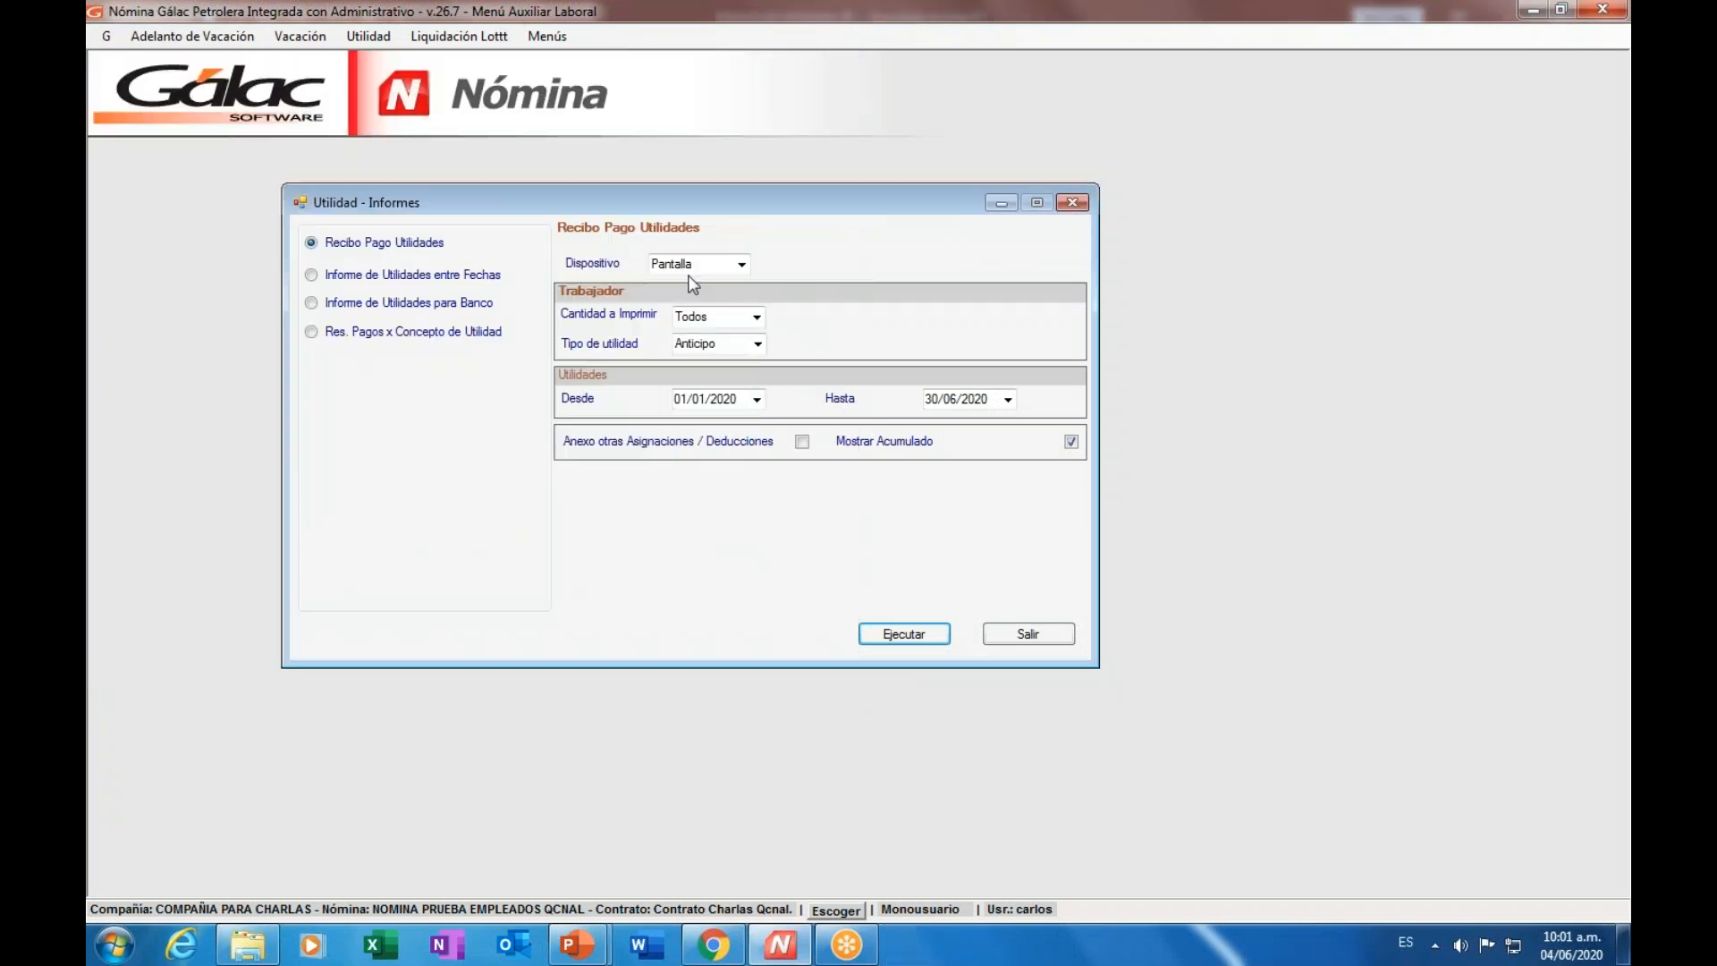
{"action": "left_click", "coordinate": [1027, 635]}
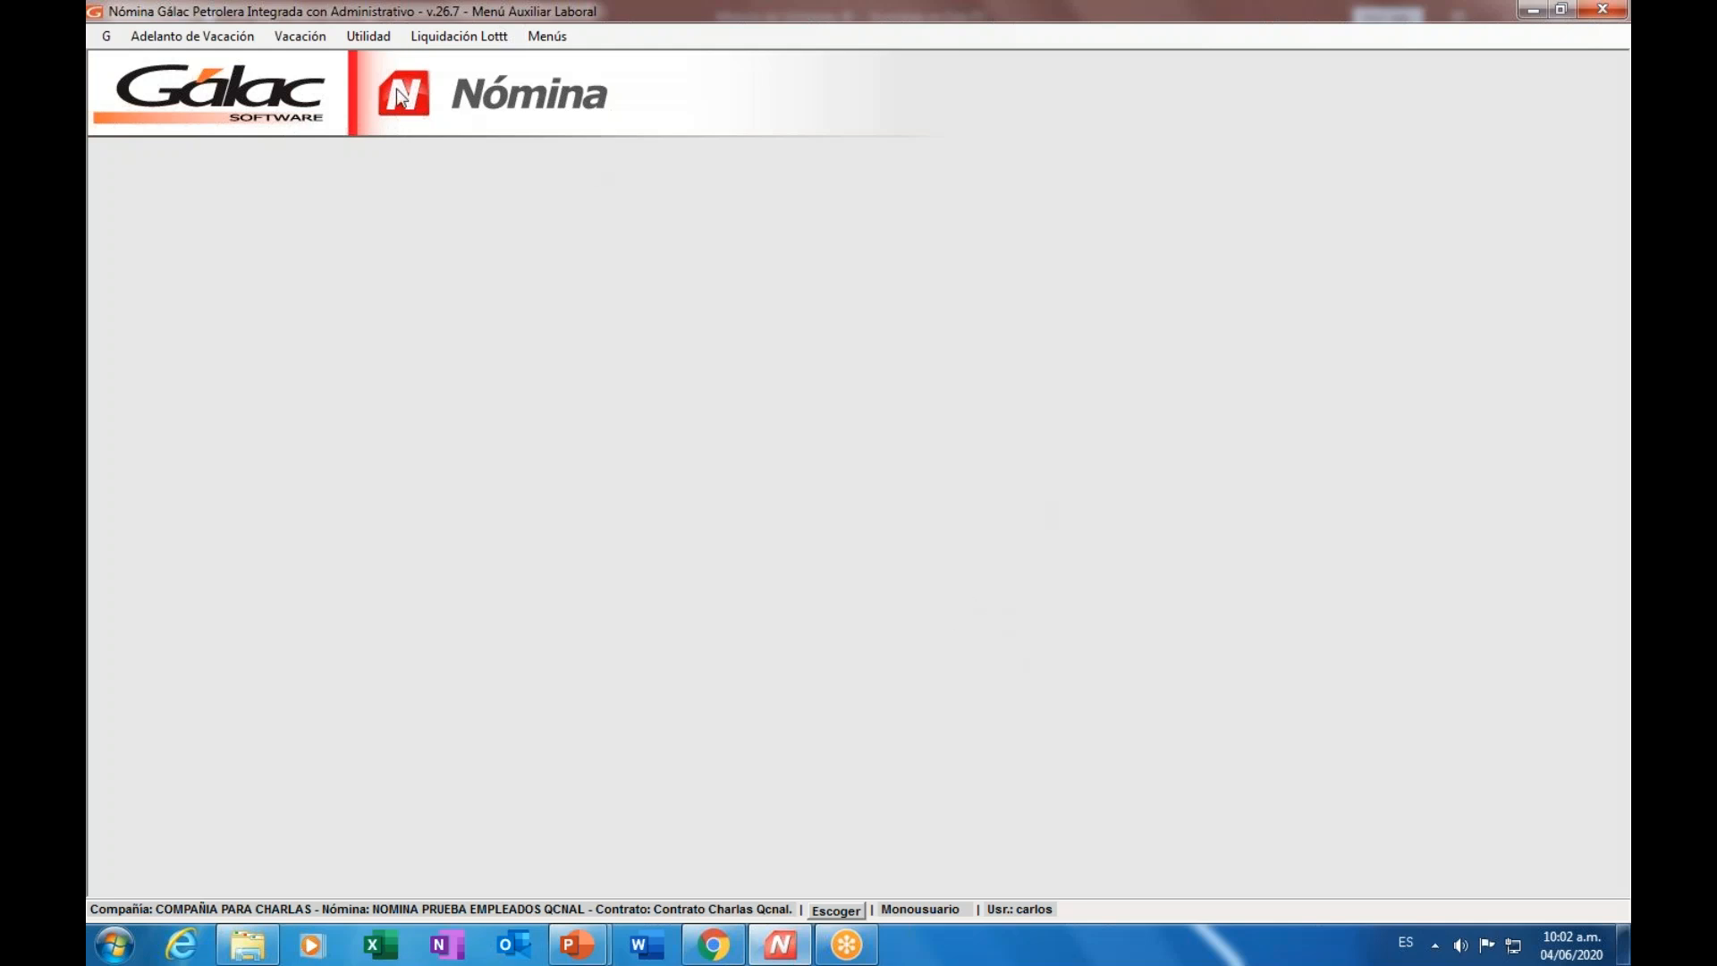
- Start a new utilidades generation and set its period to end on 30/06/2020
{"action": "left_click", "coordinate": [386, 41]}
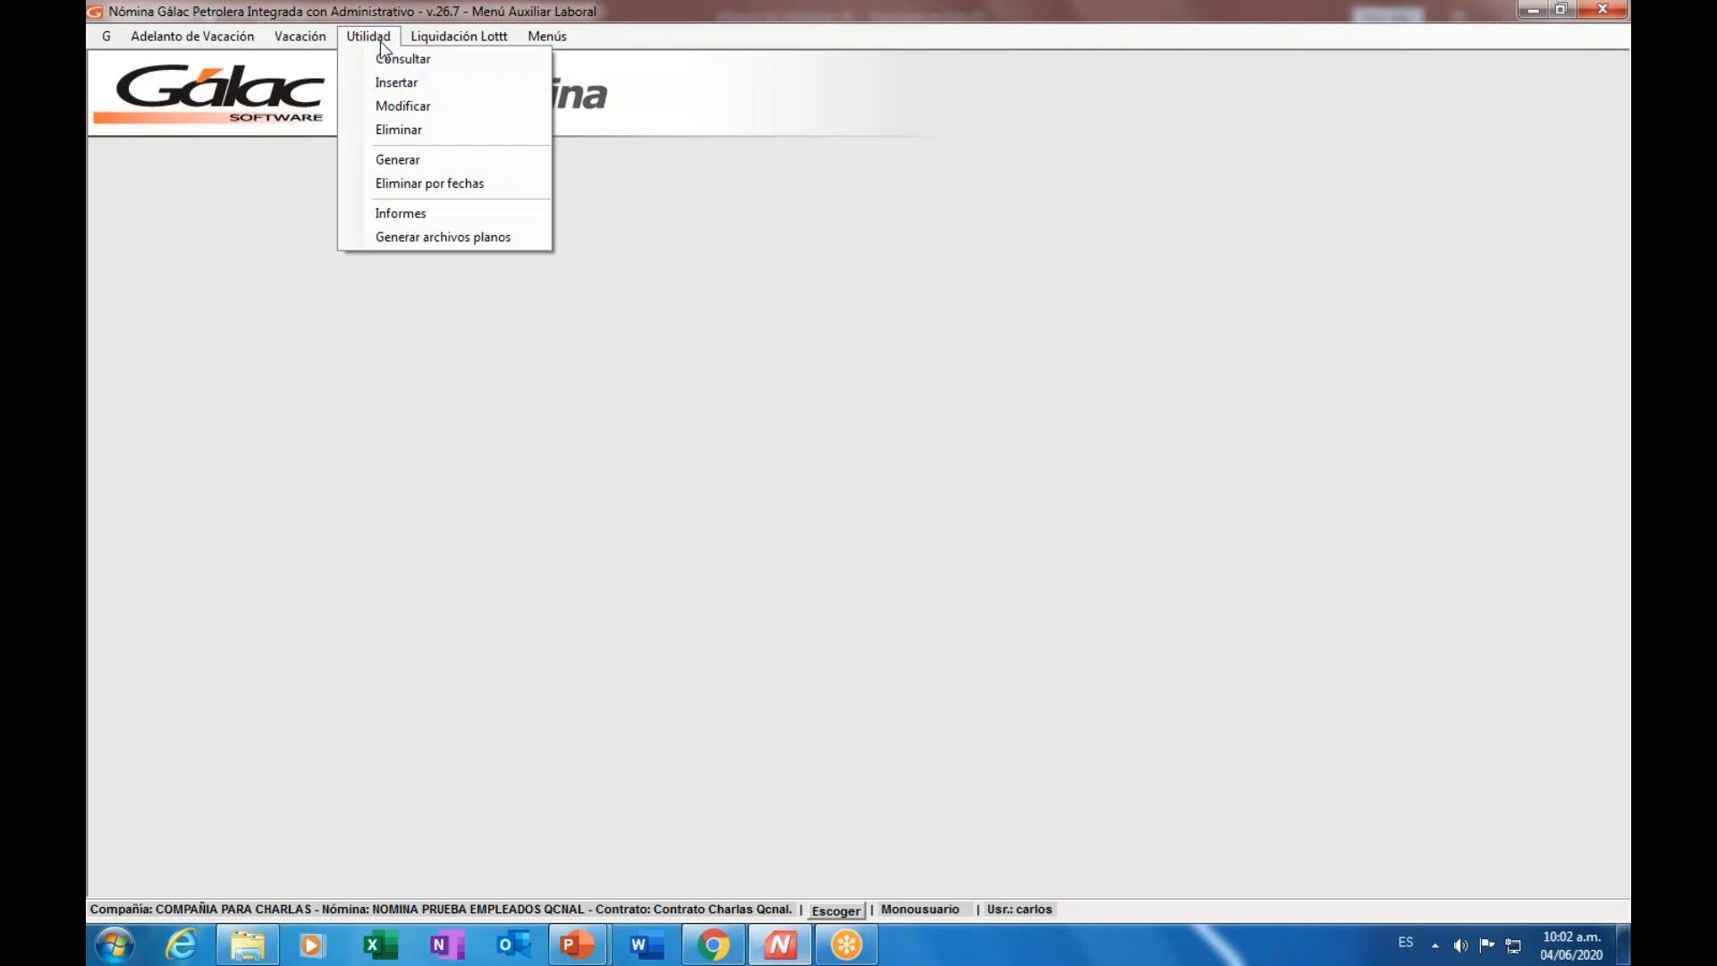
{"action": "left_click", "coordinate": [421, 159]}
{"action": "left_click_drag", "start_coordinate": [349, 68], "coordinate": [705, 136]}
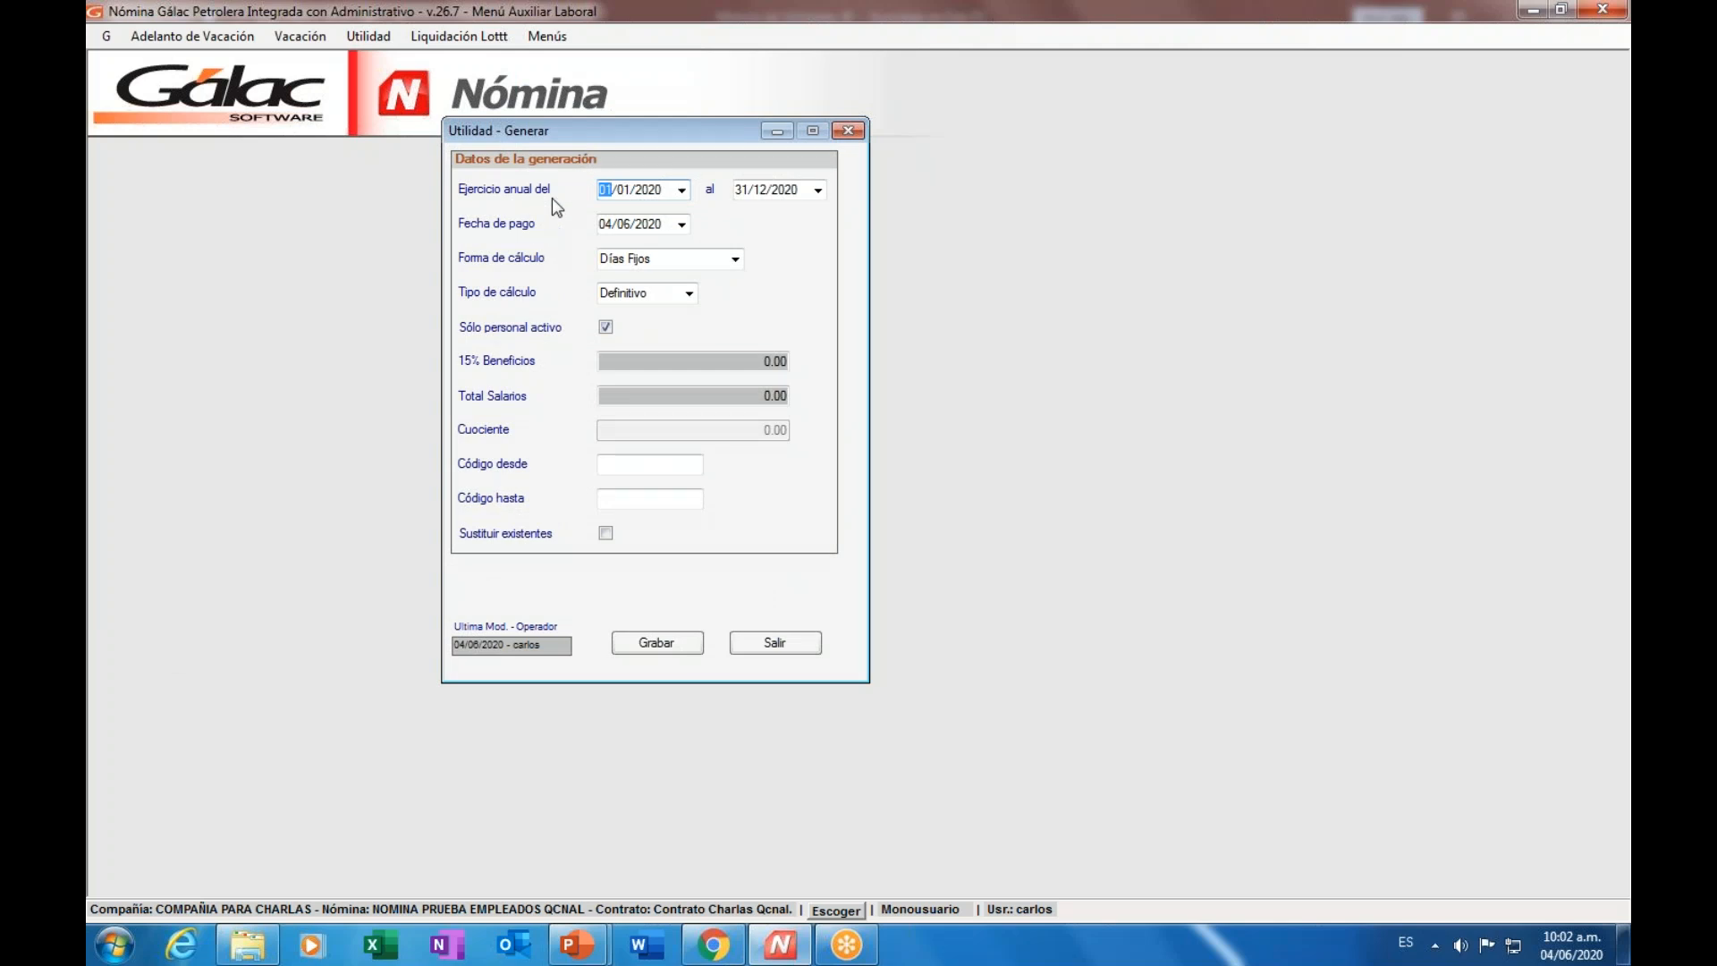
{"action": "left_click", "coordinate": [626, 197]}
{"action": "left_click", "coordinate": [756, 195]}
{"action": "type", "text": "06"}
{"action": "key", "text": "Tab"}
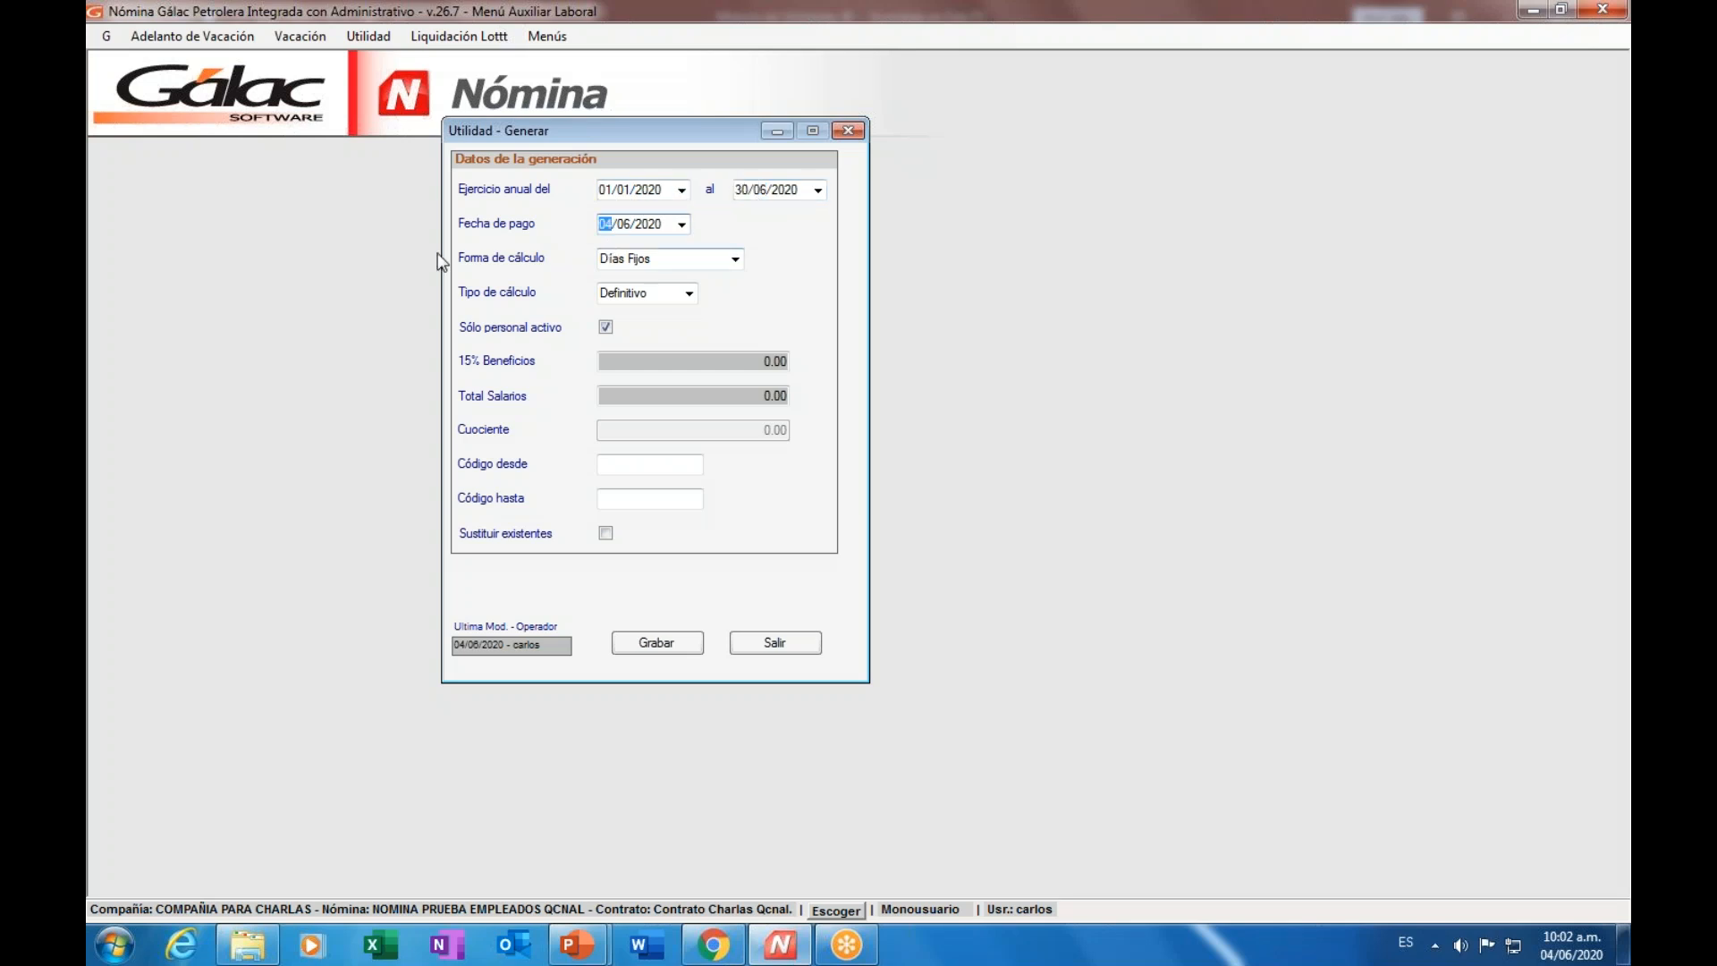
- Set the payment date to 05/07/2020, with Días Fijos as the calculation form and Anticipo as the calculation type
{"action": "left_click", "coordinate": [628, 225]}
{"action": "left_click", "coordinate": [613, 225]}
{"action": "type", "text": "05/07"}
{"action": "left_click", "coordinate": [735, 259]}
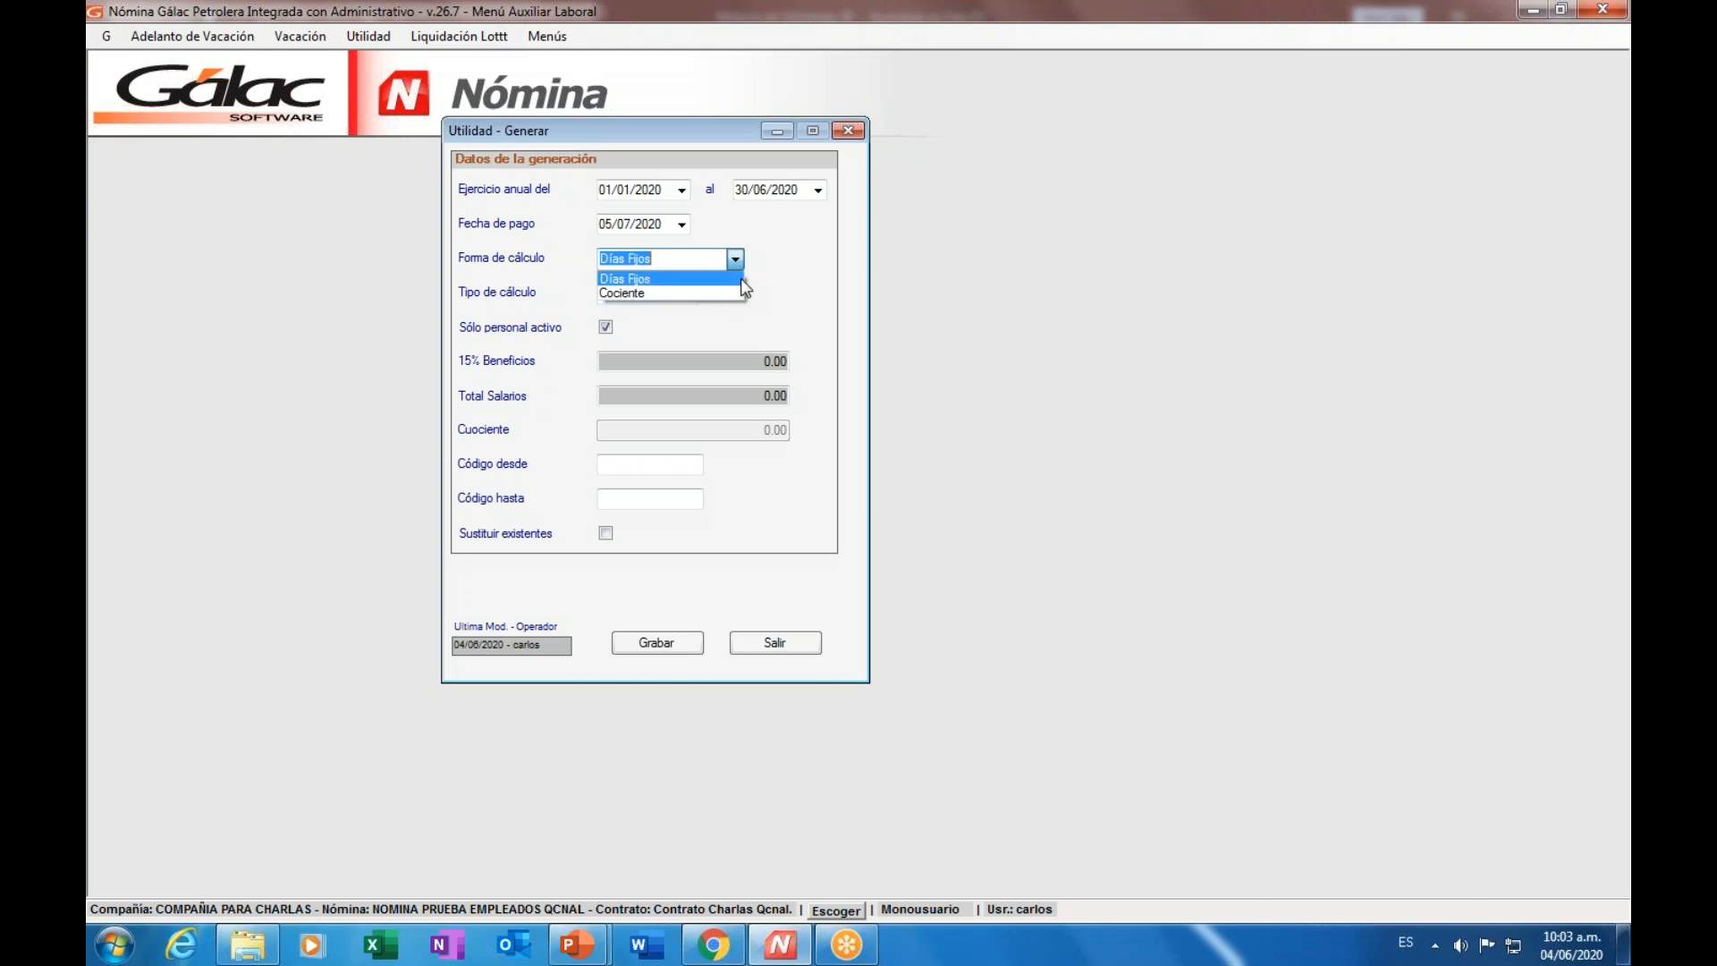
{"action": "left_click", "coordinate": [740, 278]}
{"action": "left_click", "coordinate": [688, 294]}
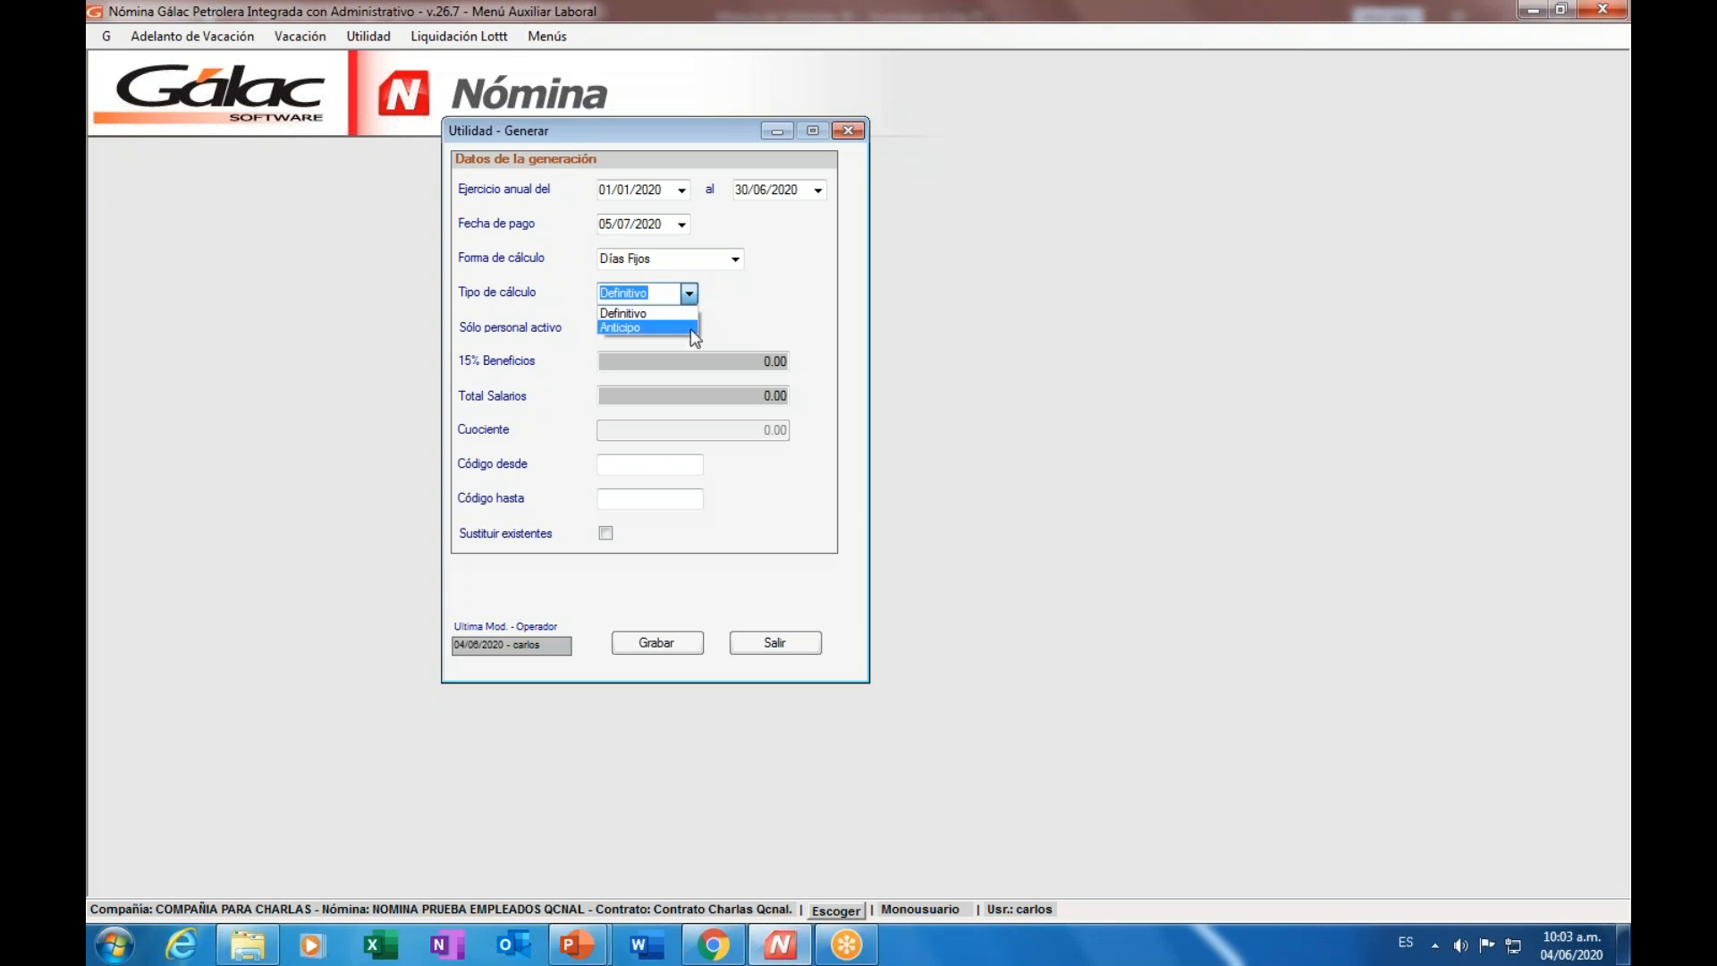
{"action": "left_click", "coordinate": [690, 329]}
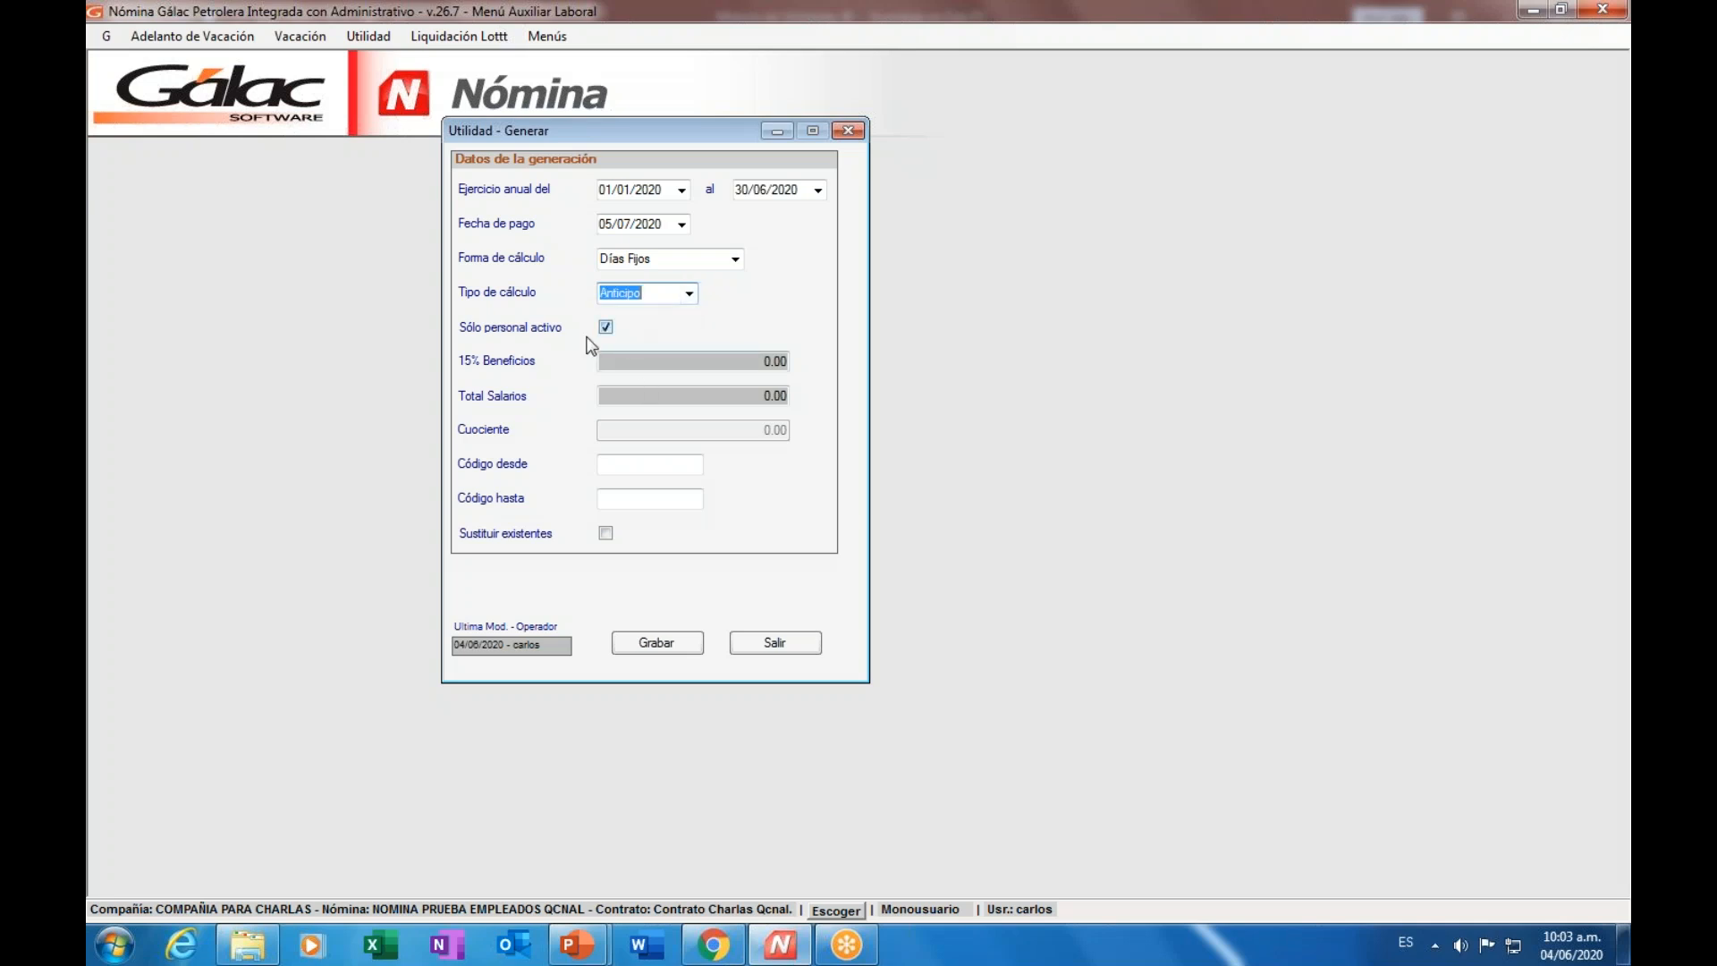
- Choose the range from the first to the second worker and leave the utilidades generation without saving
{"action": "left_click", "coordinate": [617, 467]}
{"action": "key", "text": "Tab"}
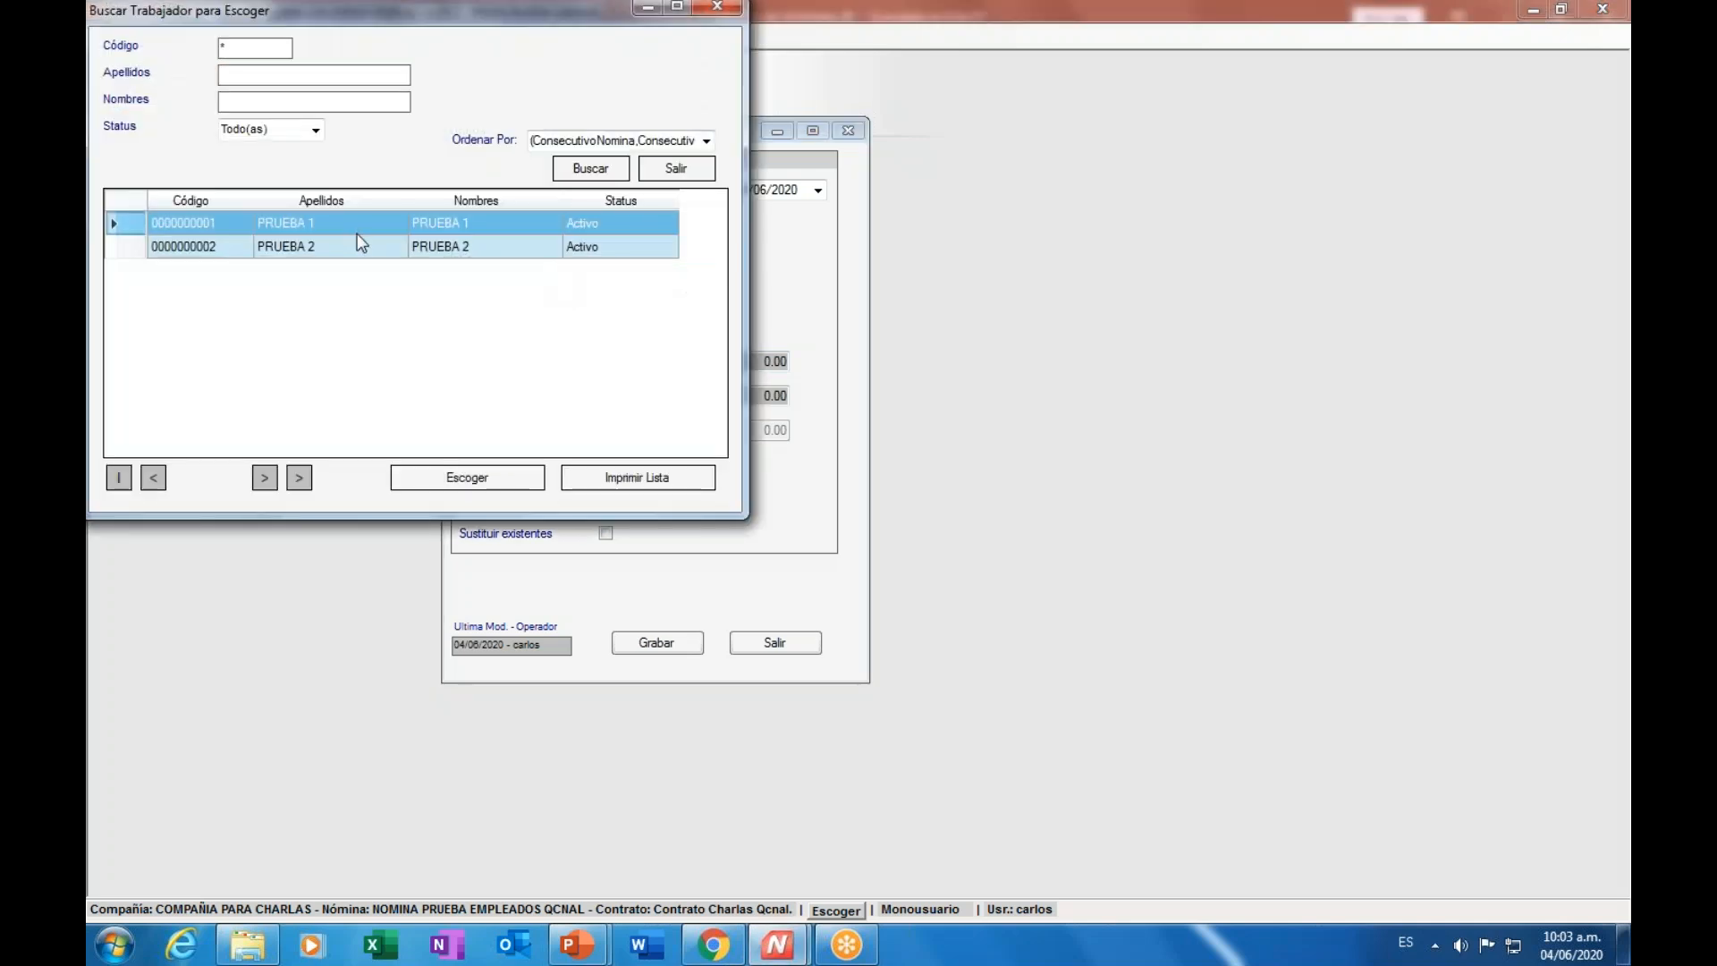
{"action": "double_click", "coordinate": [358, 223]}
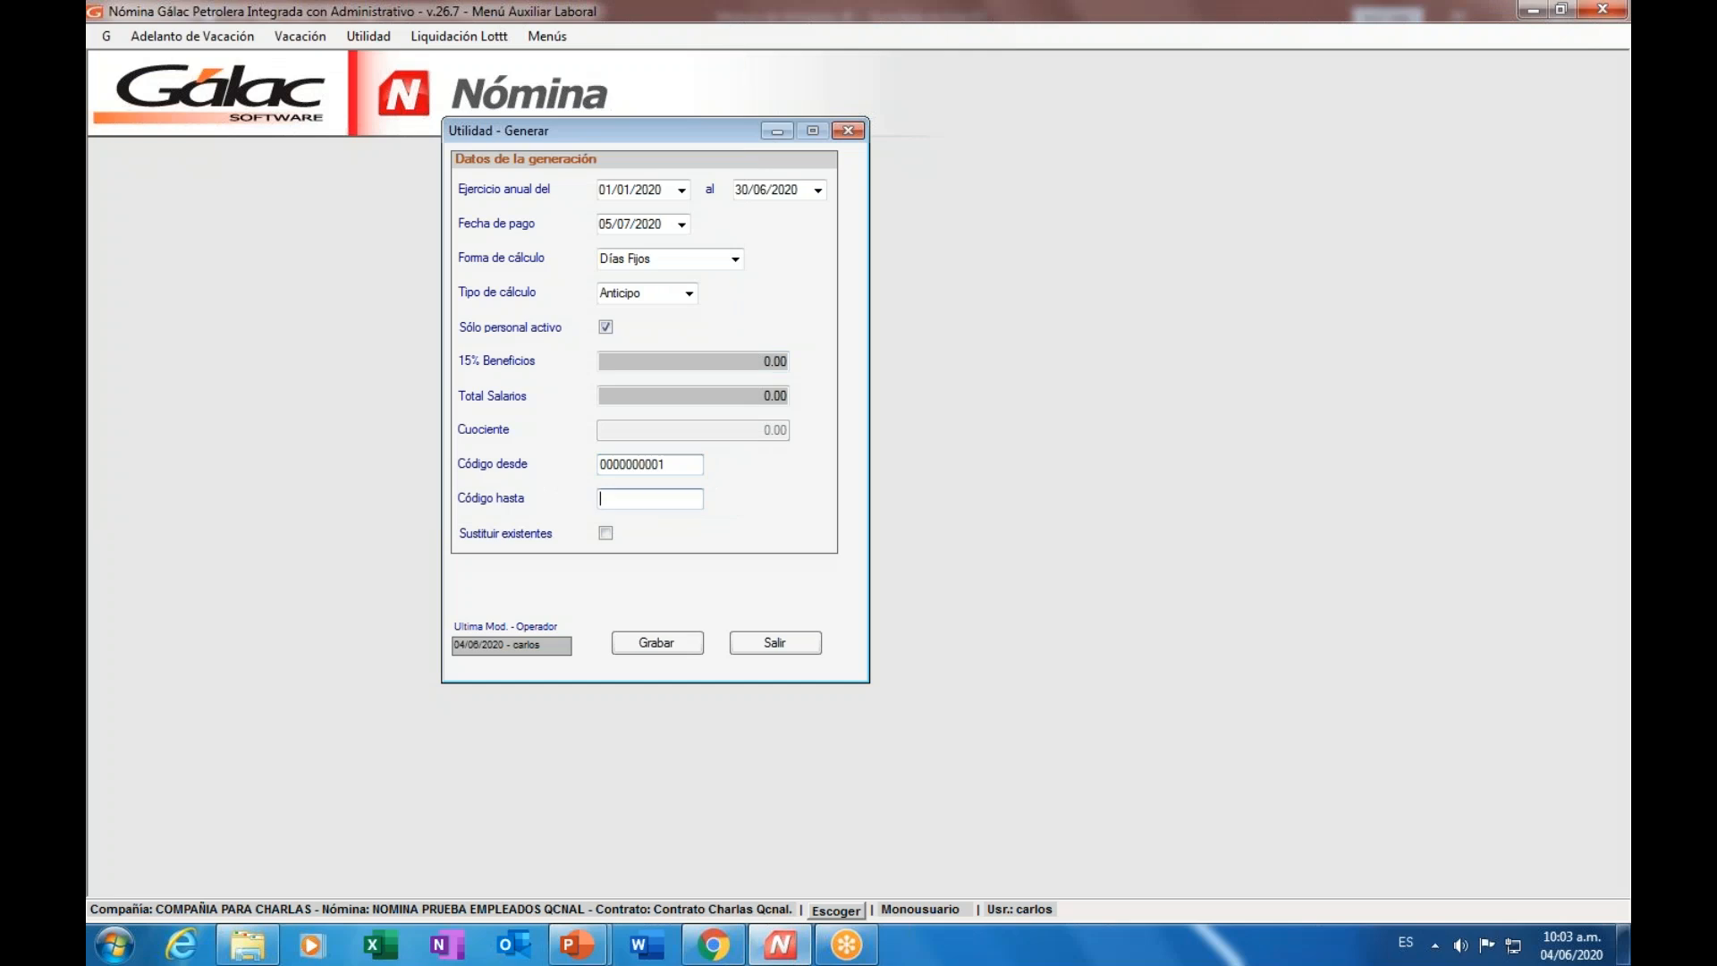
{"action": "key", "text": "Tab"}
{"action": "double_click", "coordinate": [399, 247]}
{"action": "left_click", "coordinate": [799, 645]}
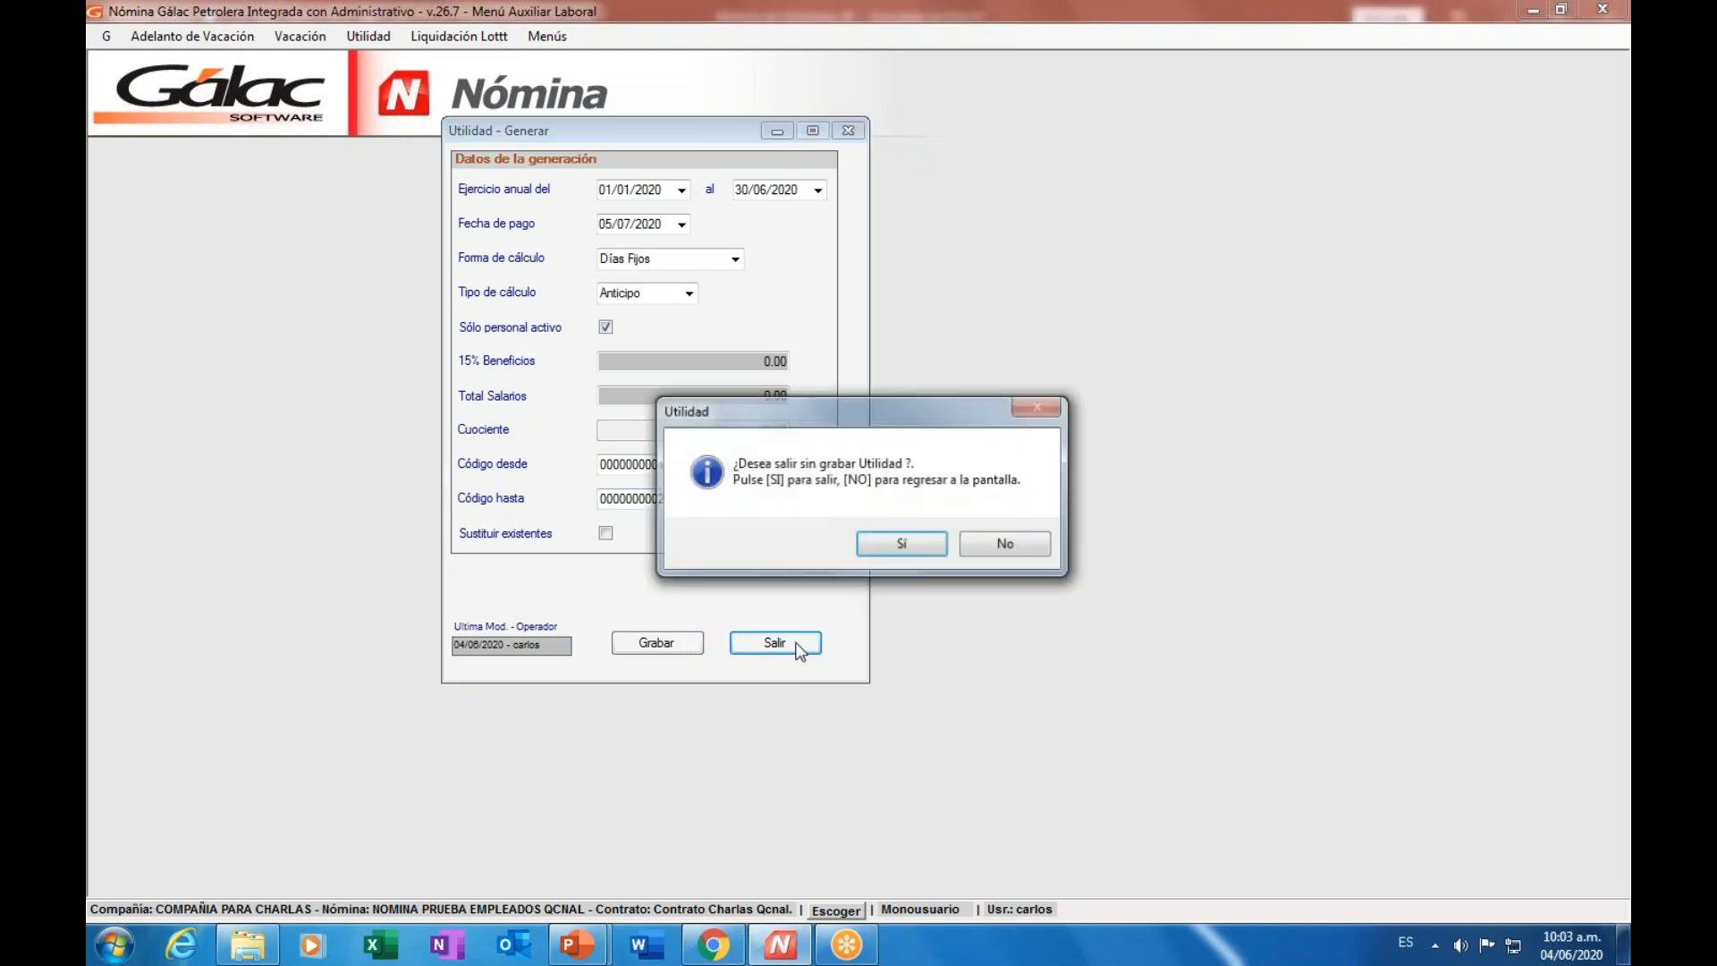
{"action": "left_click", "coordinate": [905, 545]}
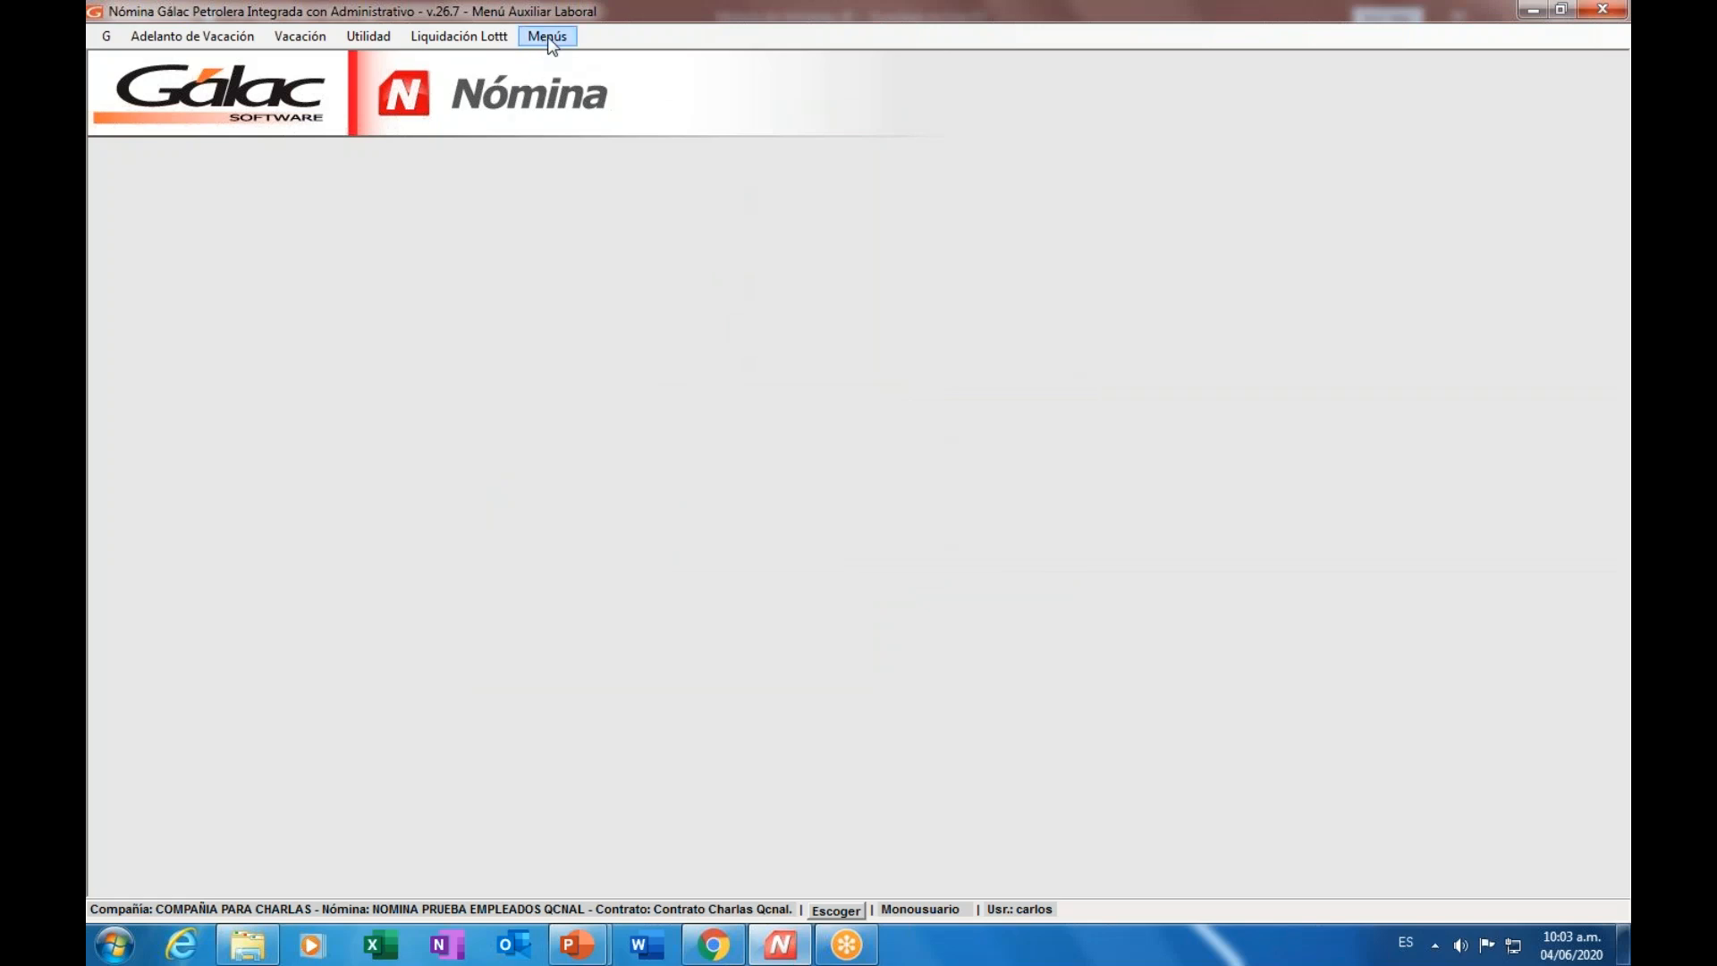
- Insert an individual utilidades record and choose the first worker, PRUEBA 1, for it
{"action": "left_click", "coordinate": [379, 37]}
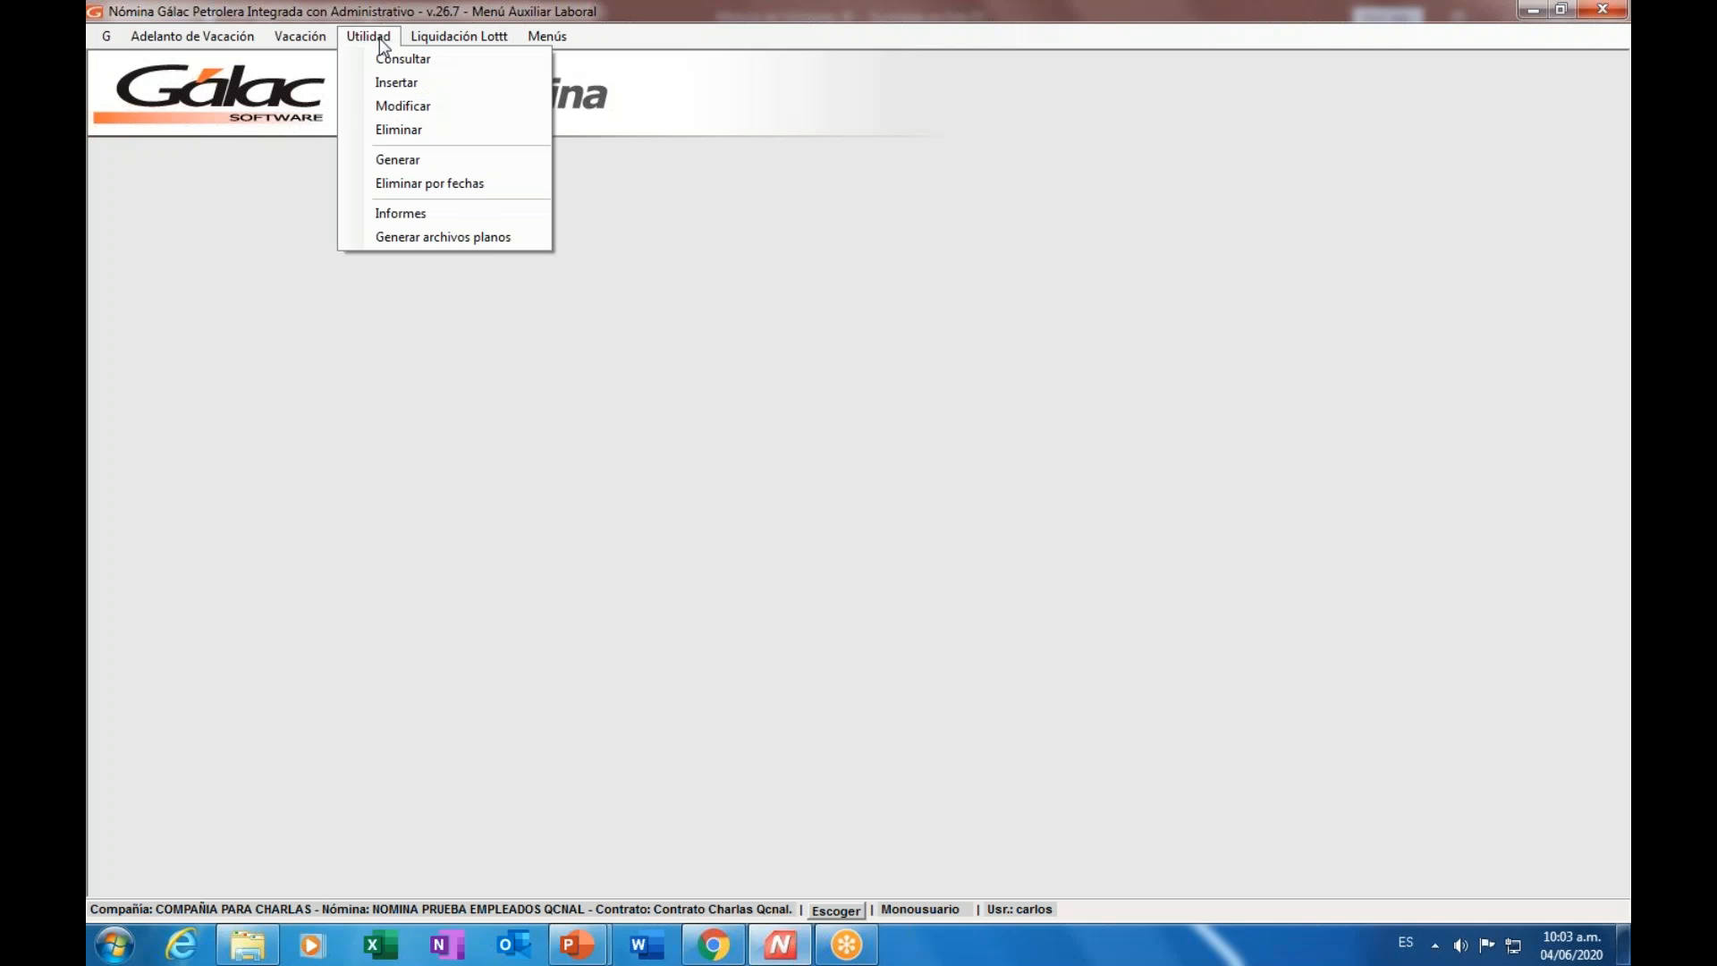
{"action": "left_click", "coordinate": [401, 81]}
{"action": "left_click_drag", "start_coordinate": [561, 184], "coordinate": [724, 108]}
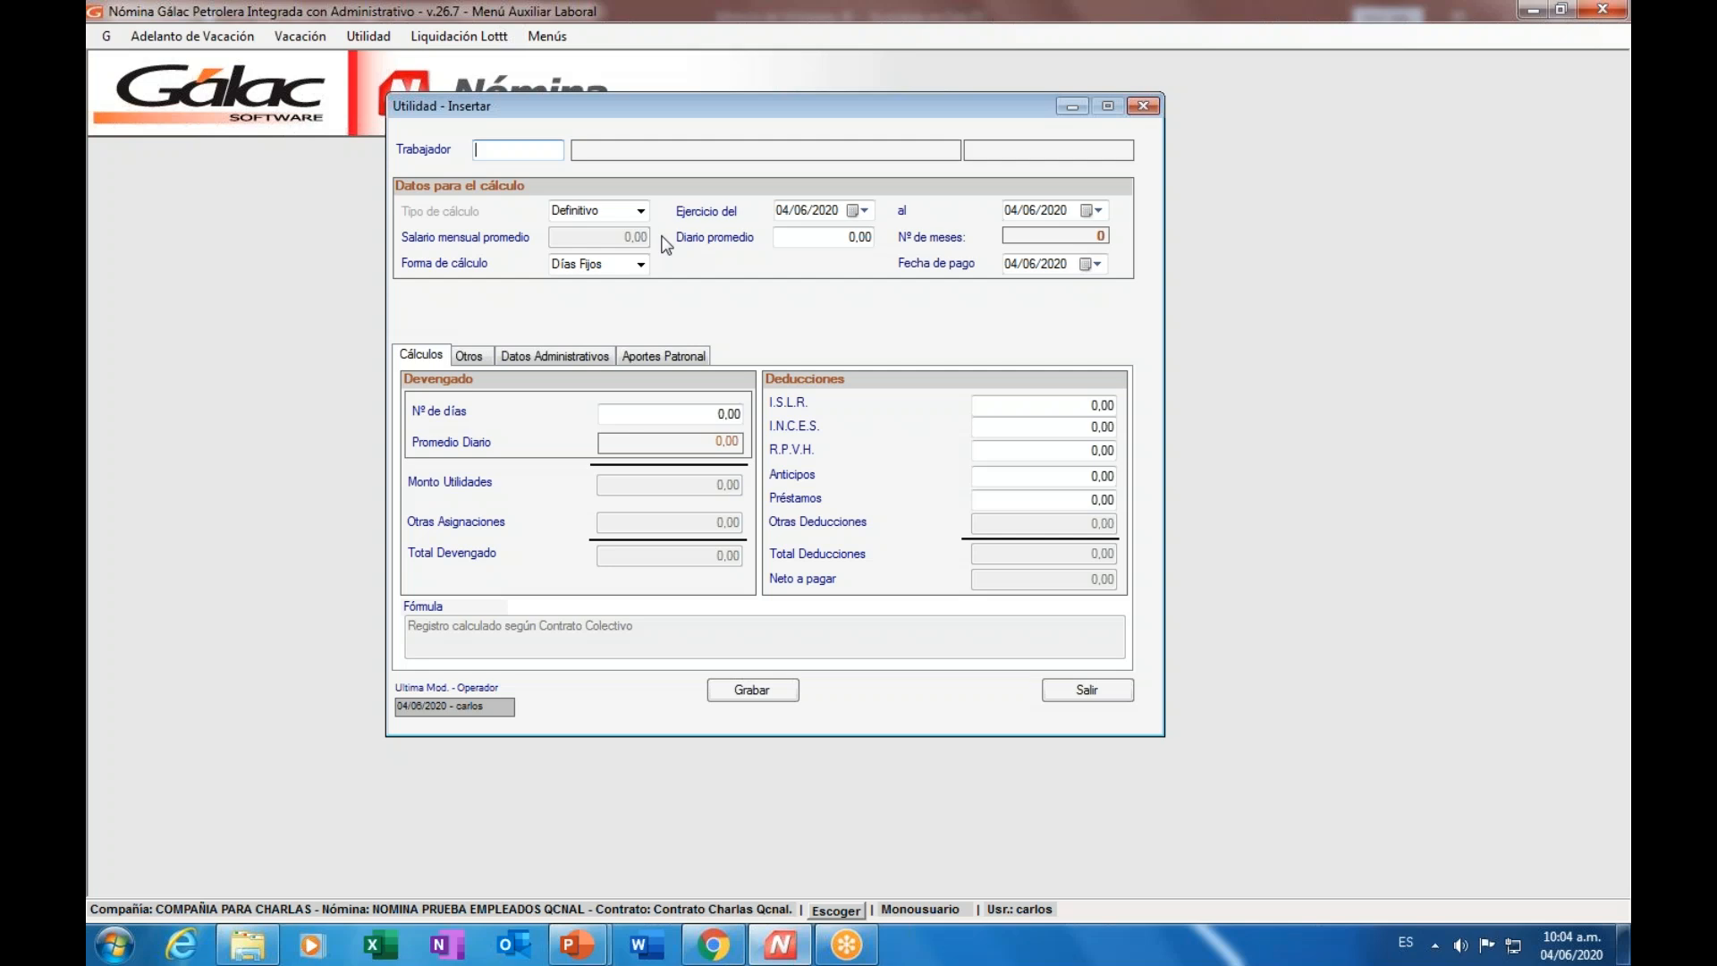
{"action": "left_click_drag", "start_coordinate": [470, 105], "coordinate": [483, 120]}
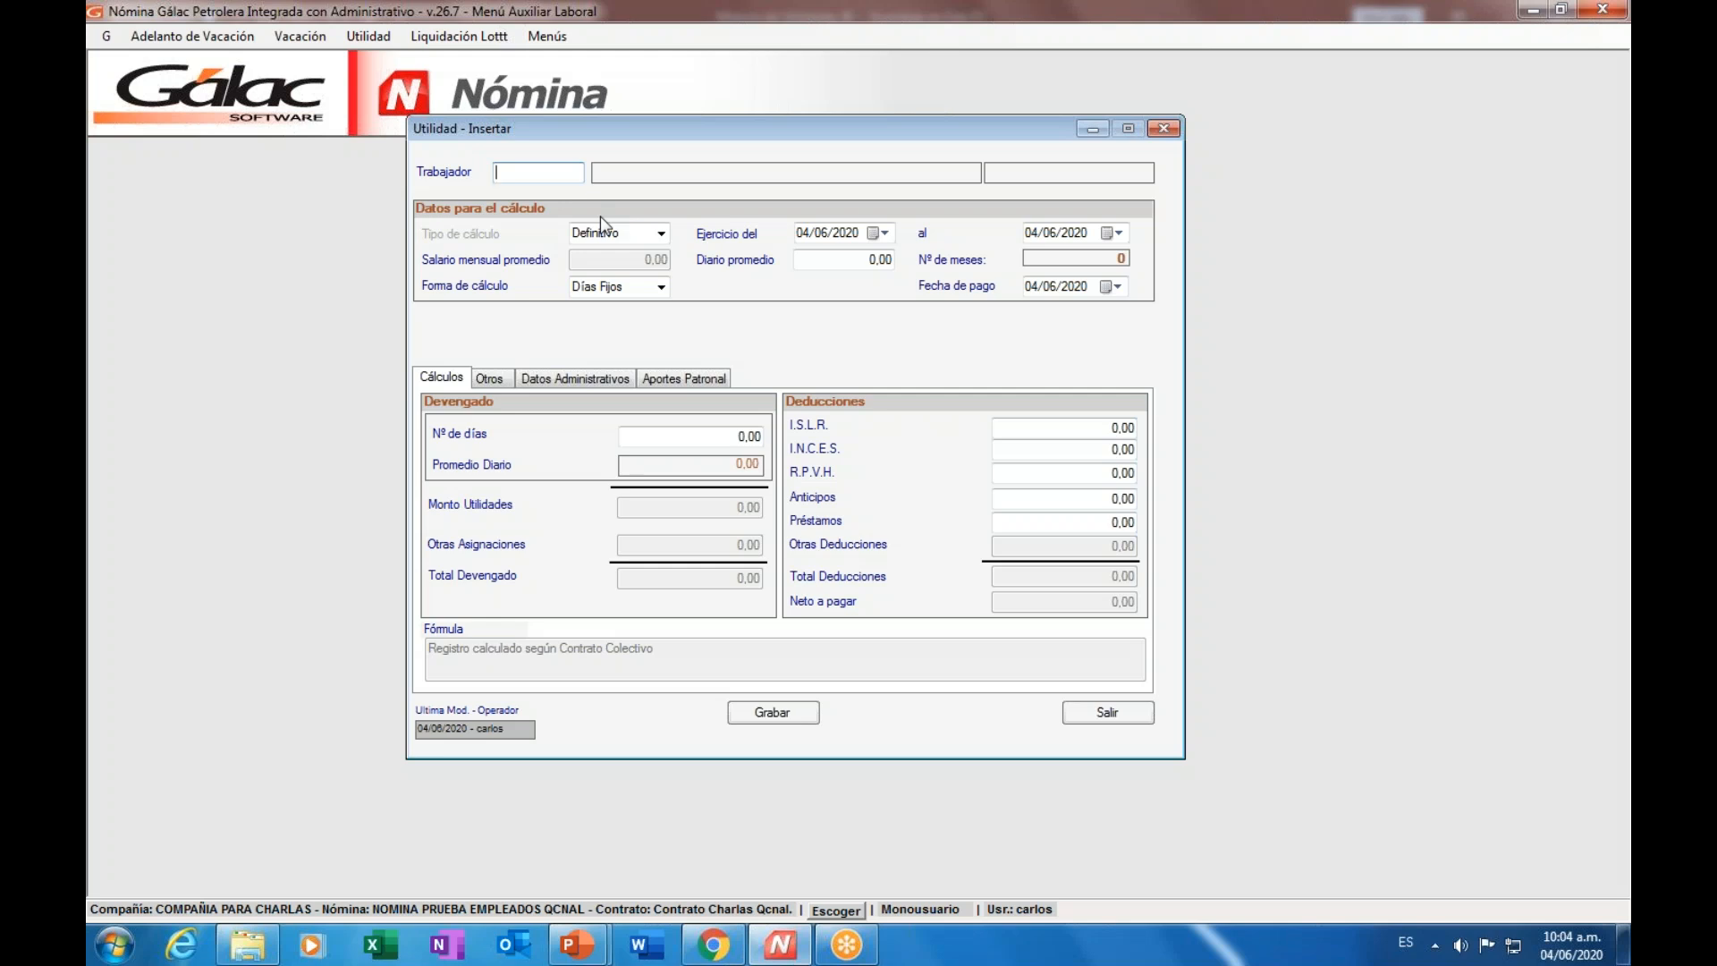
{"action": "key", "text": "Return"}
{"action": "left_click_drag", "start_coordinate": [526, 18], "coordinate": [746, 266]}
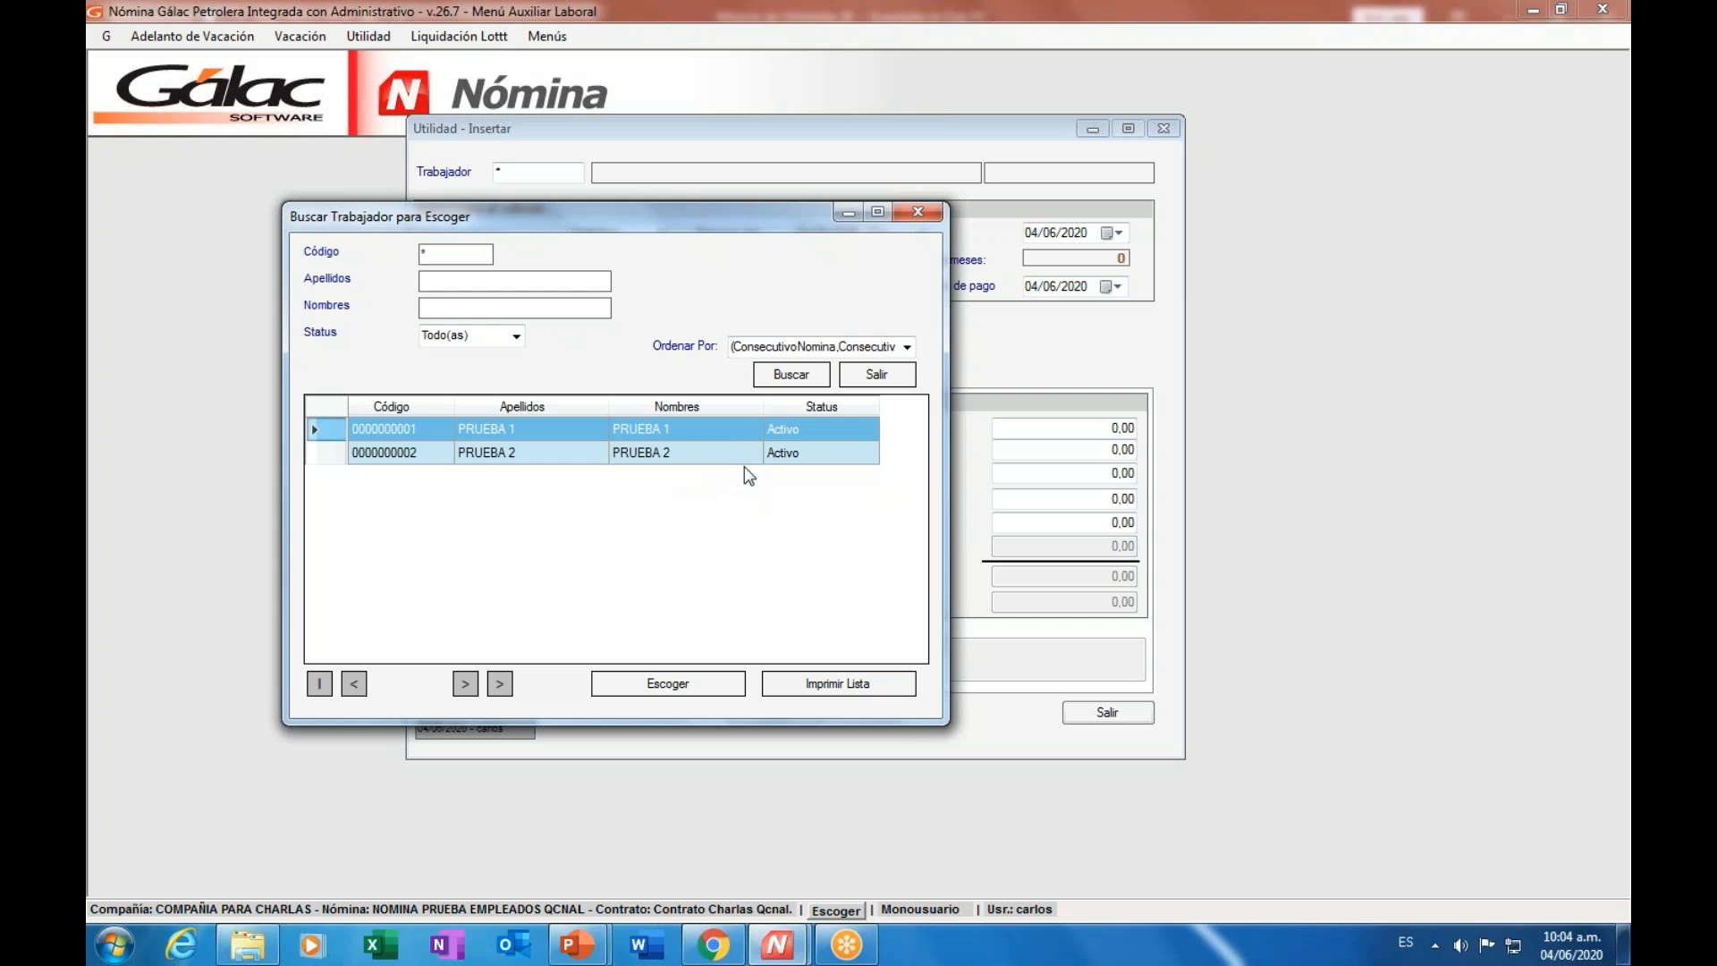
{"action": "double_click", "coordinate": [719, 428]}
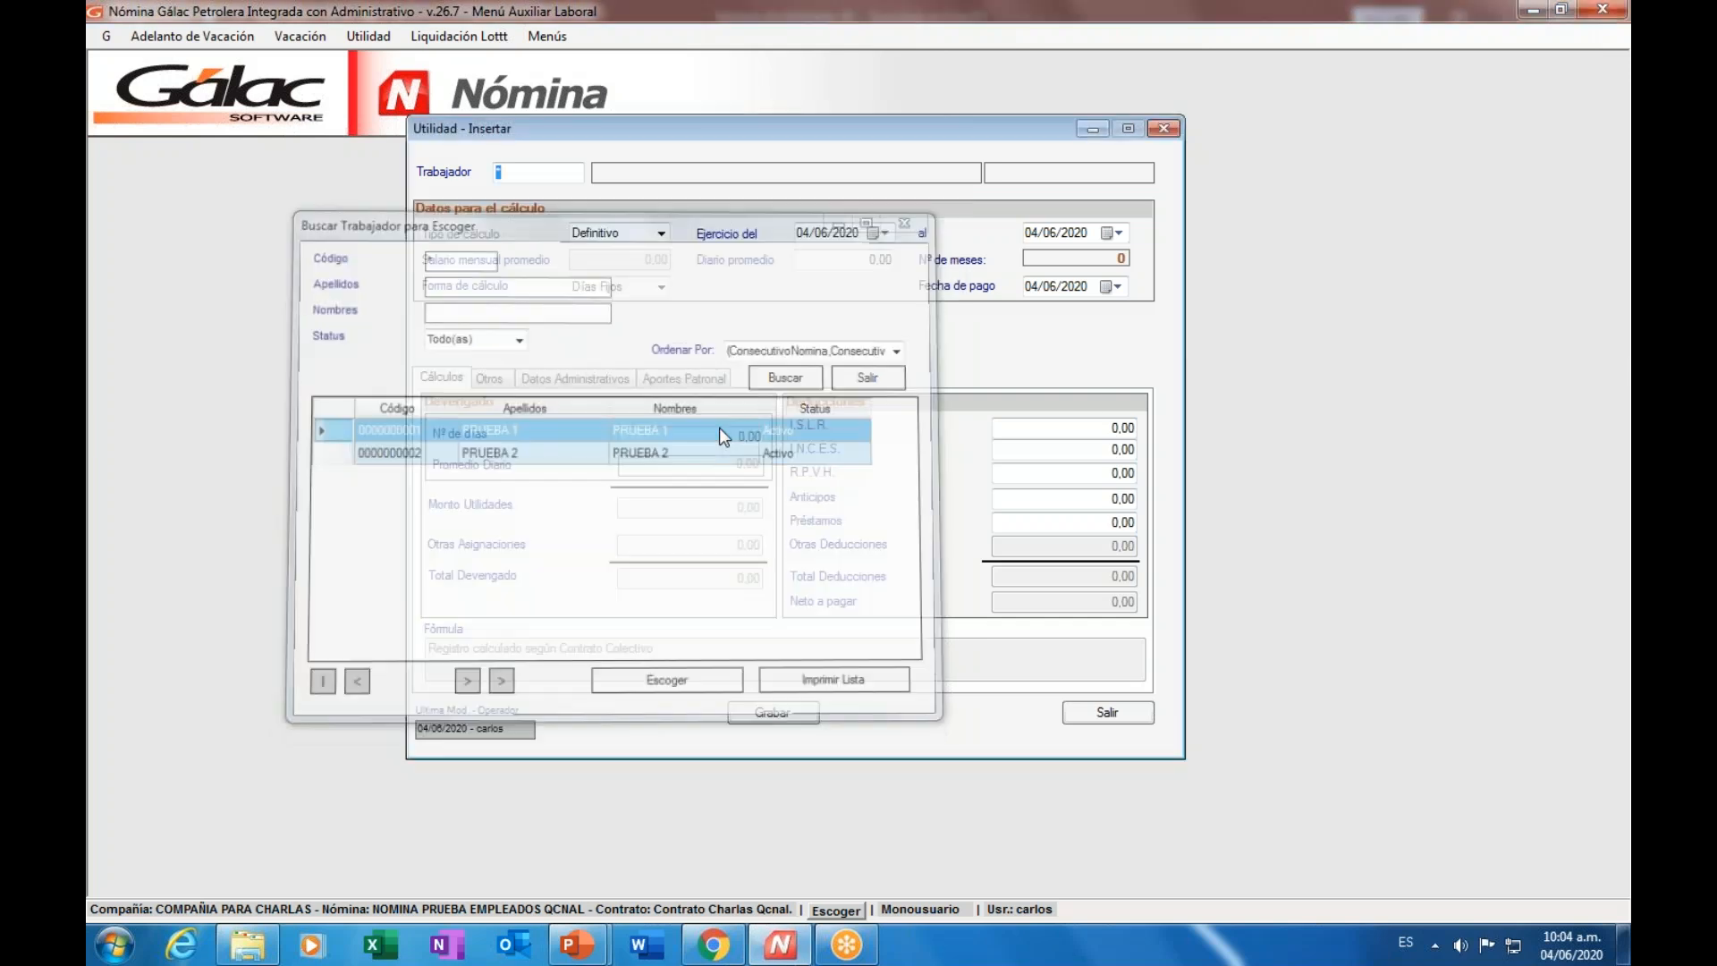
- Keep the calculation type as Definitivo and set the record's payment date to 05/07/2020
{"action": "left_click", "coordinate": [660, 238]}
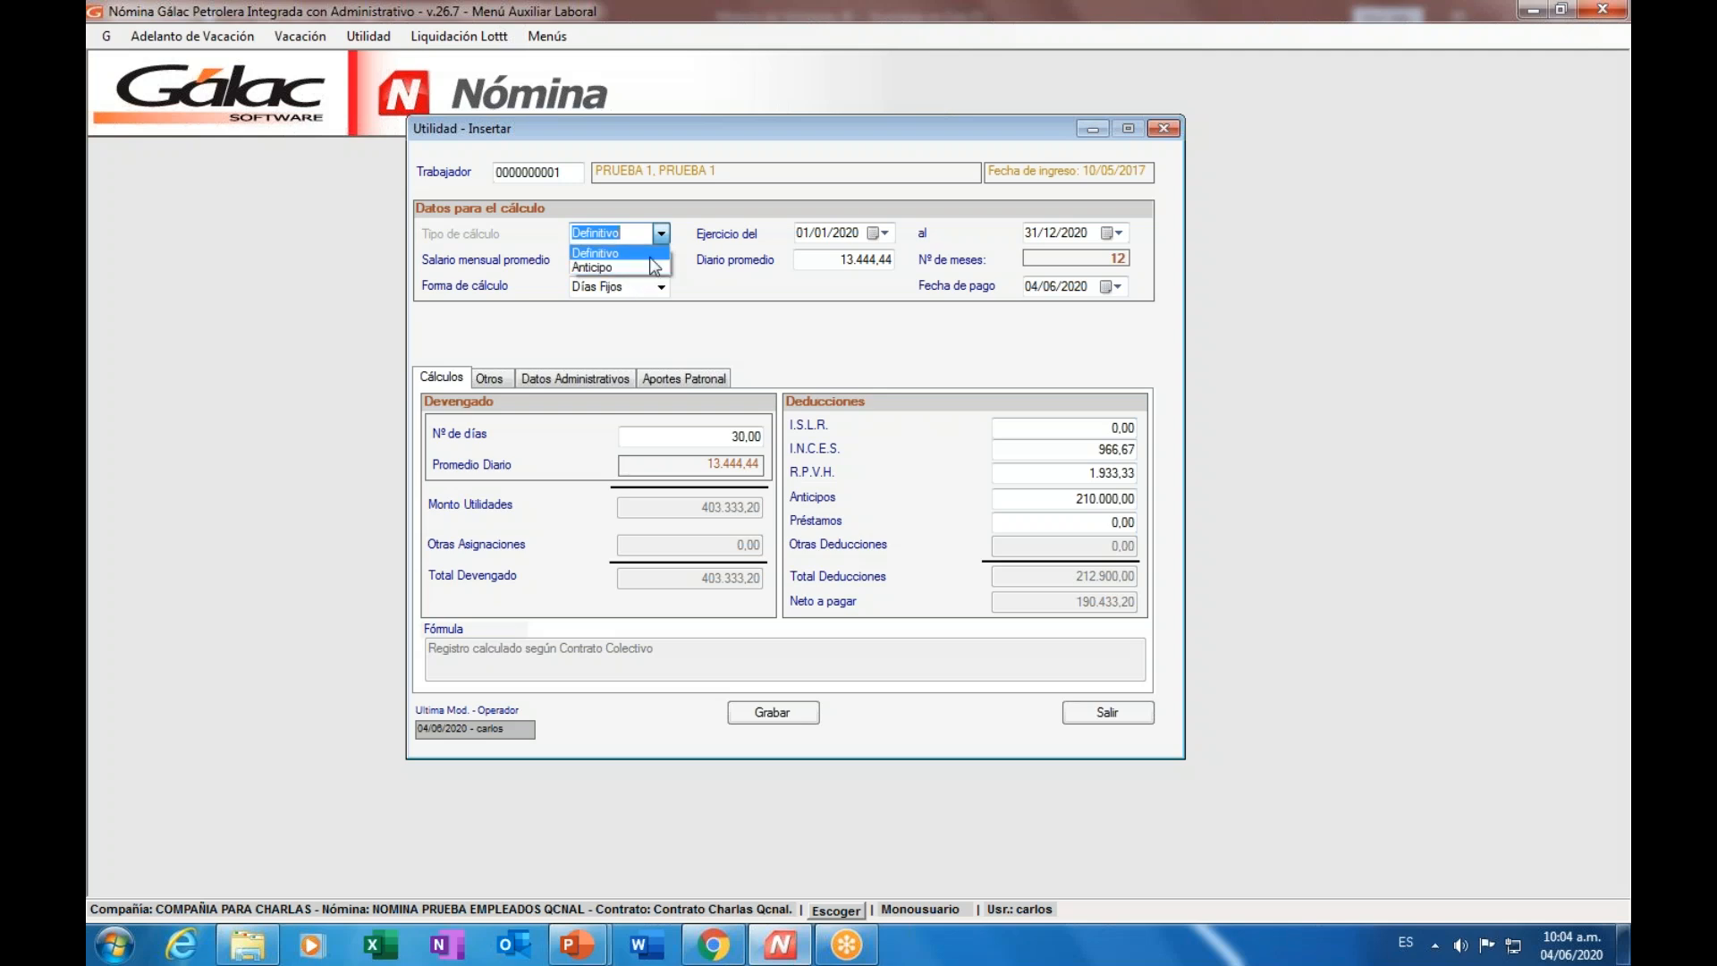
{"action": "left_click", "coordinate": [652, 255]}
{"action": "left_click", "coordinate": [837, 259]}
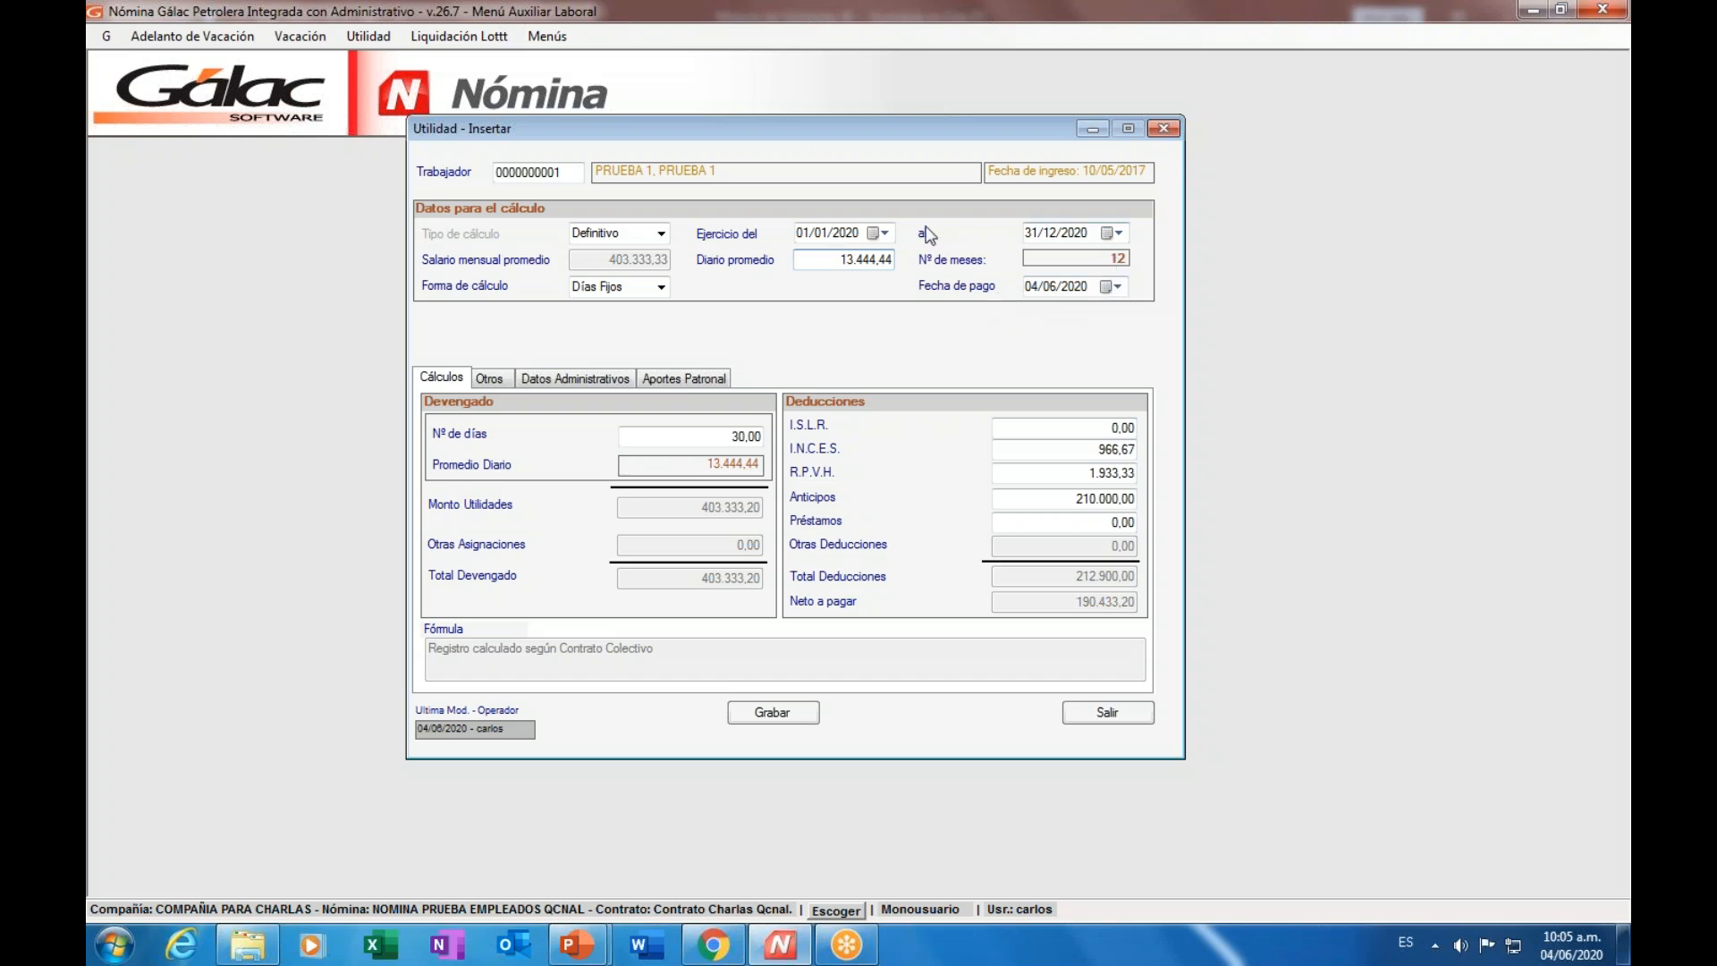
{"action": "left_click", "coordinate": [1049, 290]}
{"action": "type", "text": "07"}
{"action": "key", "text": "Left"}
{"action": "type", "text": "05"}
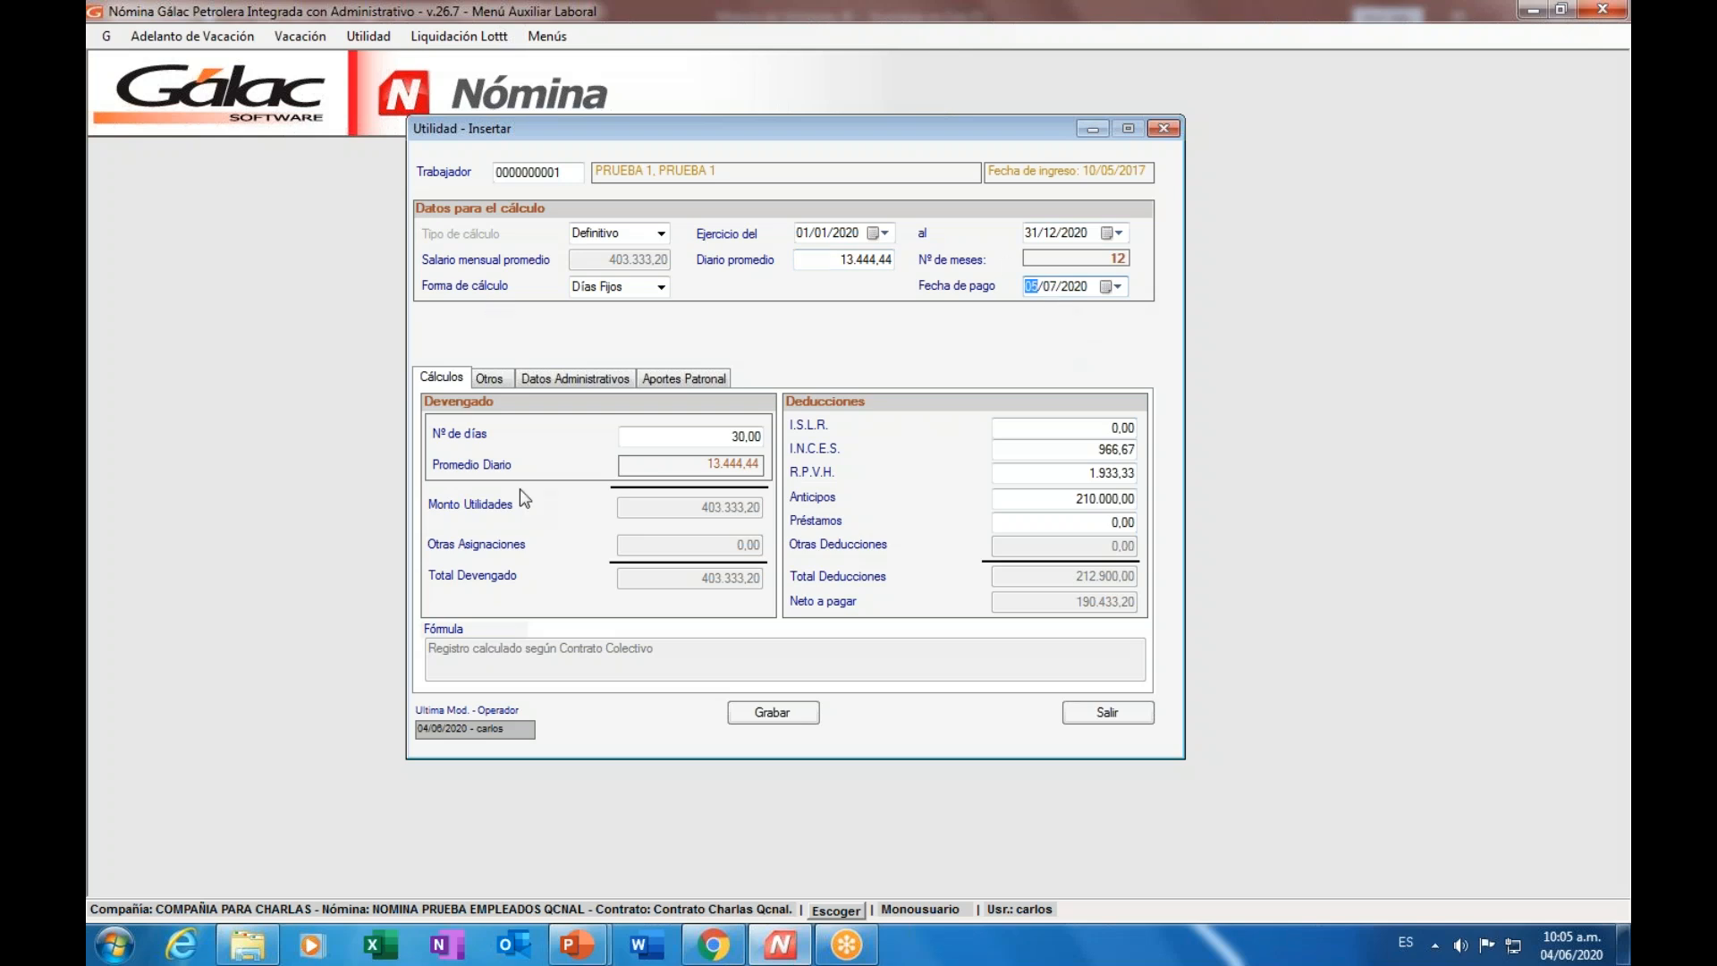
- Examine the record's number of days and its I.N.C.E.S., R.P.V.H. and Anticipos deductions
{"action": "left_click", "coordinate": [732, 434]}
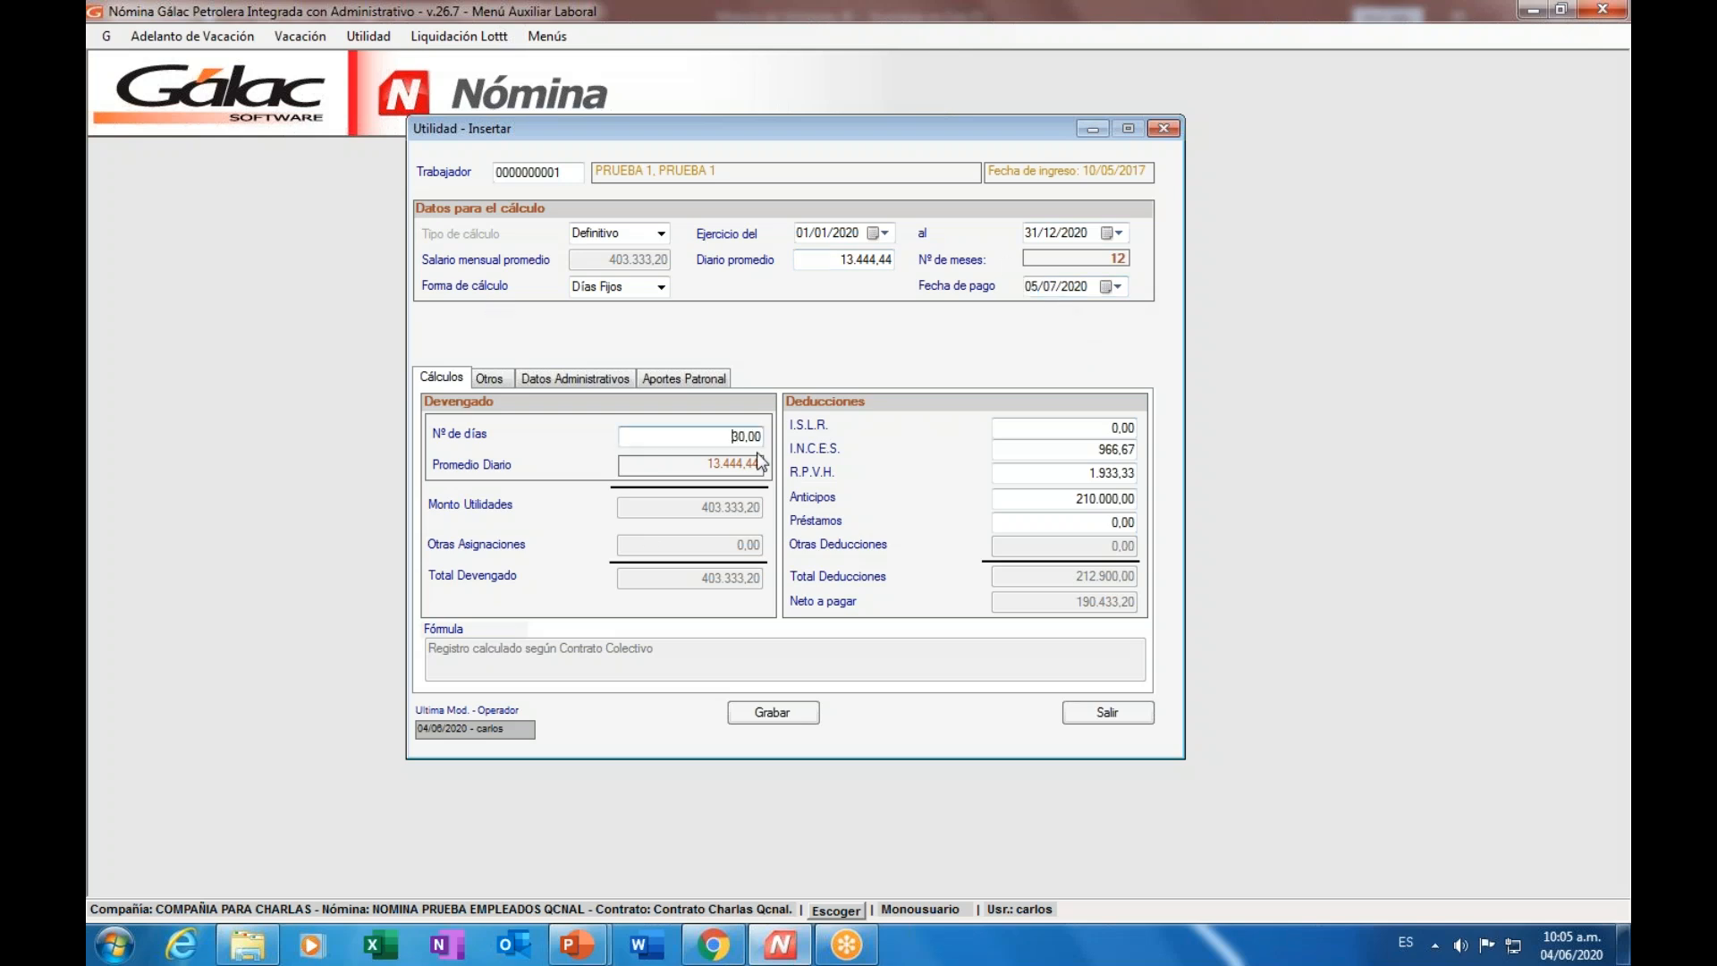
{"action": "left_click_drag", "start_coordinate": [719, 434], "coordinate": [798, 444]}
{"action": "left_click", "coordinate": [1093, 452]}
{"action": "left_click", "coordinate": [1087, 478]}
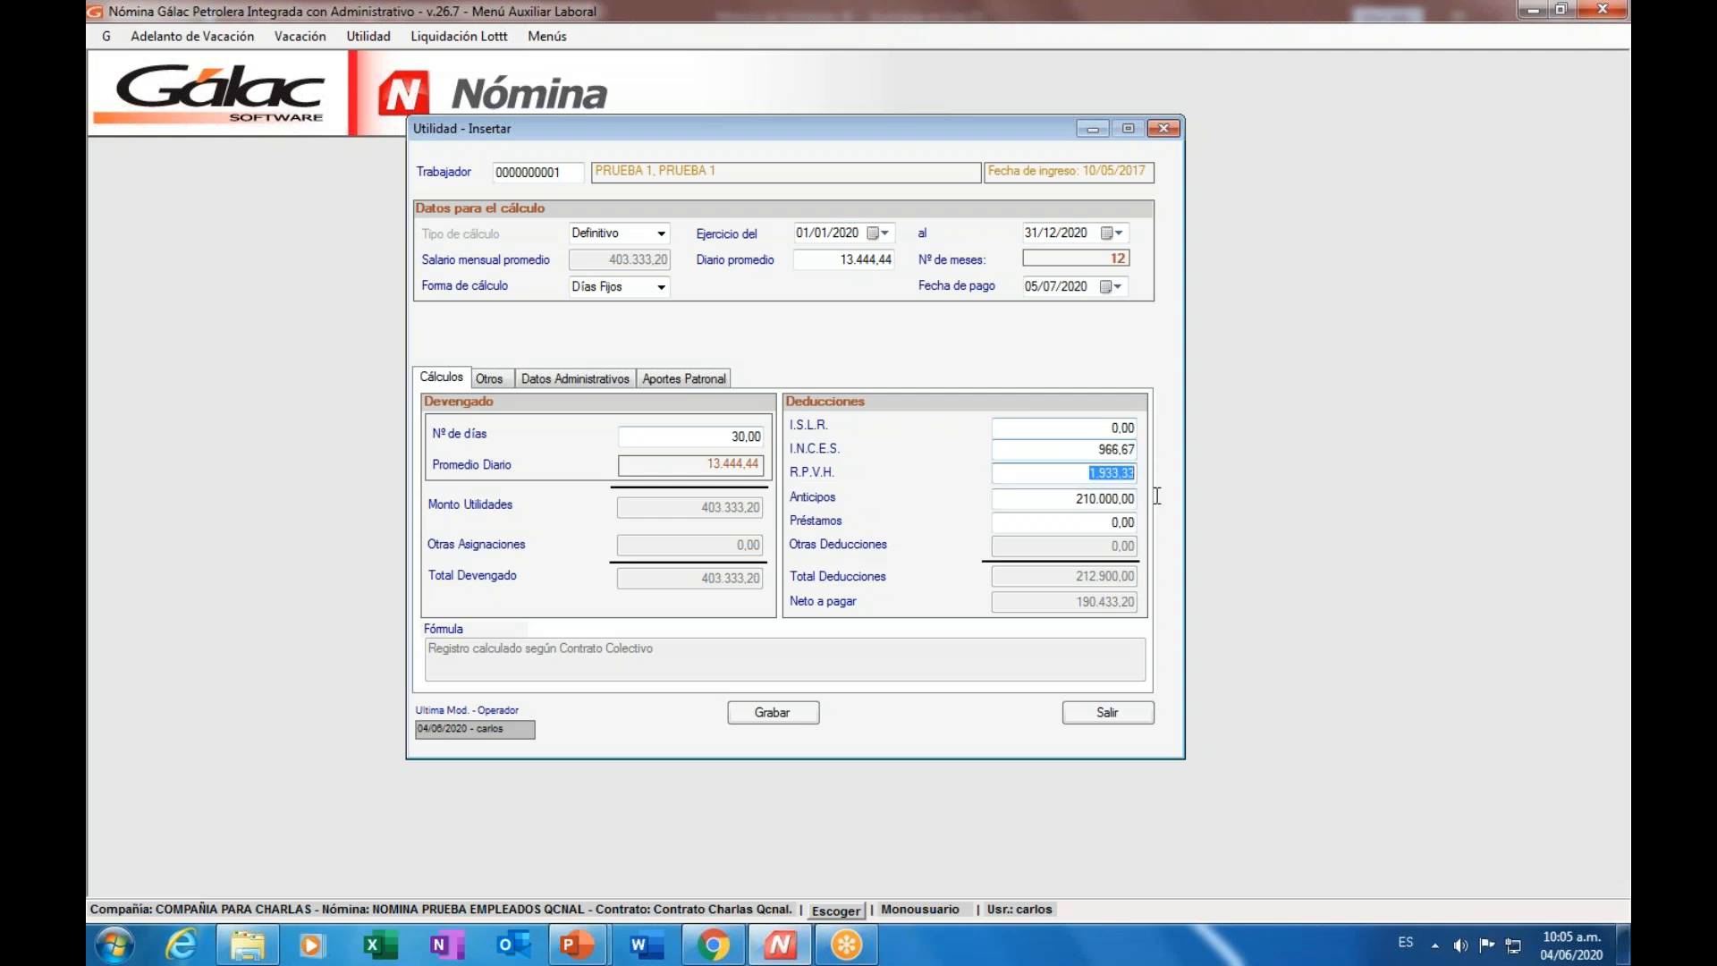
{"action": "left_click", "coordinate": [1069, 501]}
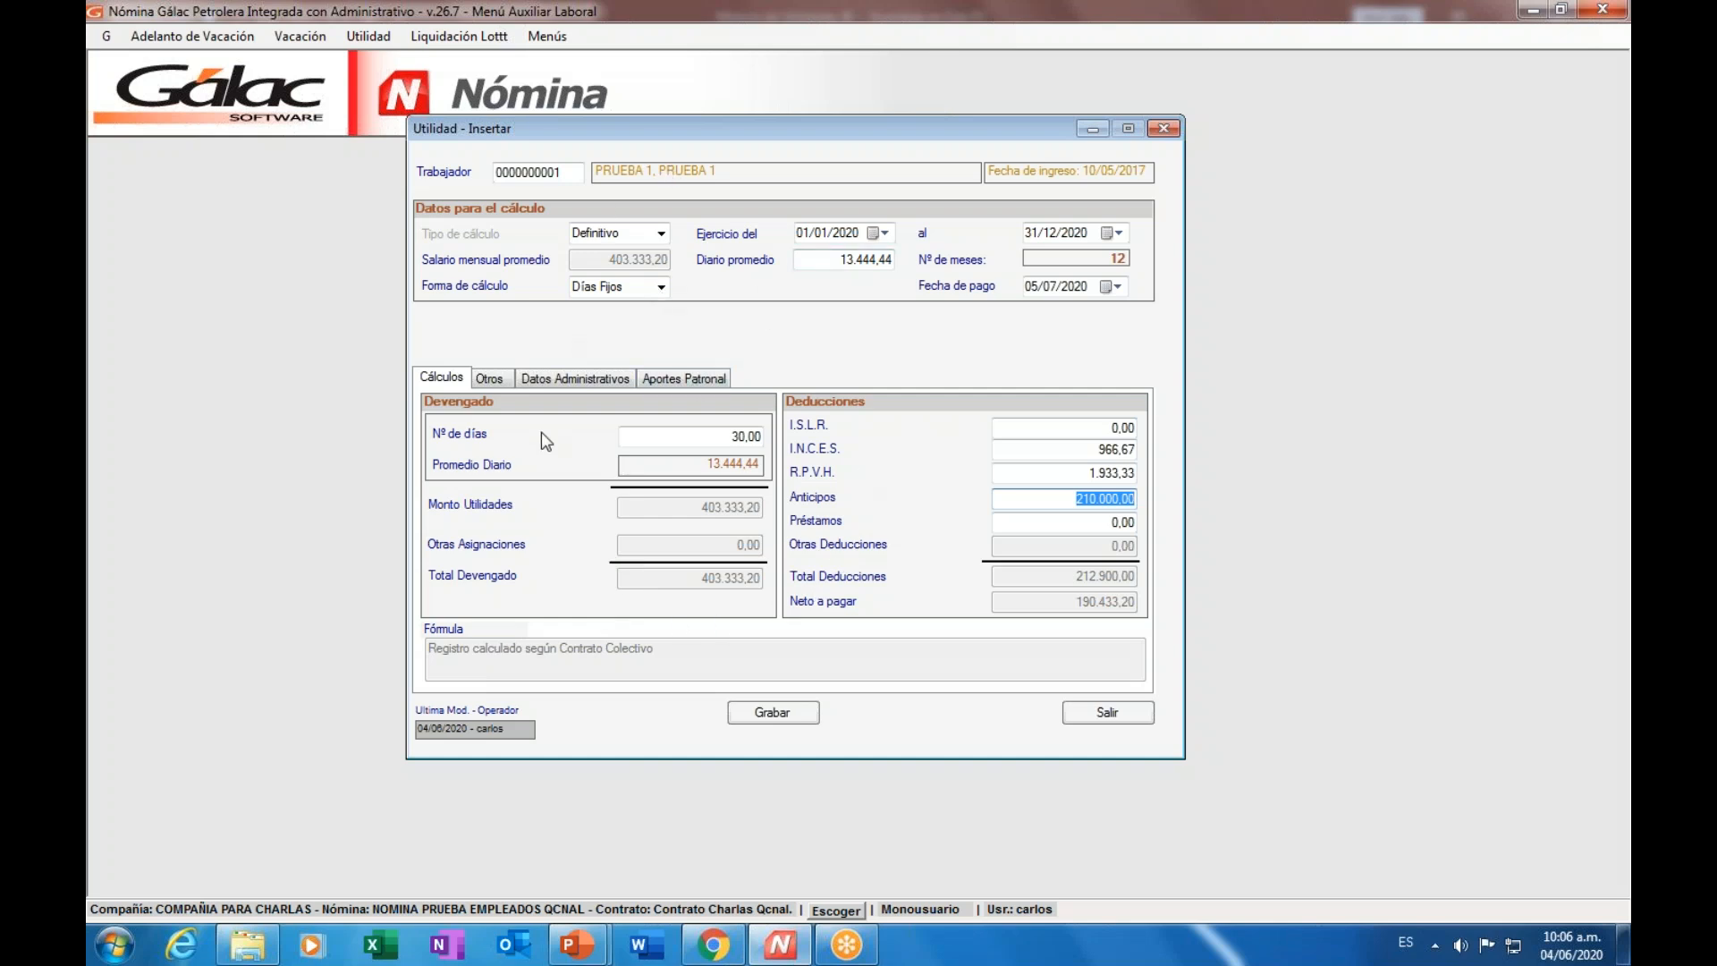
- Add an Asignación named bono complemento with an amount of 500000 to the record's other concepts
{"action": "left_click", "coordinate": [491, 379]}
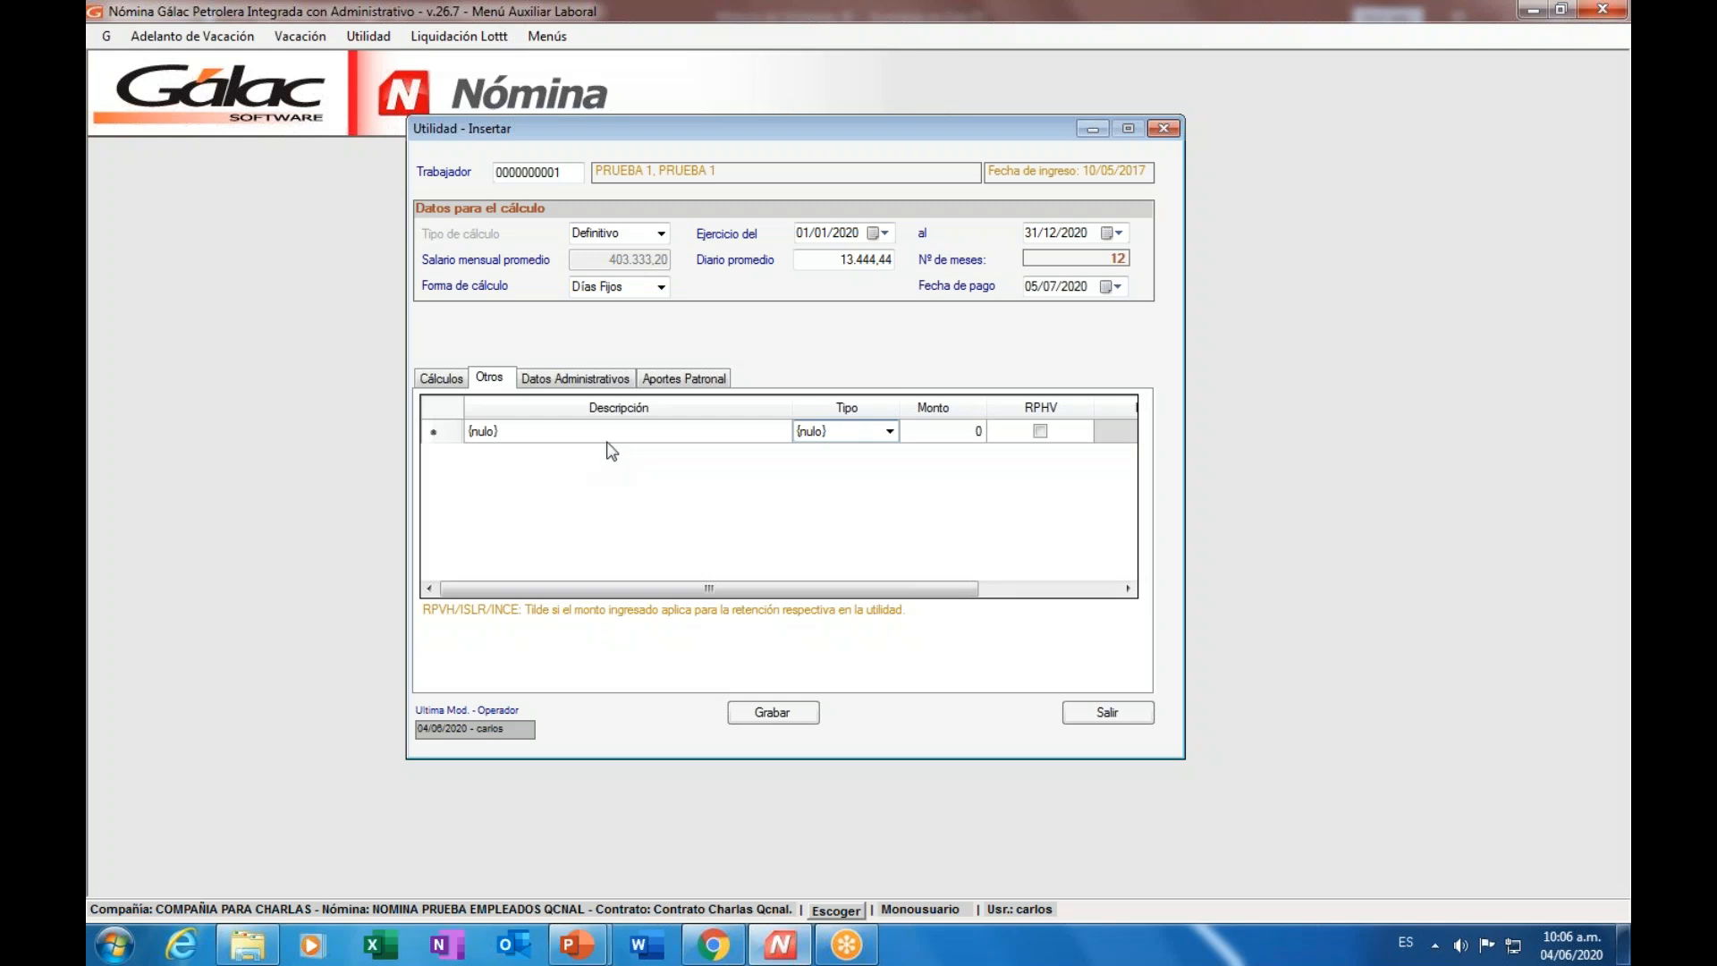
{"action": "left_click", "coordinate": [495, 439]}
{"action": "type", "text": "bo"}
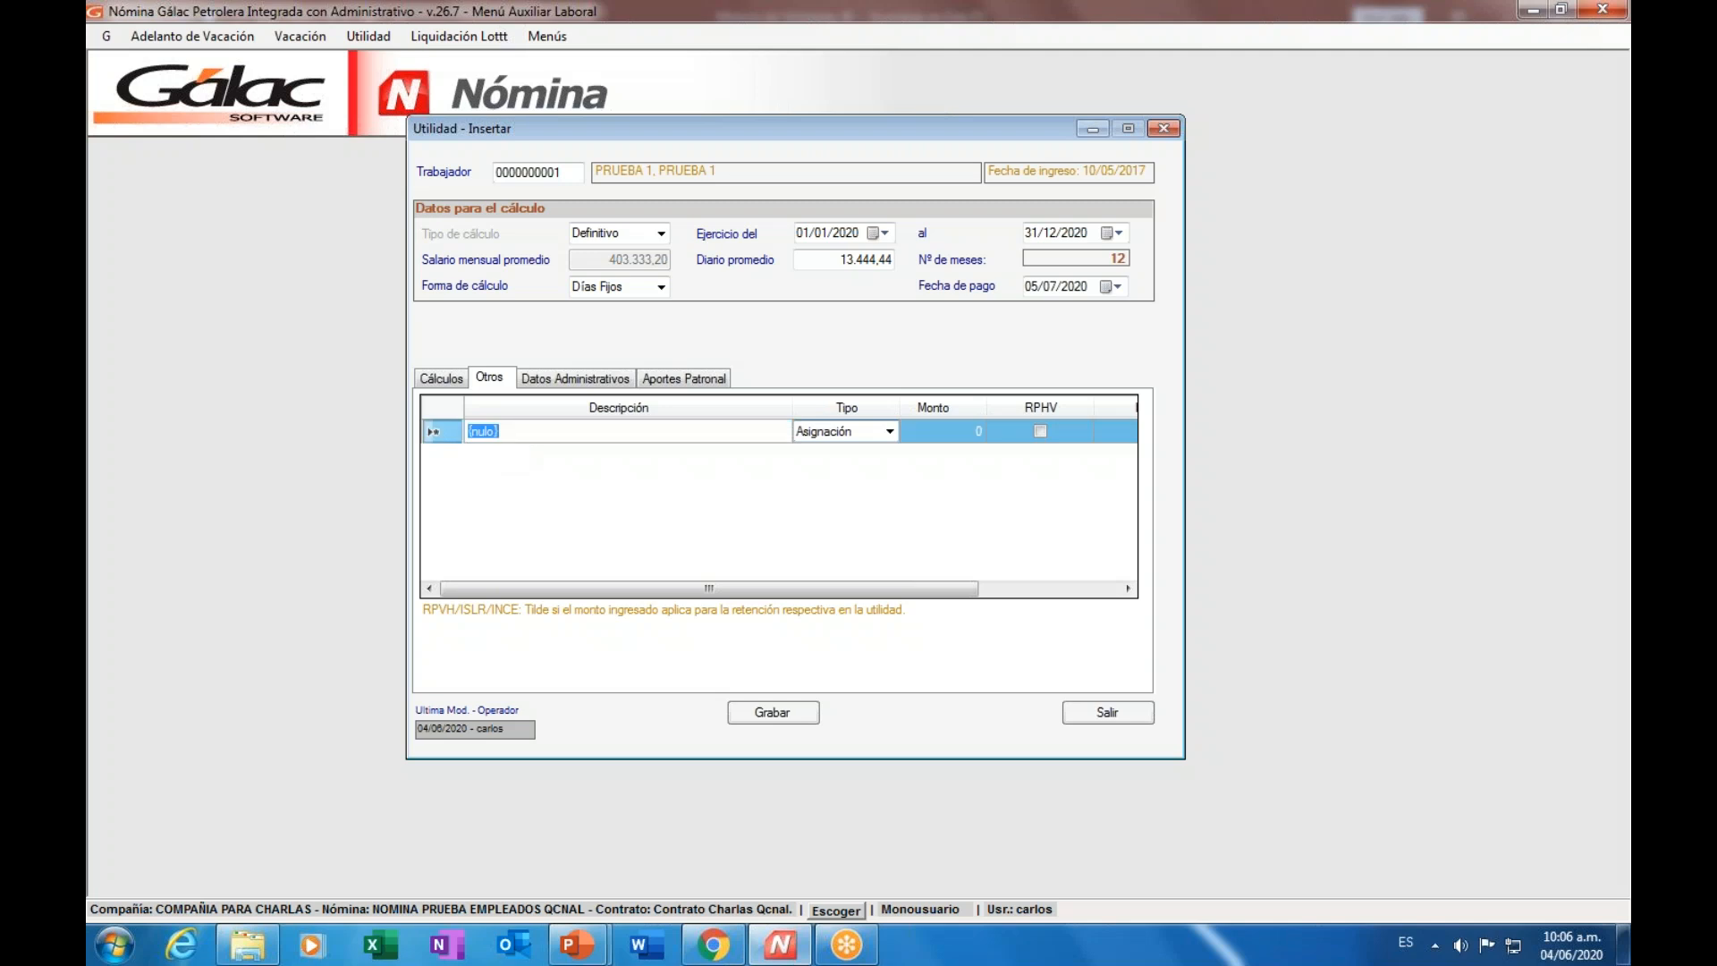
{"action": "type", "text": "no complem"}
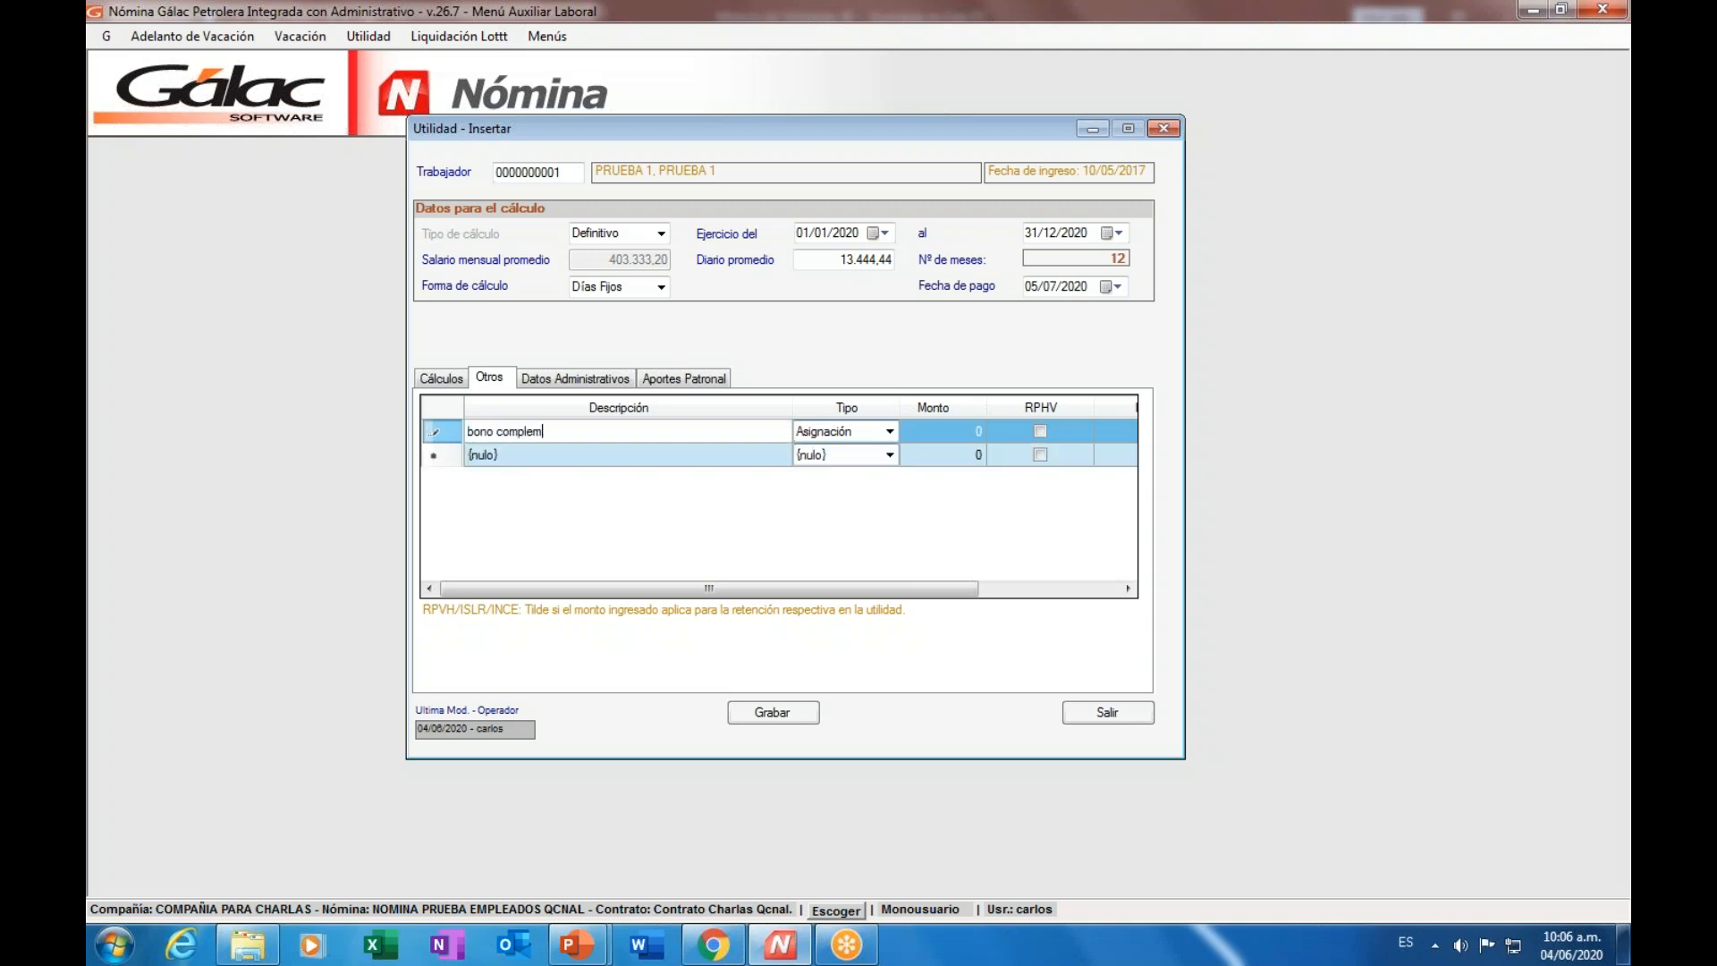
{"action": "type", "text": "ento"}
{"action": "left_click", "coordinate": [926, 436]}
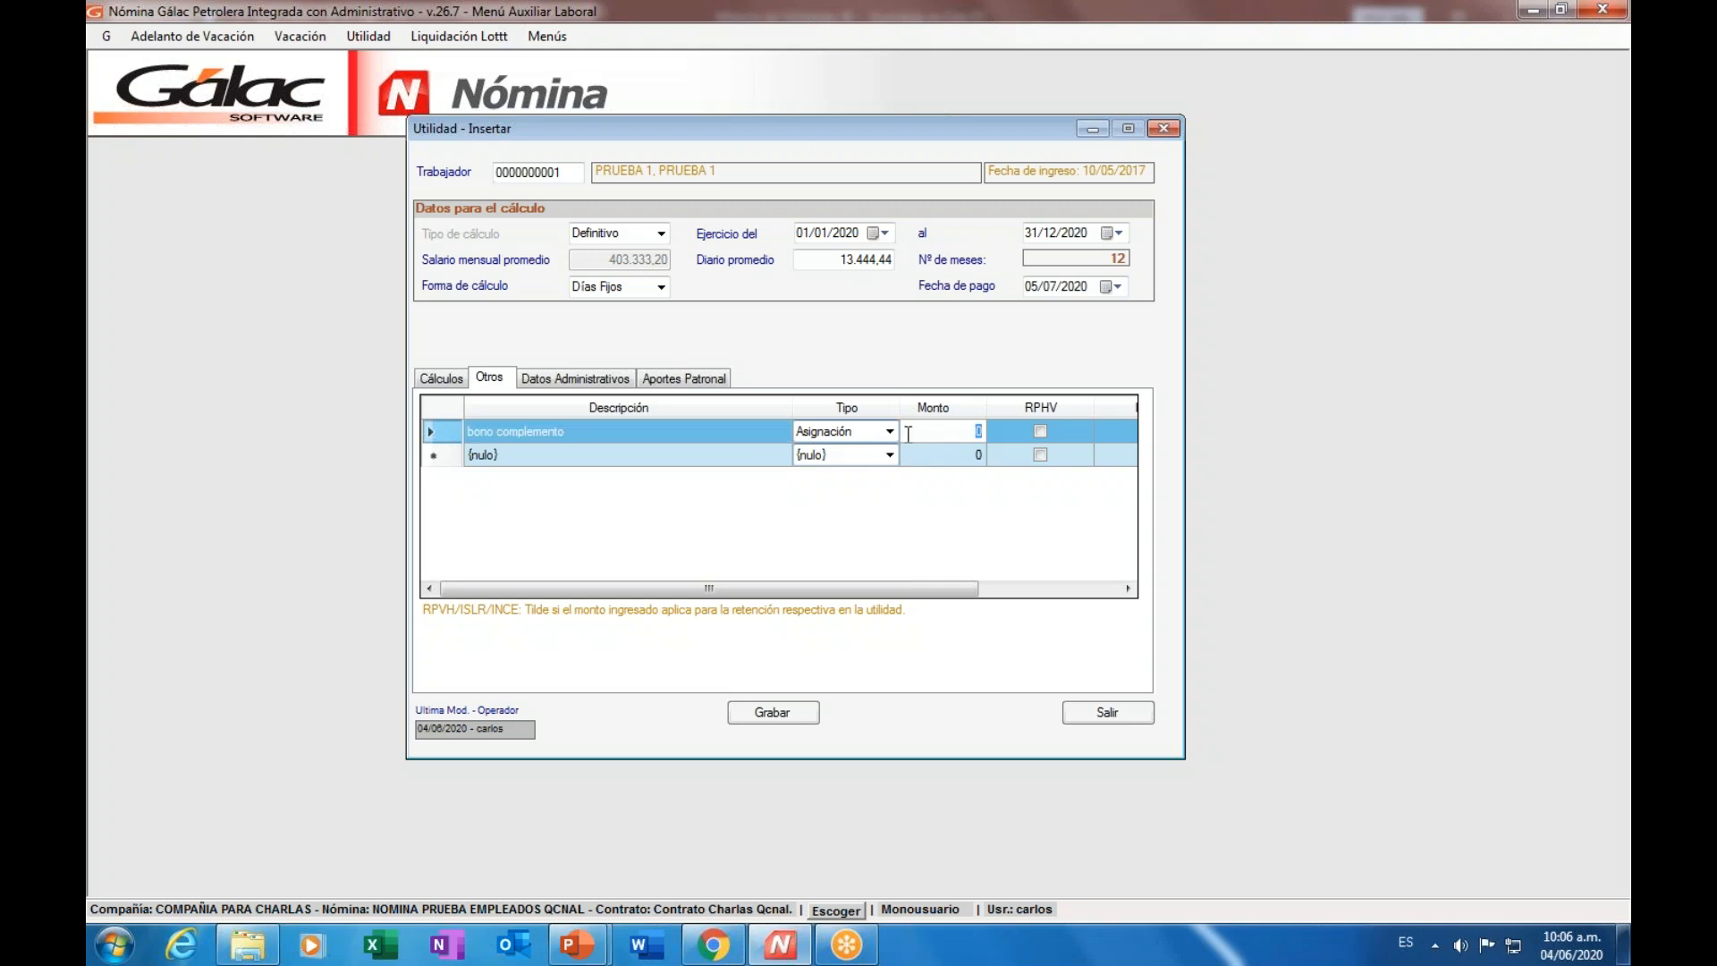
{"action": "type", "text": "500000"}
{"action": "key", "text": "Return"}
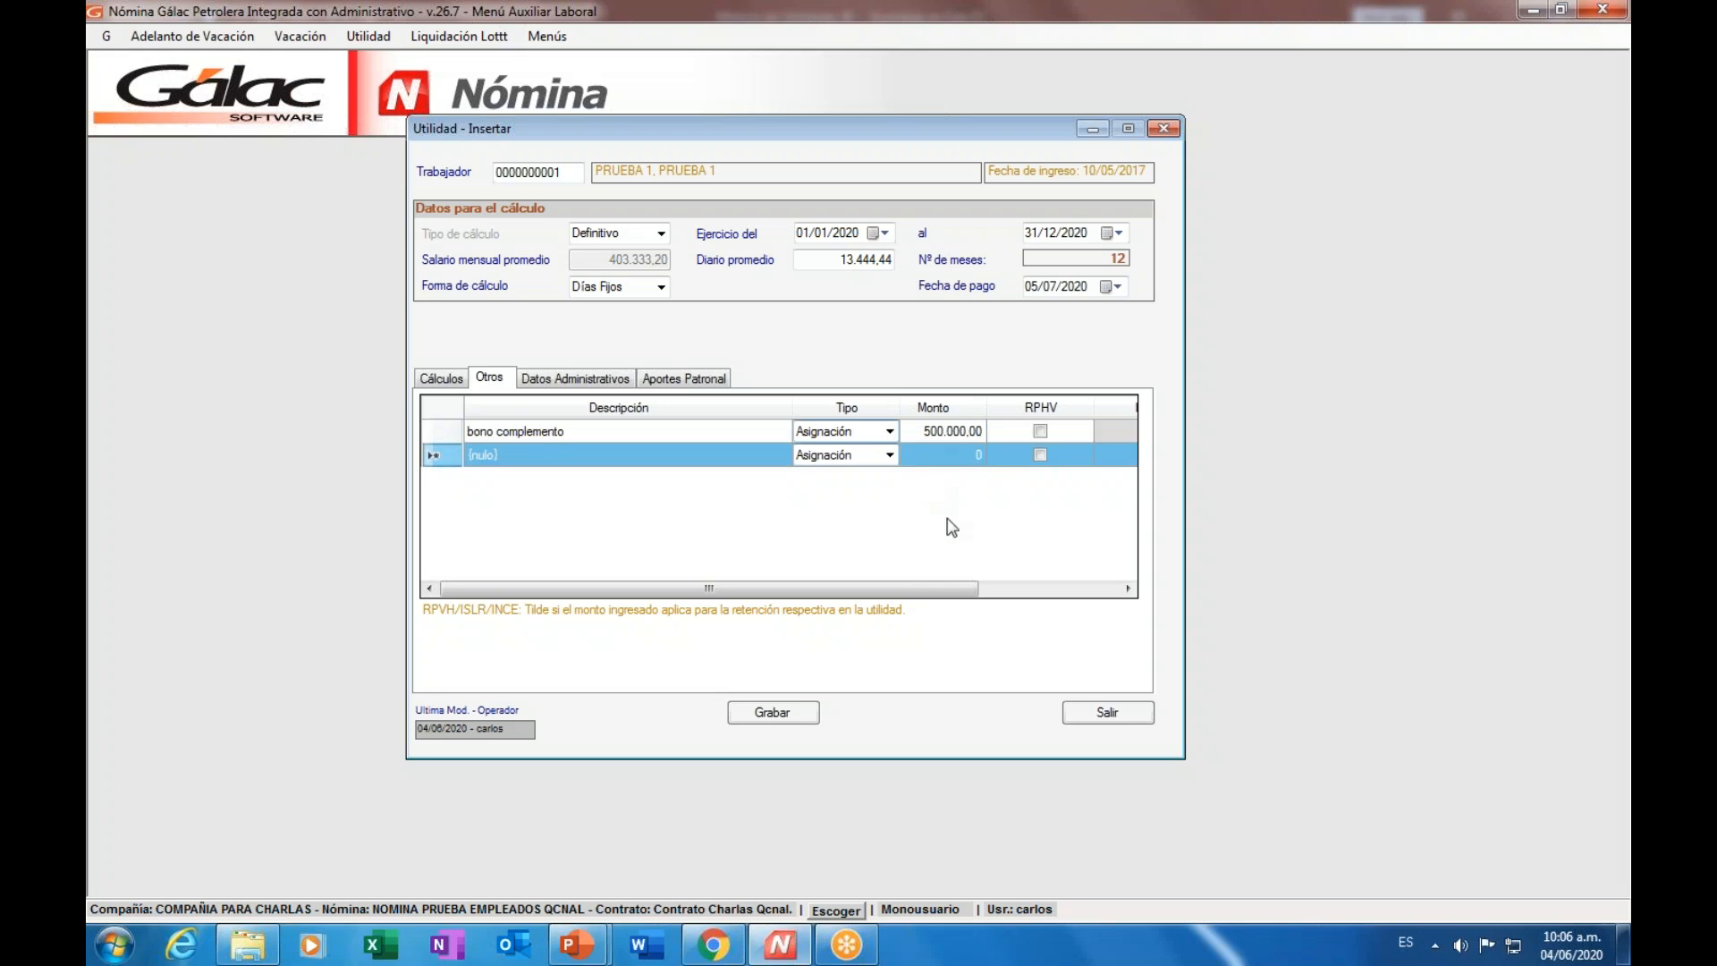
- Review the bonus's RPHV, ISLR and INCES options and the record's calculations, administrative data and employer contributions
{"action": "left_click_drag", "start_coordinate": [960, 590], "coordinate": [1100, 595]}
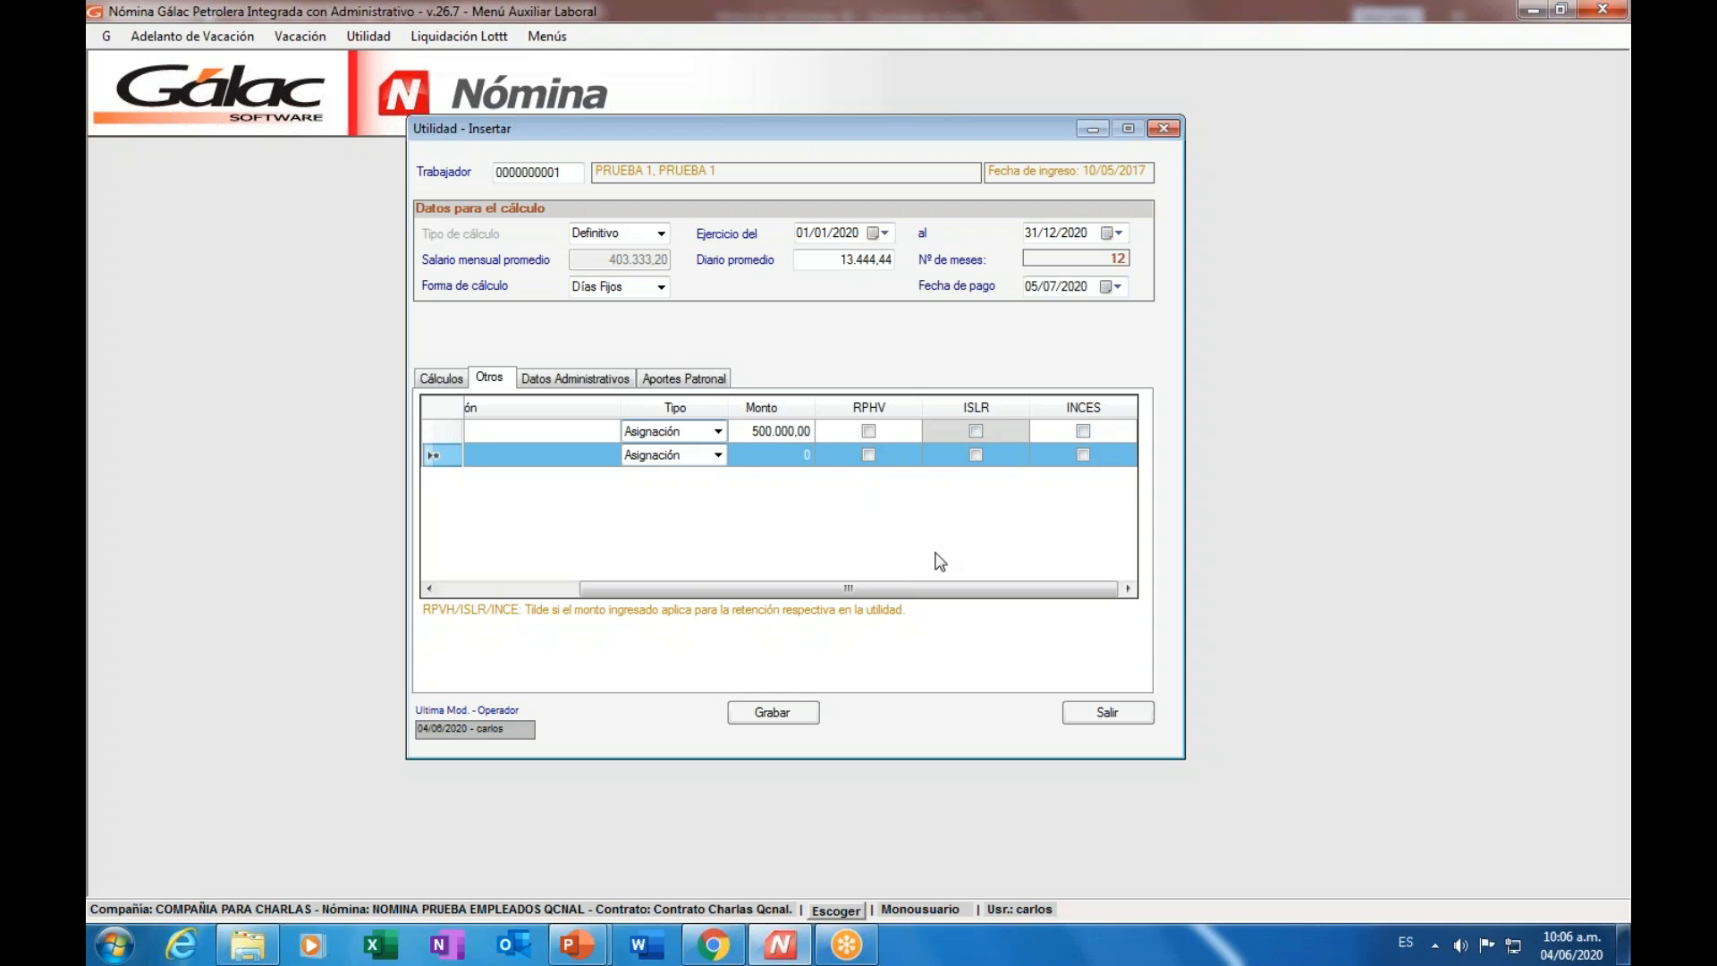
{"action": "left_click_drag", "start_coordinate": [943, 589], "coordinate": [741, 572]}
{"action": "left_click", "coordinate": [450, 380]}
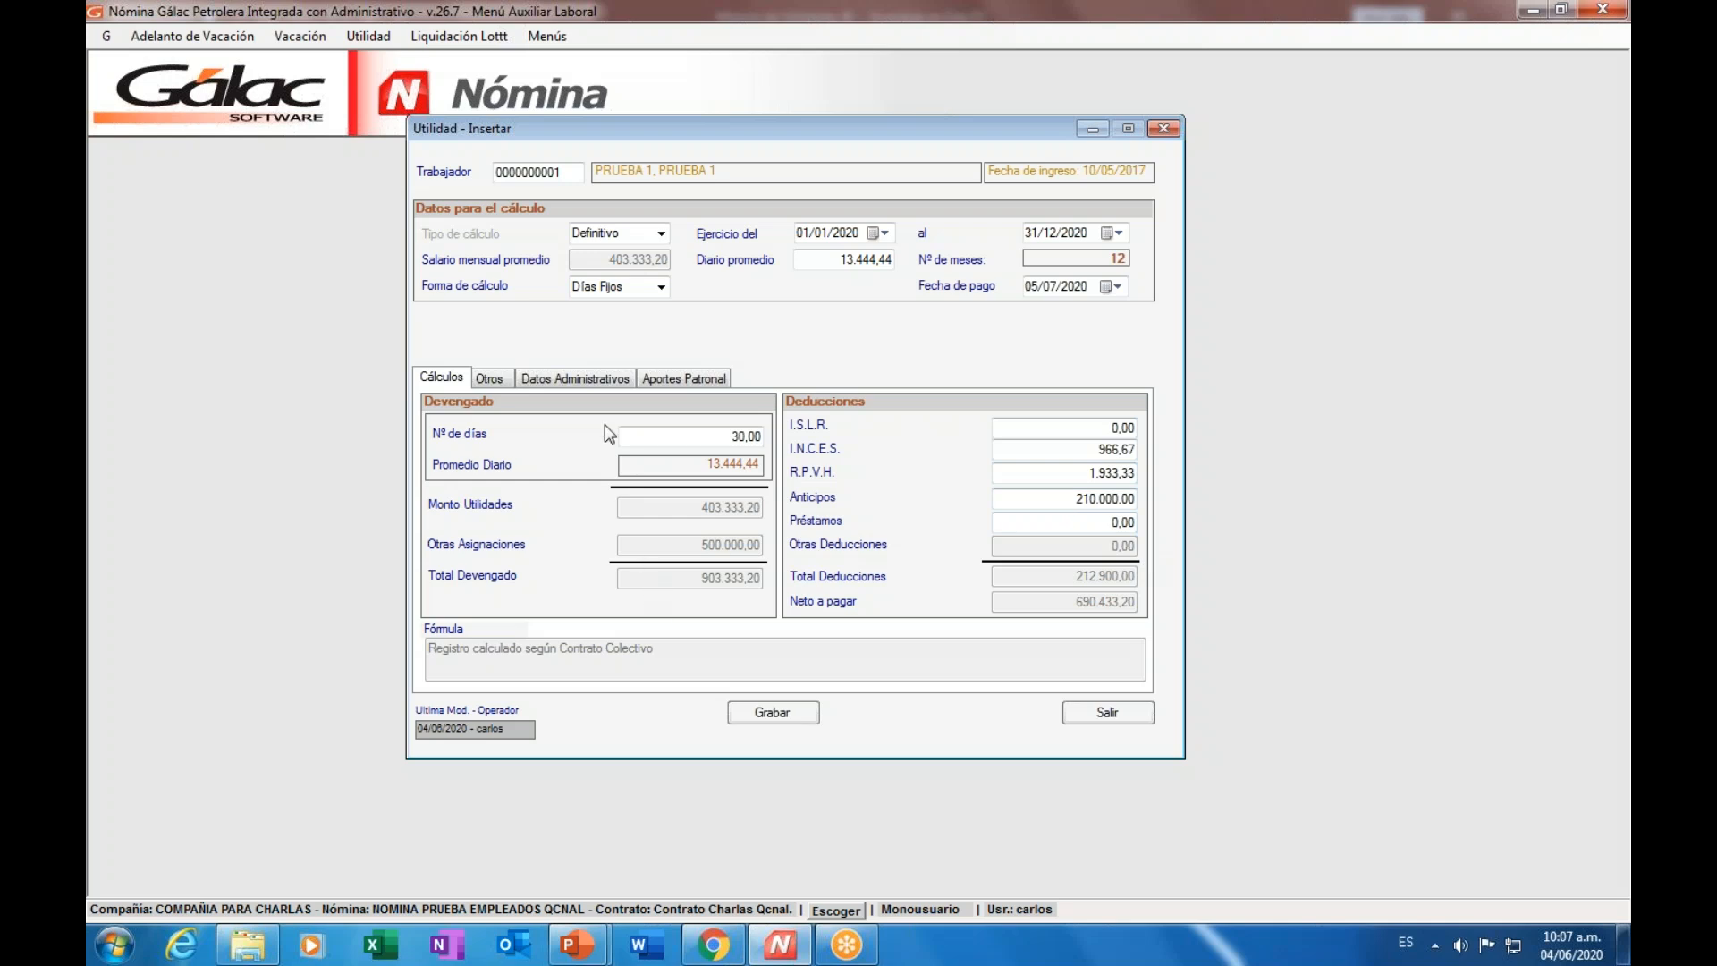
{"action": "left_click", "coordinate": [605, 379]}
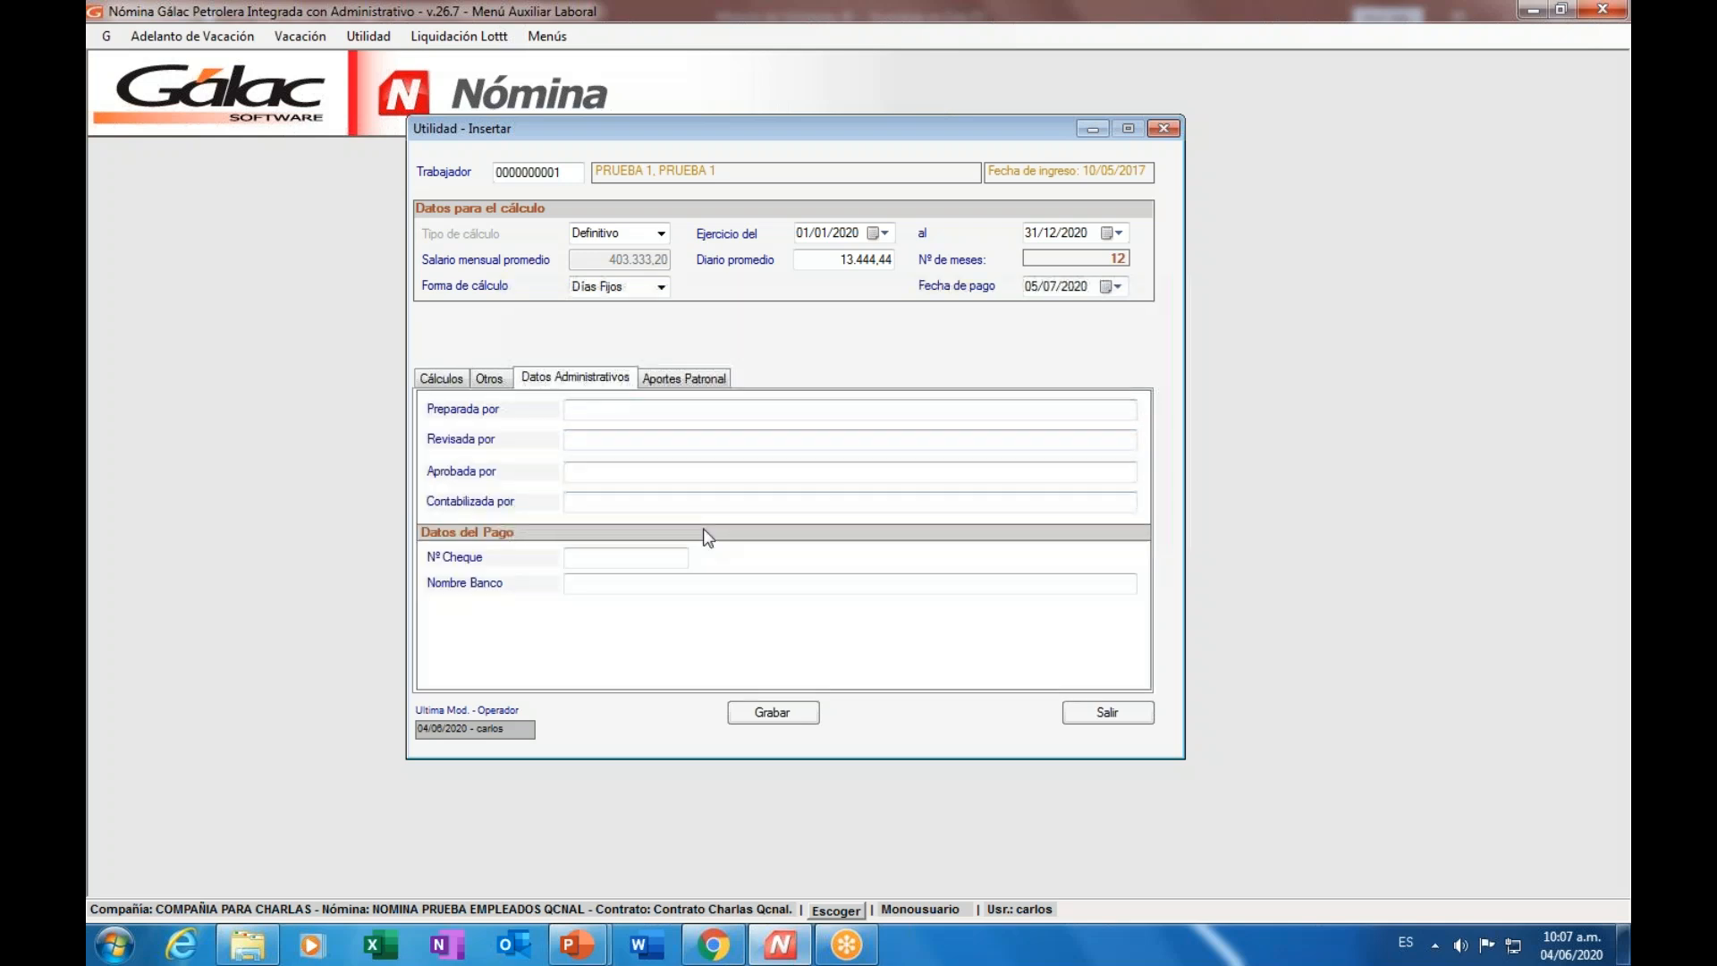
{"action": "left_click", "coordinate": [707, 391]}
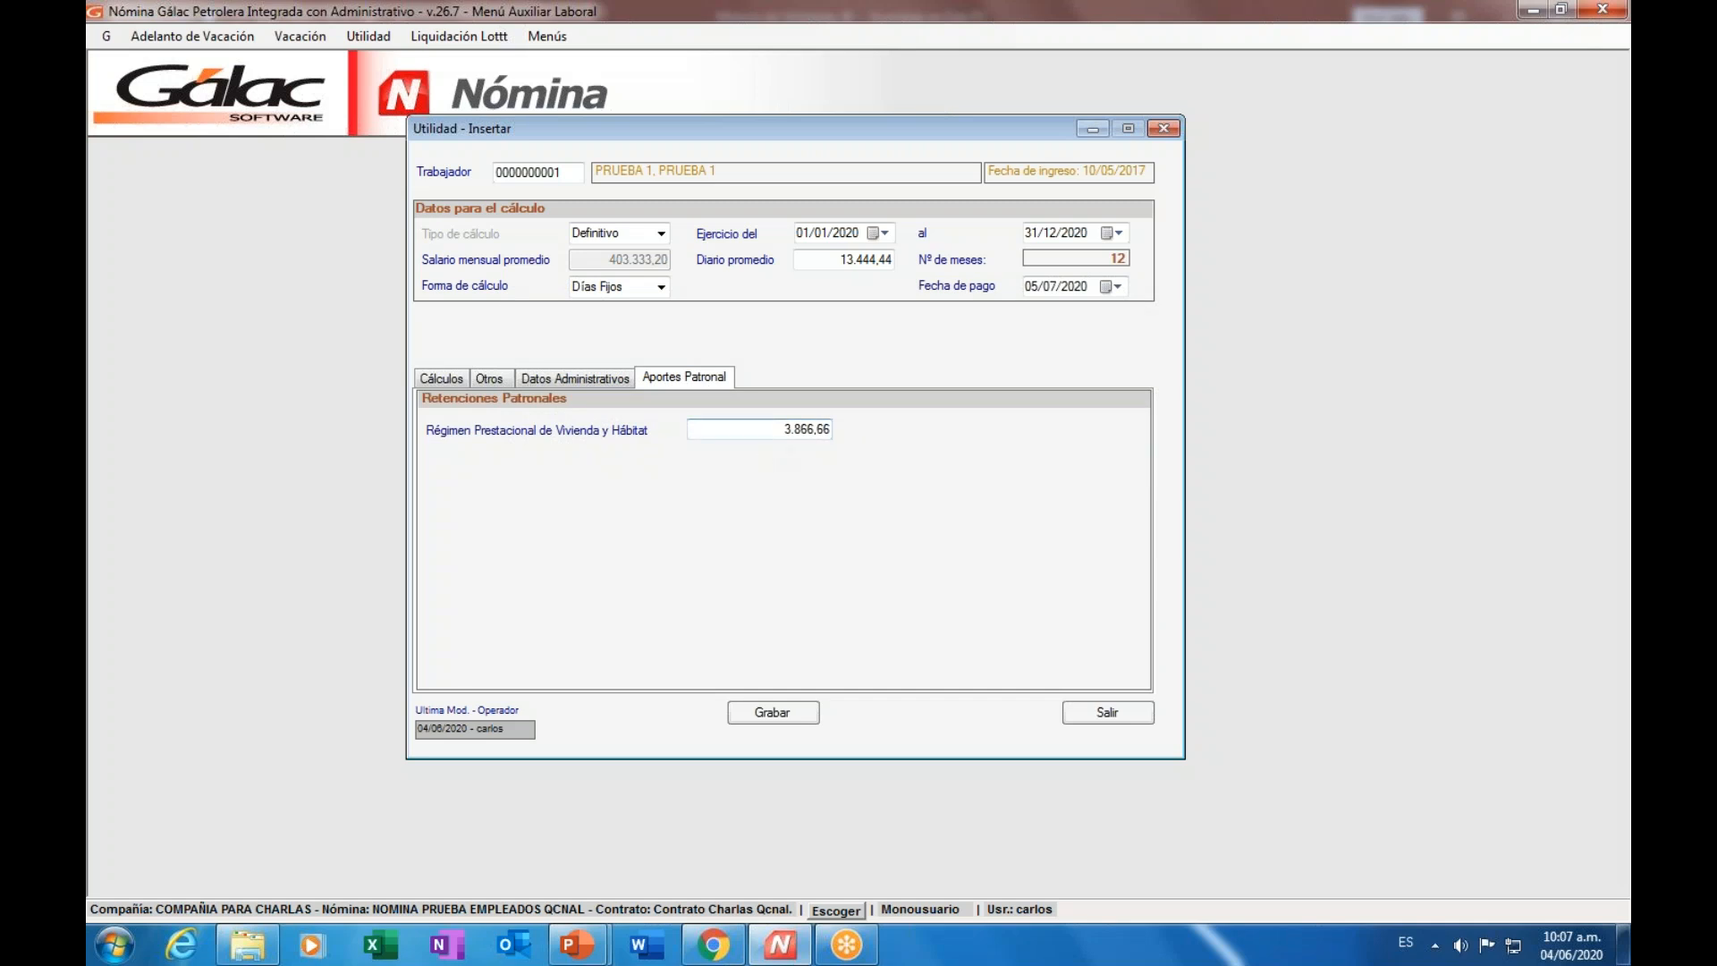
{"action": "left_click", "coordinate": [440, 379]}
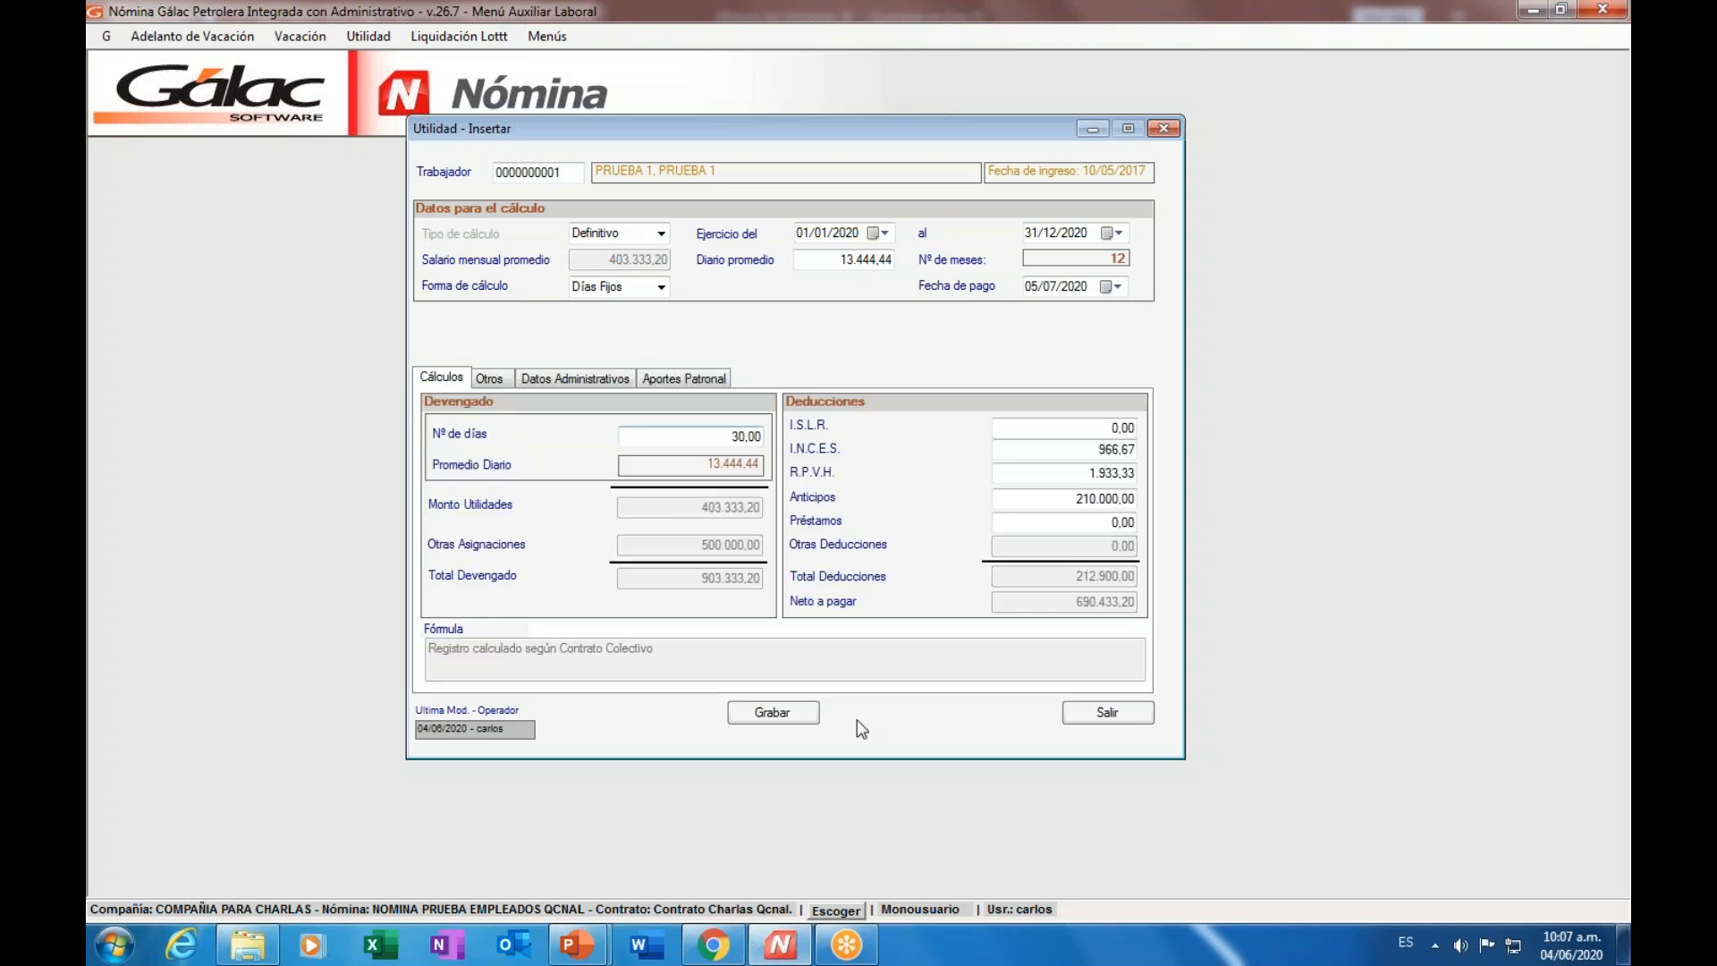
- Save the utilidades record and generate its payment receipt on screen with the other assignments and deductions annex and the accumulated amounts
{"action": "left_click", "coordinate": [798, 712]}
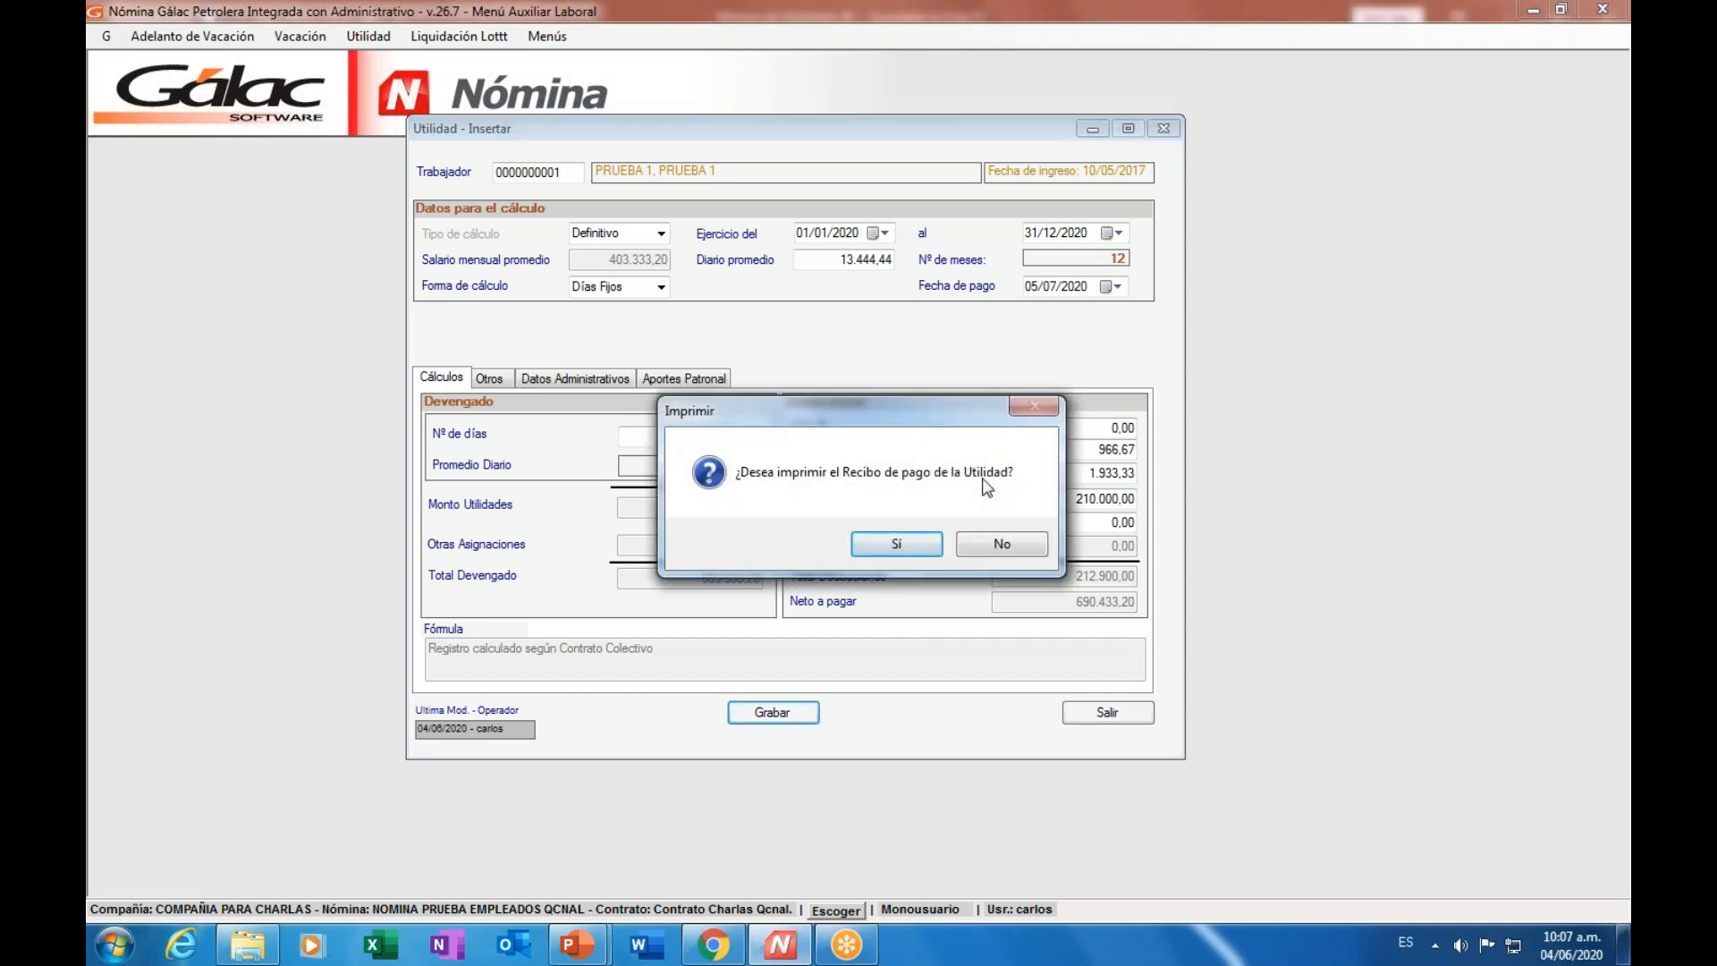
{"action": "left_click", "coordinate": [895, 543]}
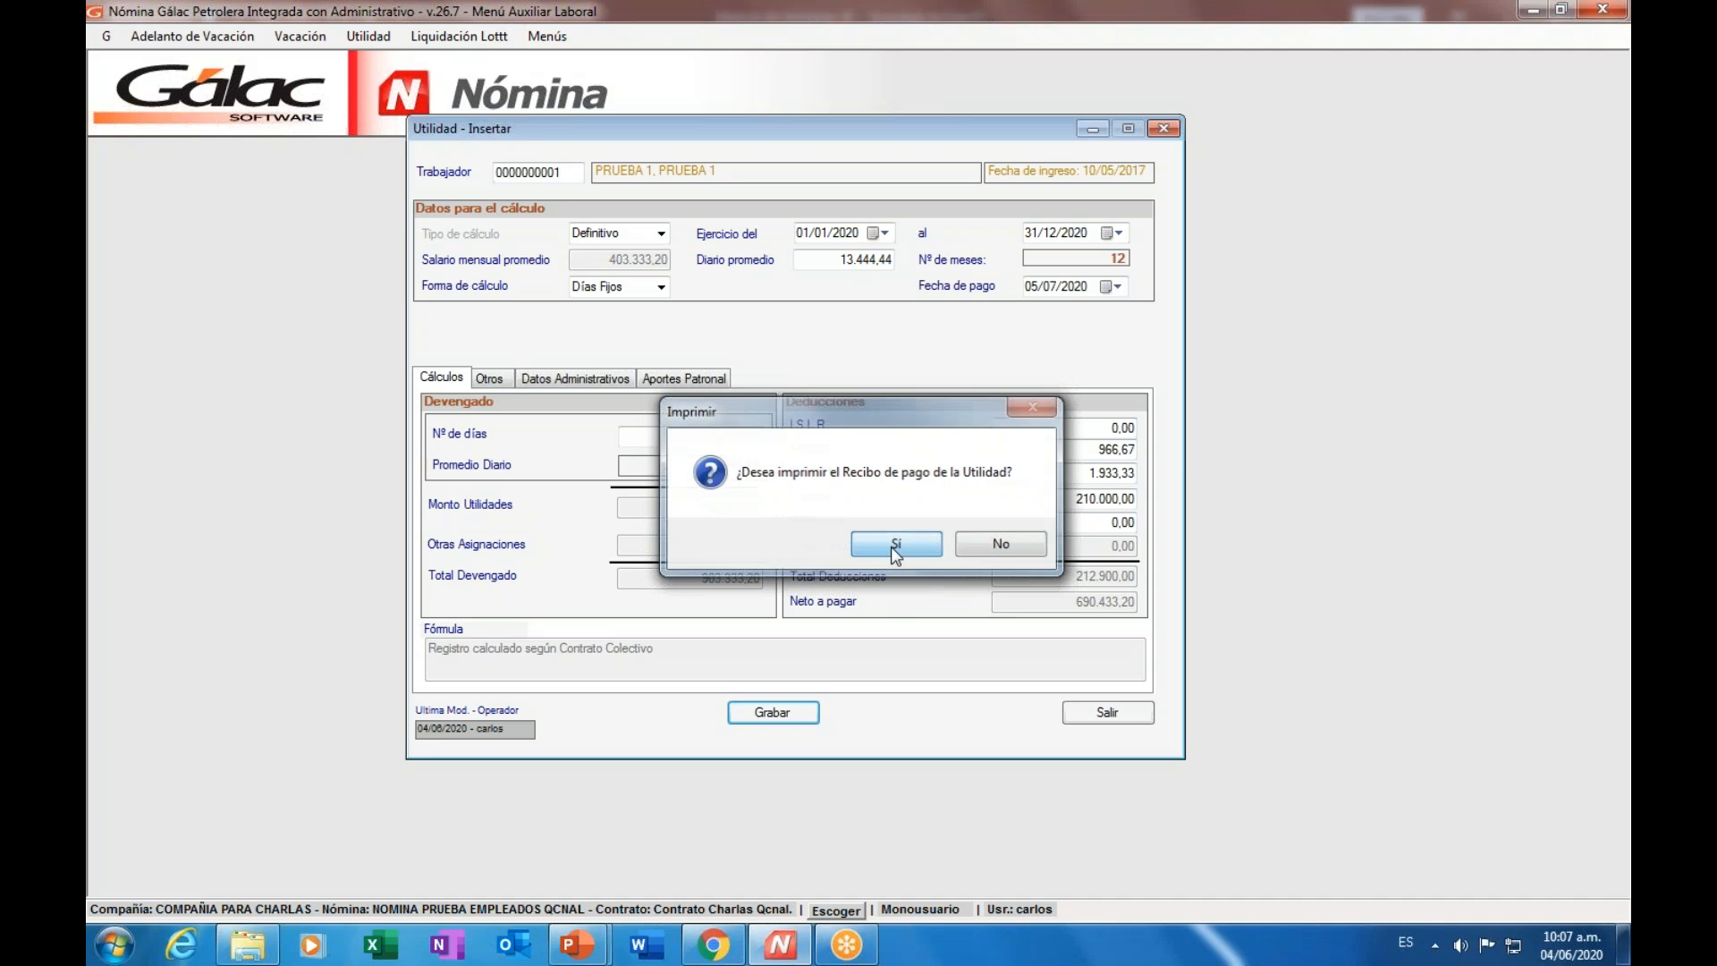
{"action": "left_click_drag", "start_coordinate": [1033, 241], "coordinate": [974, 186]}
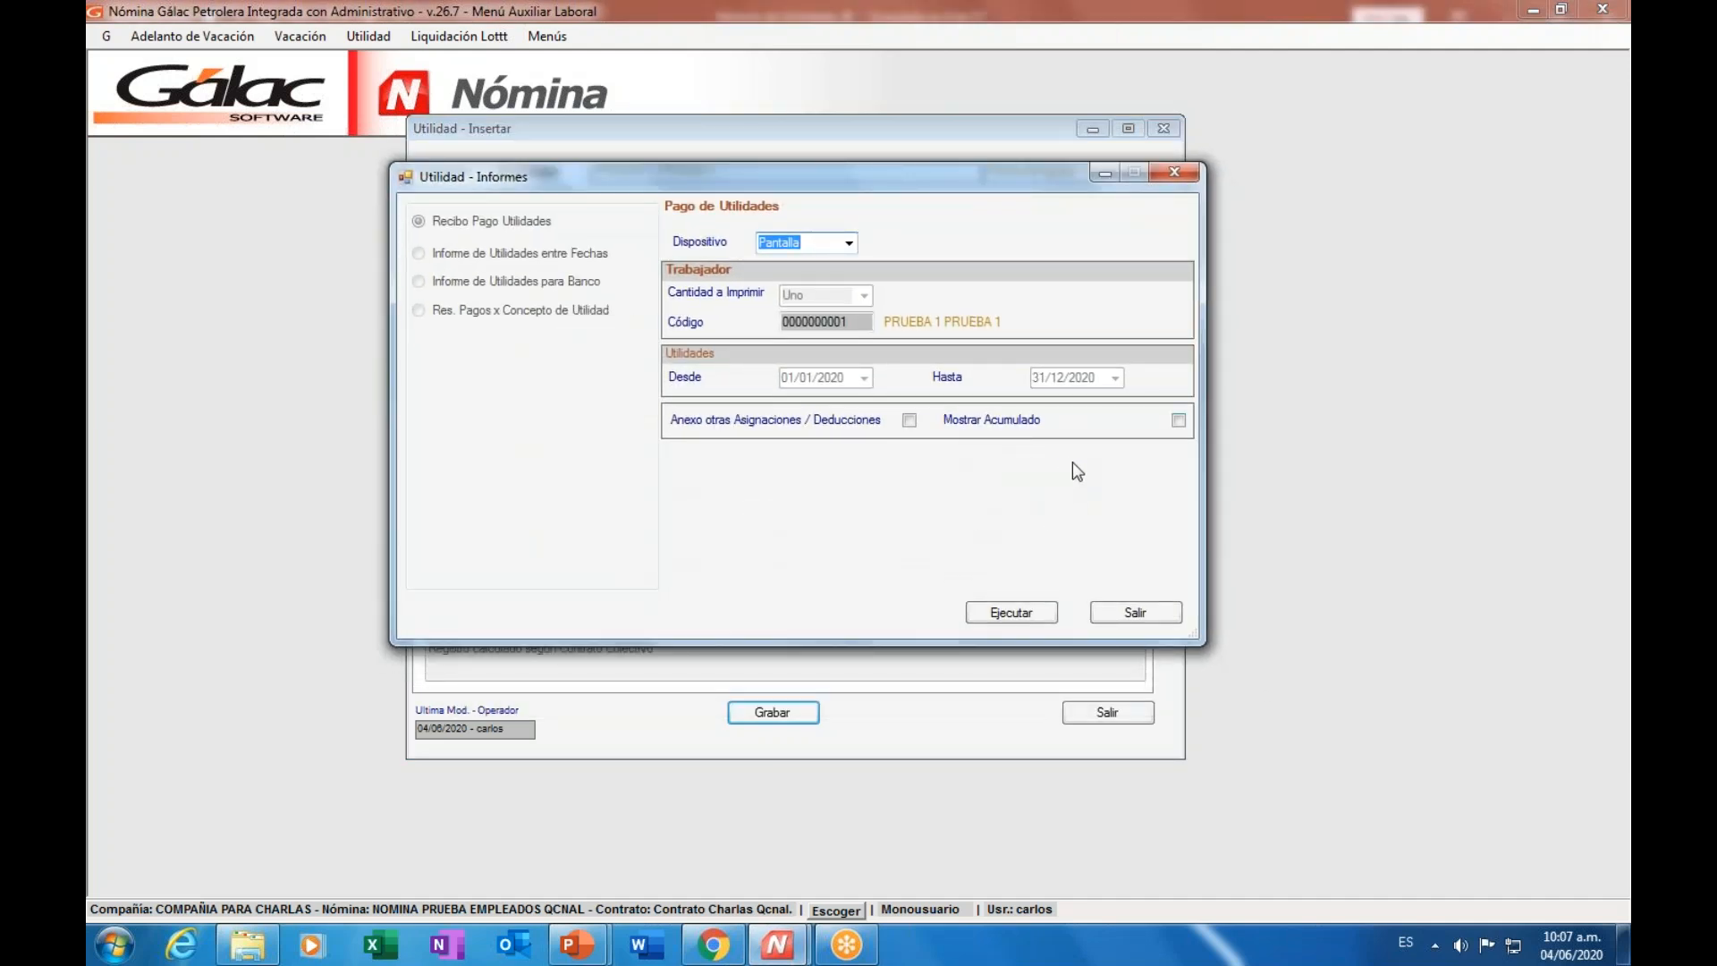
{"action": "left_click", "coordinate": [727, 427]}
{"action": "left_click", "coordinate": [1041, 617]}
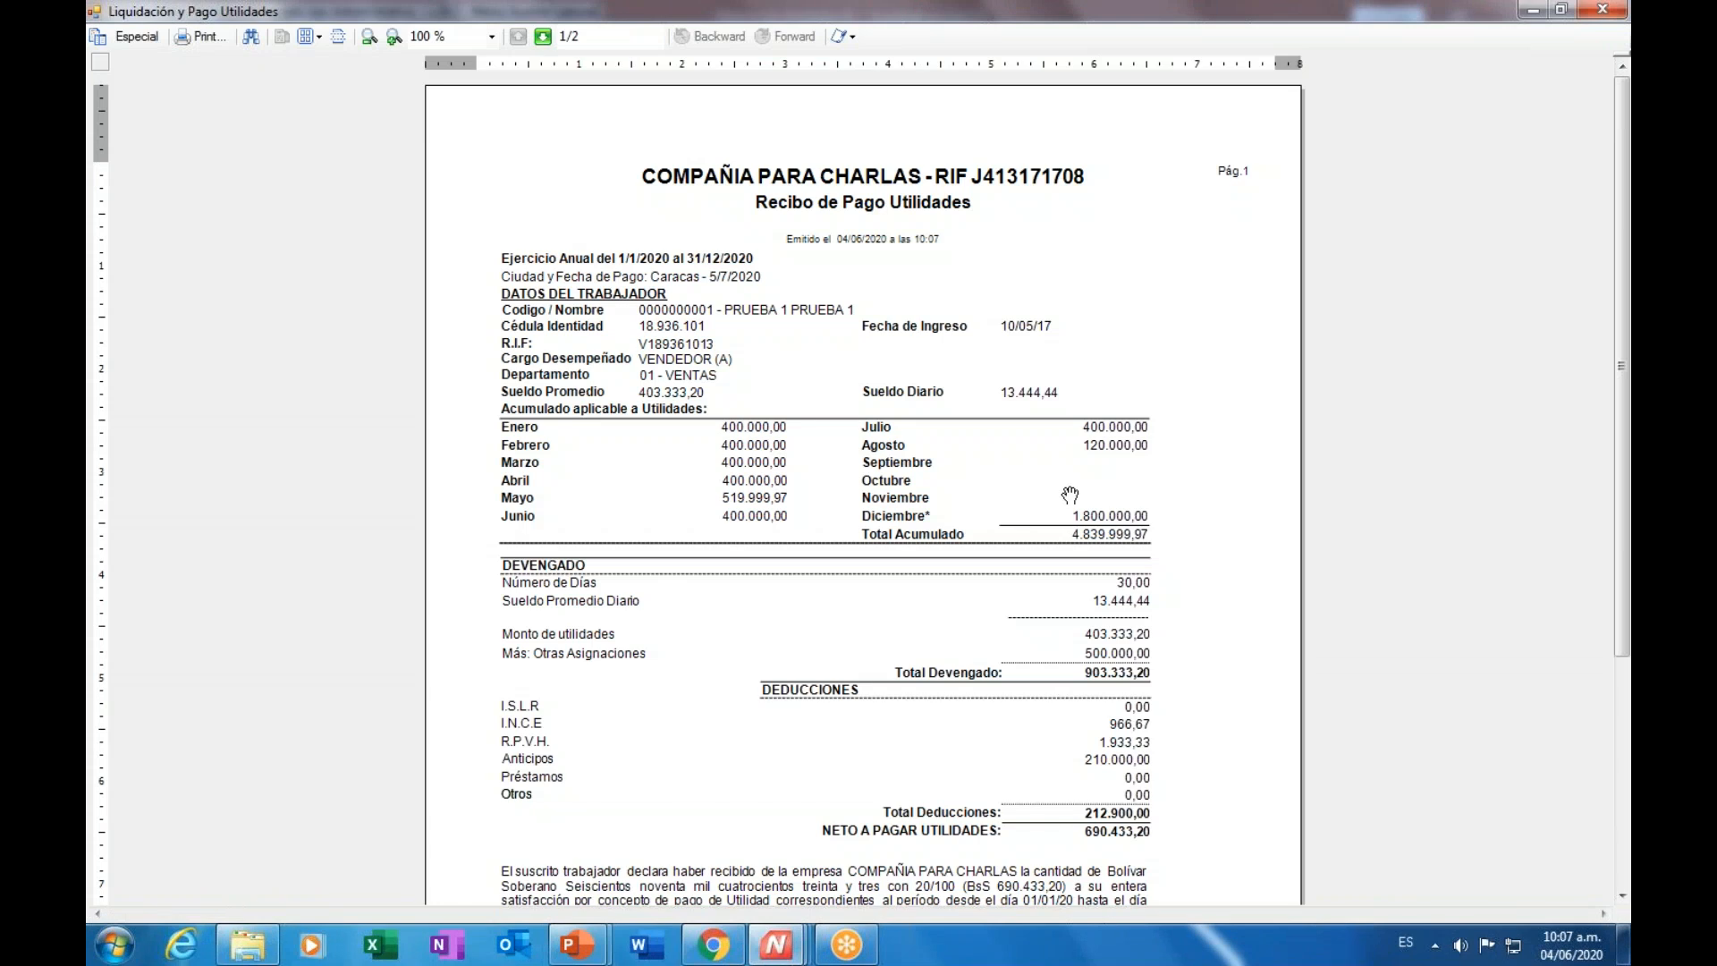
- Check the receipt's December accumulated amount in the calculator by computing 400000 × 4 + 200000, and close the calculator
{"action": "scroll", "coordinate": [1071, 494], "scroll_direction": "down", "scroll_amount": 2}
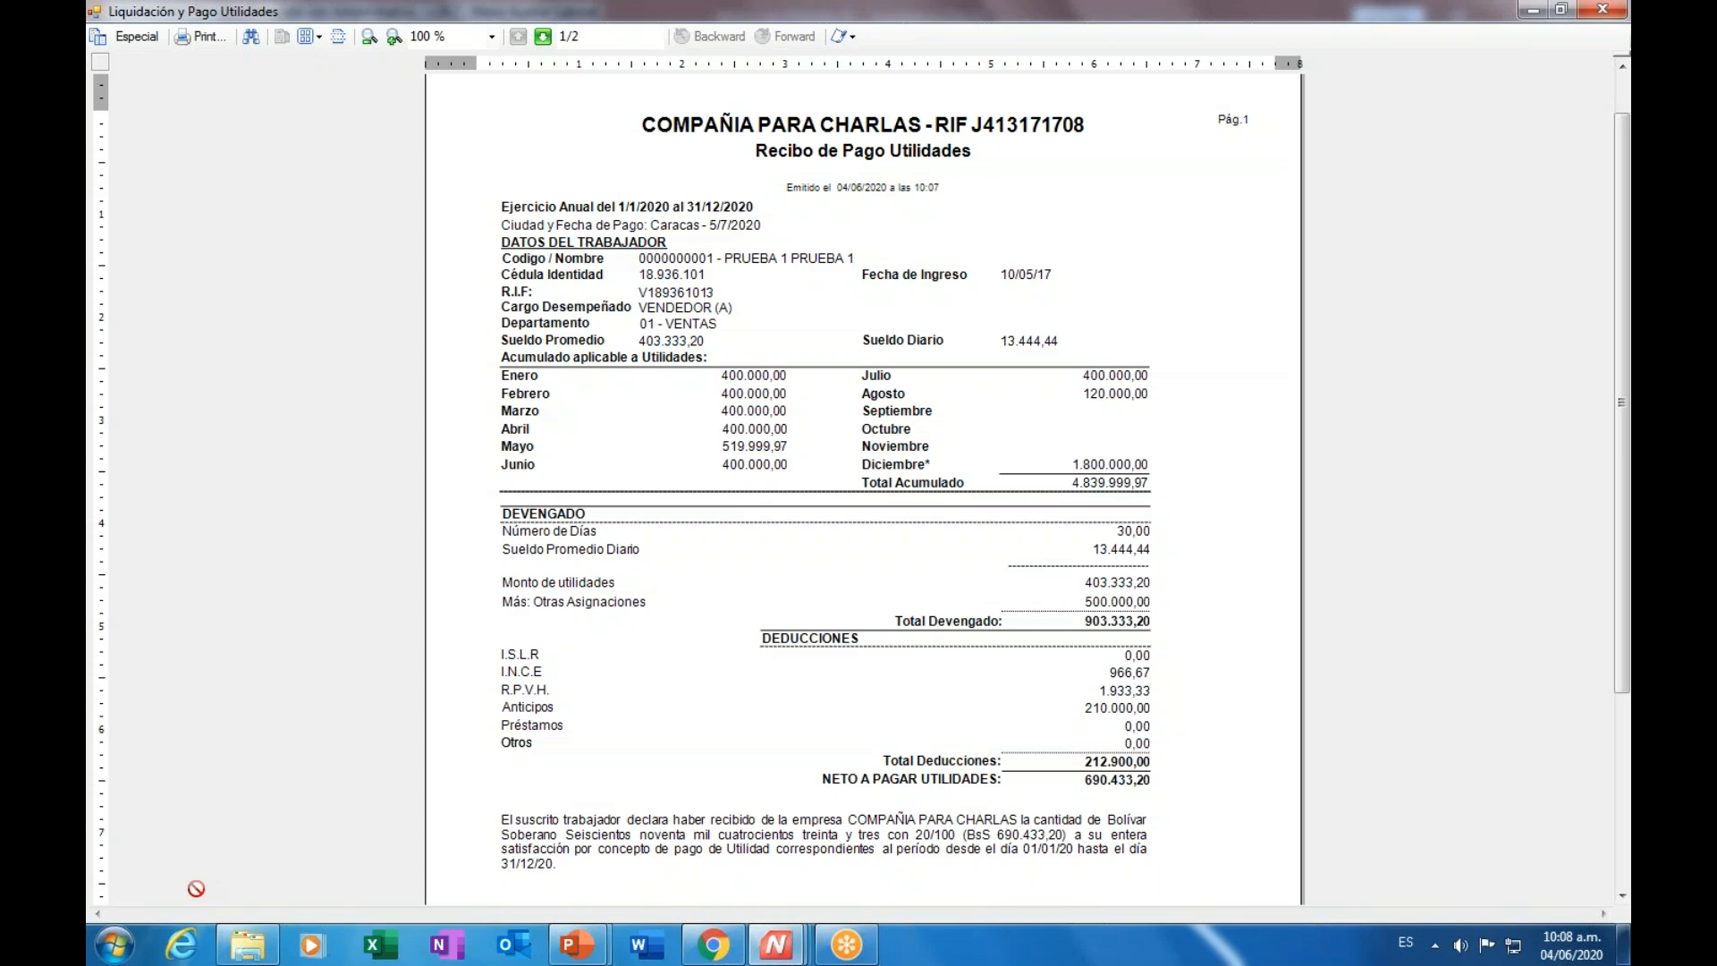
{"action": "left_click", "coordinate": [114, 944]}
{"action": "left_click", "coordinate": [234, 489]}
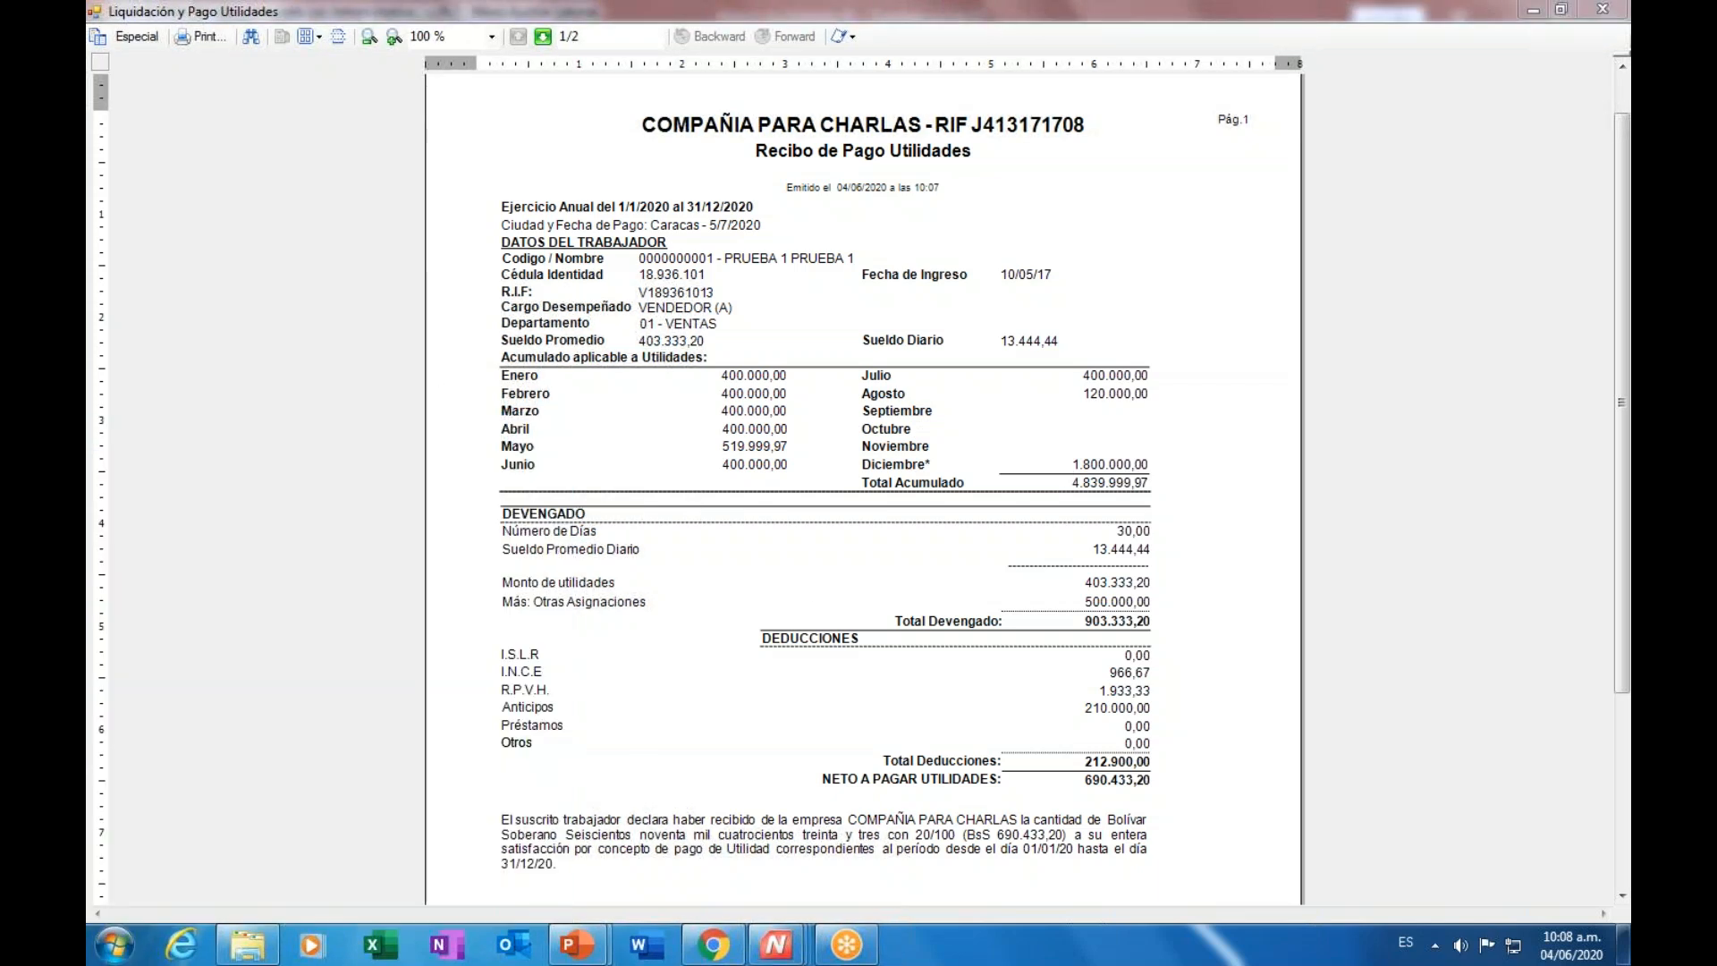
{"action": "left_click_drag", "start_coordinate": [268, 252], "coordinate": [499, 218]}
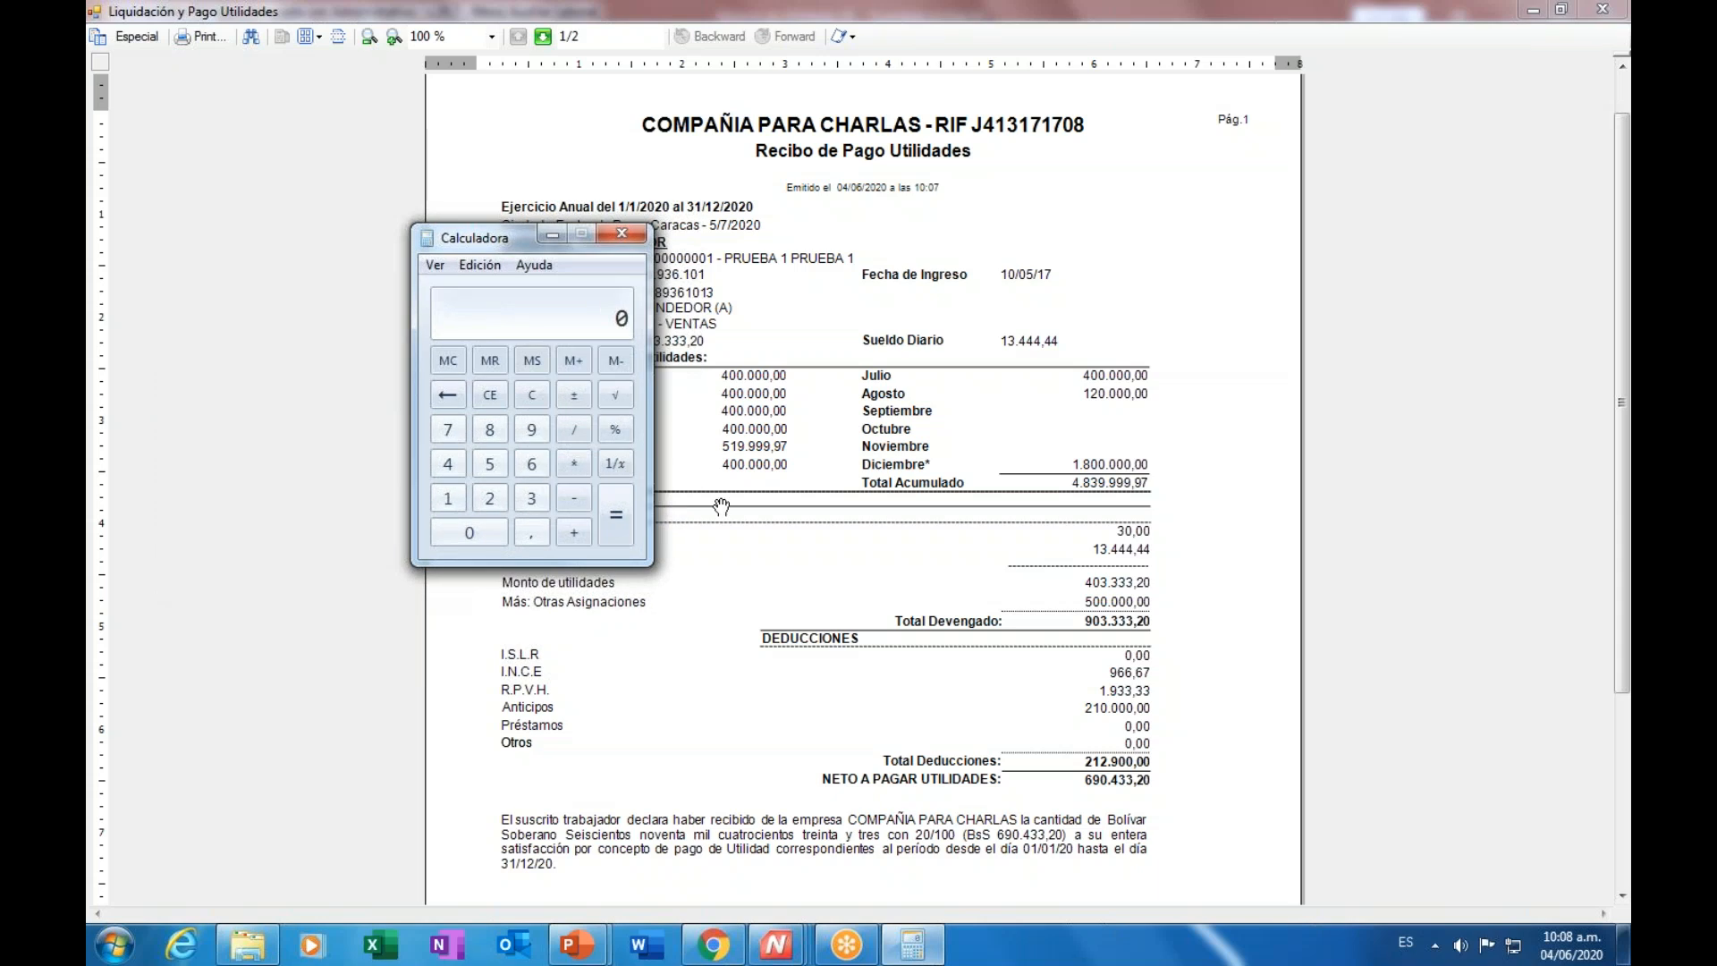
{"action": "type", "text": "400000"}
{"action": "key", "text": "asterisk"}
{"action": "type", "text": "4"}
{"action": "key", "text": "Return"}
{"action": "key", "text": "plus"}
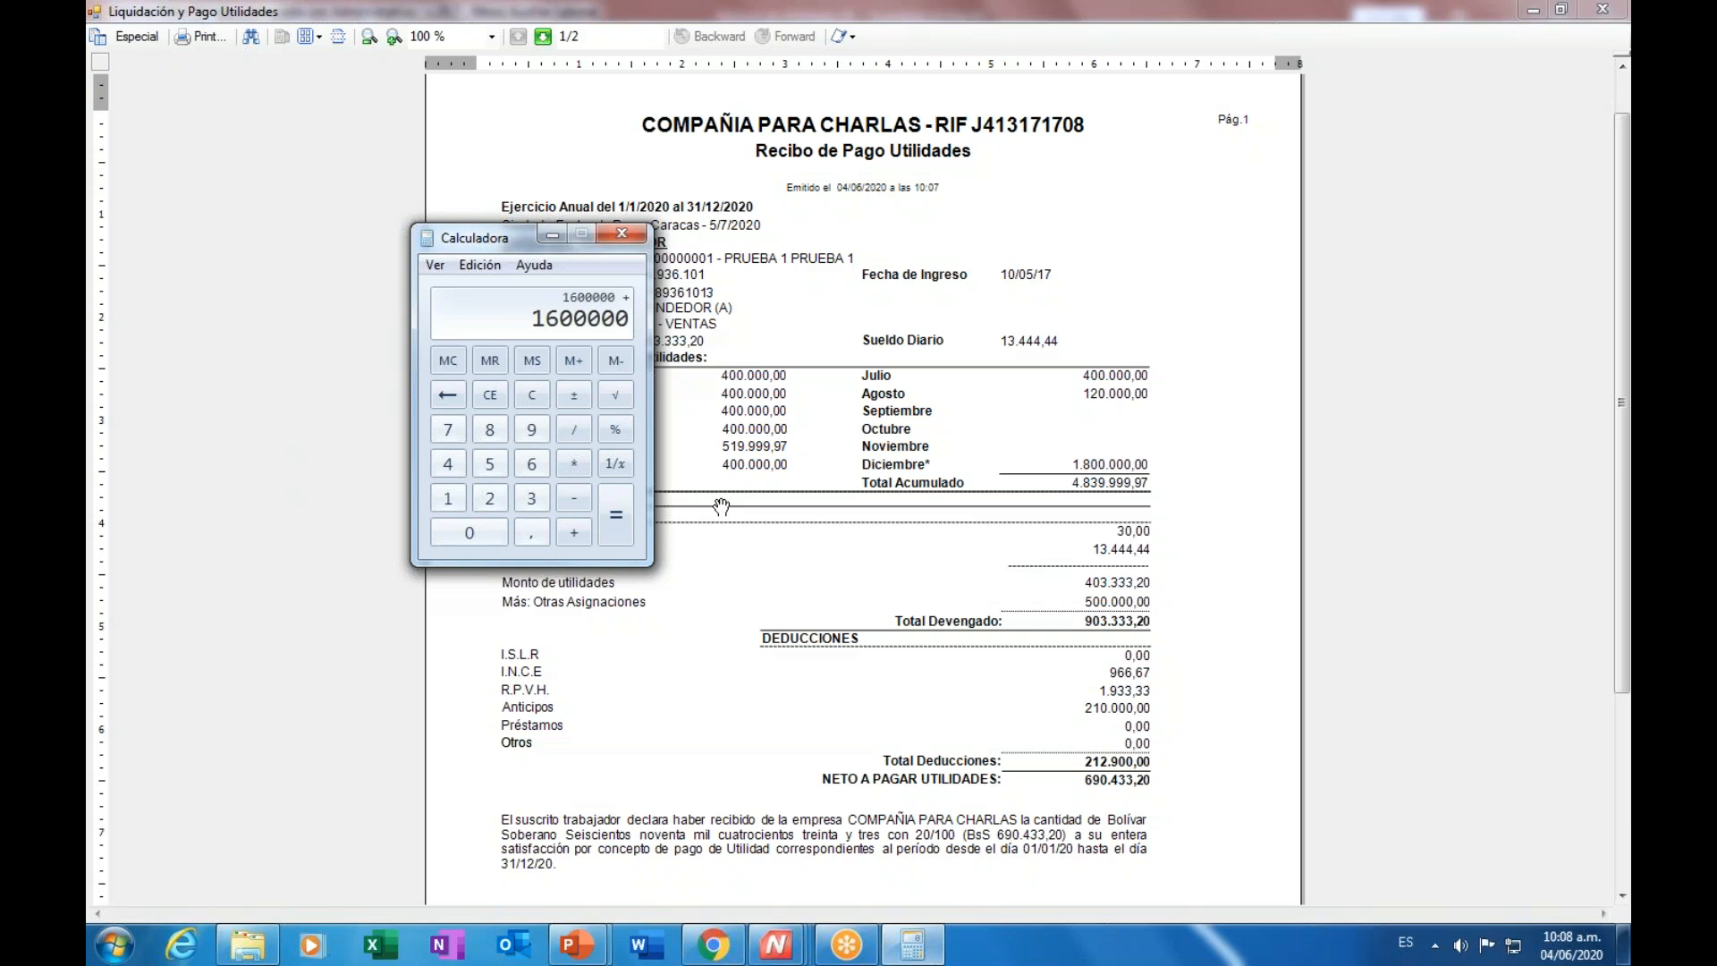
{"action": "type", "text": "200000"}
{"action": "key", "text": "Return"}
{"action": "left_click", "coordinate": [622, 233]}
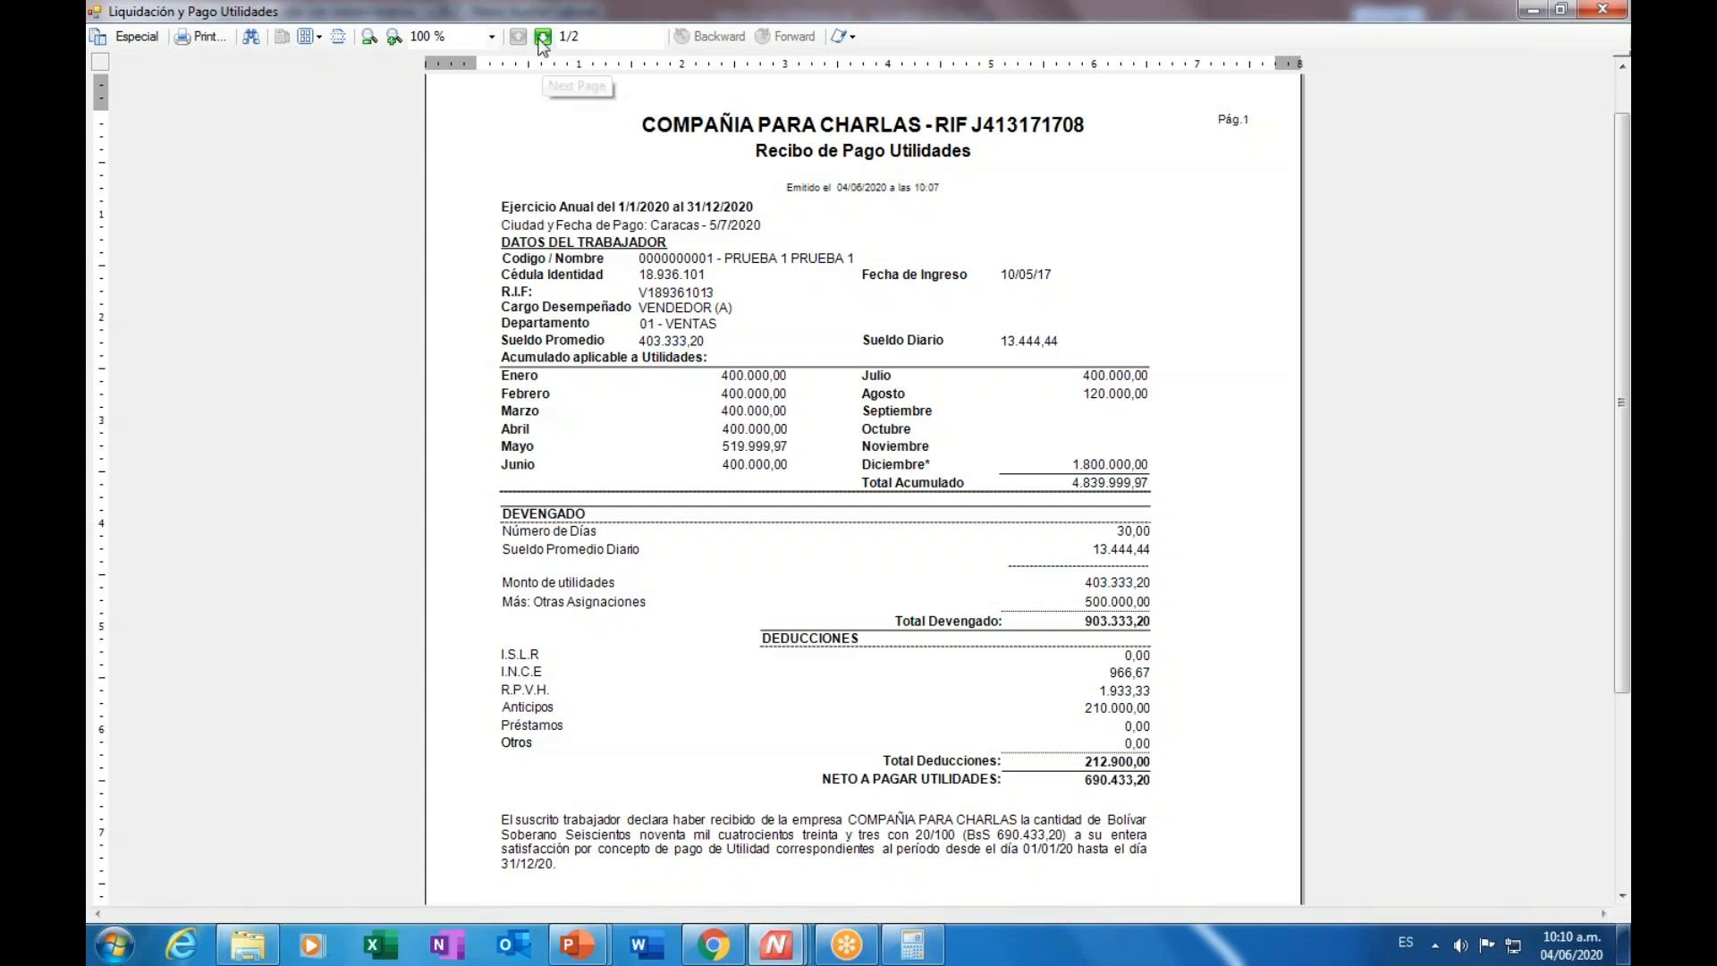
- Examine the receipt's annex page alongside the Anexo otras Asignaciones / Deducciones report option, and leave the report settings
{"action": "left_click", "coordinate": [543, 37]}
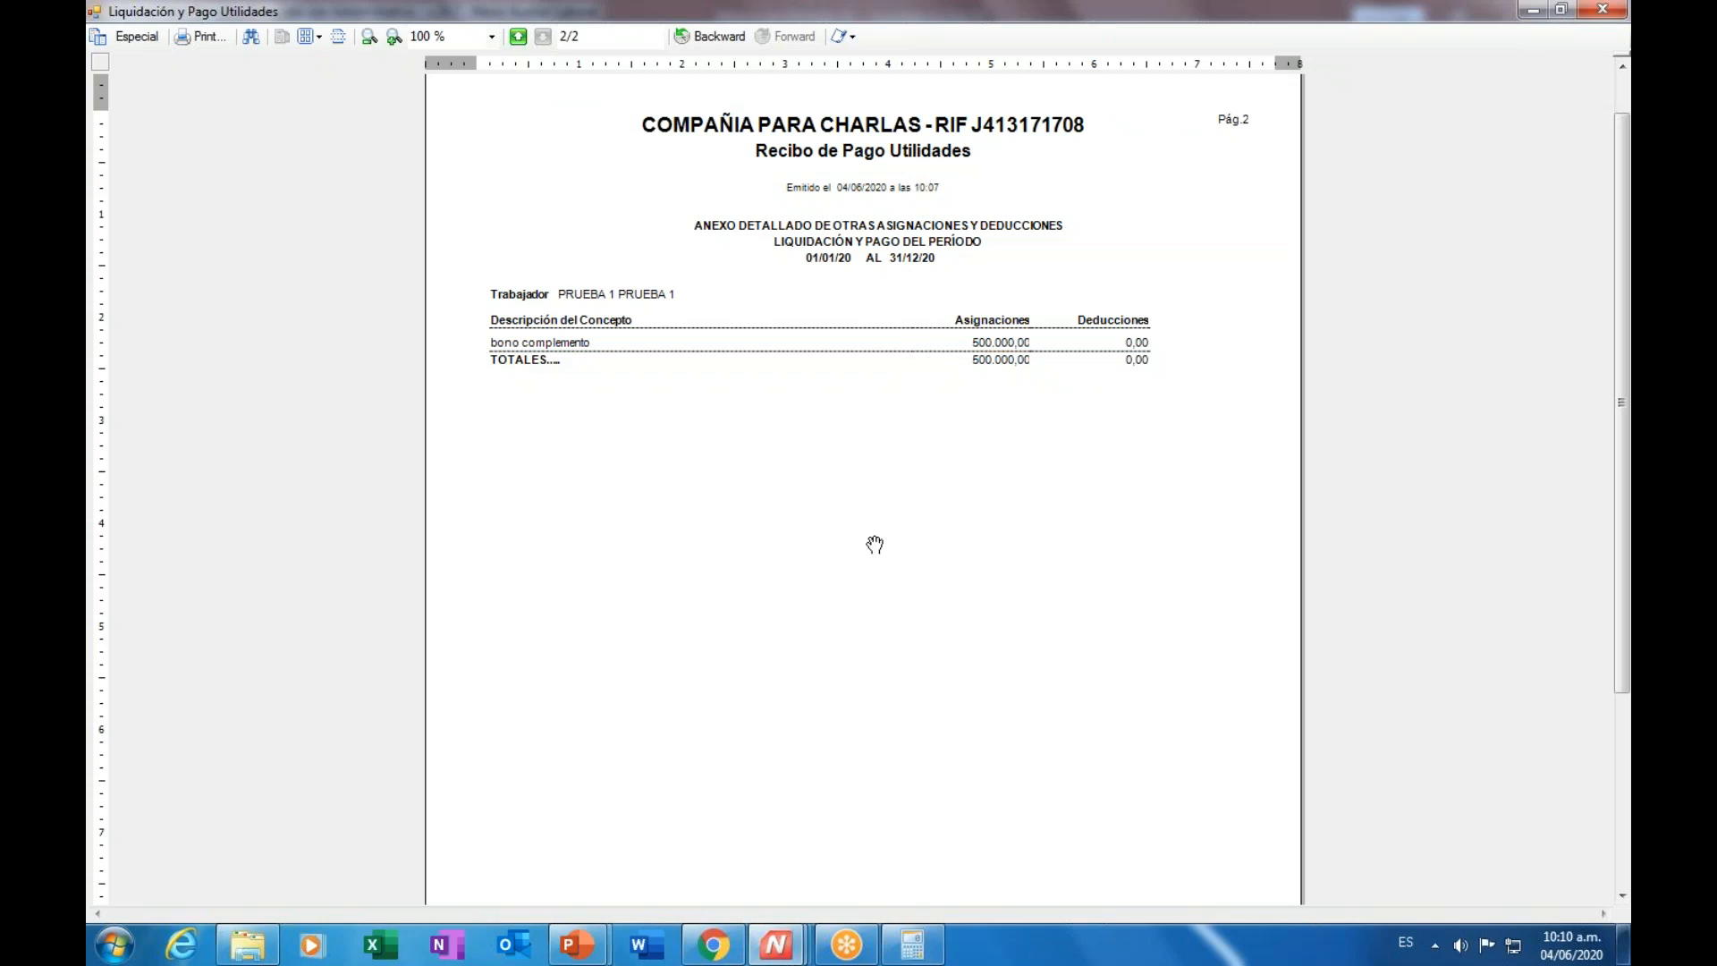
{"action": "mouse_move", "coordinate": [776, 944]}
{"action": "left_click", "coordinate": [778, 818]}
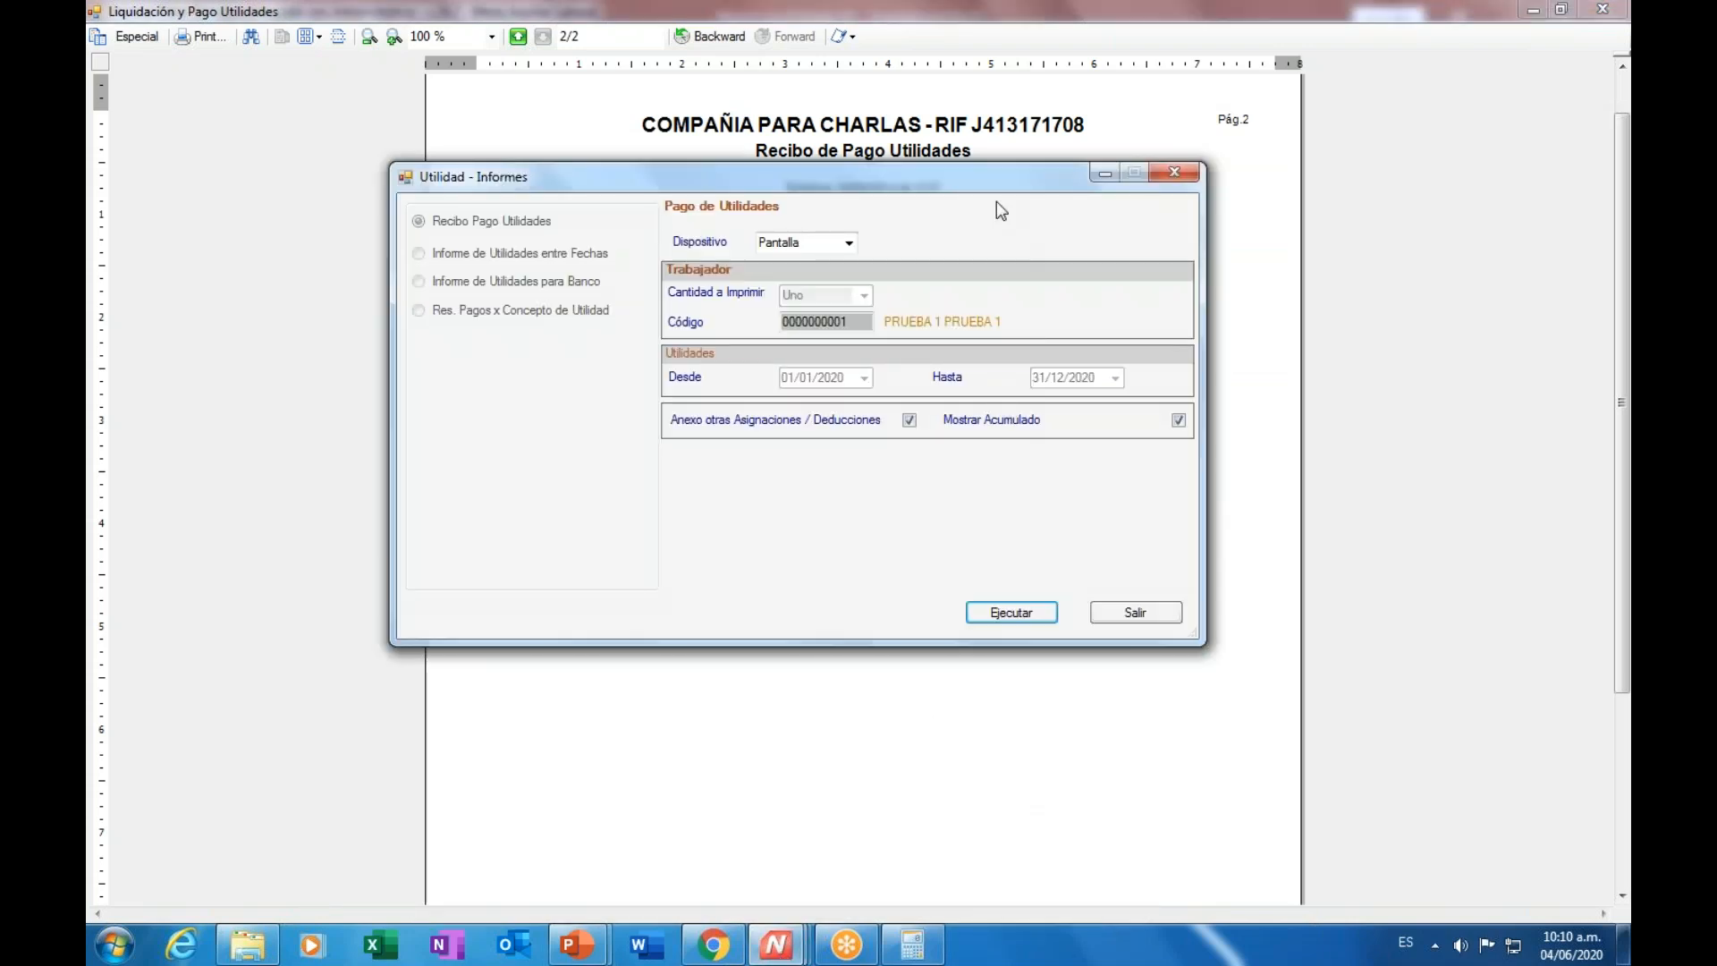
{"action": "left_click_drag", "start_coordinate": [993, 179], "coordinate": [983, 404]}
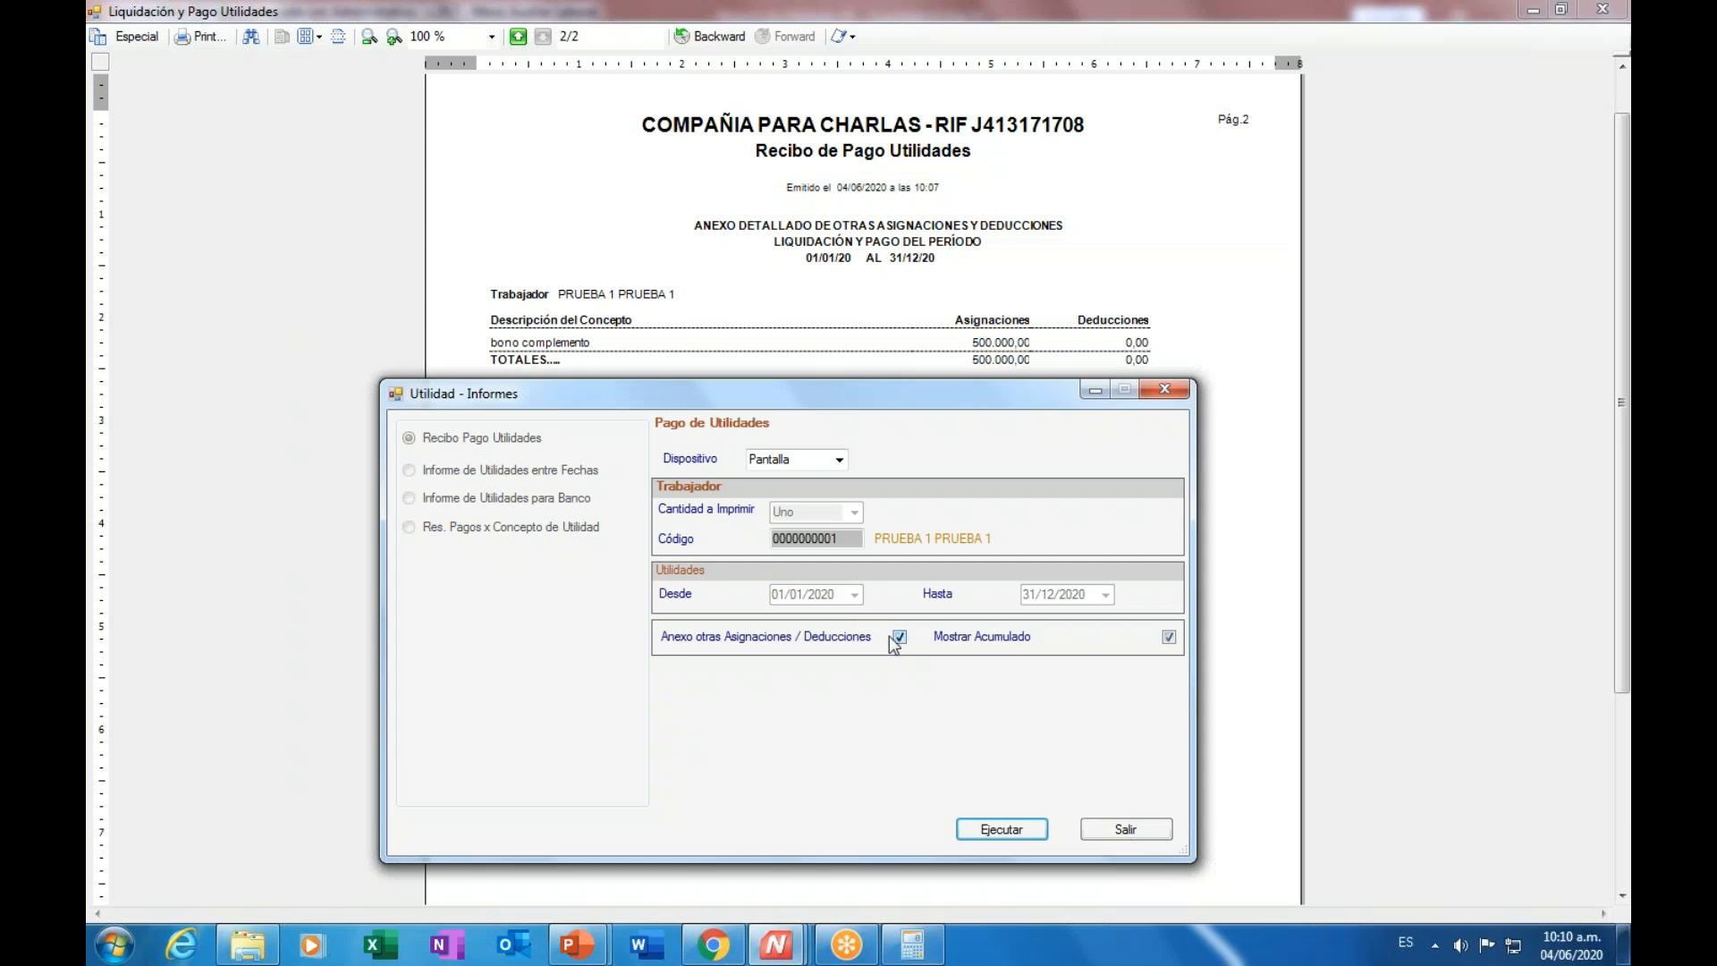
{"action": "left_click", "coordinate": [1144, 831]}
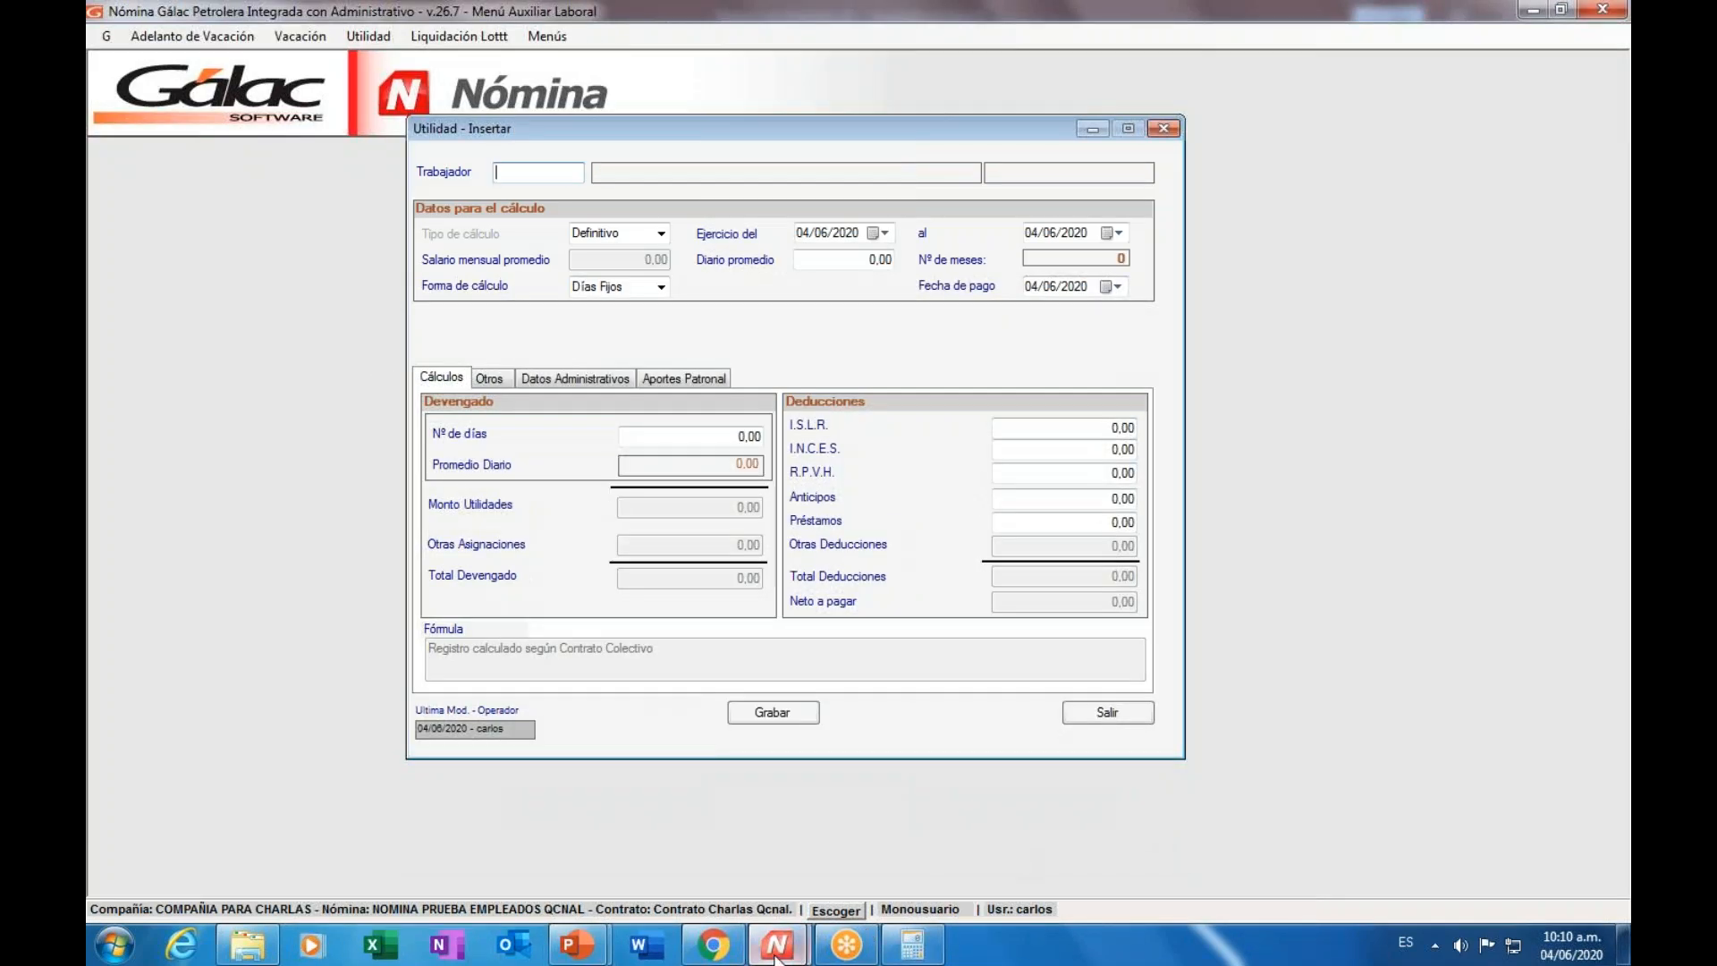
- Close the receipt preview and leave the utilidades insertion form without saving another record
{"action": "mouse_move", "coordinate": [774, 952]}
{"action": "left_click", "coordinate": [857, 824]}
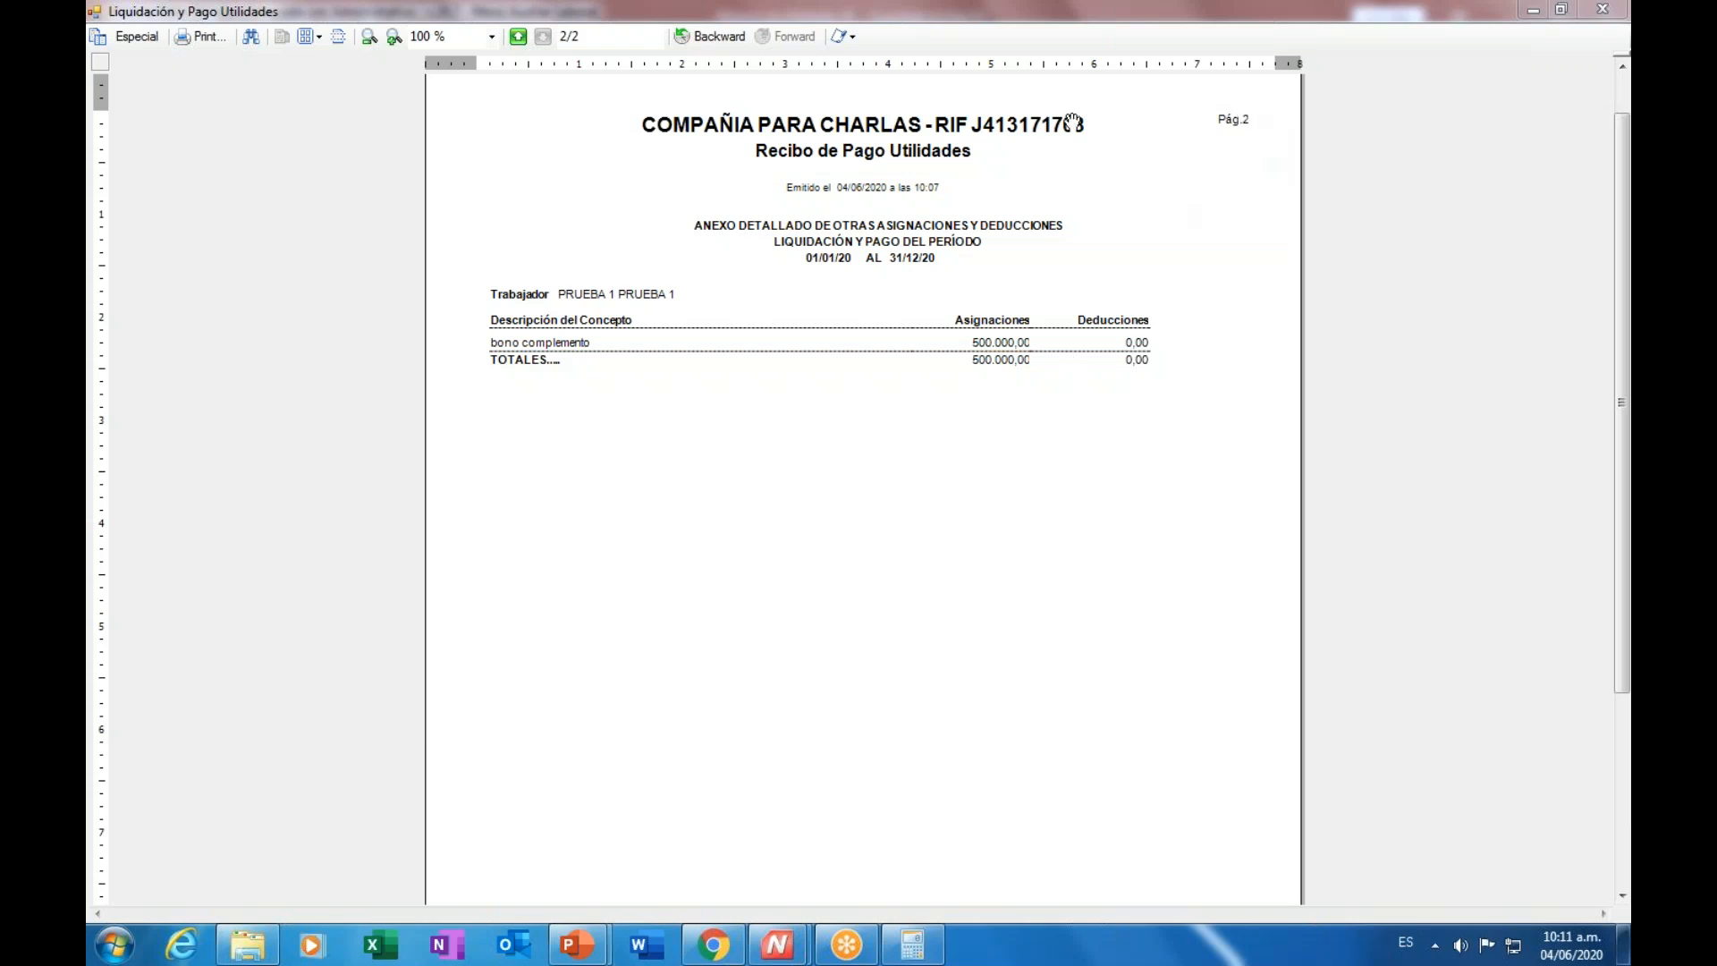
{"action": "left_click", "coordinate": [1599, 11]}
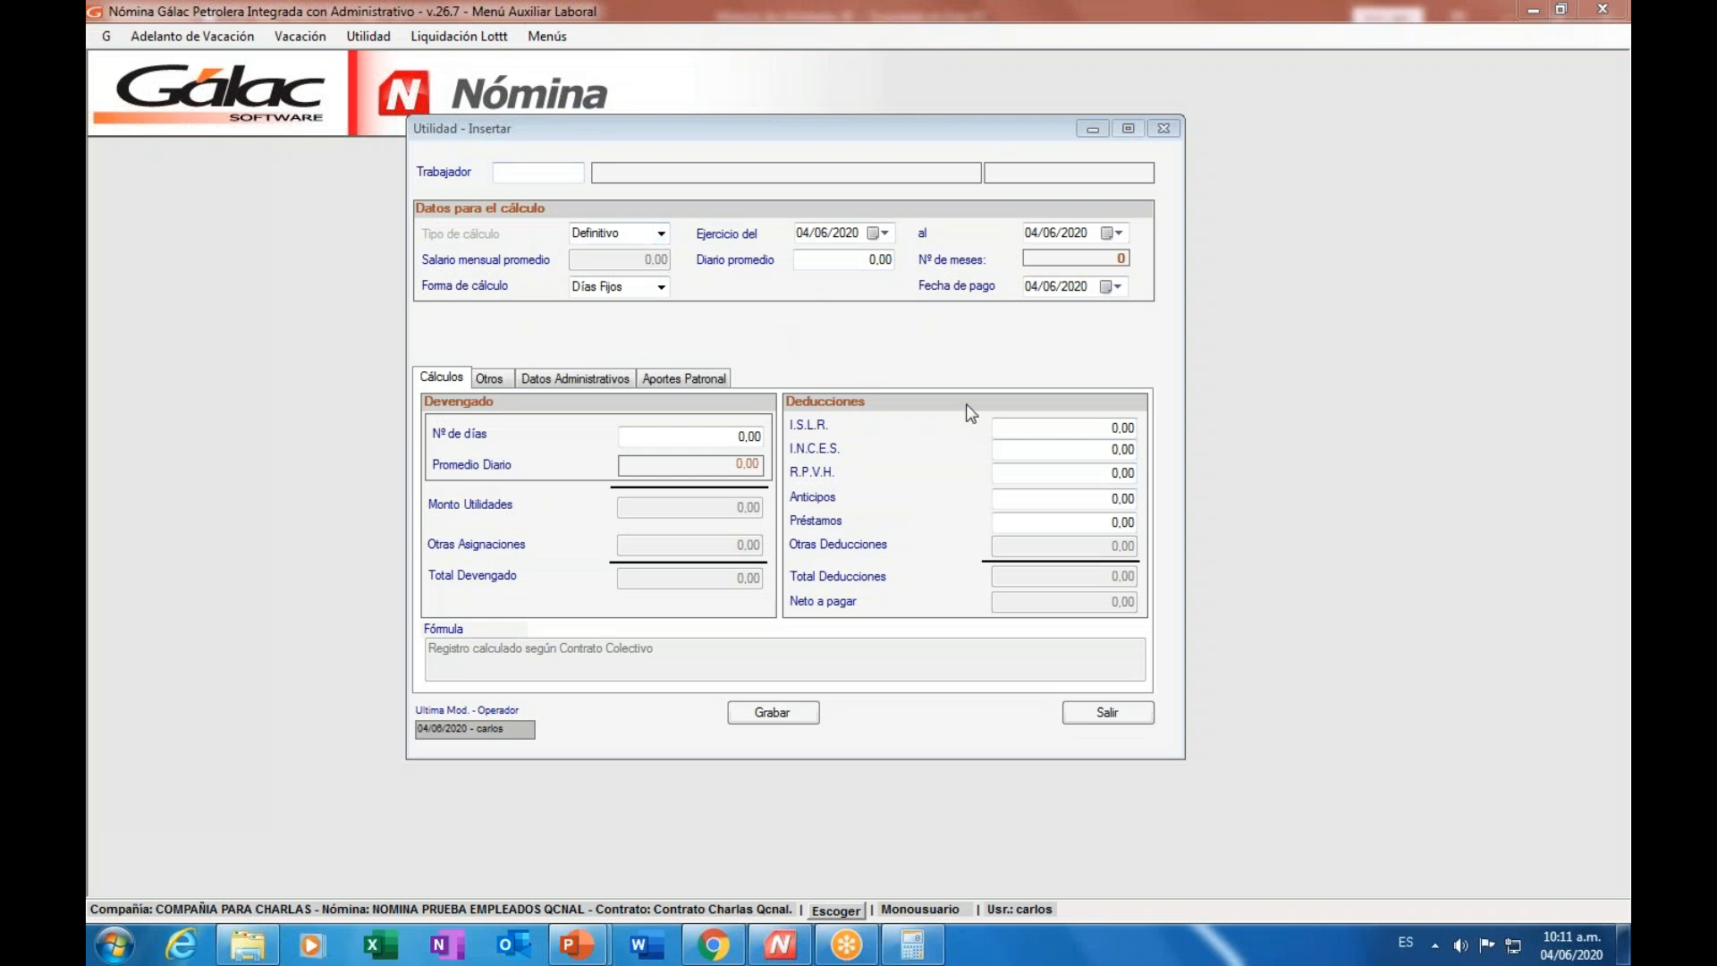
{"action": "left_click", "coordinate": [1114, 717]}
{"action": "left_click", "coordinate": [662, 178]}
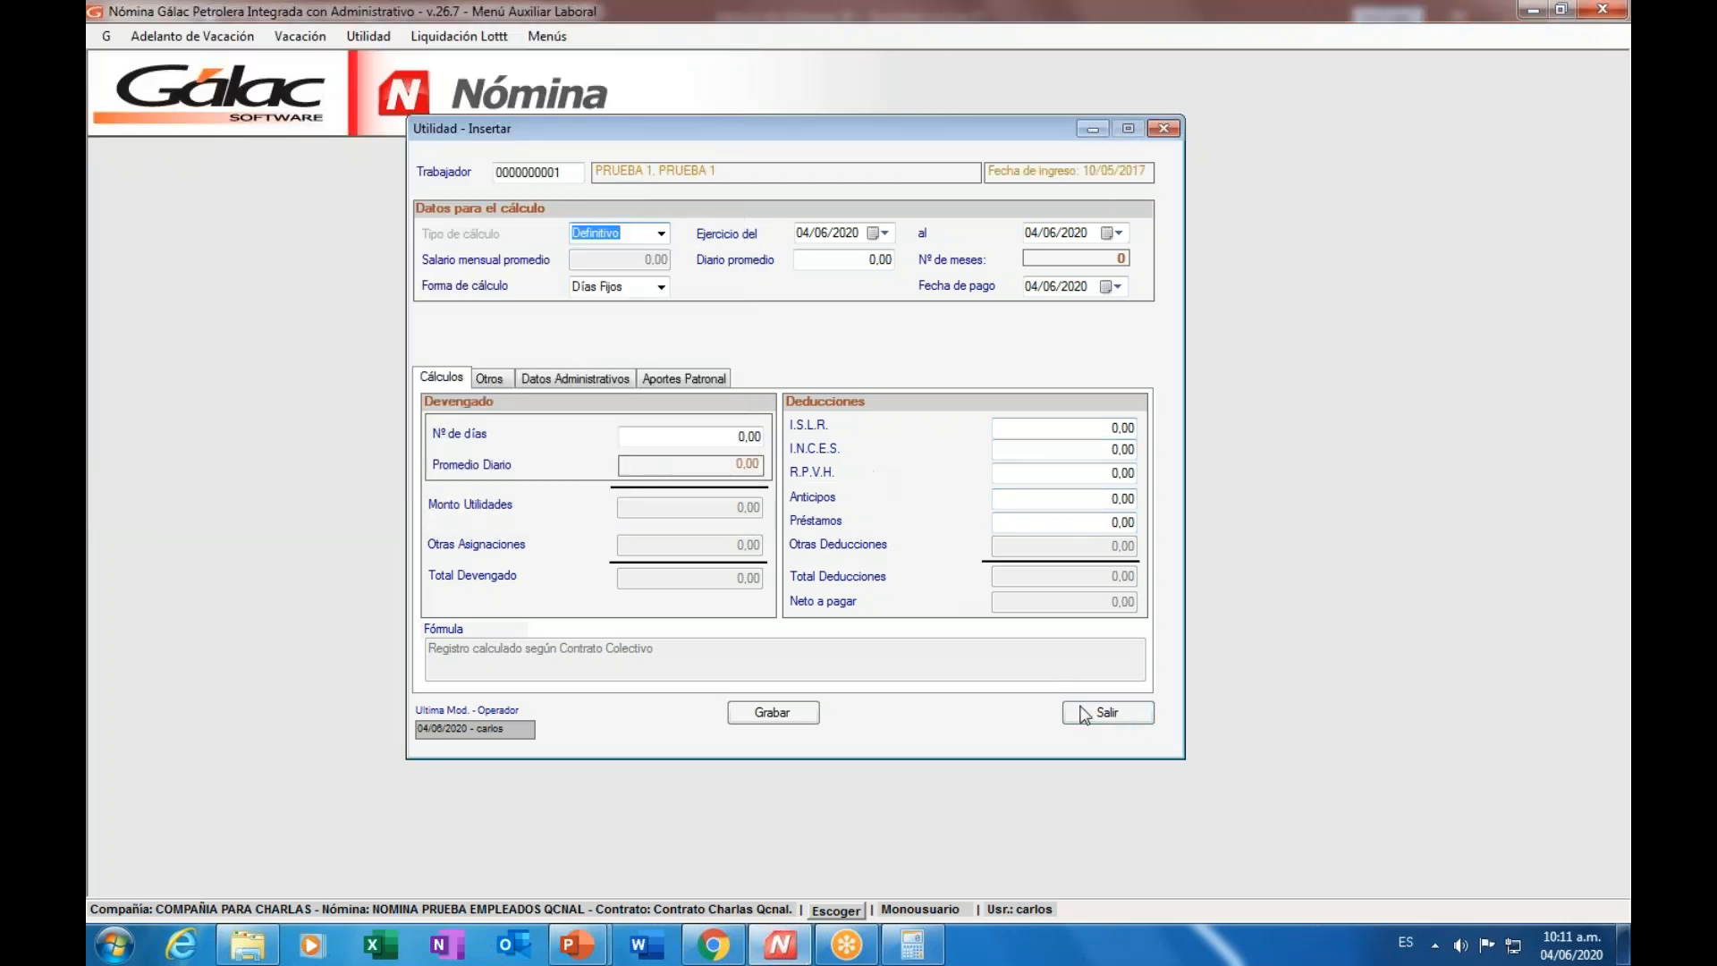
{"action": "left_click", "coordinate": [1089, 709]}
{"action": "left_click", "coordinate": [887, 552]}
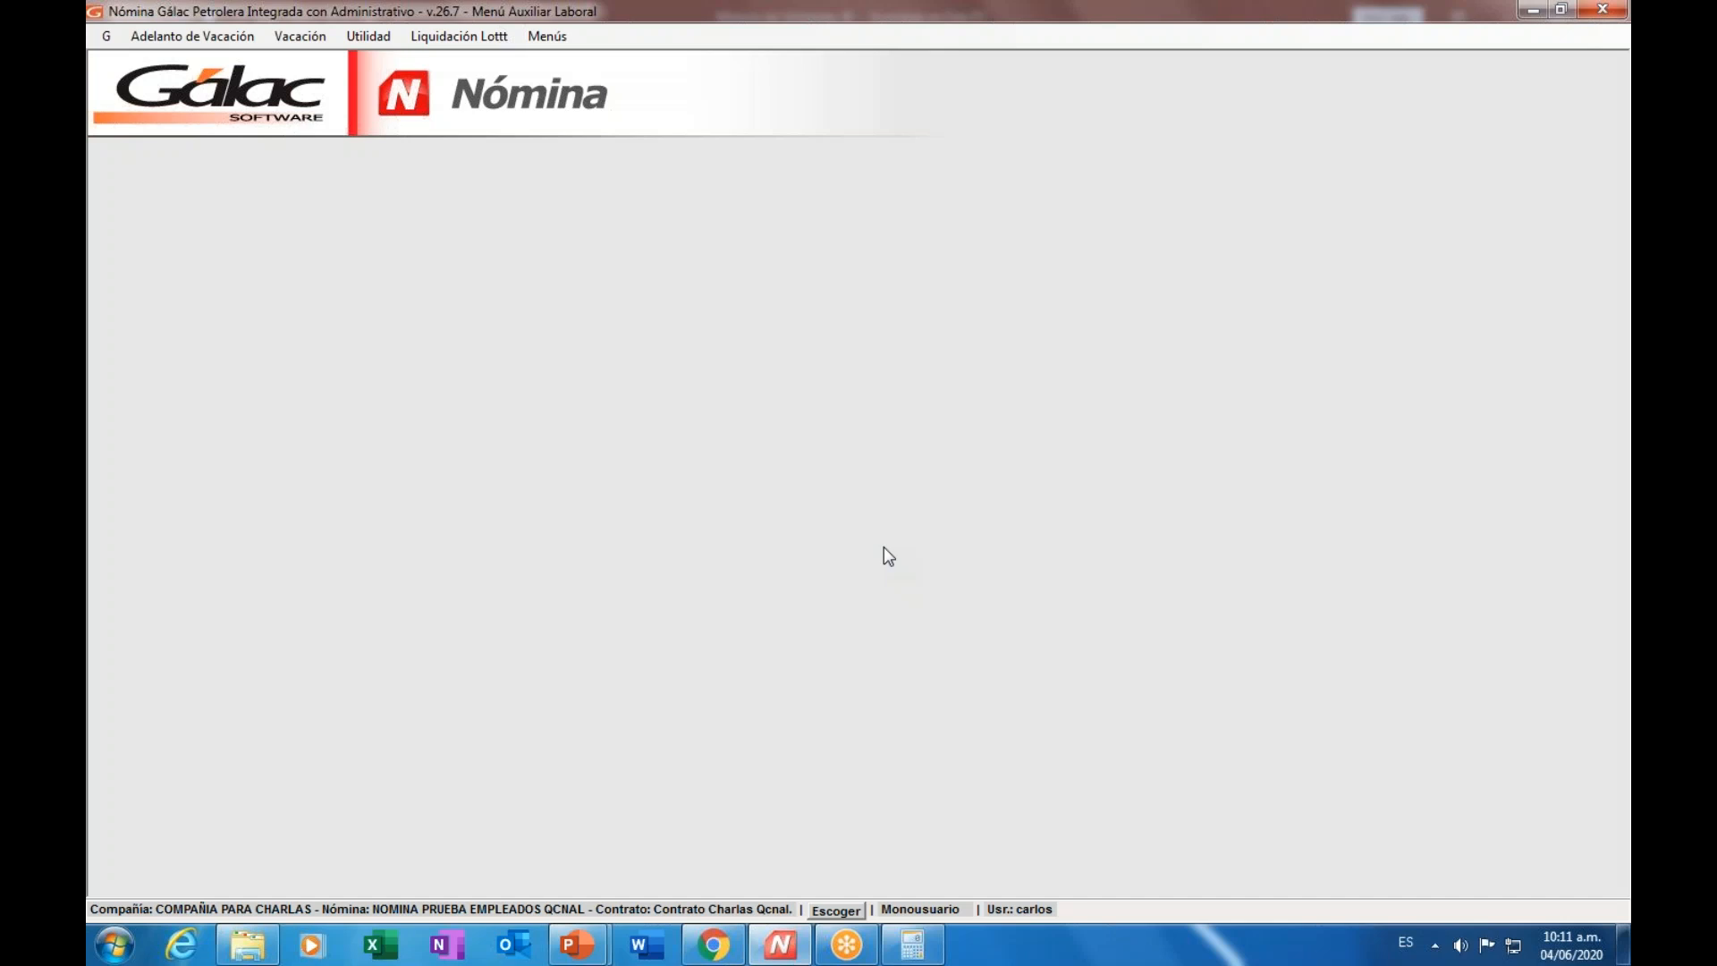
- Switch to the Principal module and start inserting a new concept definition
{"action": "left_click", "coordinate": [548, 36]}
{"action": "left_click", "coordinate": [578, 59]}
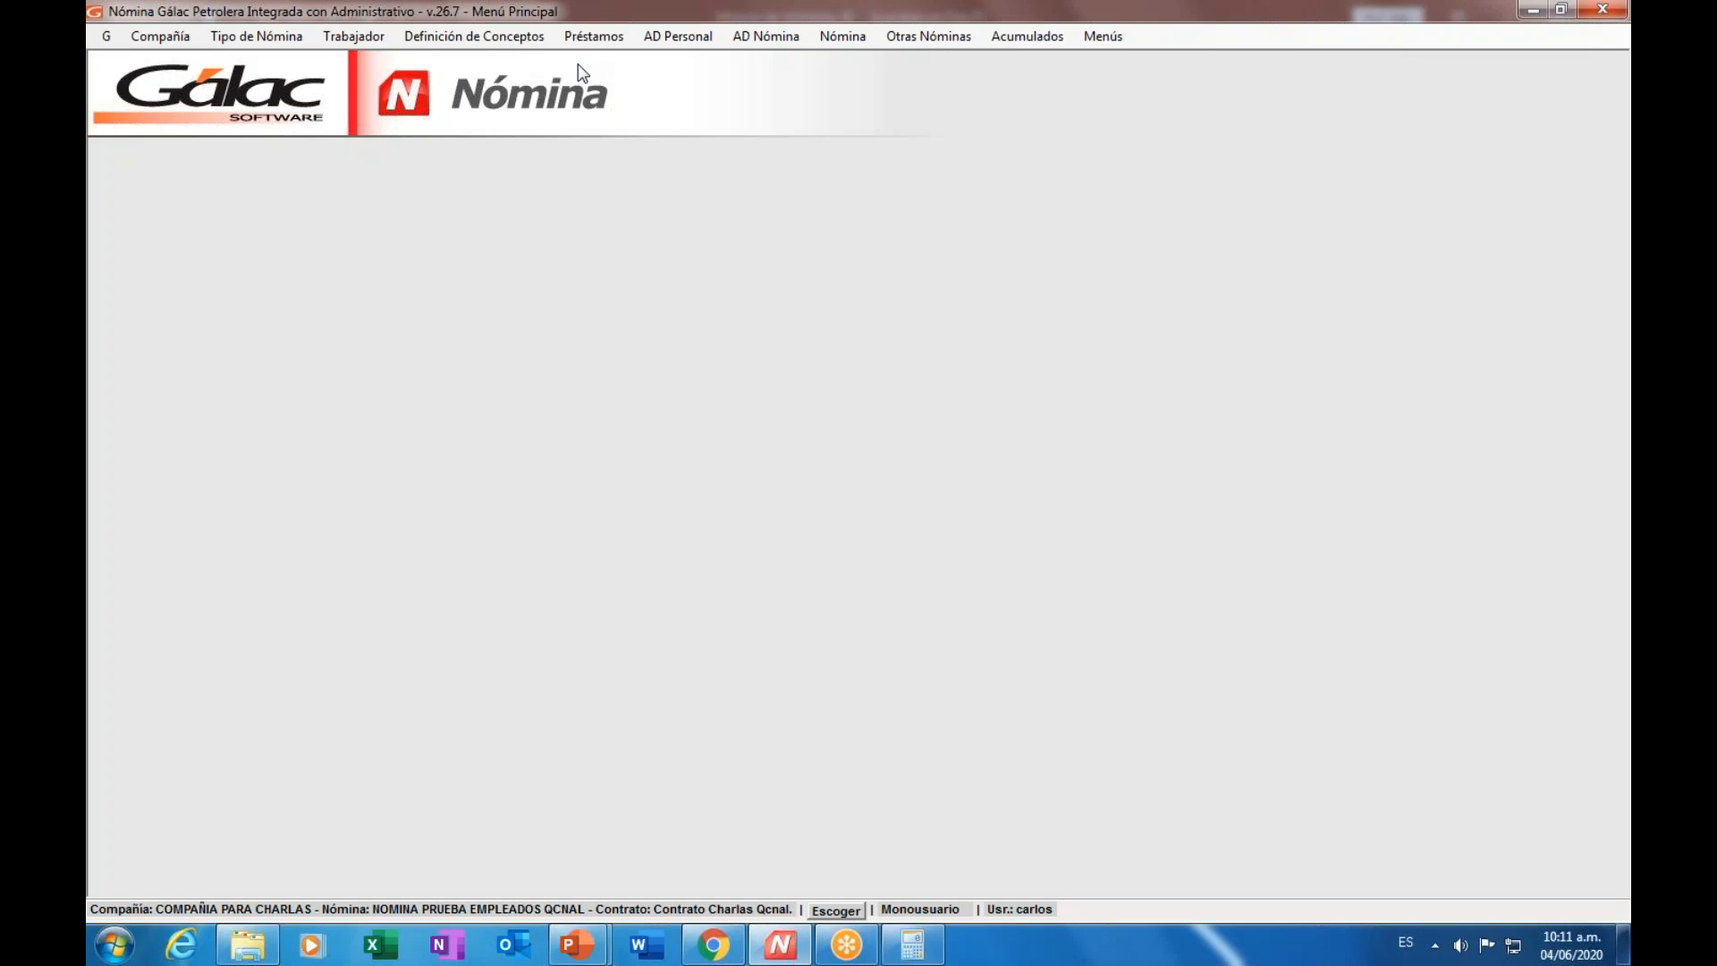
{"action": "left_click", "coordinate": [1115, 41]}
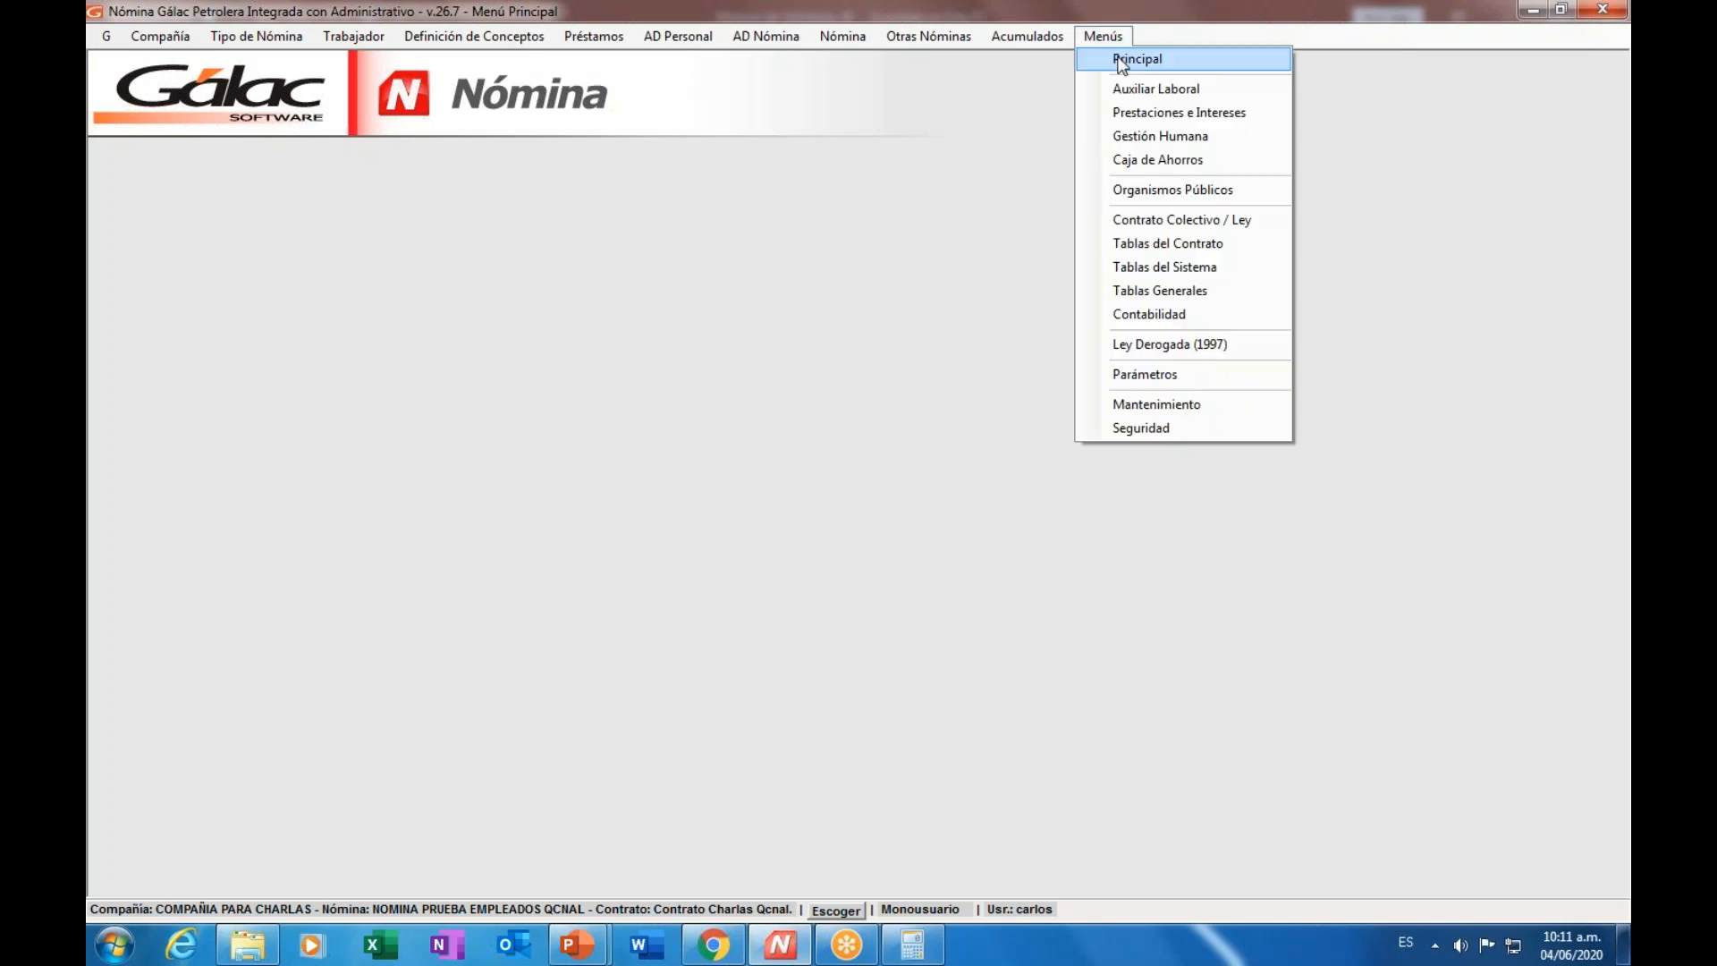
{"action": "left_click", "coordinate": [974, 109]}
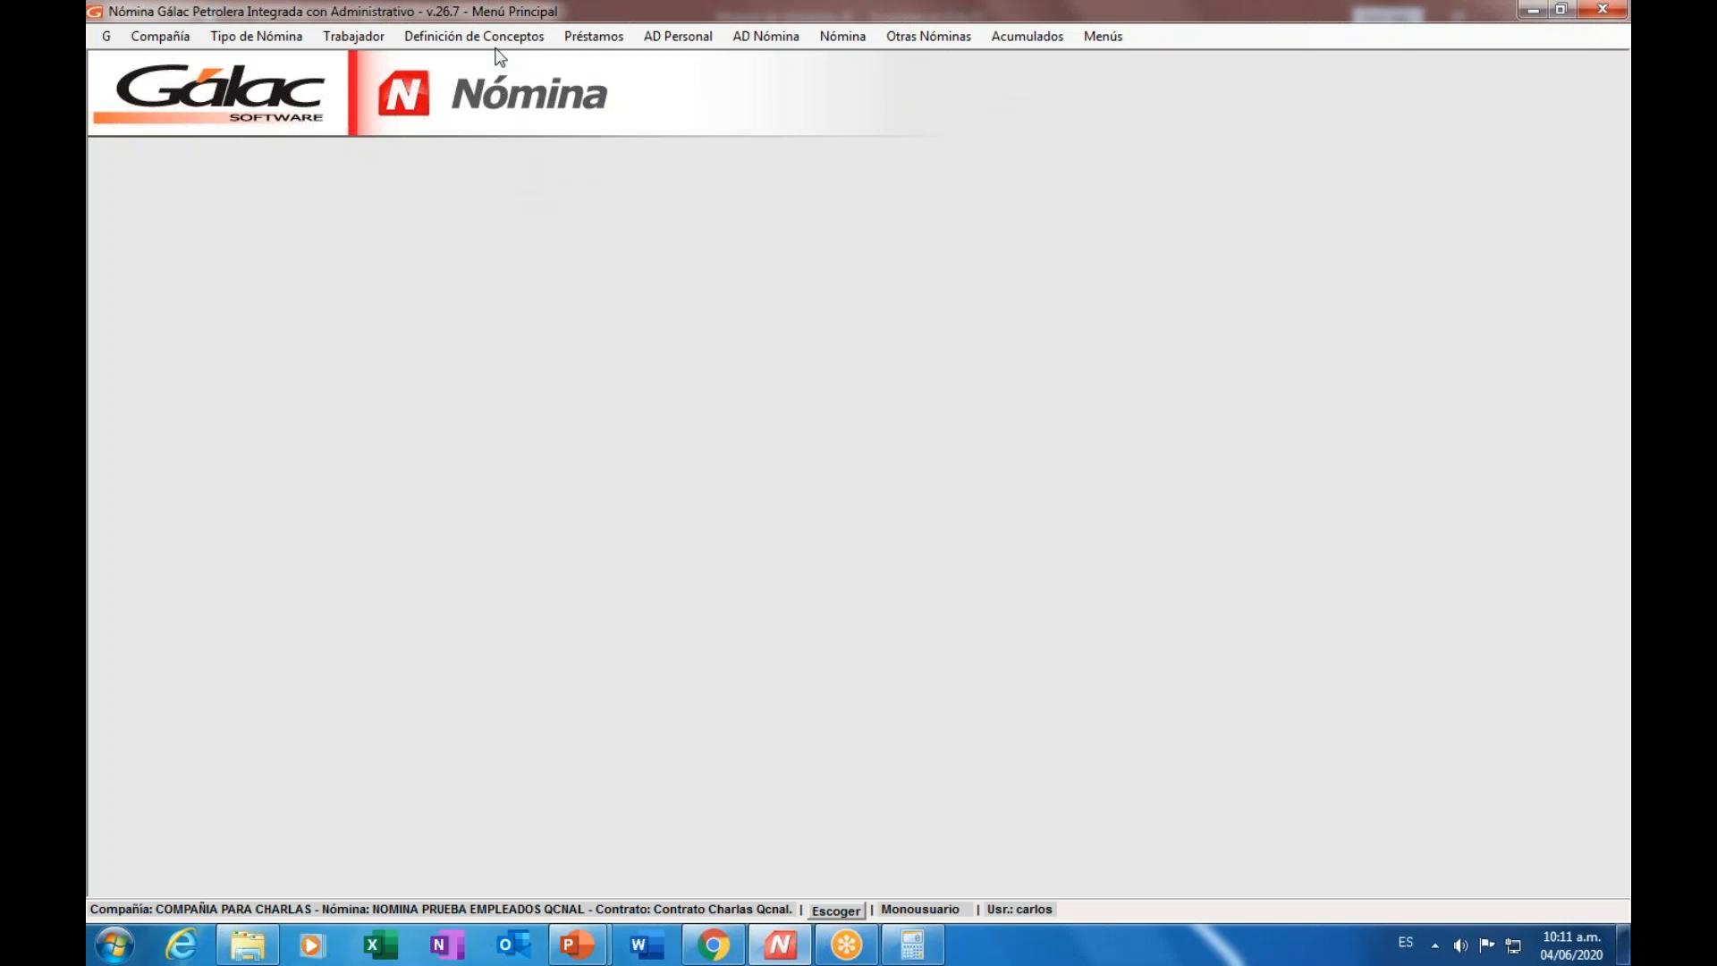
{"action": "left_click", "coordinate": [501, 39]}
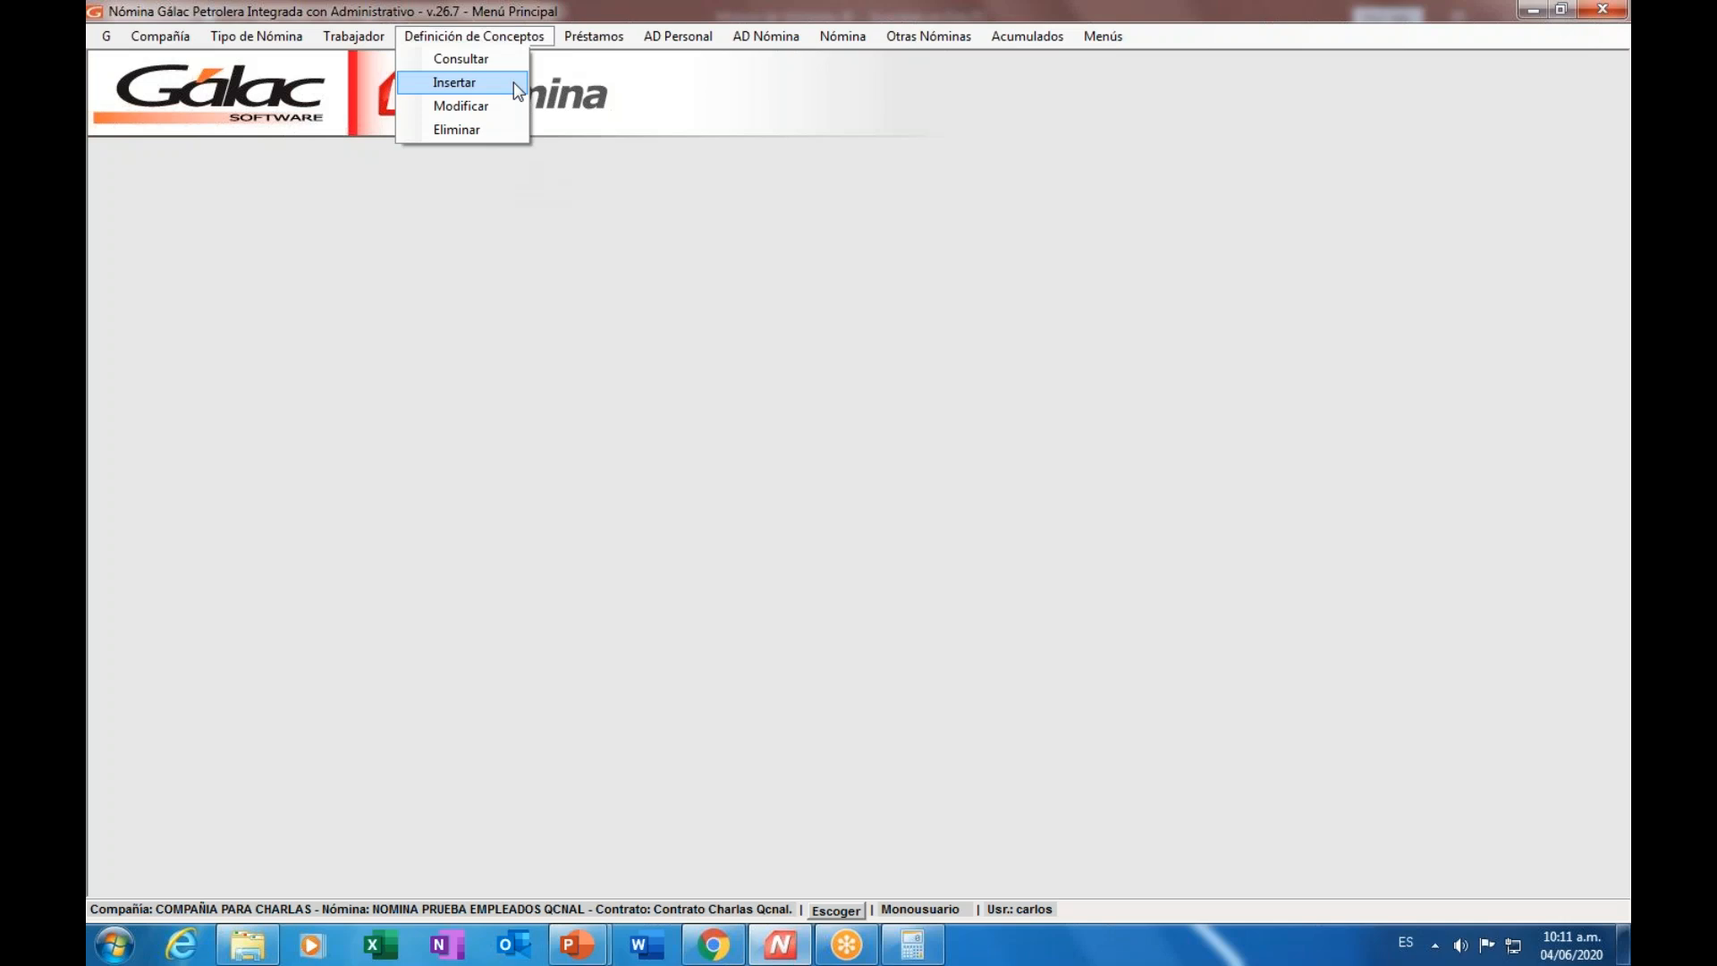
{"action": "left_click", "coordinate": [513, 82]}
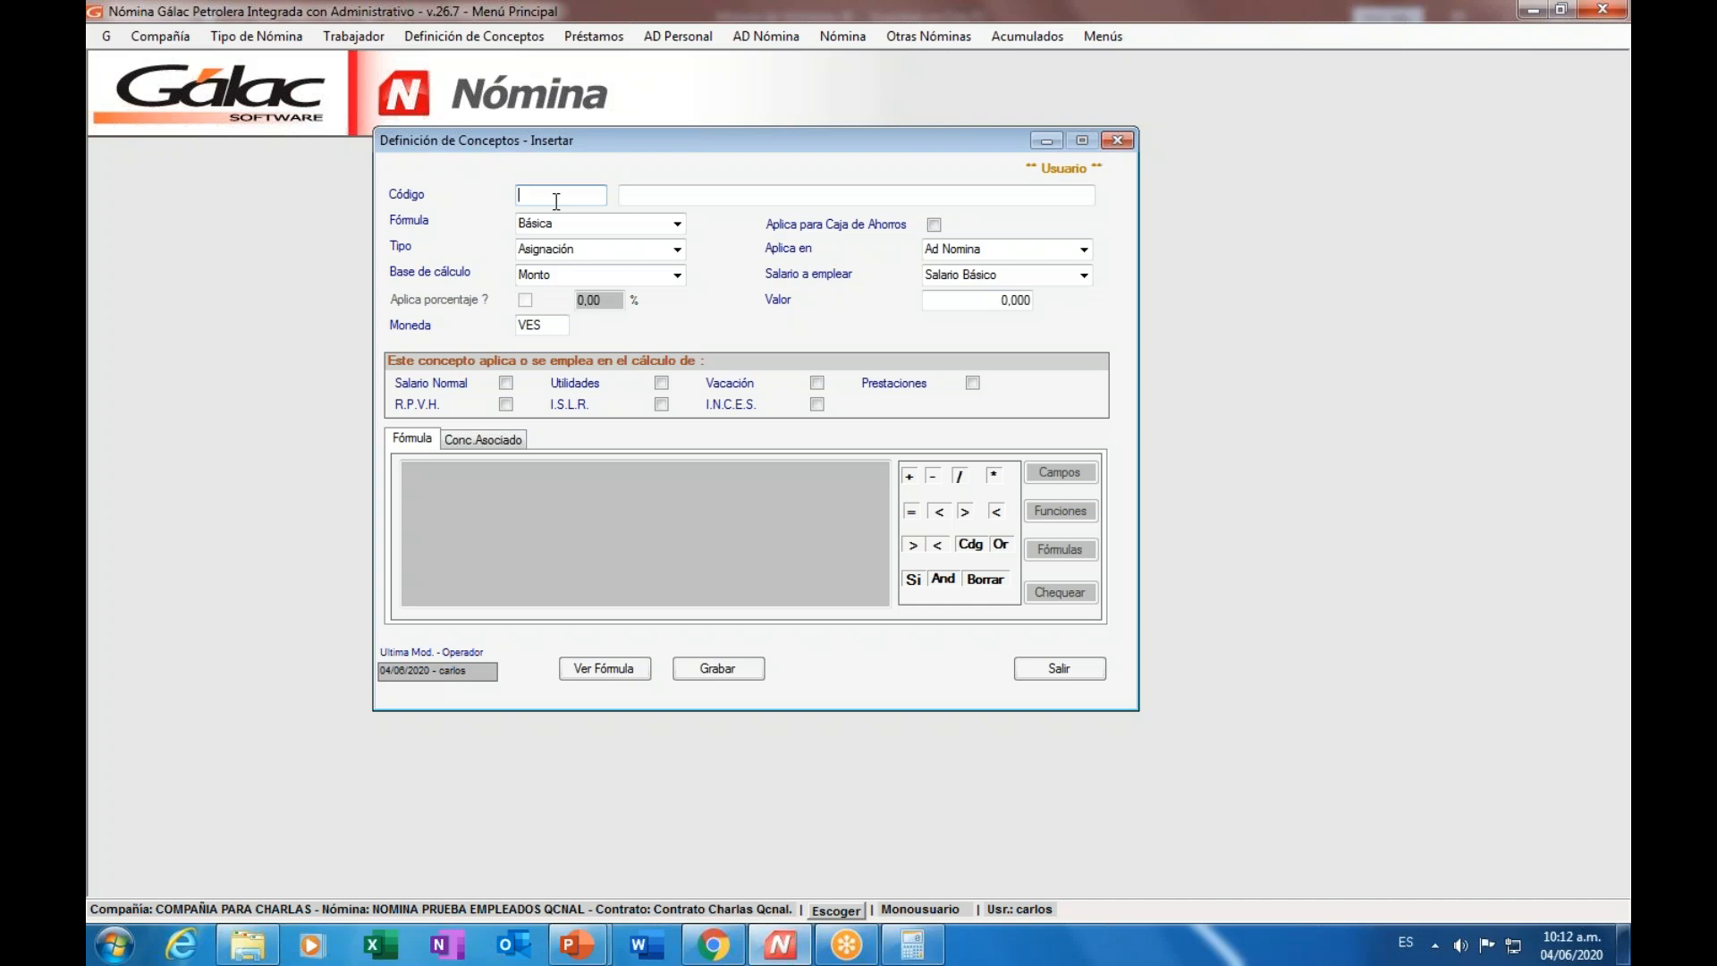
- Give the concept the code Uti01, the description Salario para utilidades and the formula type Avanzada
{"action": "type", "text": "Uti00"}
{"action": "key", "text": "BackSpace"}
{"action": "type", "text": "1"}
{"action": "left_click", "coordinate": [652, 199]}
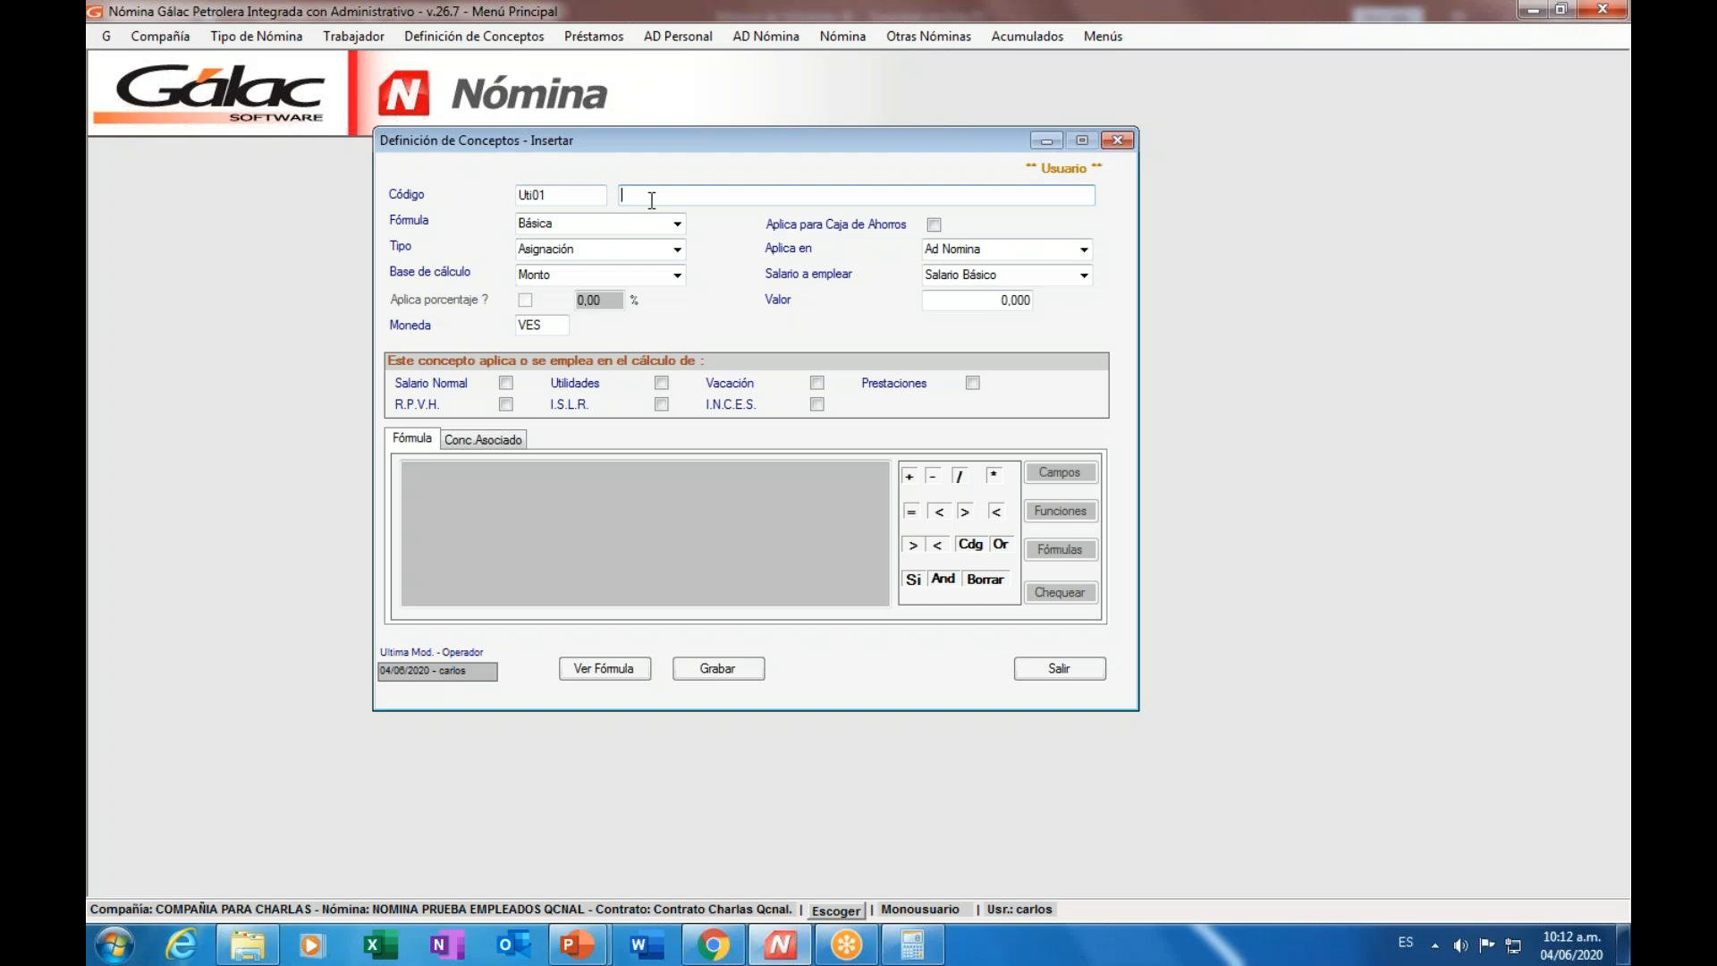
{"action": "type", "text": "Salario para utilidades"}
{"action": "left_click", "coordinate": [677, 225]}
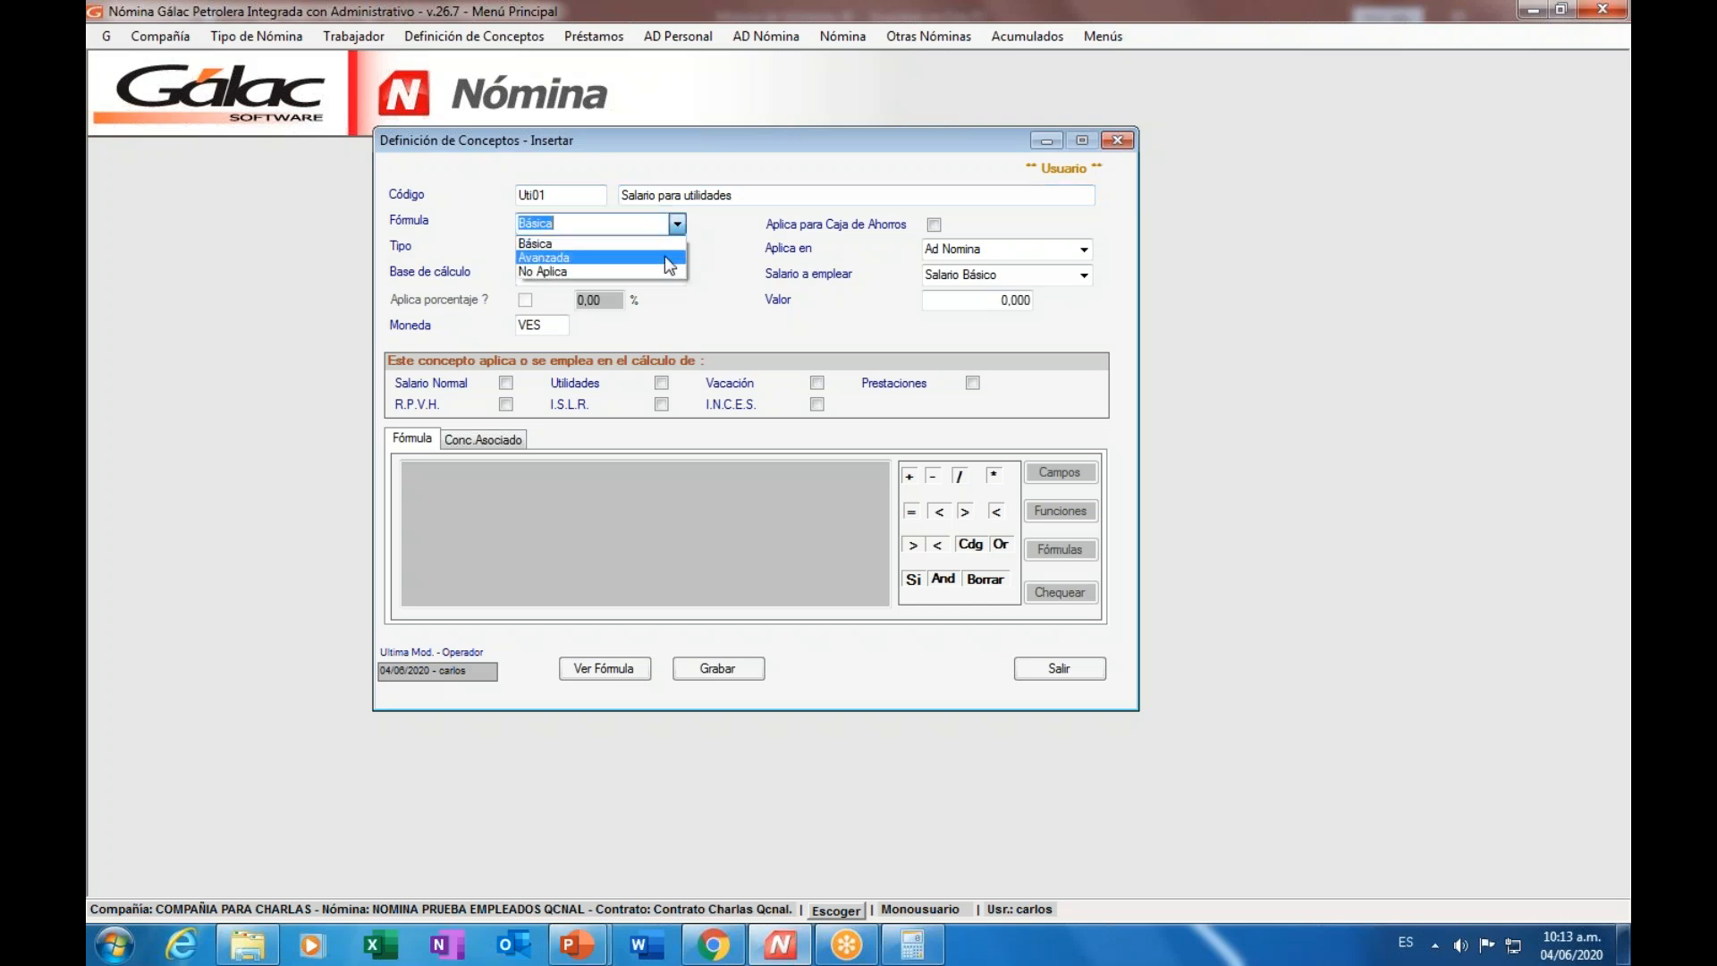
{"action": "left_click", "coordinate": [666, 257]}
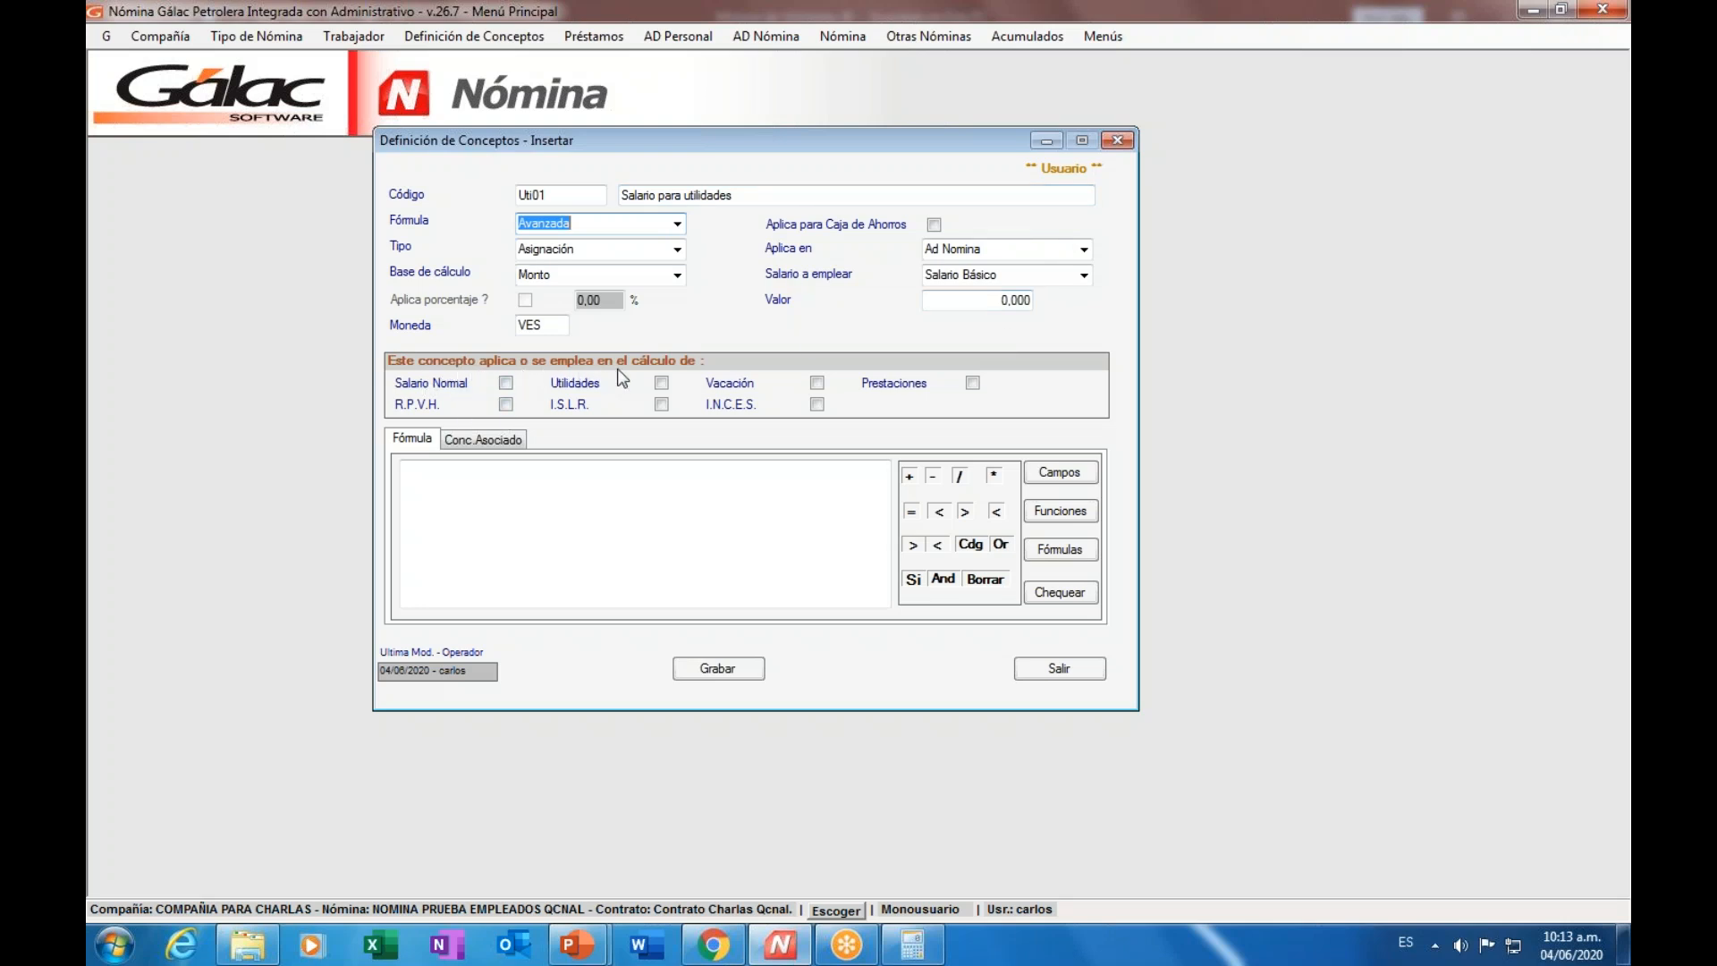
- Make the Salario para utilidades concept apply to the R.P.V.H., I.S.L.R. and I.N.C.E.S. calculations
{"action": "left_click", "coordinate": [504, 404]}
{"action": "left_click", "coordinate": [662, 404]}
{"action": "left_click", "coordinate": [816, 404]}
{"action": "left_click", "coordinate": [788, 545]}
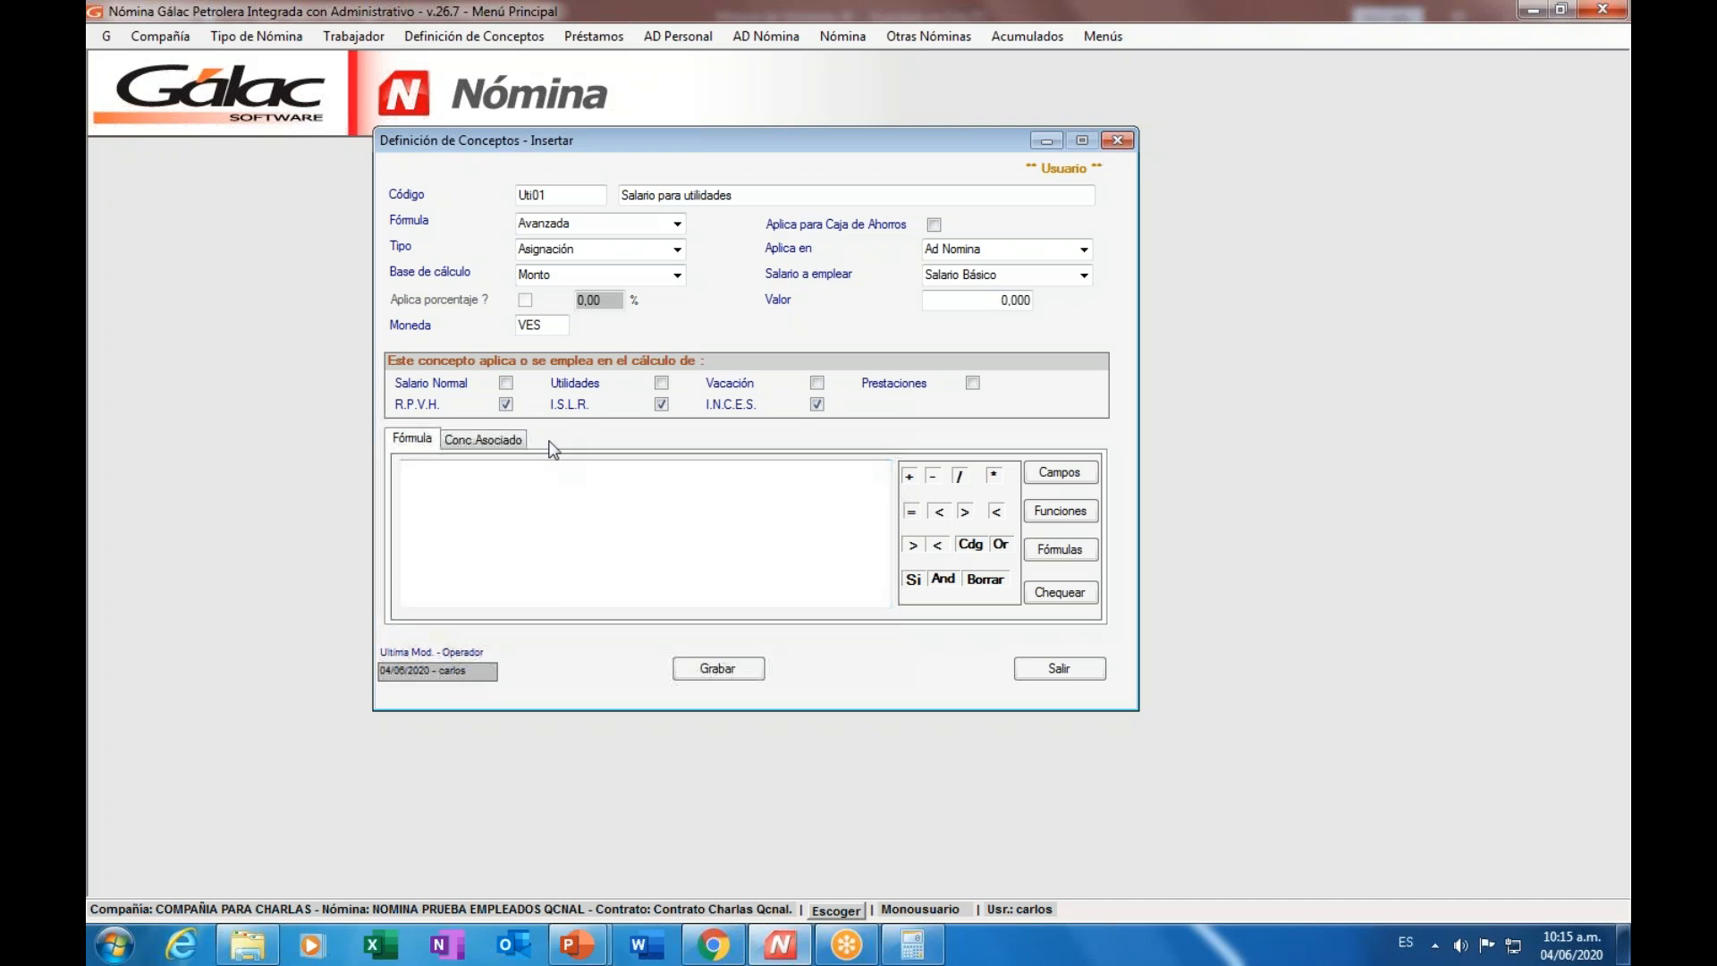
- Use the Salario field as the concept's formula, save the concept and leave the insertion form
{"action": "left_click", "coordinate": [629, 498]}
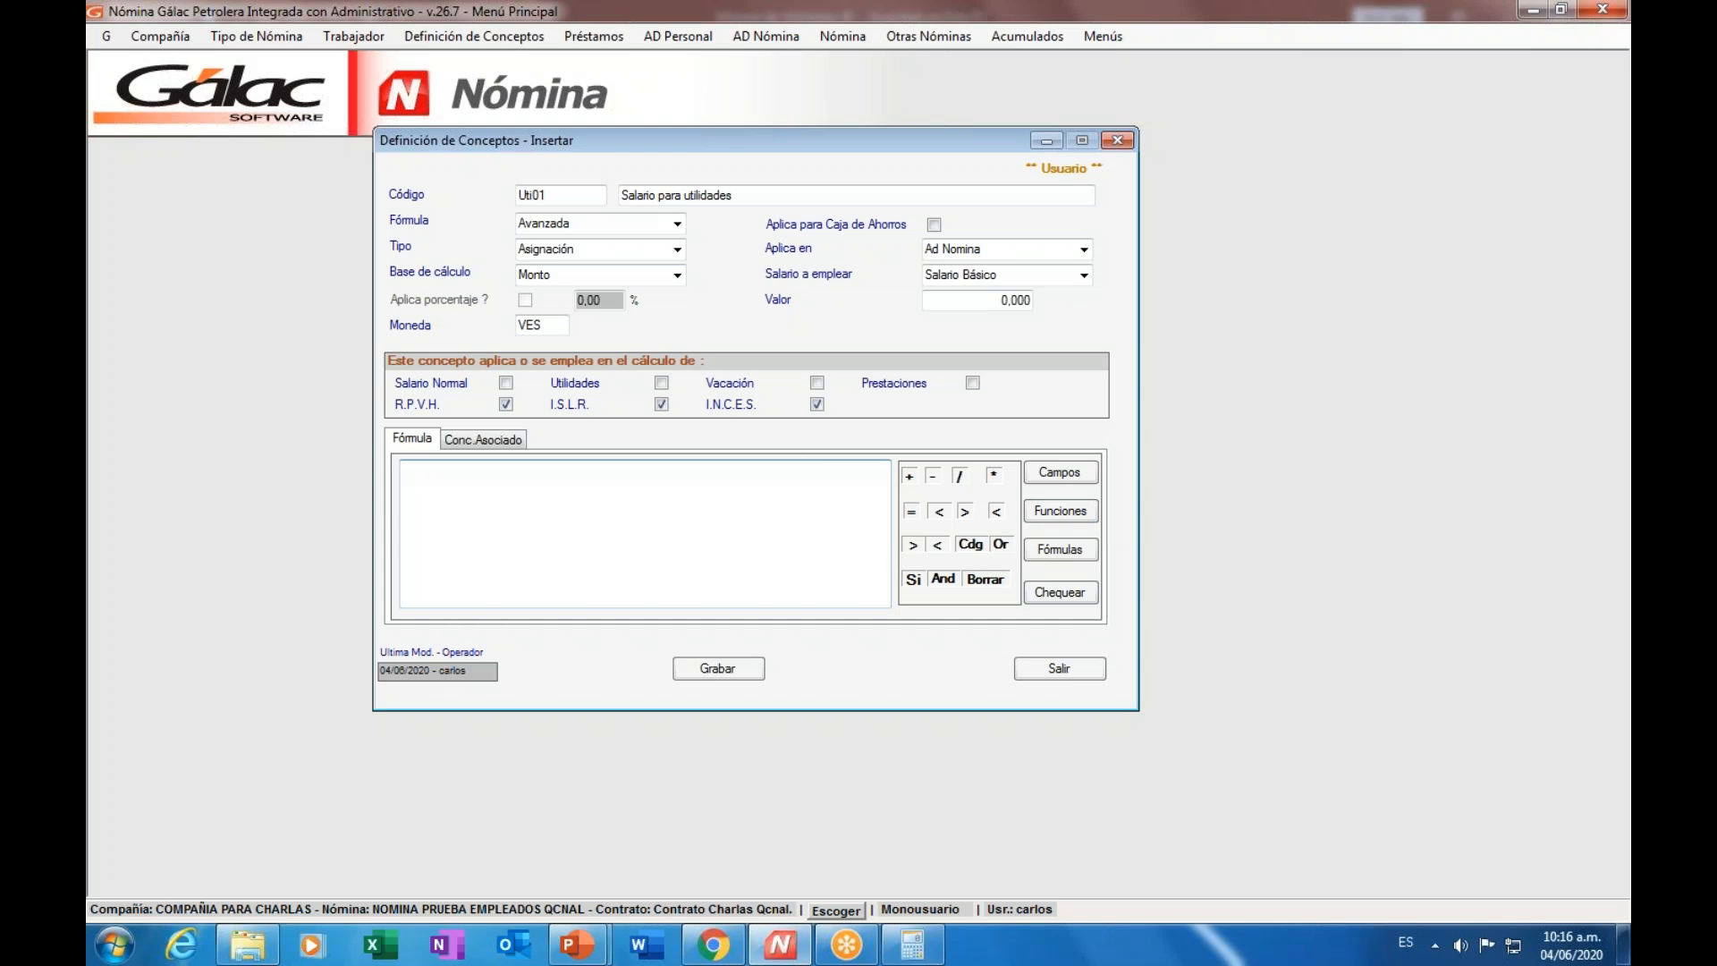
{"action": "left_click", "coordinate": [1084, 481]}
{"action": "left_click_drag", "start_coordinate": [579, 29], "coordinate": [675, 209]}
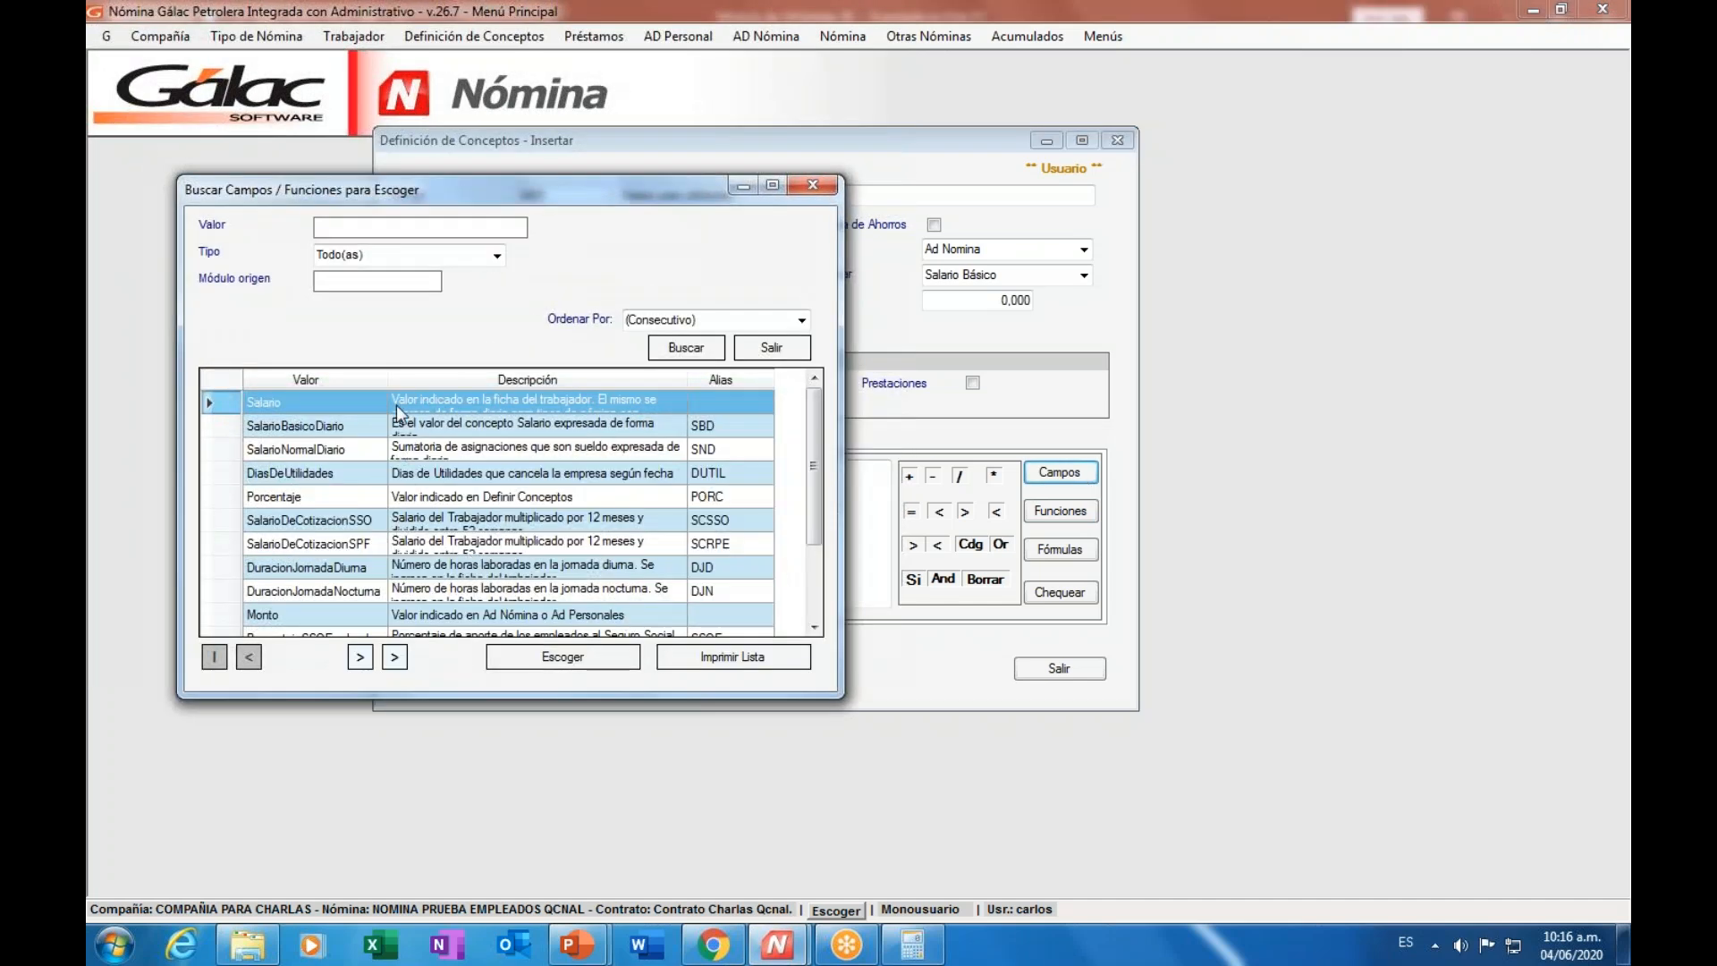
{"action": "left_click_drag", "start_coordinate": [388, 380], "coordinate": [467, 380]}
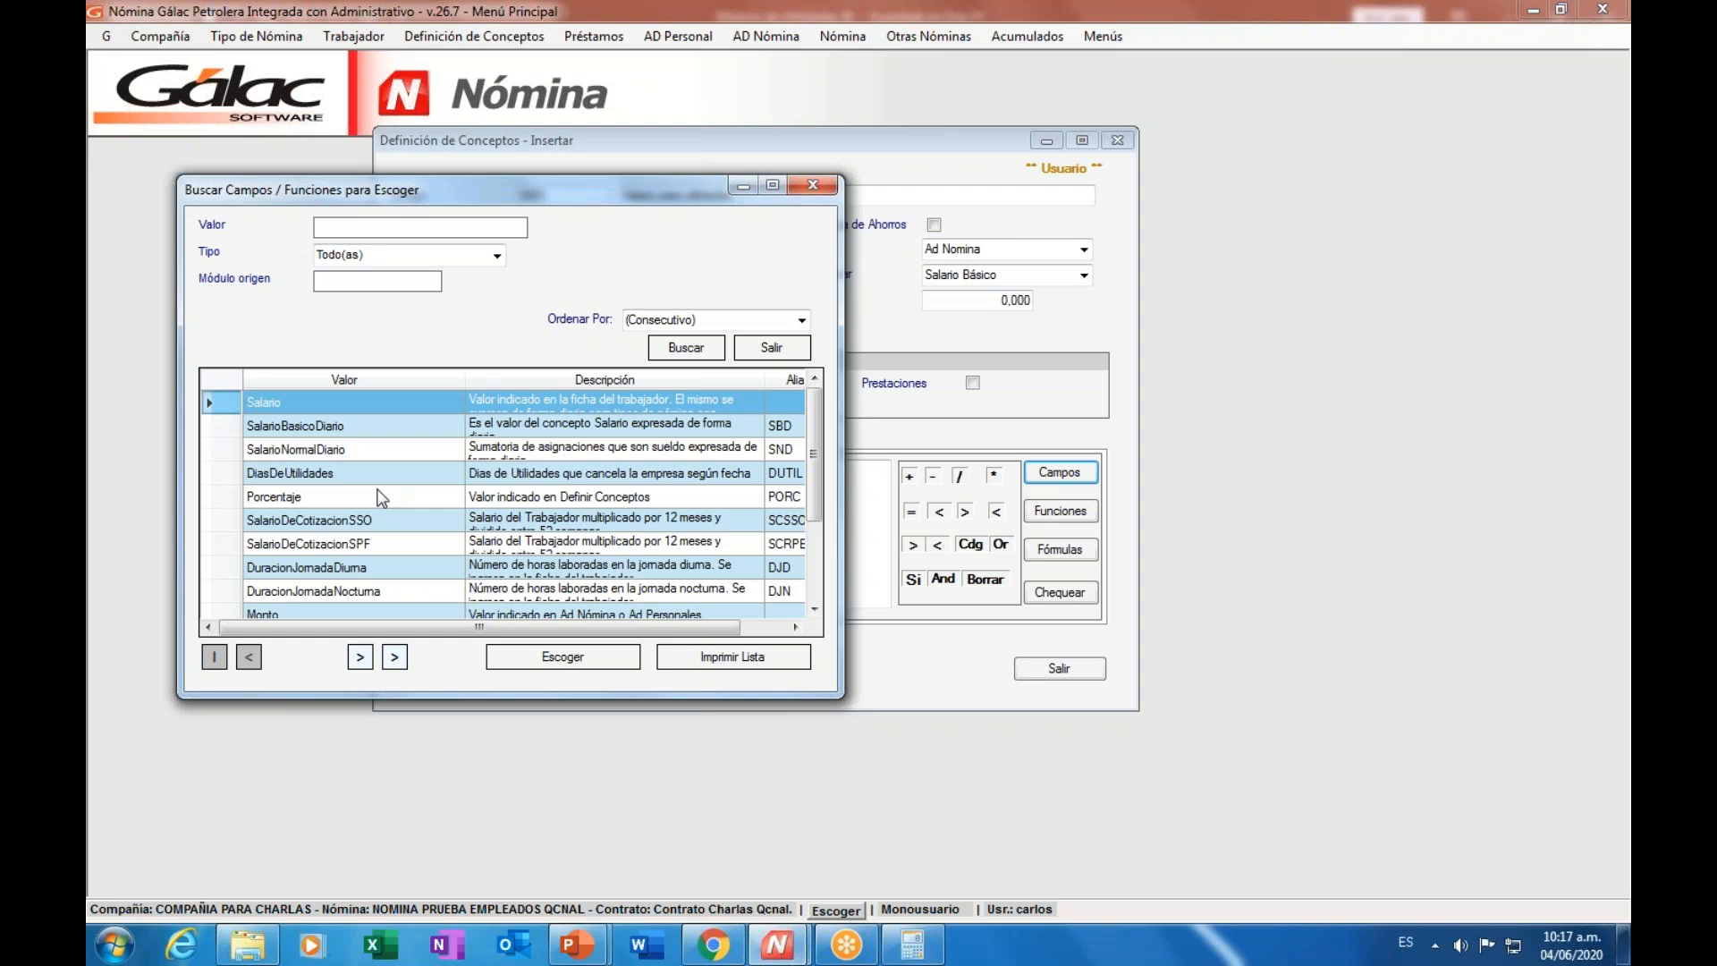
{"action": "double_click", "coordinate": [274, 405]}
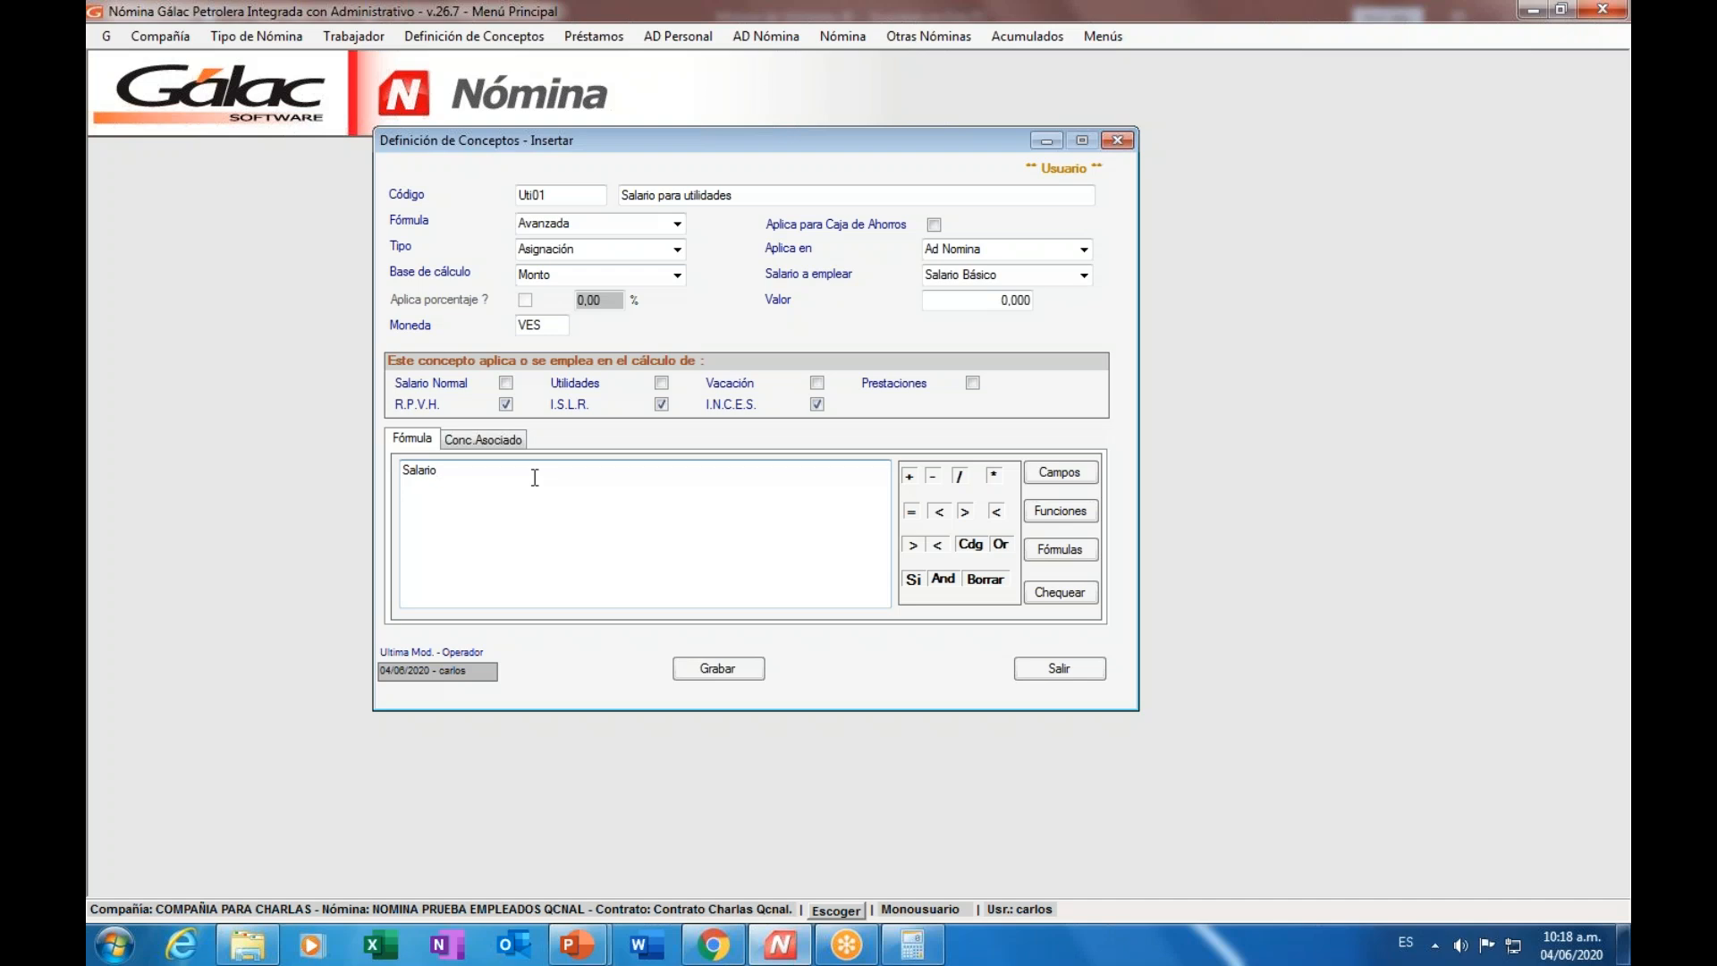
{"action": "left_click", "coordinate": [712, 671]}
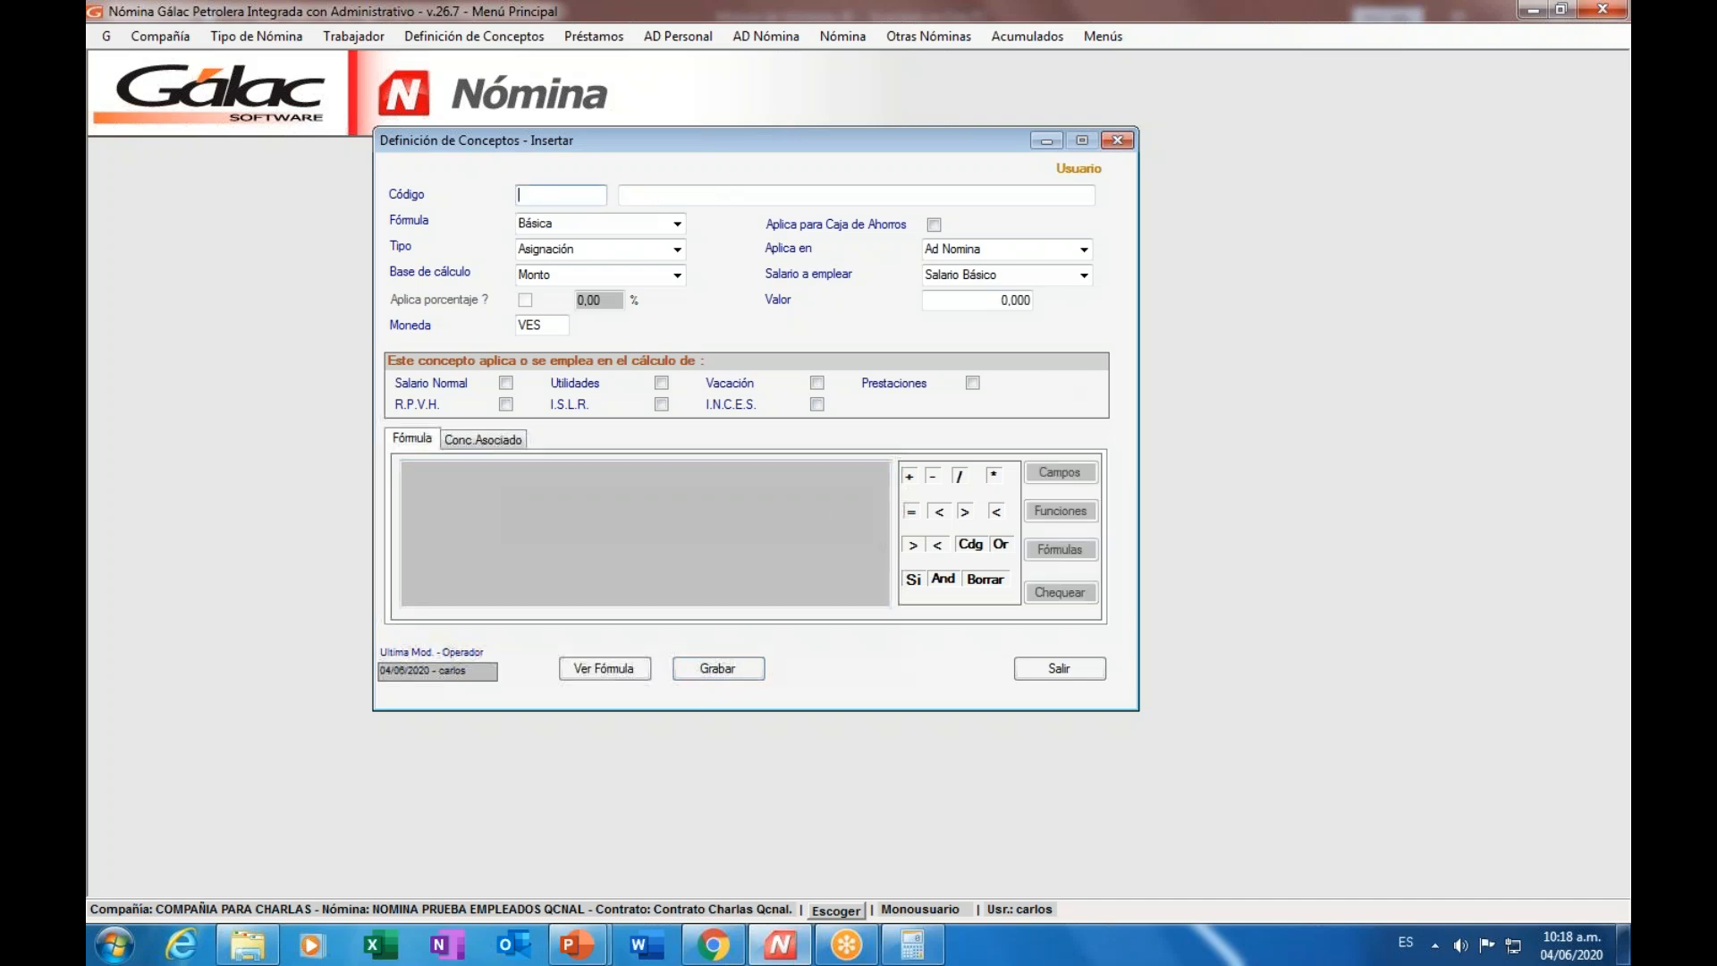
{"action": "key", "text": "Escape"}
{"action": "left_click", "coordinate": [898, 543]}
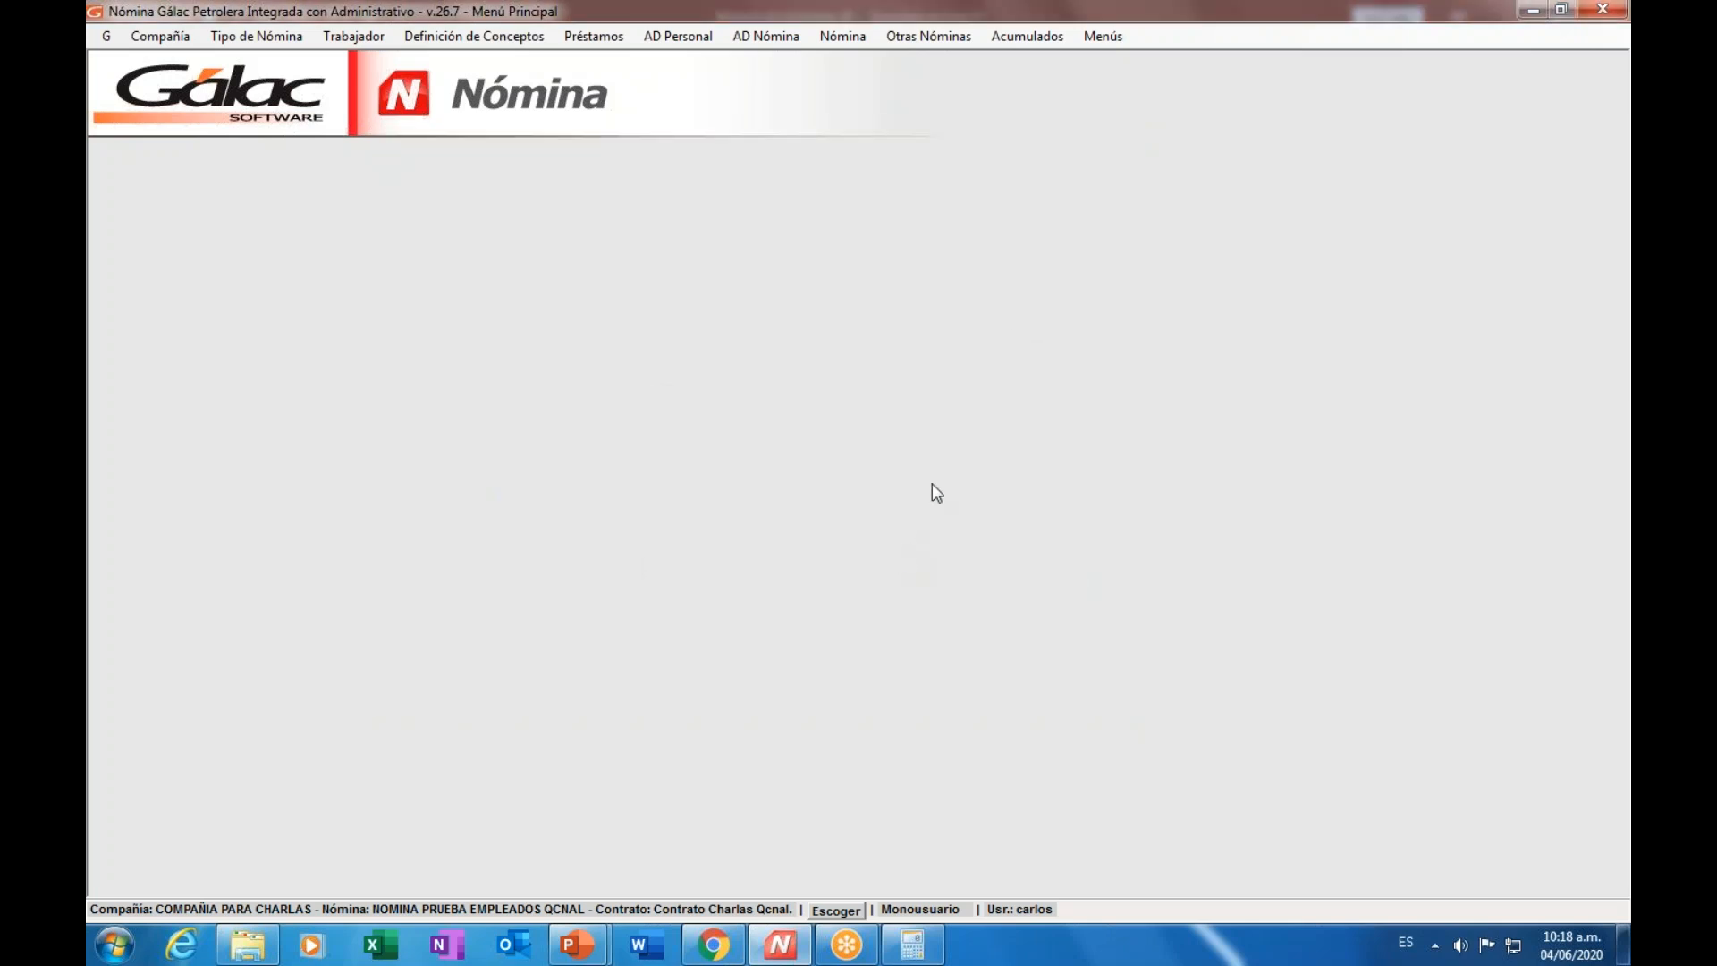
- Switch to the Contrato Colectivo / Ley module and activate the advanced mode, accepting its notice
{"action": "left_click", "coordinate": [1109, 39]}
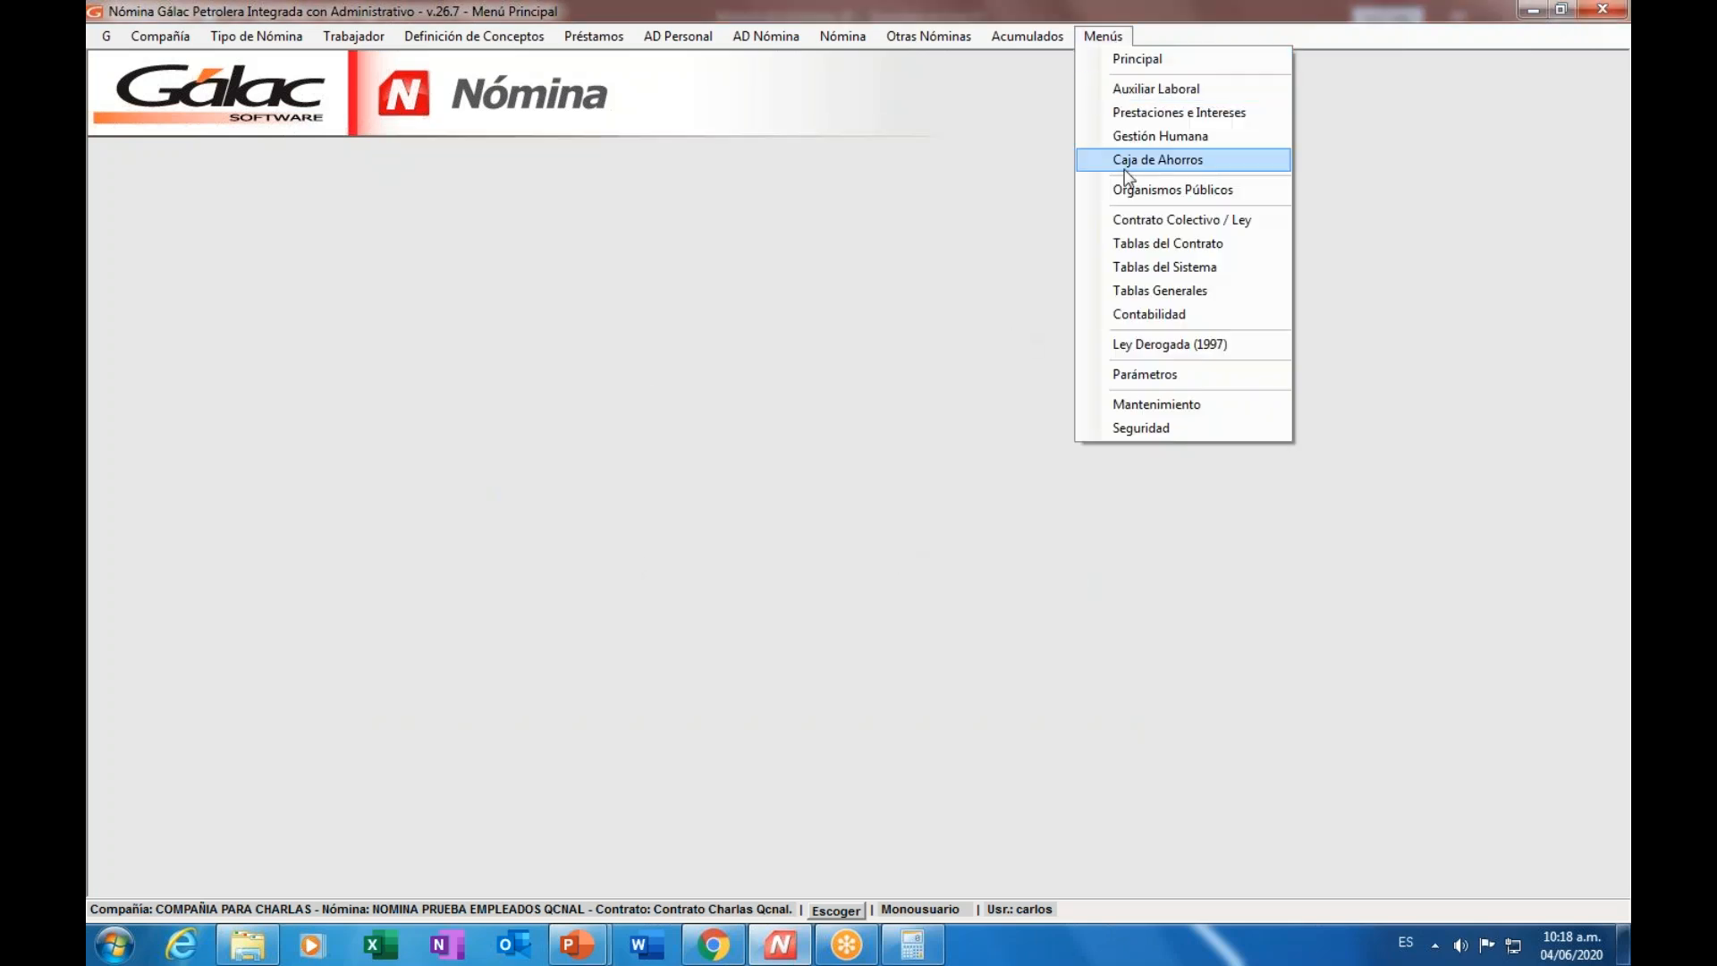
{"action": "left_click", "coordinate": [1146, 227]}
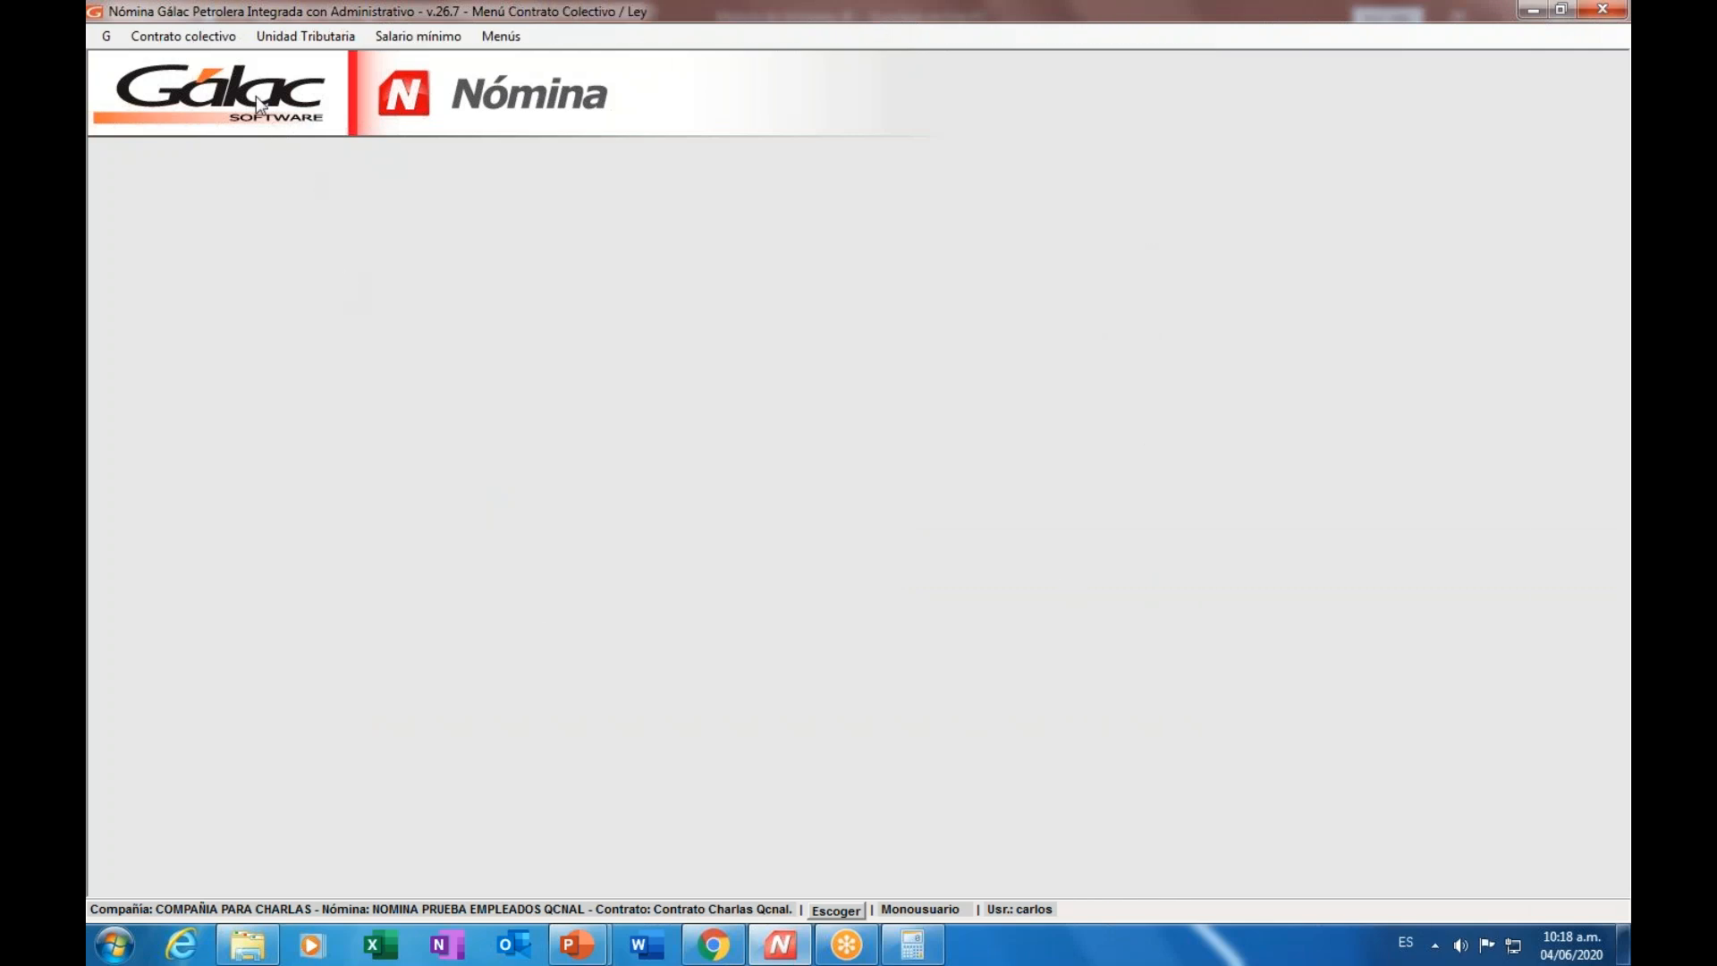
{"action": "left_click", "coordinate": [231, 39]}
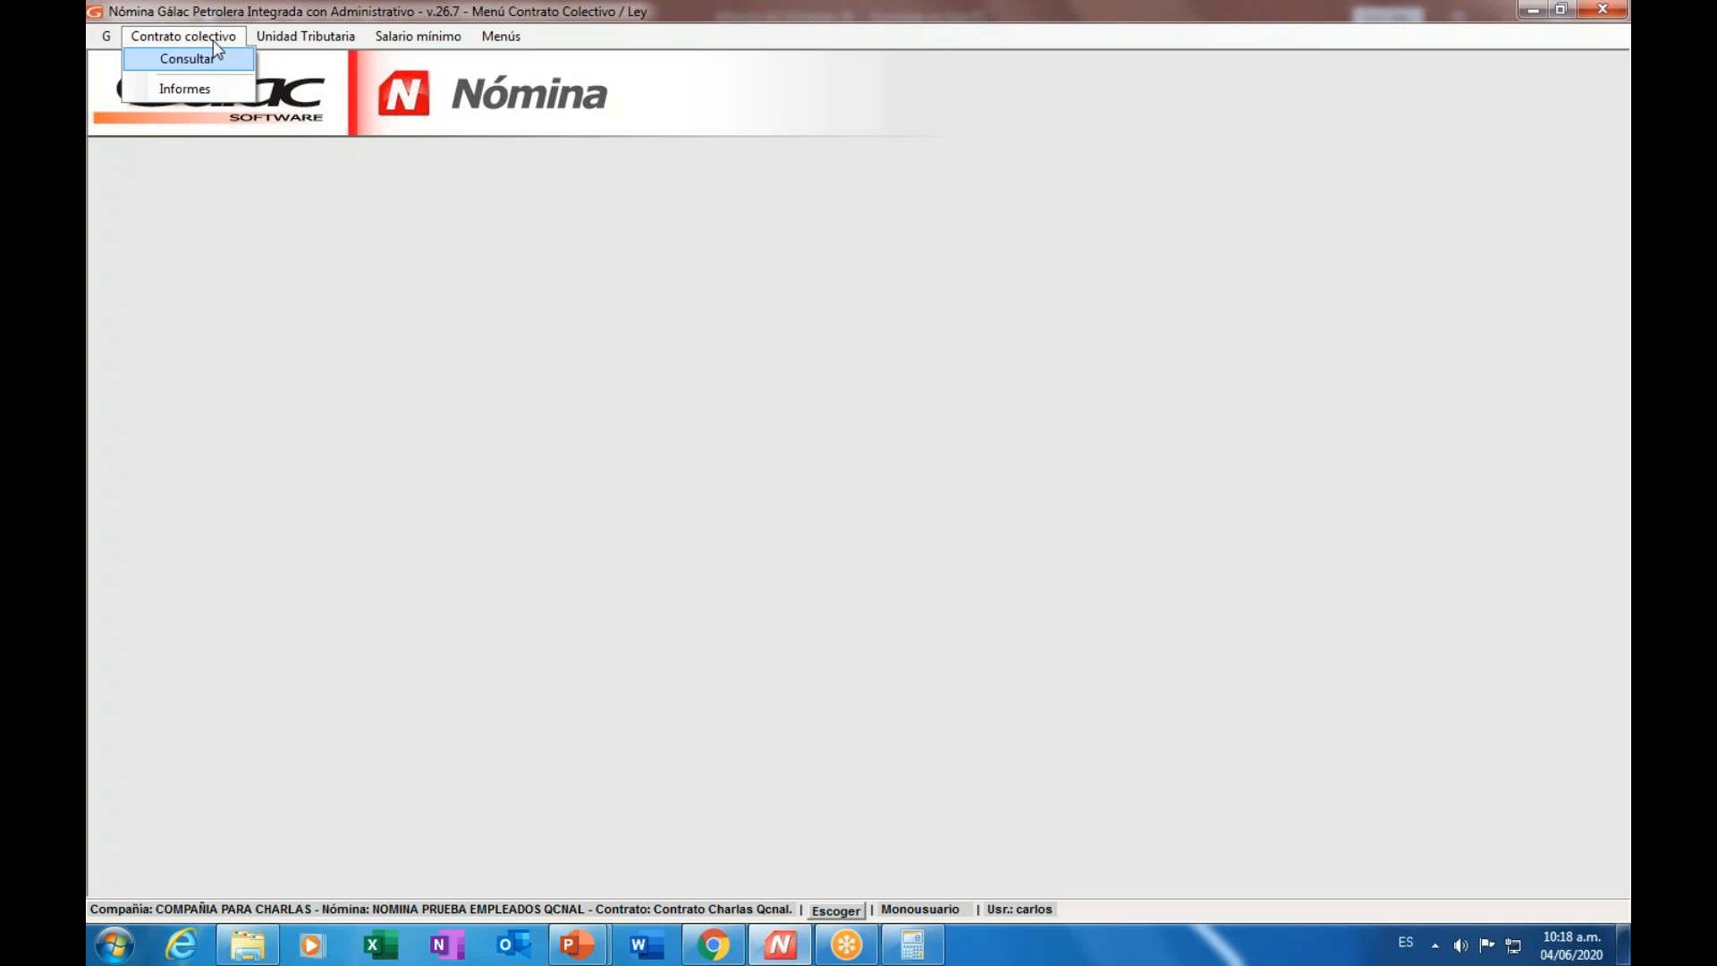
{"action": "mouse_move", "coordinate": [113, 37]}
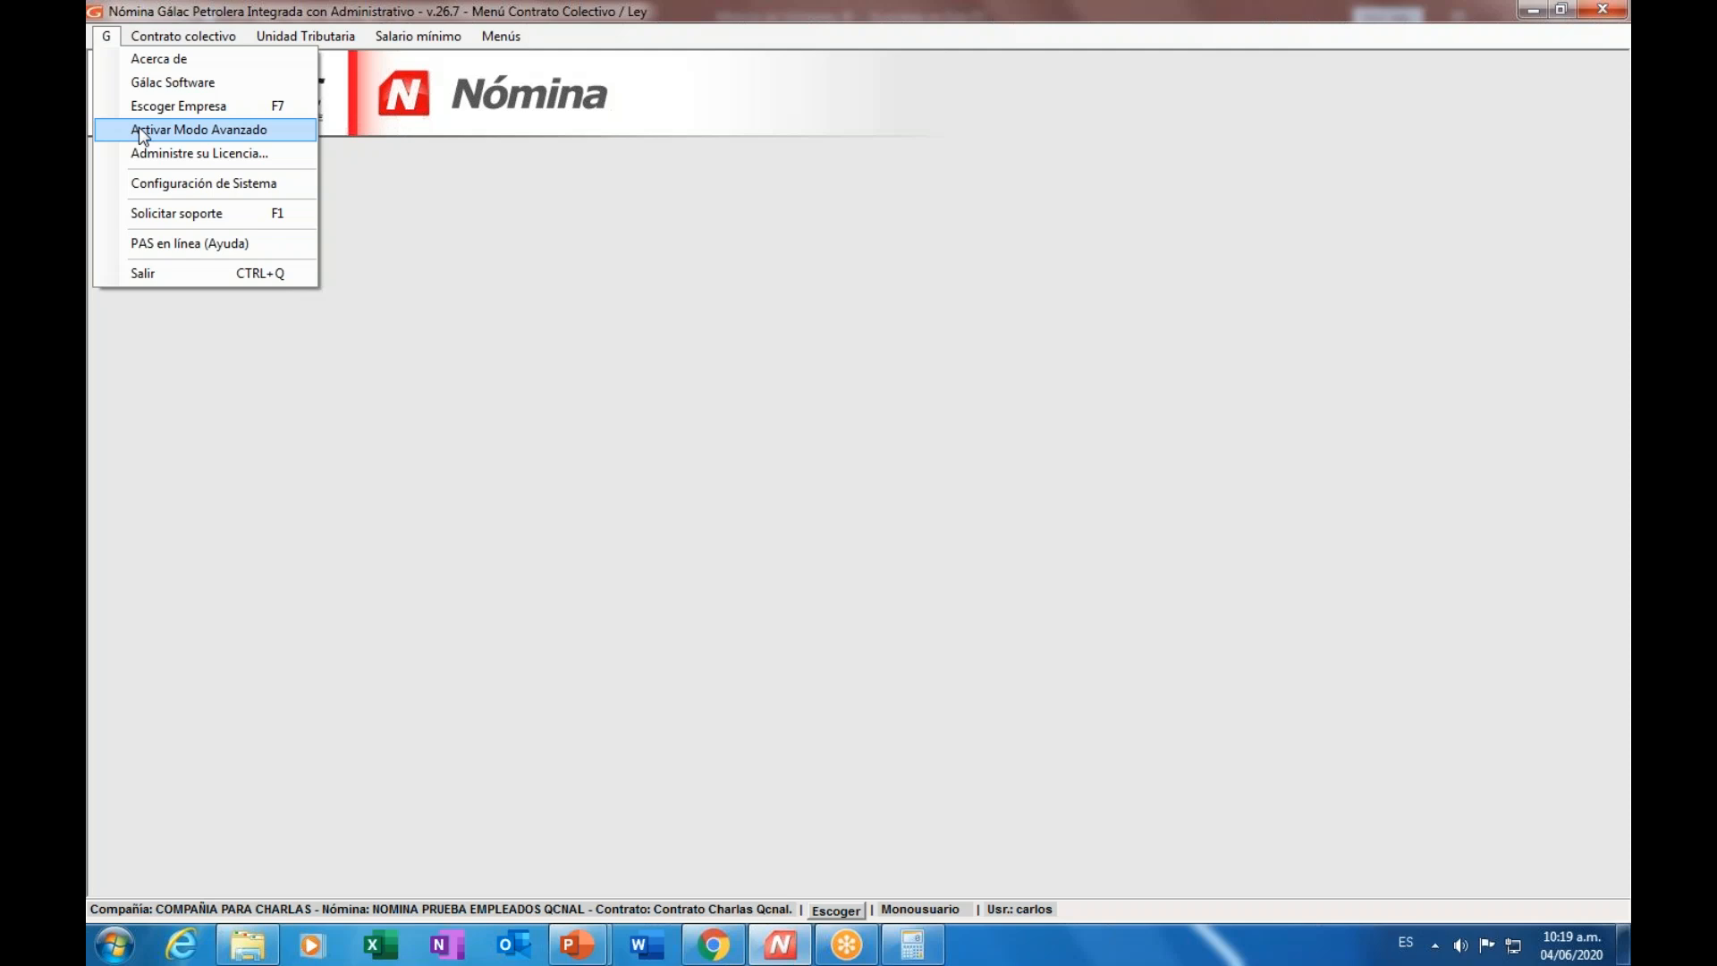
{"action": "left_click", "coordinate": [141, 131]}
{"action": "left_click_drag", "start_coordinate": [799, 371], "coordinate": [767, 289]}
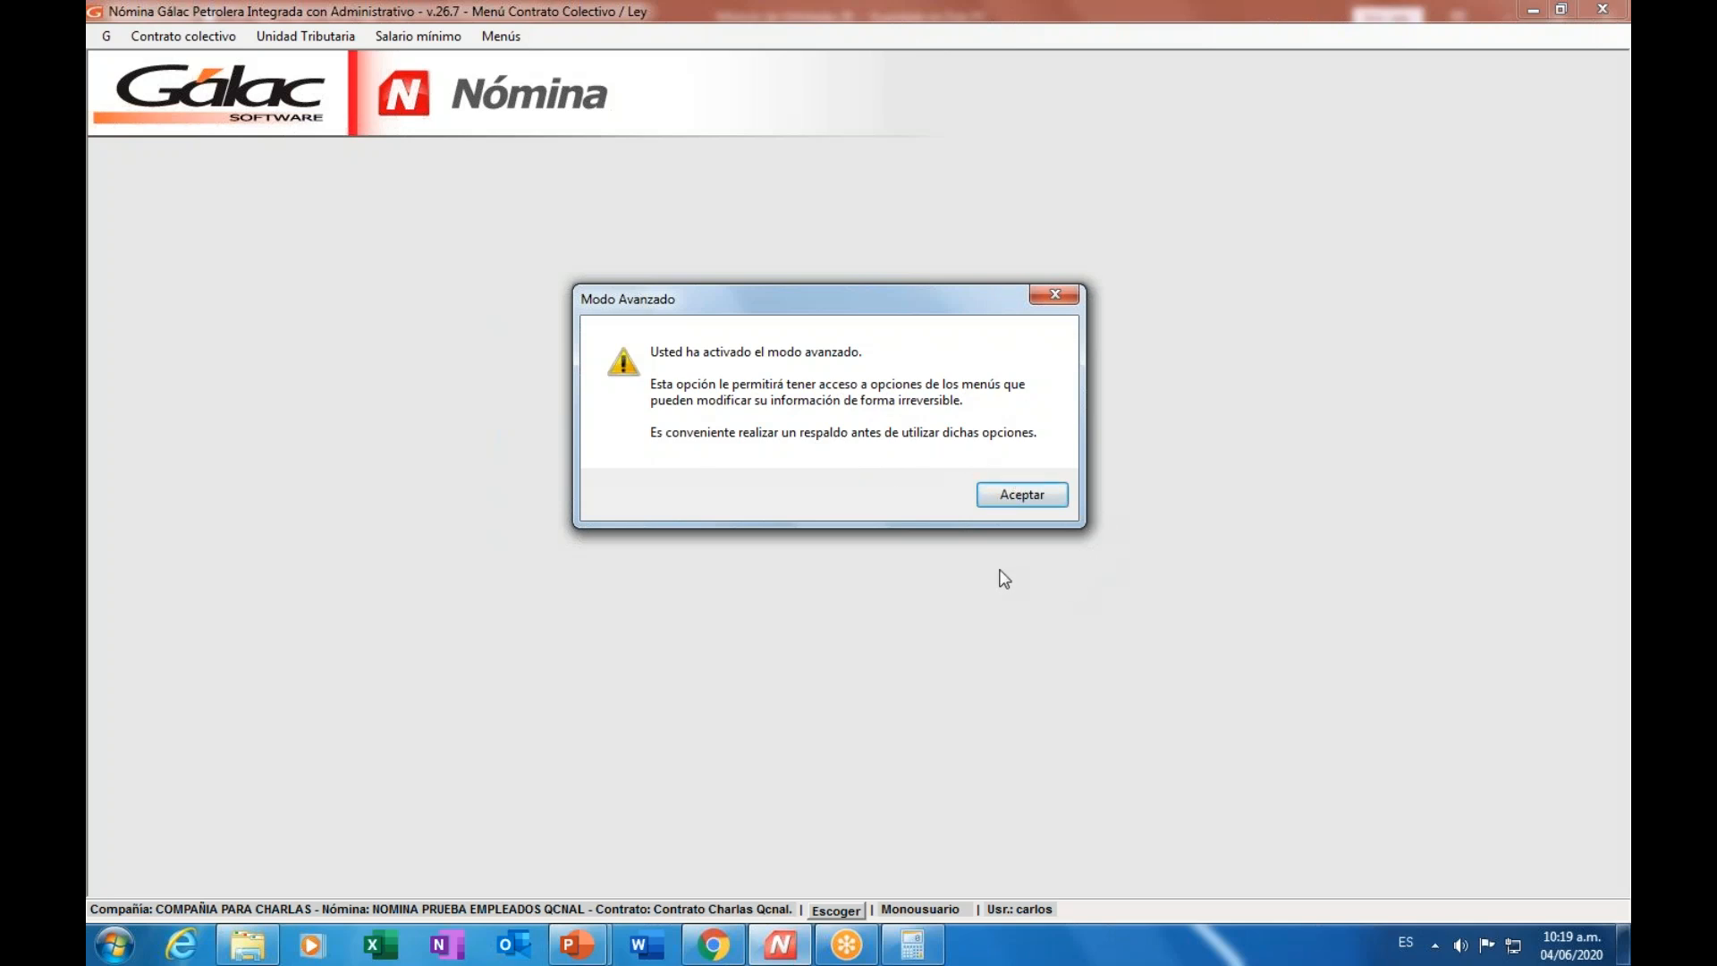
{"action": "left_click", "coordinate": [1009, 498]}
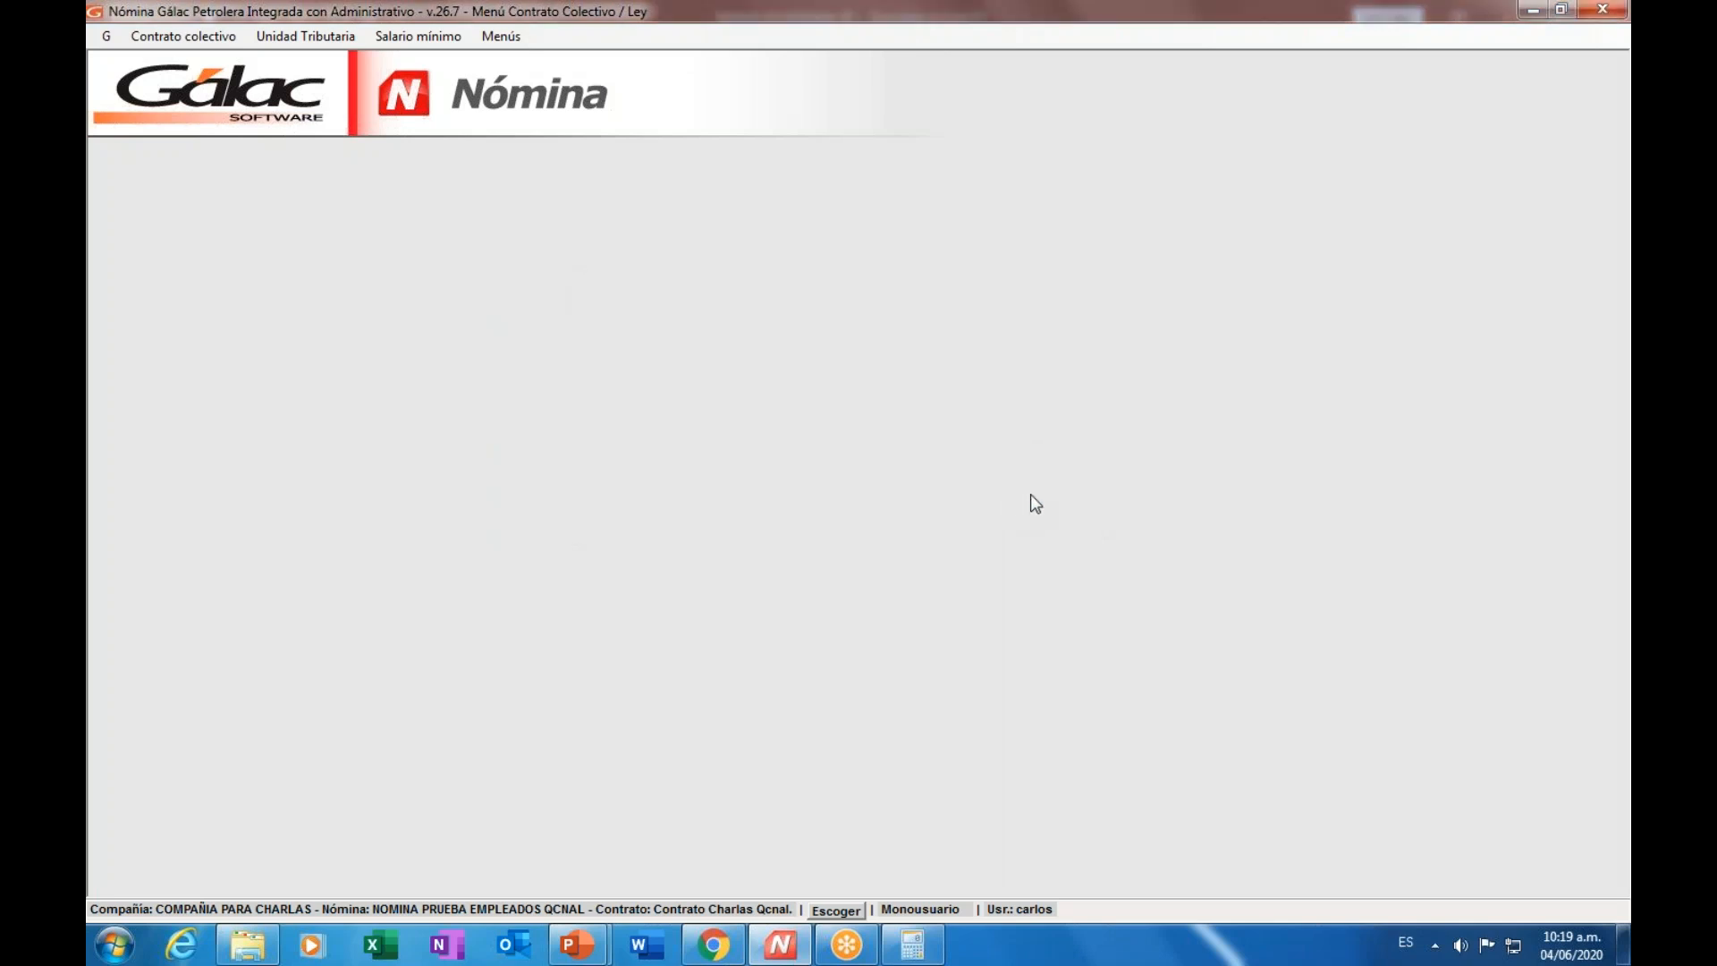
- Find the collective contract Contrato Charlas Qcnal. and open it for modification
{"action": "left_click", "coordinate": [238, 44]}
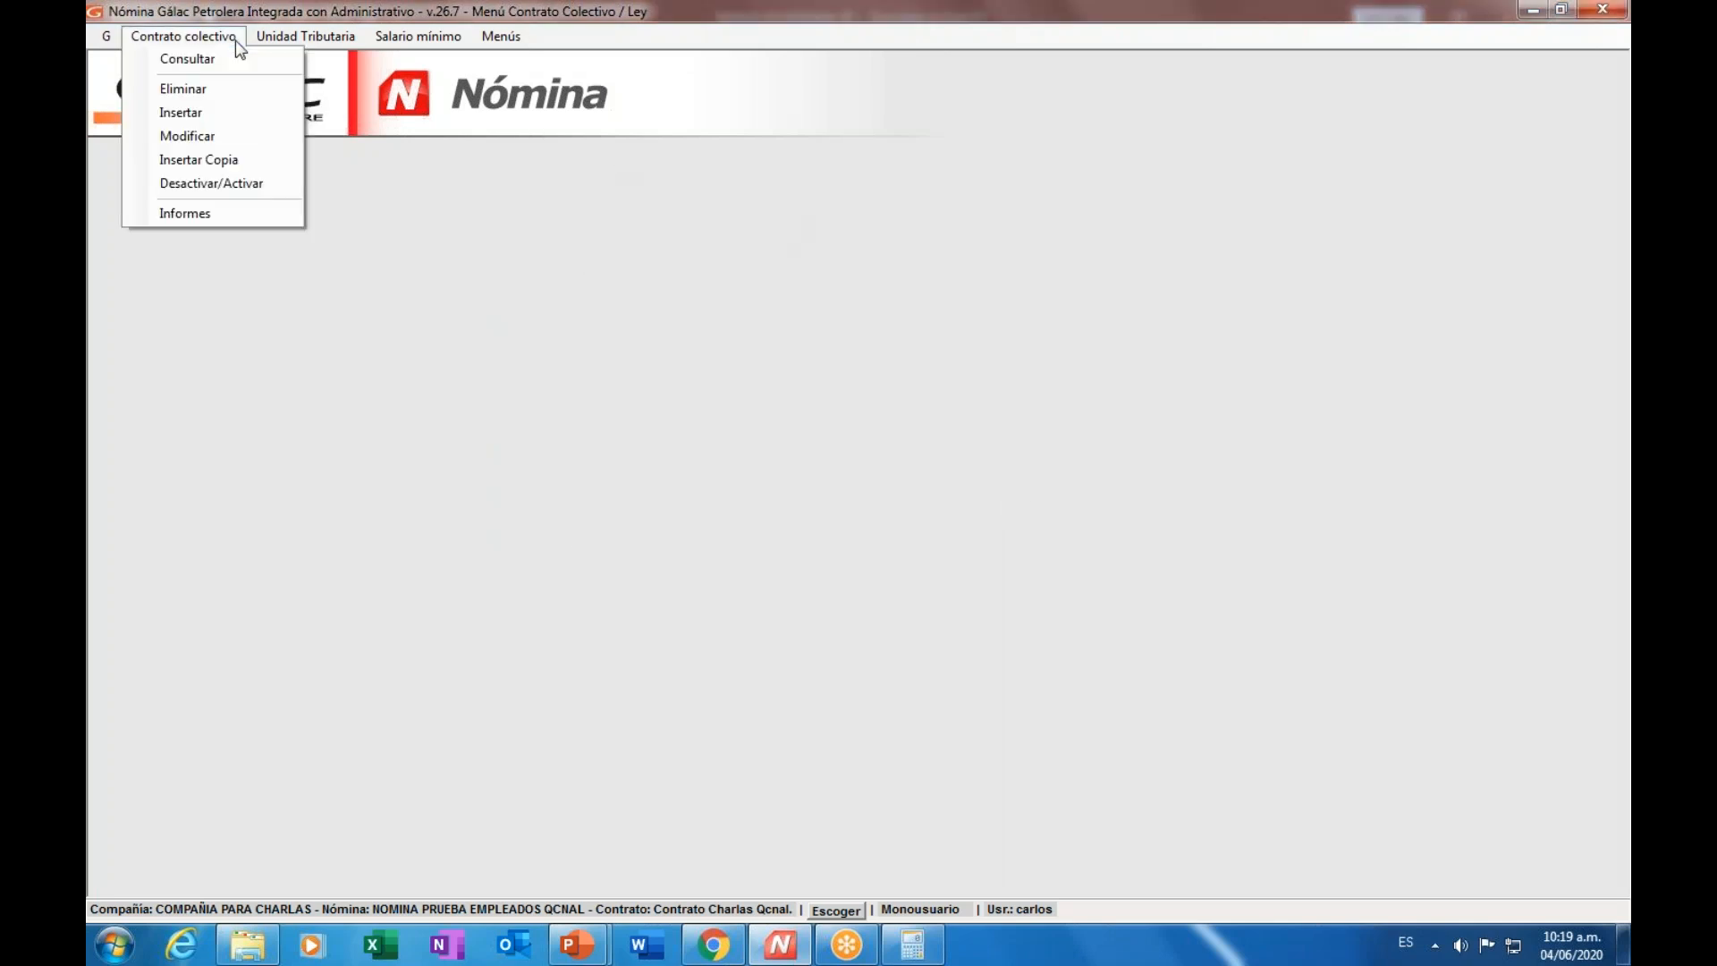
{"action": "left_click", "coordinate": [278, 142]}
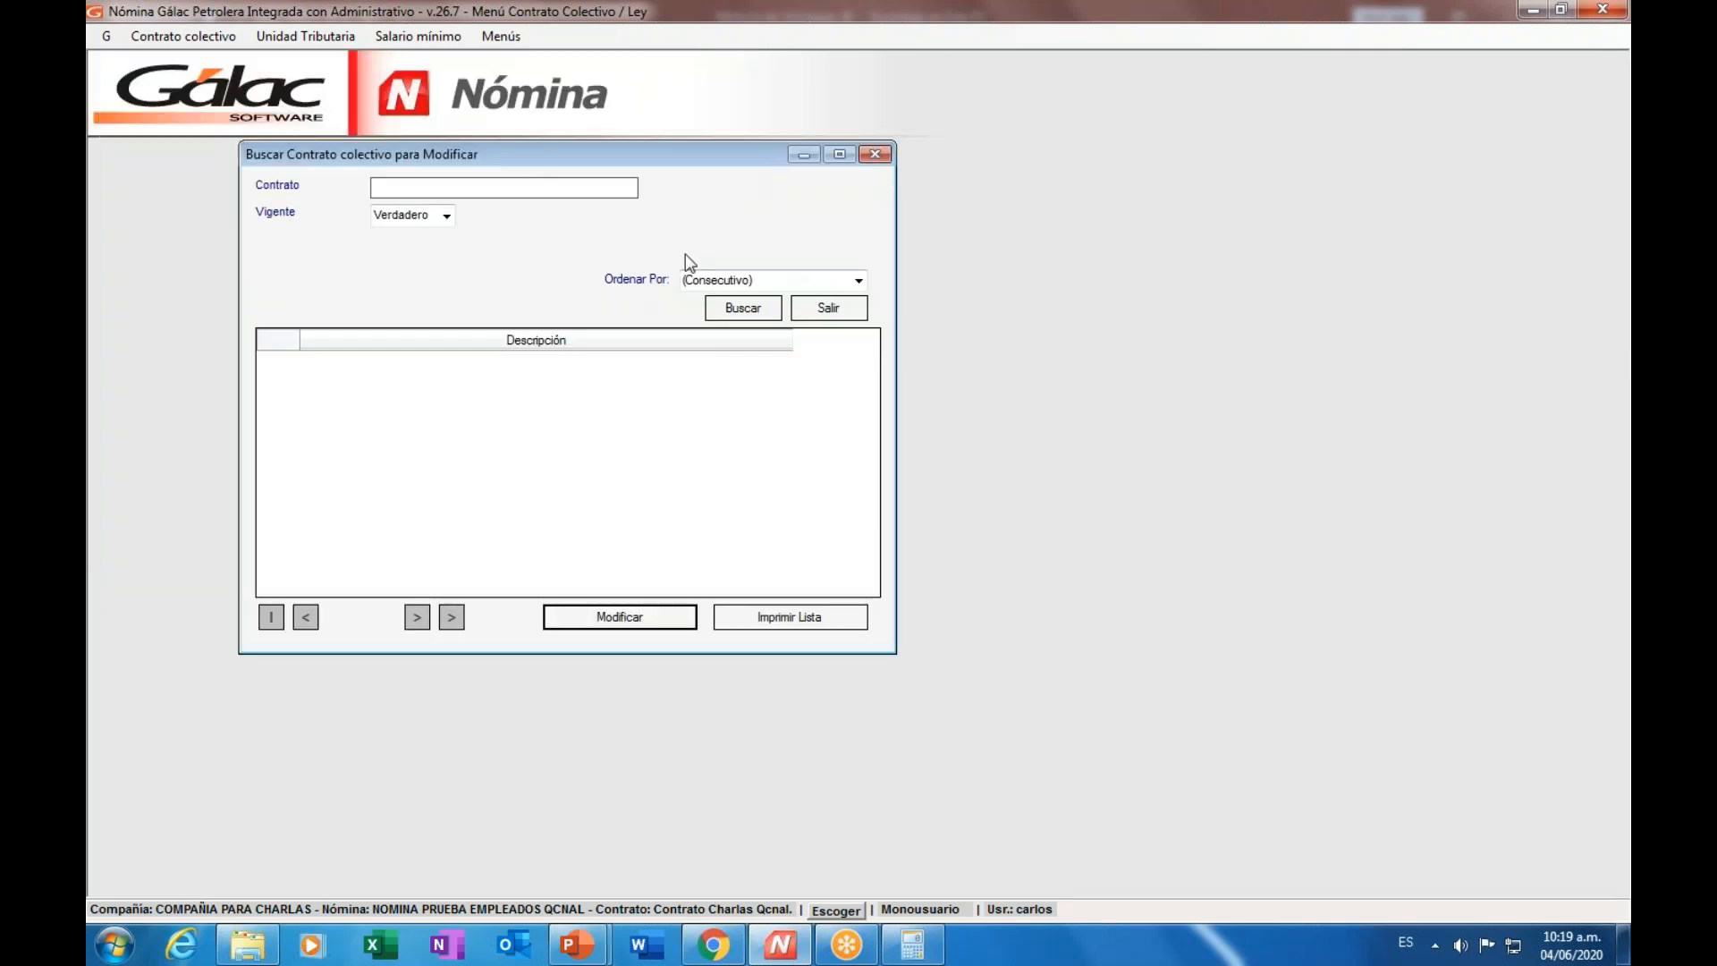
{"action": "left_click", "coordinate": [757, 313]}
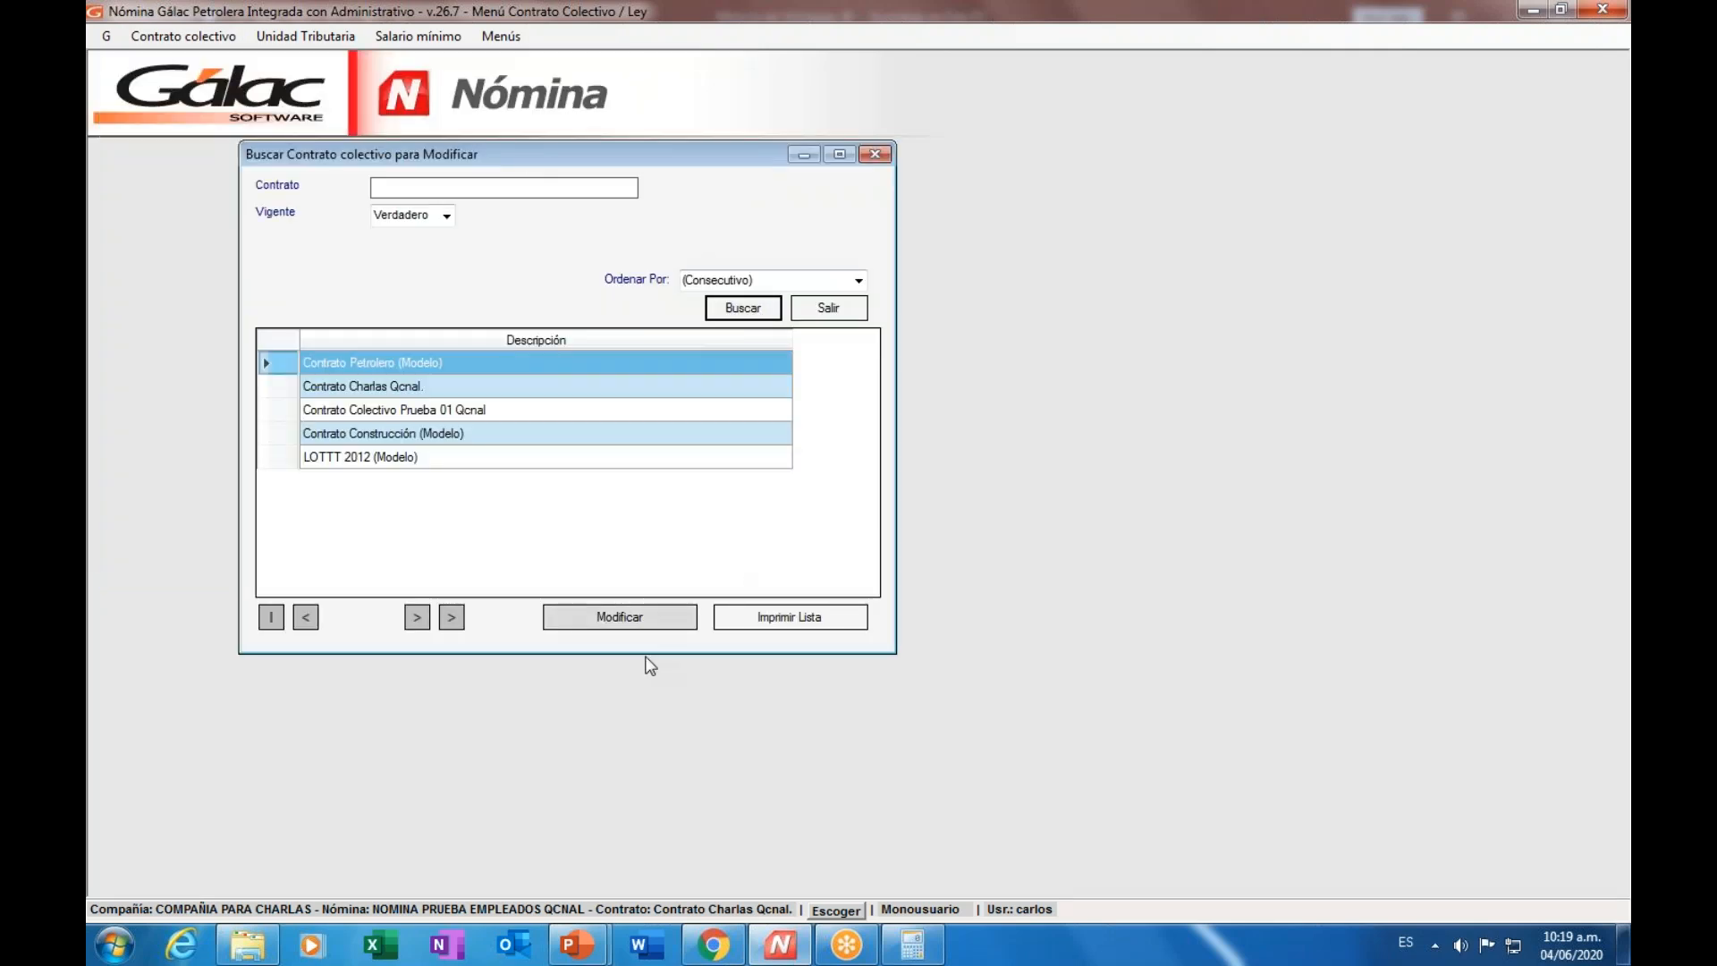
{"action": "left_click", "coordinate": [444, 389]}
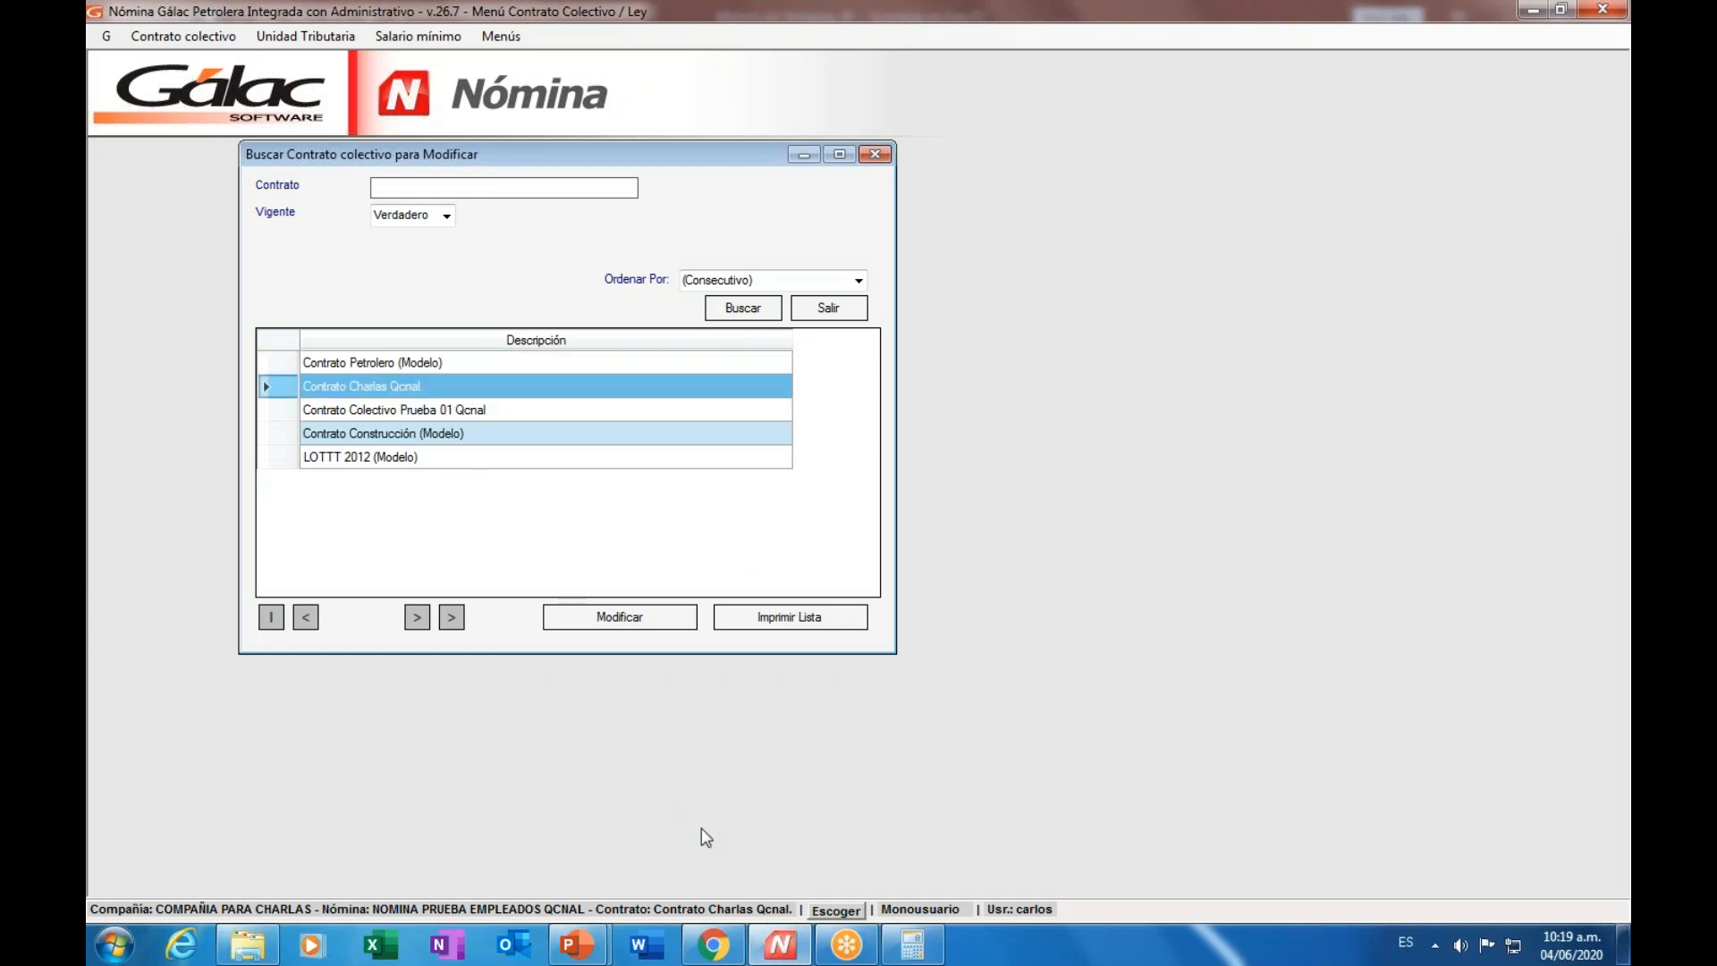
{"action": "double_click", "coordinate": [518, 384]}
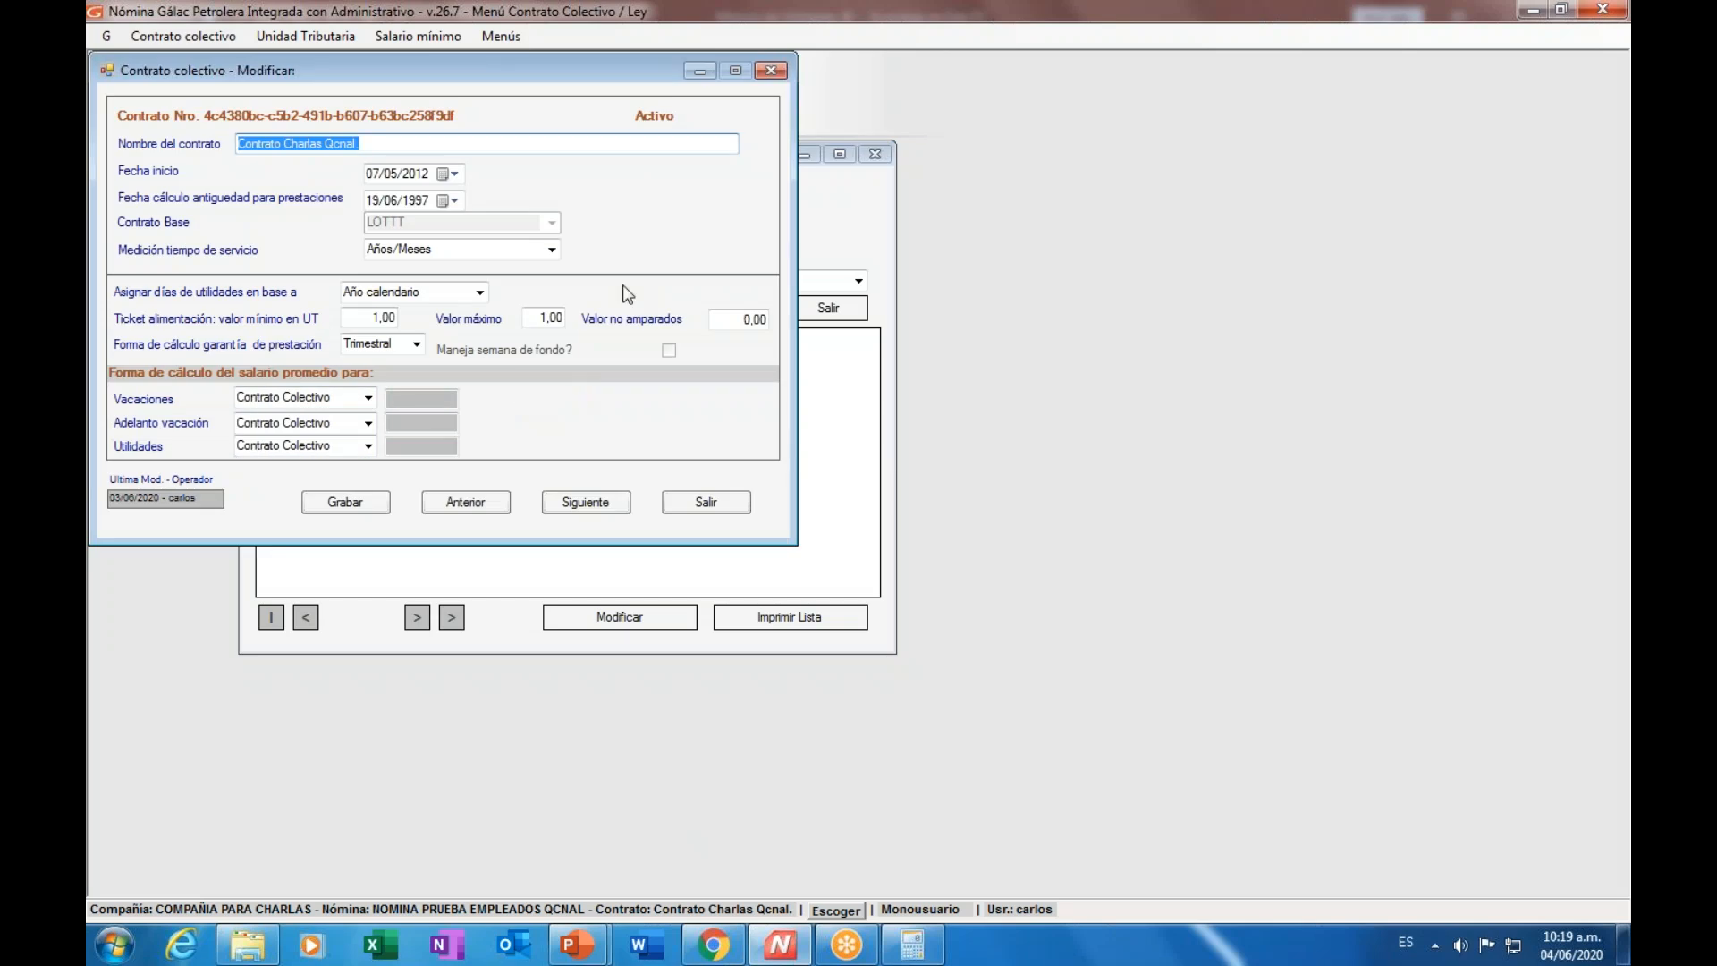
{"action": "left_click_drag", "start_coordinate": [612, 68], "coordinate": [868, 155]}
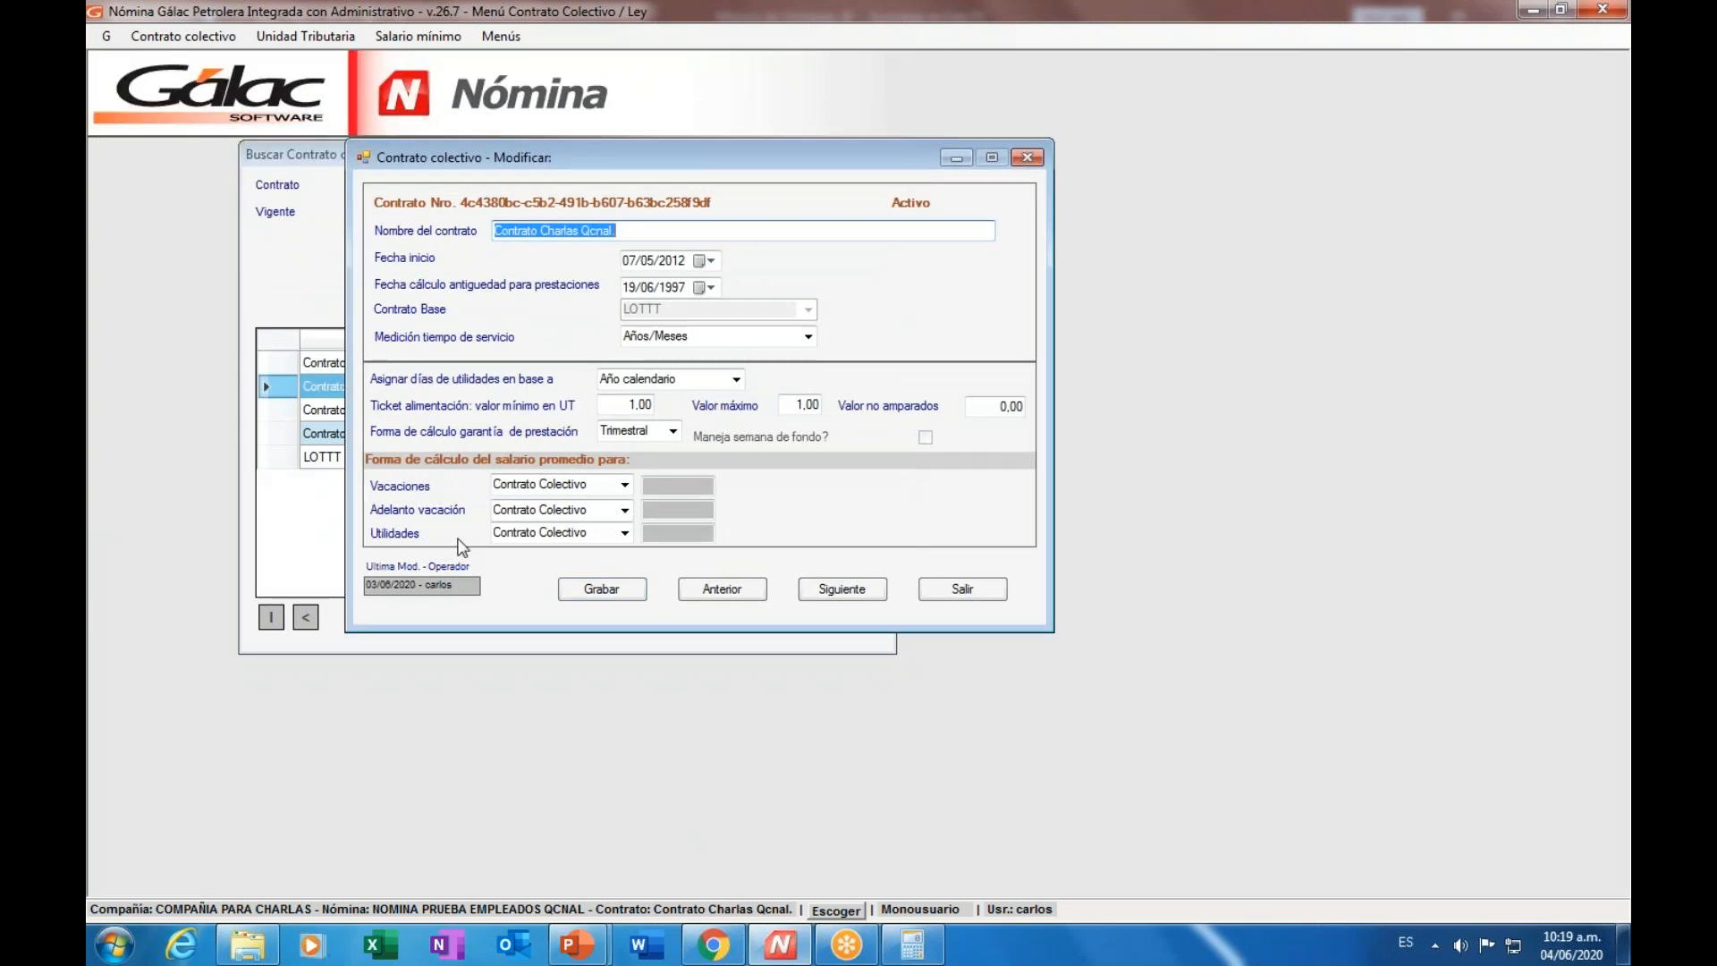
- Set the contract's average salary calculation for Utilidades to Fórmula with concept Uti01, then save and close the contract search
{"action": "left_click", "coordinate": [625, 533]}
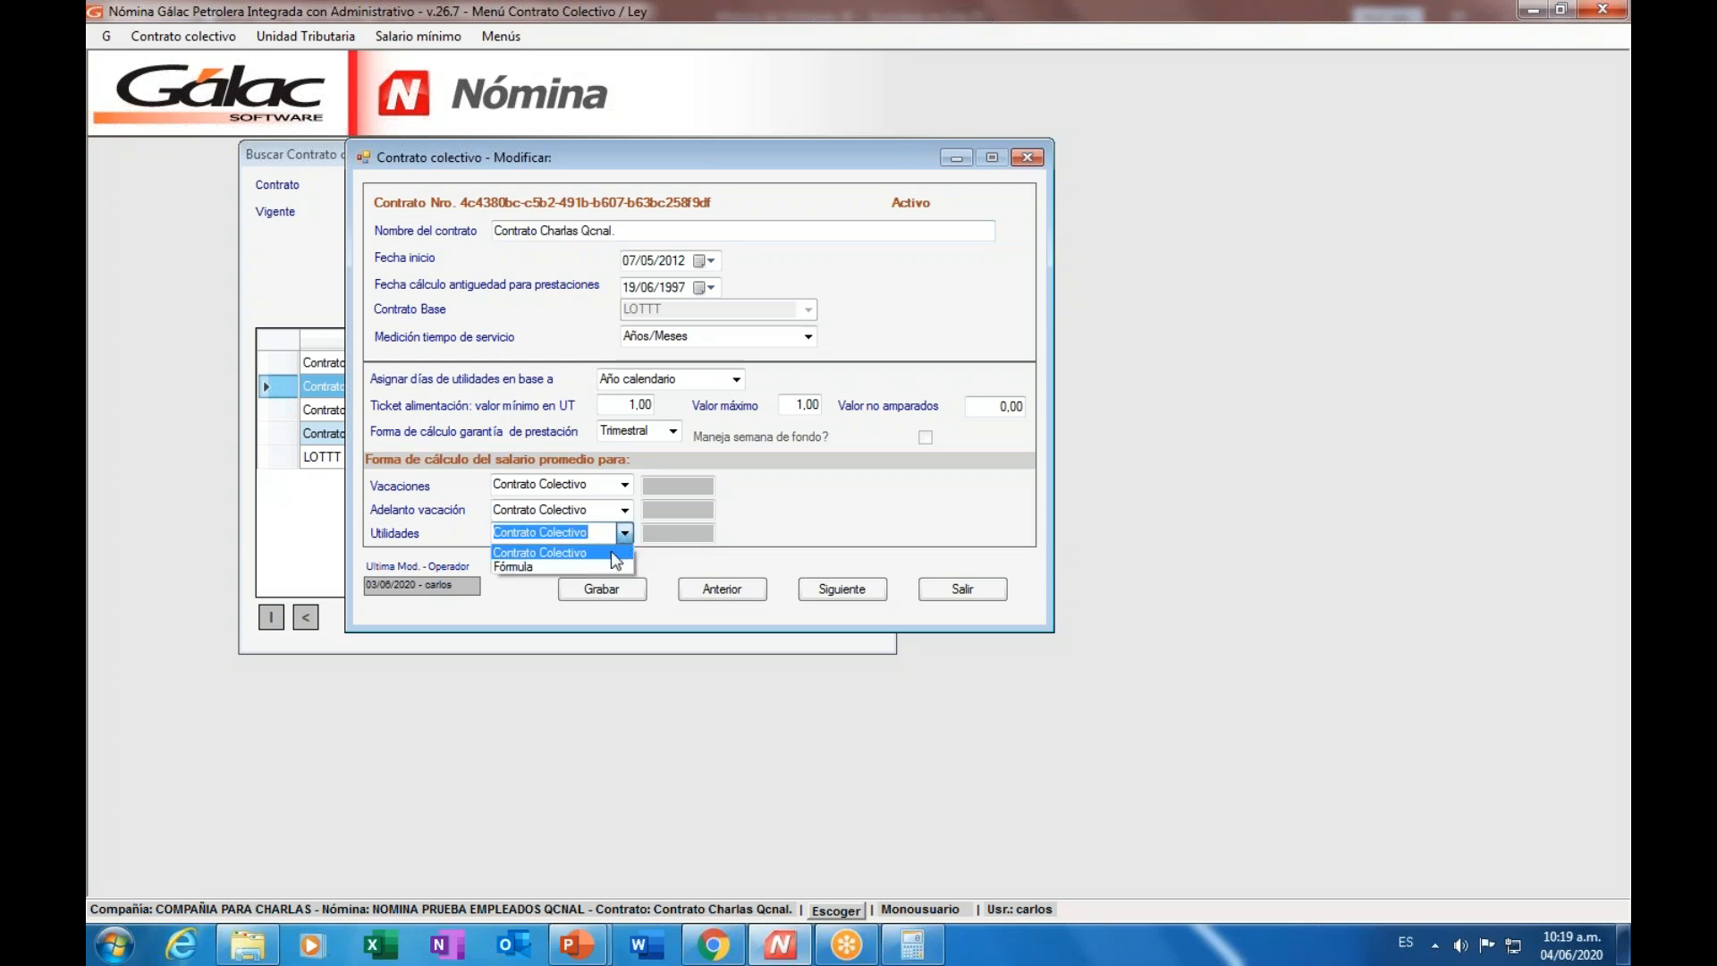
{"action": "left_click", "coordinate": [605, 567]}
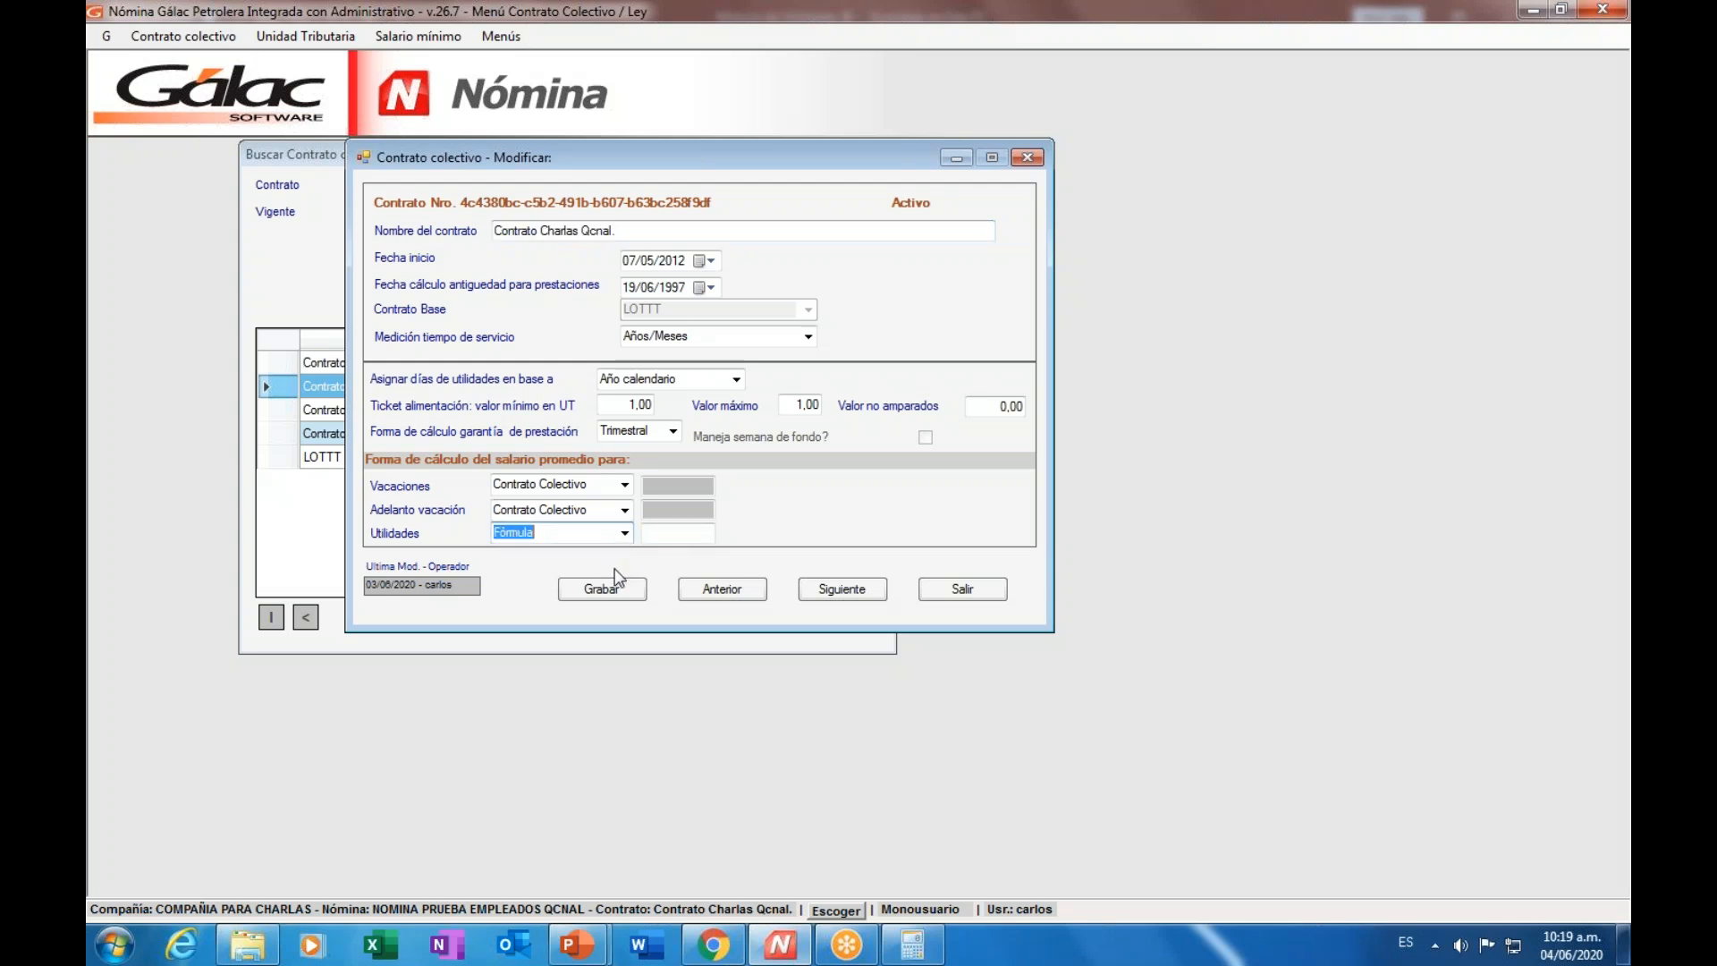
{"action": "left_click", "coordinate": [687, 535]}
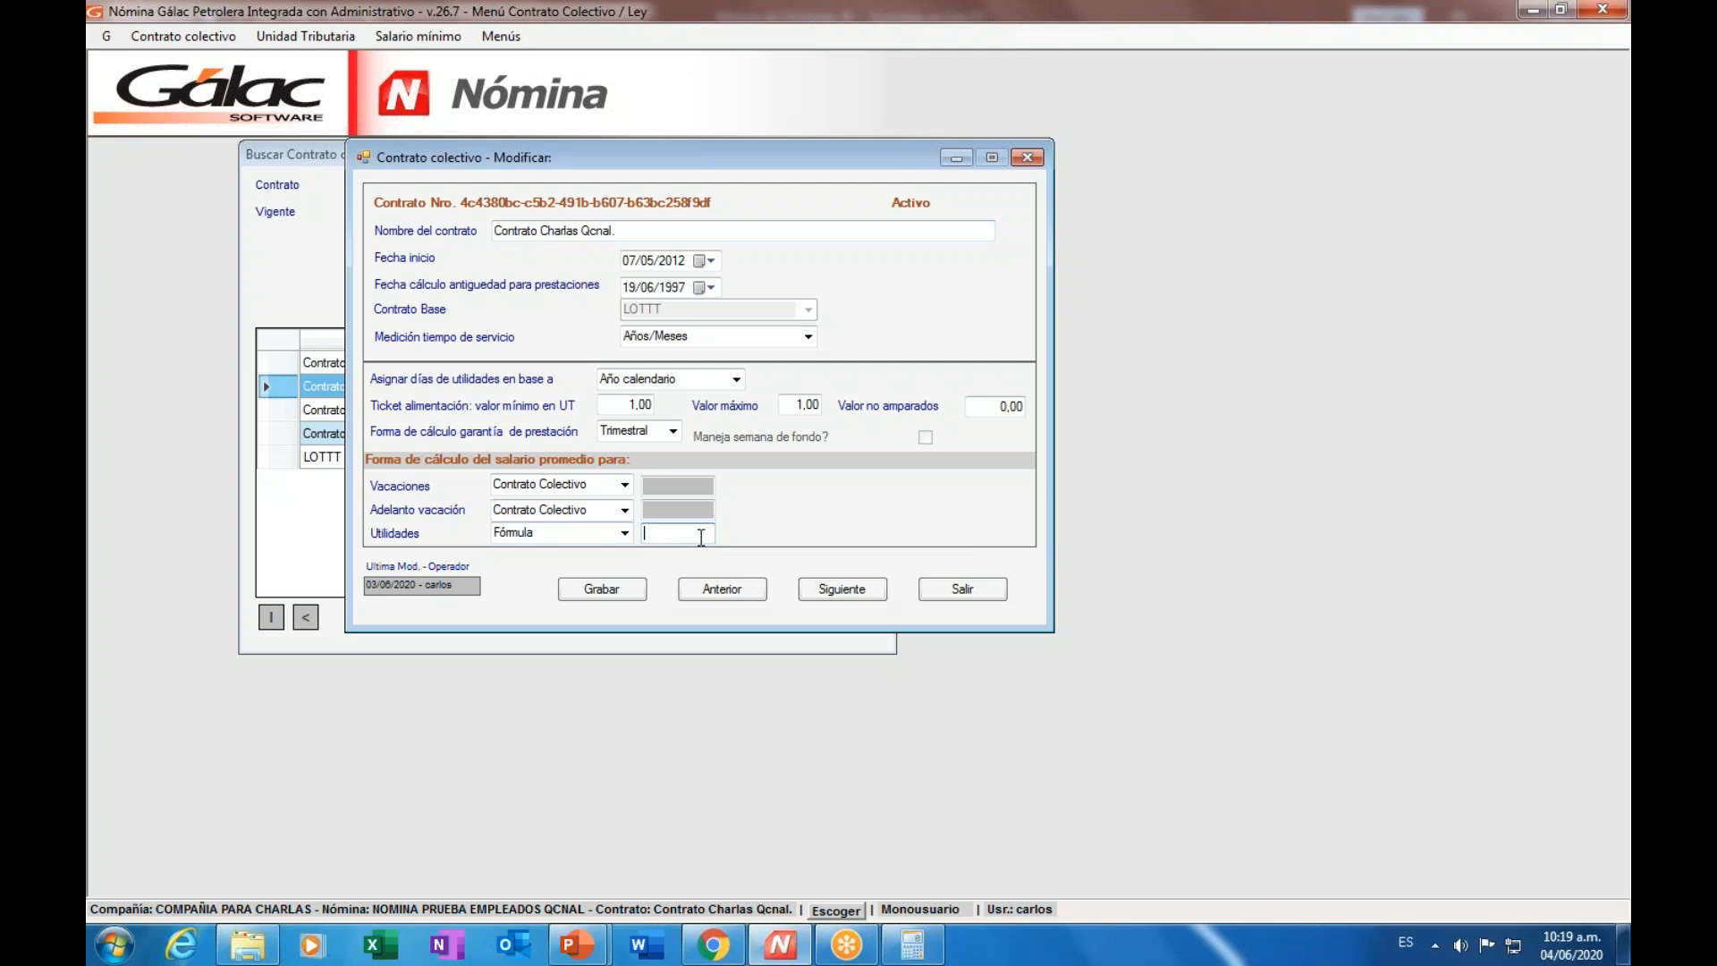
{"action": "key", "text": "Return"}
{"action": "left_click", "coordinate": [454, 327]}
{"action": "scroll", "coordinate": [455, 328], "scroll_direction": "down", "scroll_amount": 2}
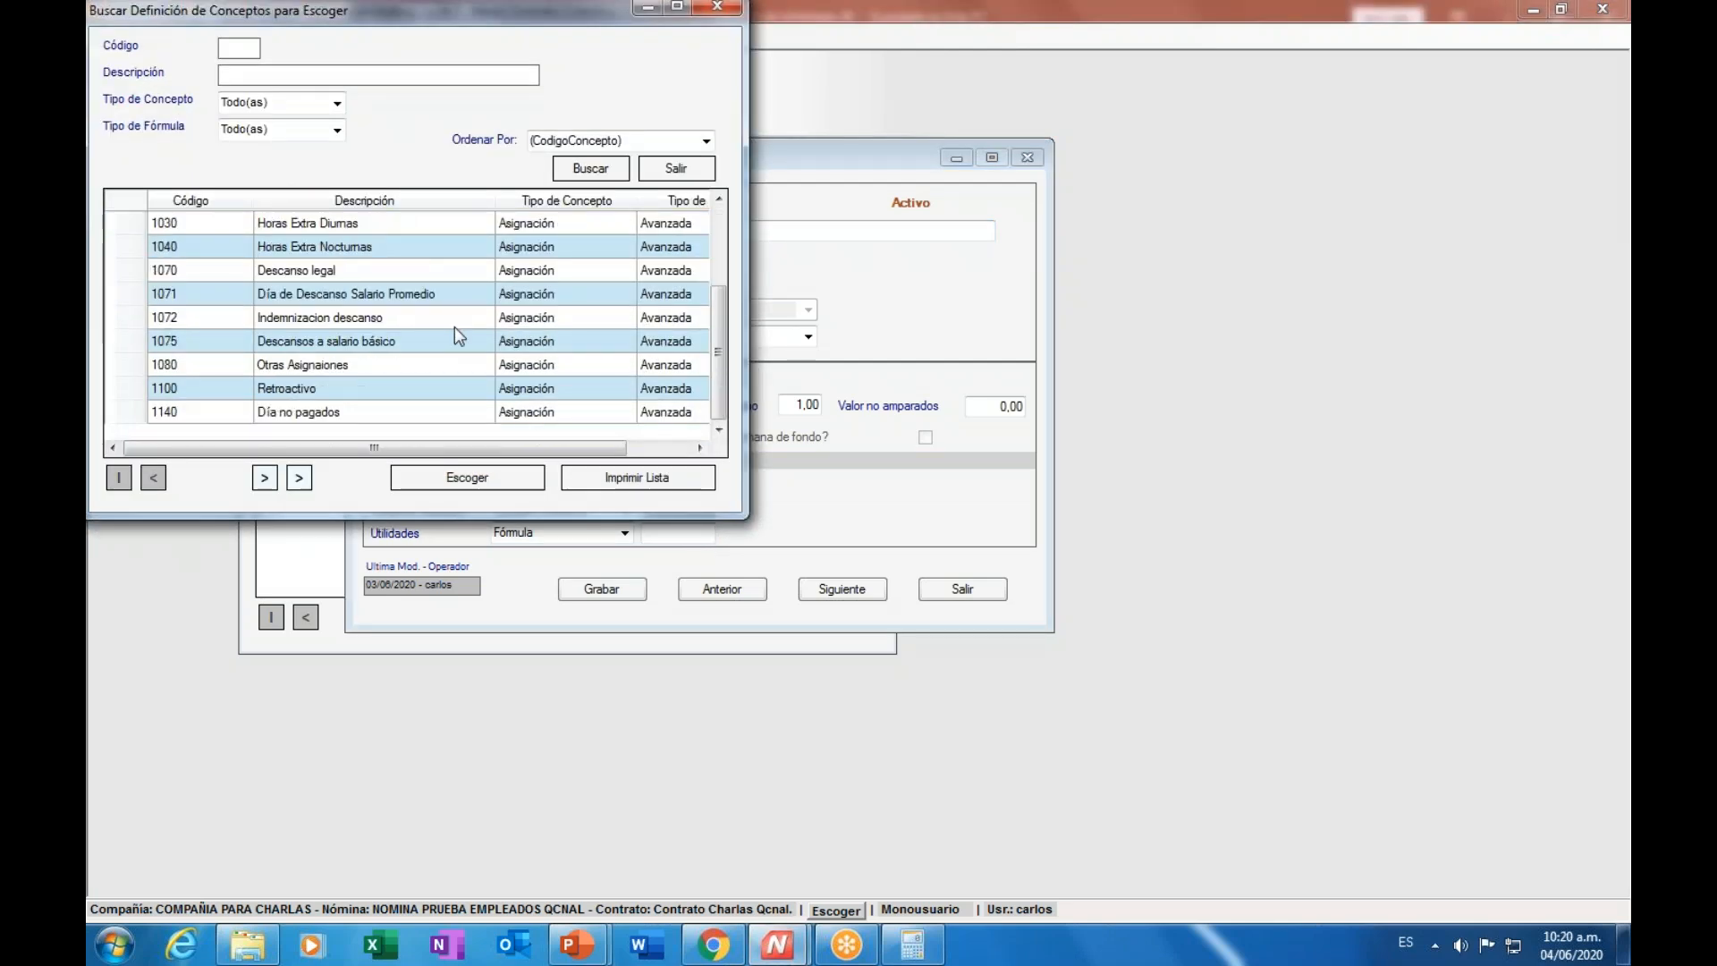
{"action": "left_click", "coordinate": [299, 476]}
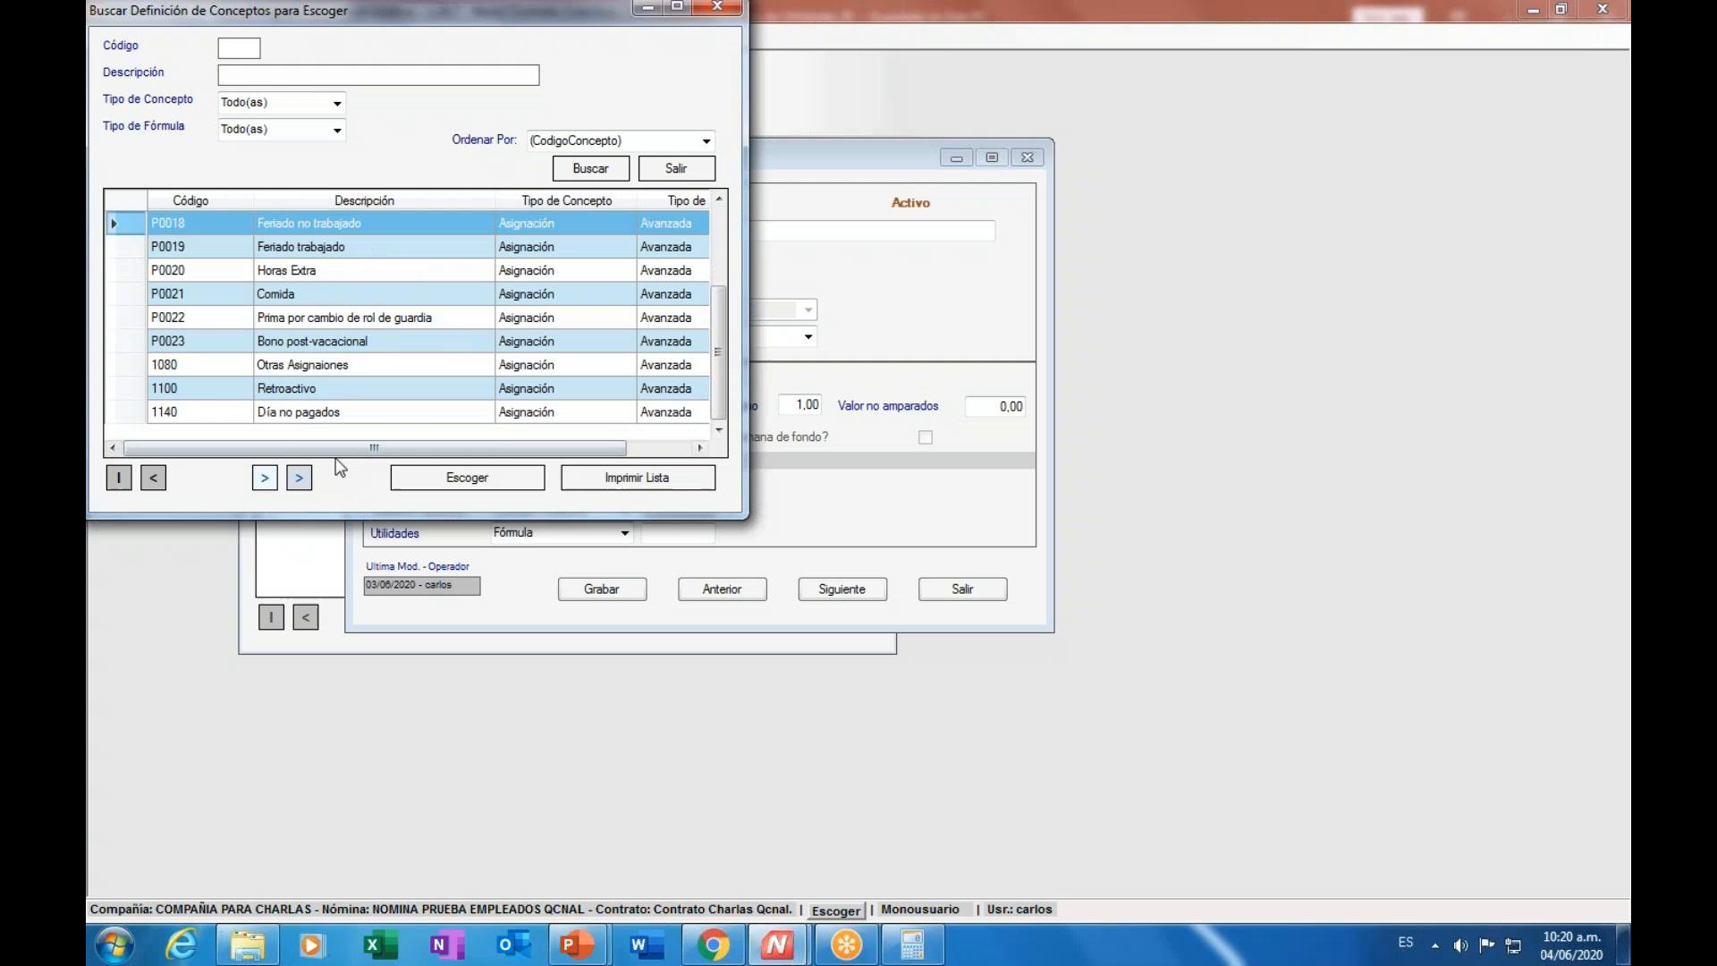
{"action": "left_click", "coordinate": [405, 362]}
{"action": "scroll", "coordinate": [405, 362], "scroll_direction": "down", "scroll_amount": 2}
{"action": "left_click", "coordinate": [379, 293]}
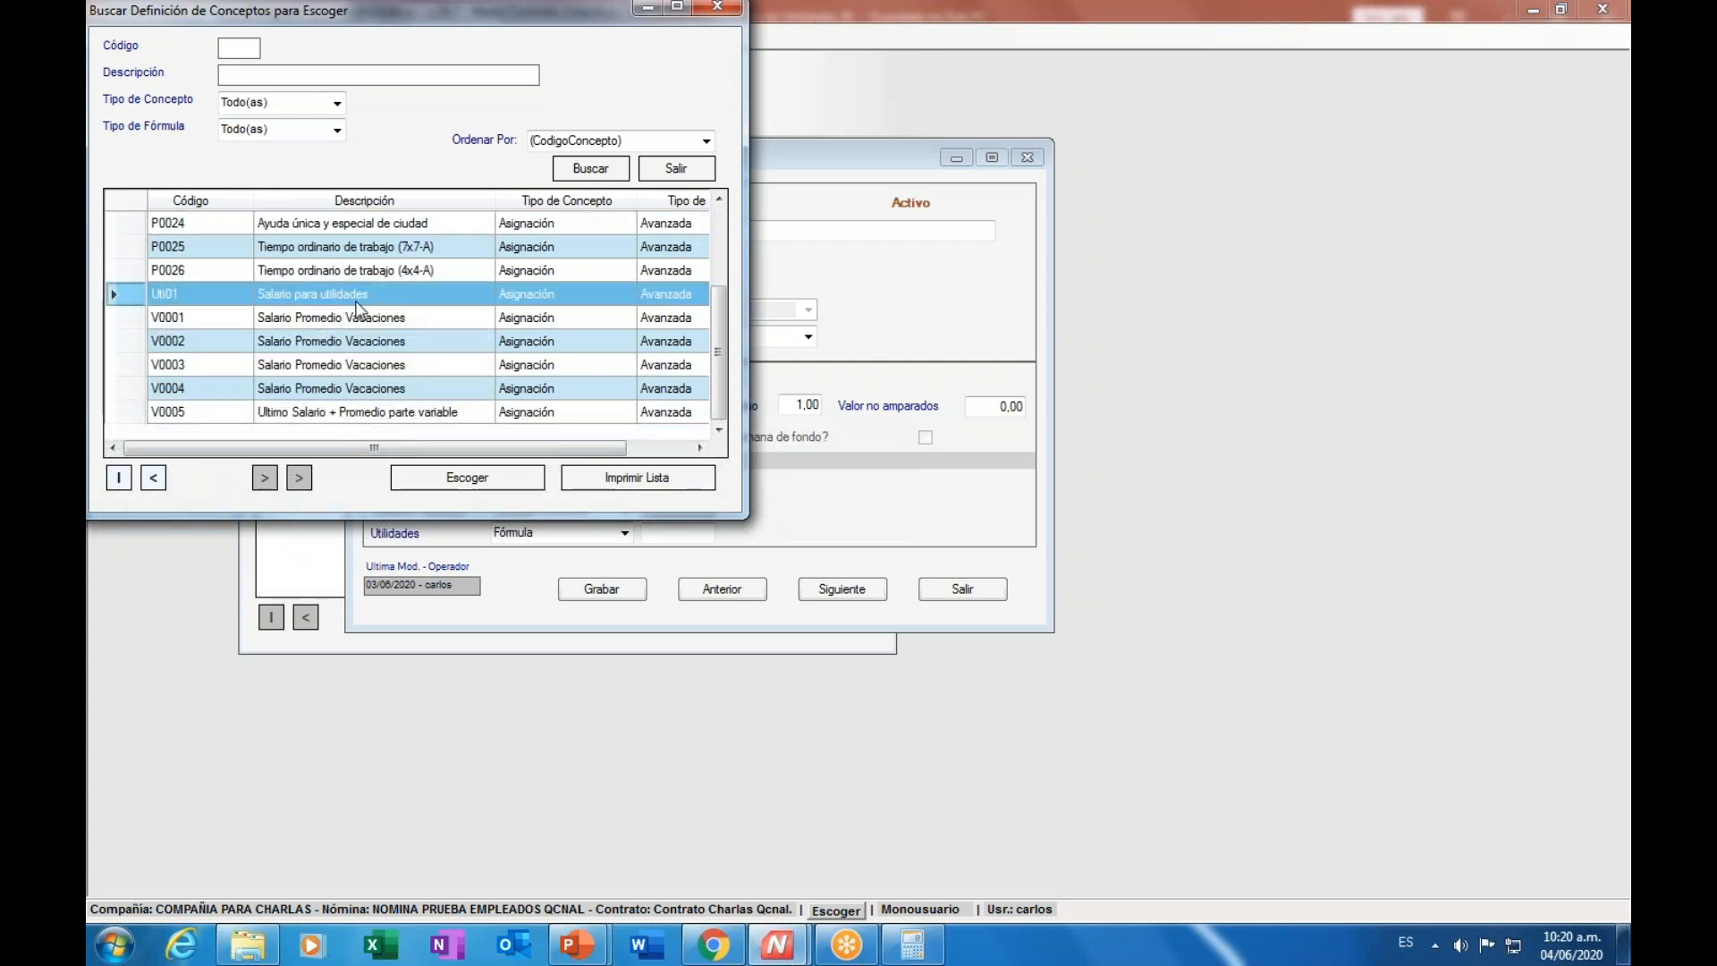
{"action": "double_click", "coordinate": [392, 295]}
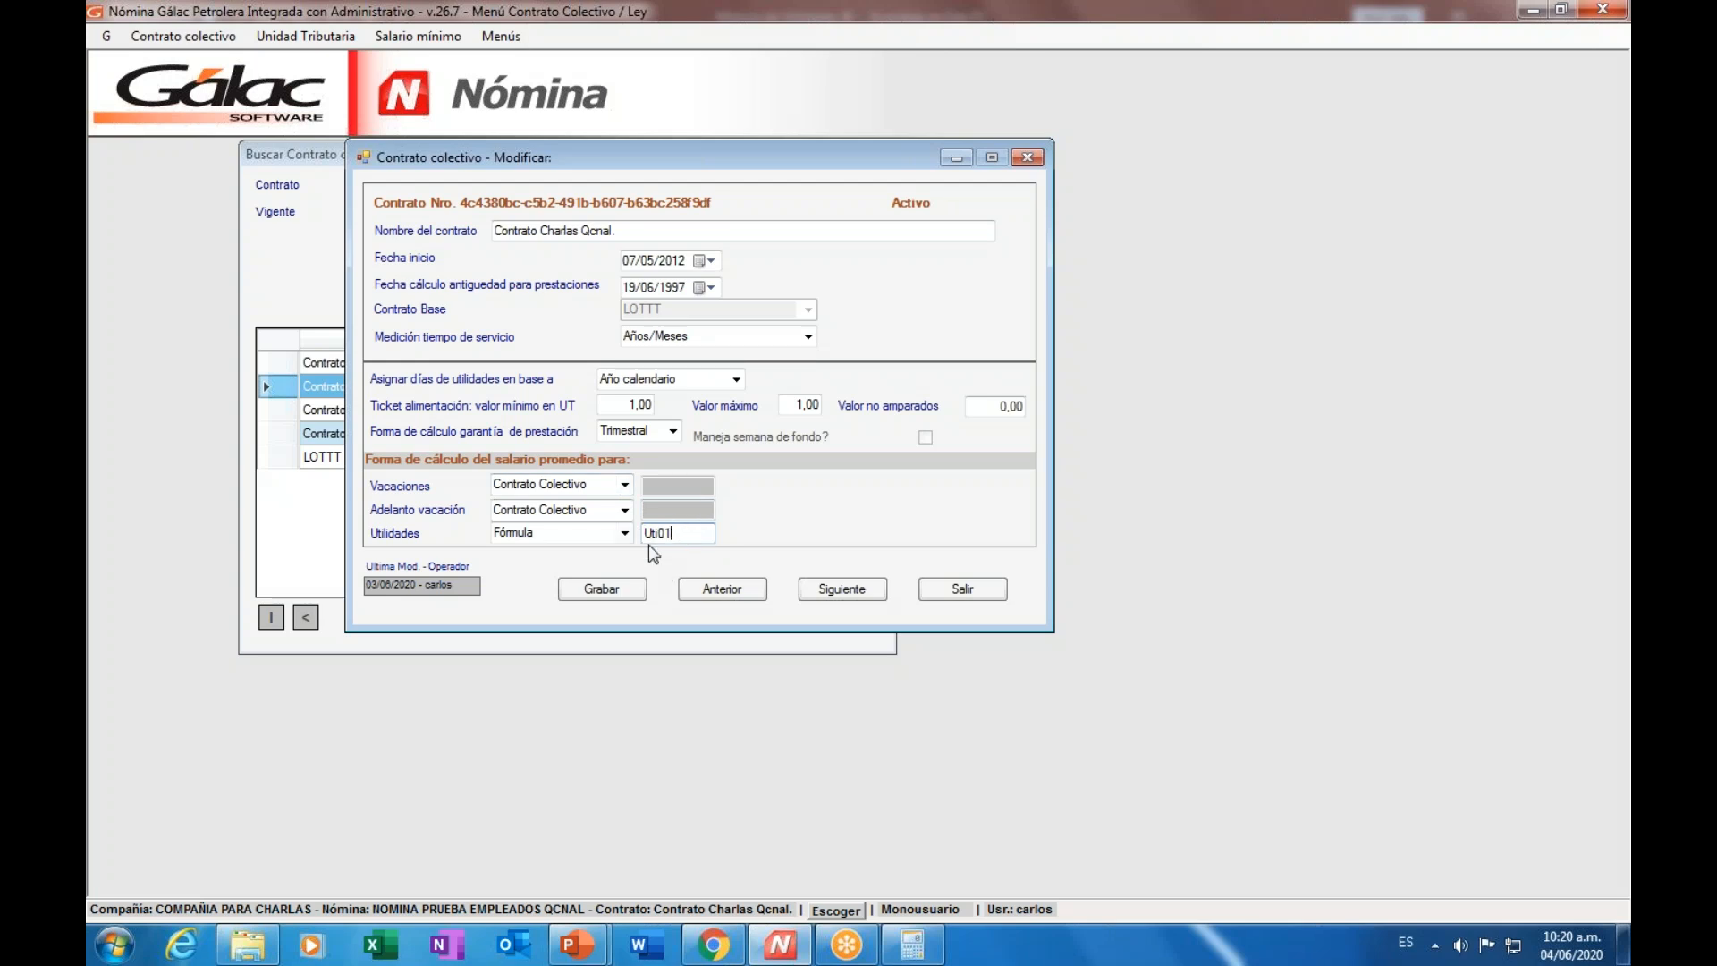
{"action": "left_click", "coordinate": [601, 589]}
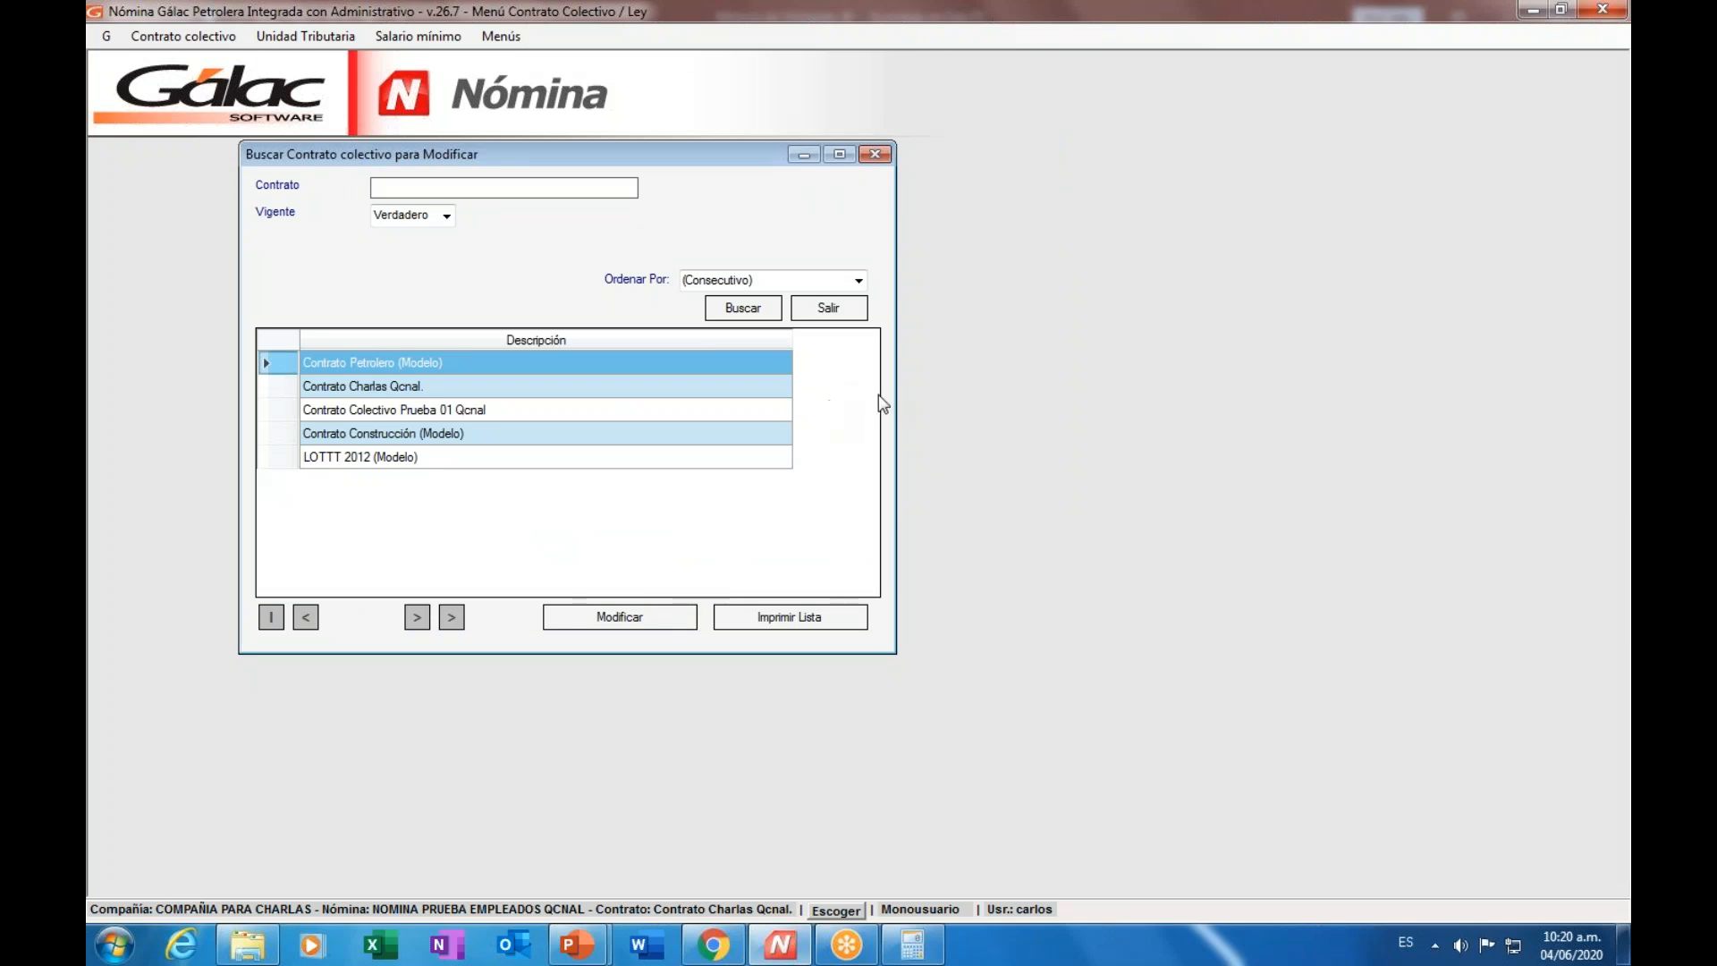
{"action": "left_click", "coordinate": [852, 312]}
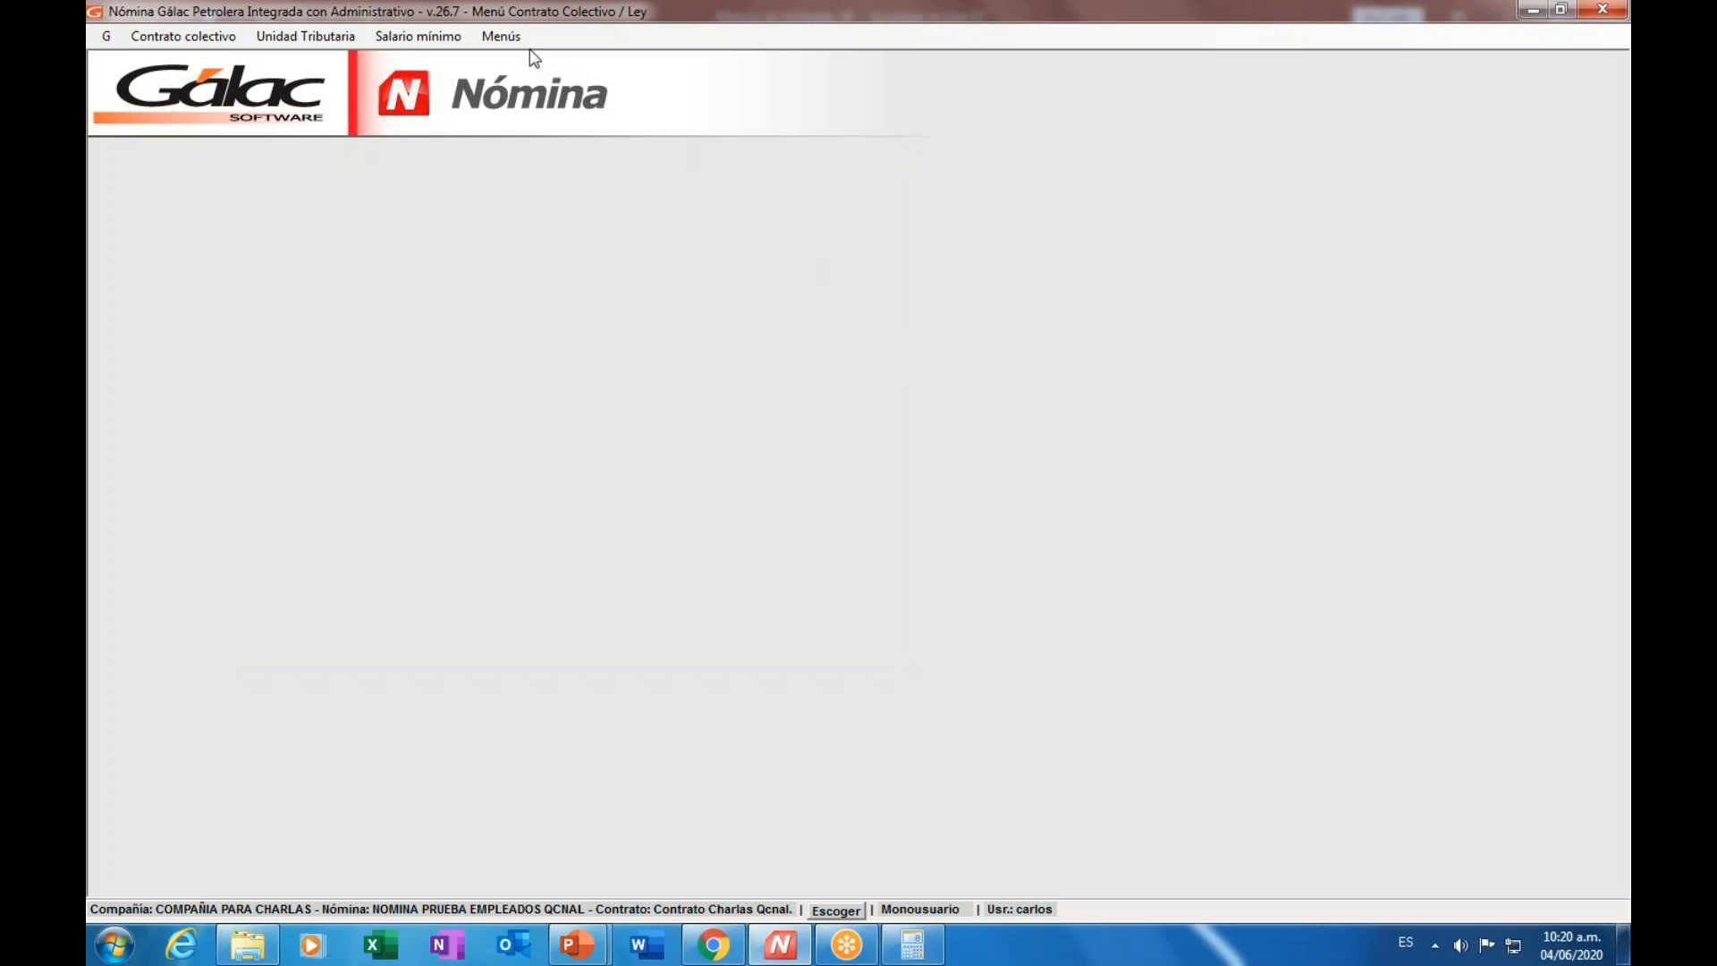
- Switch to the Auxiliar Laboral module and start inserting a new Utilidad record
{"action": "left_click", "coordinate": [501, 38]}
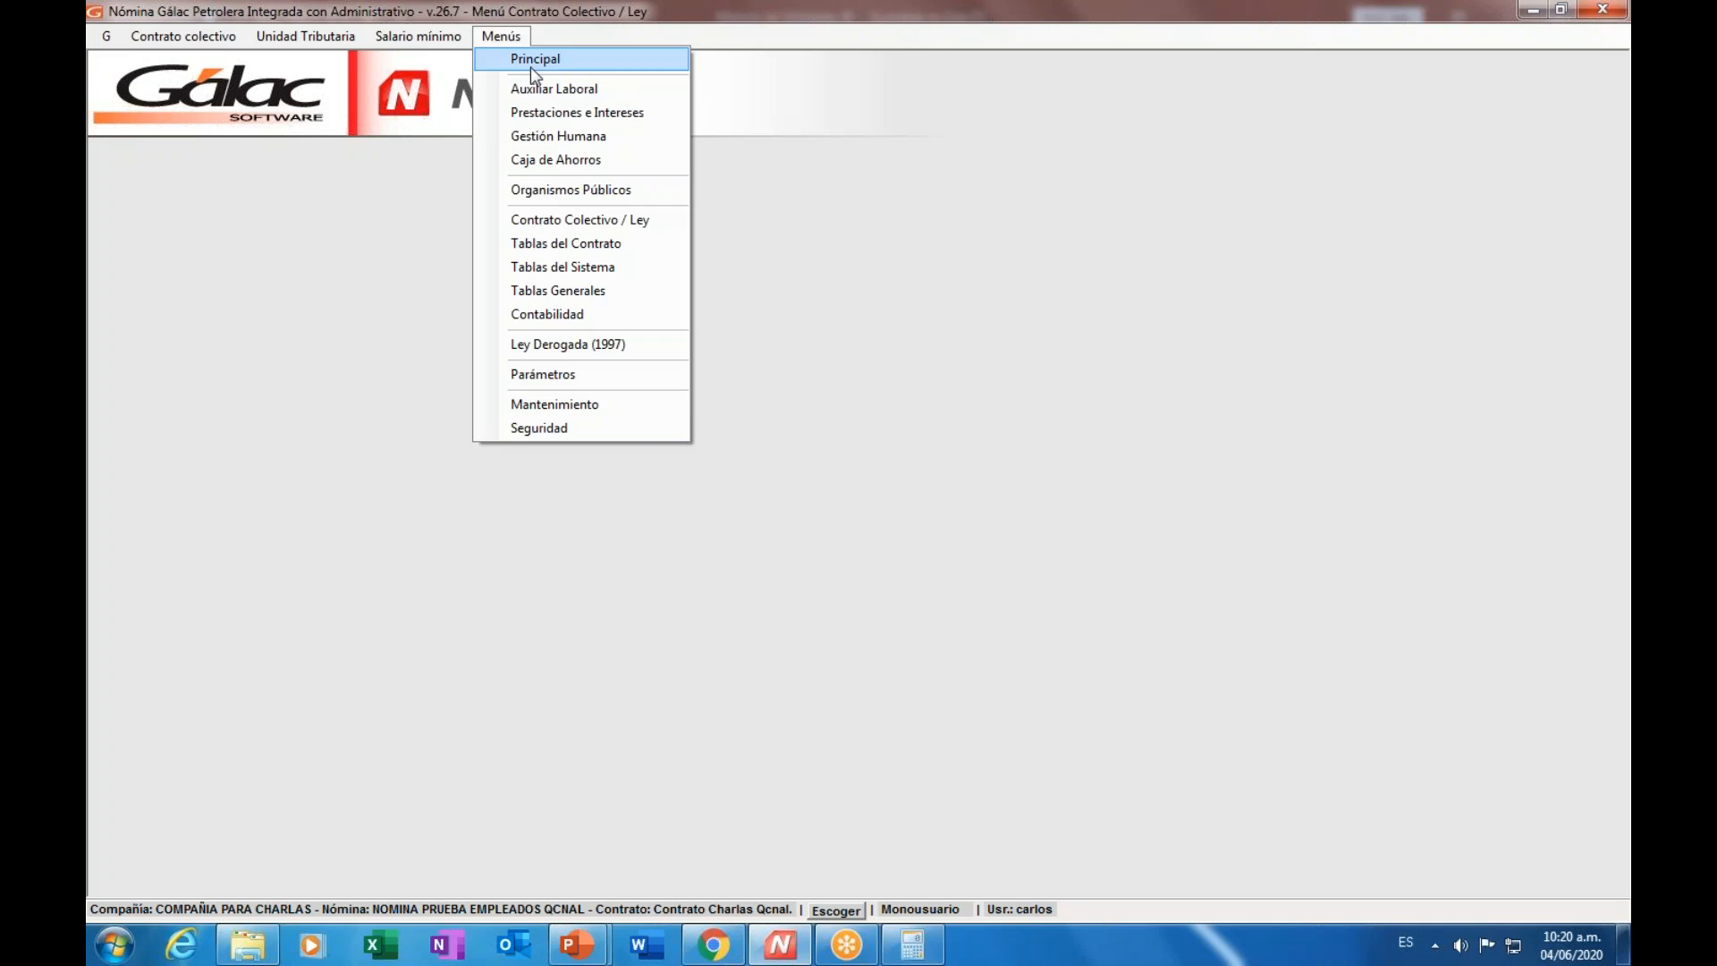
{"action": "left_click", "coordinate": [581, 90]}
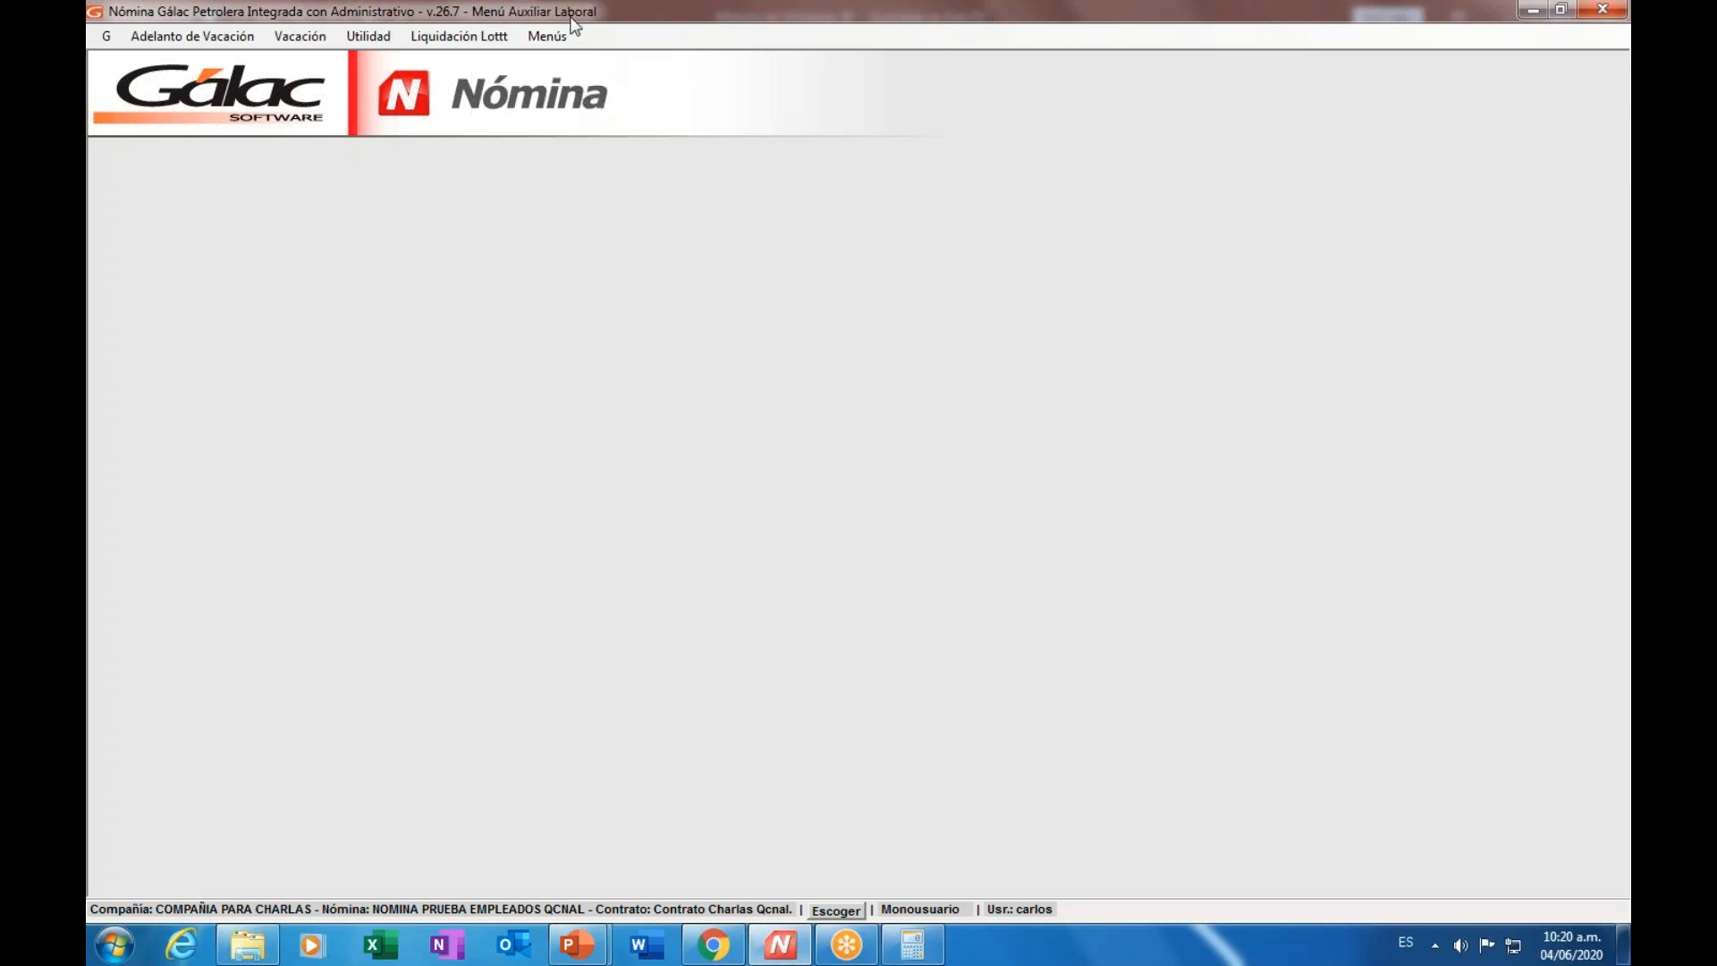
{"action": "left_click", "coordinate": [384, 38]}
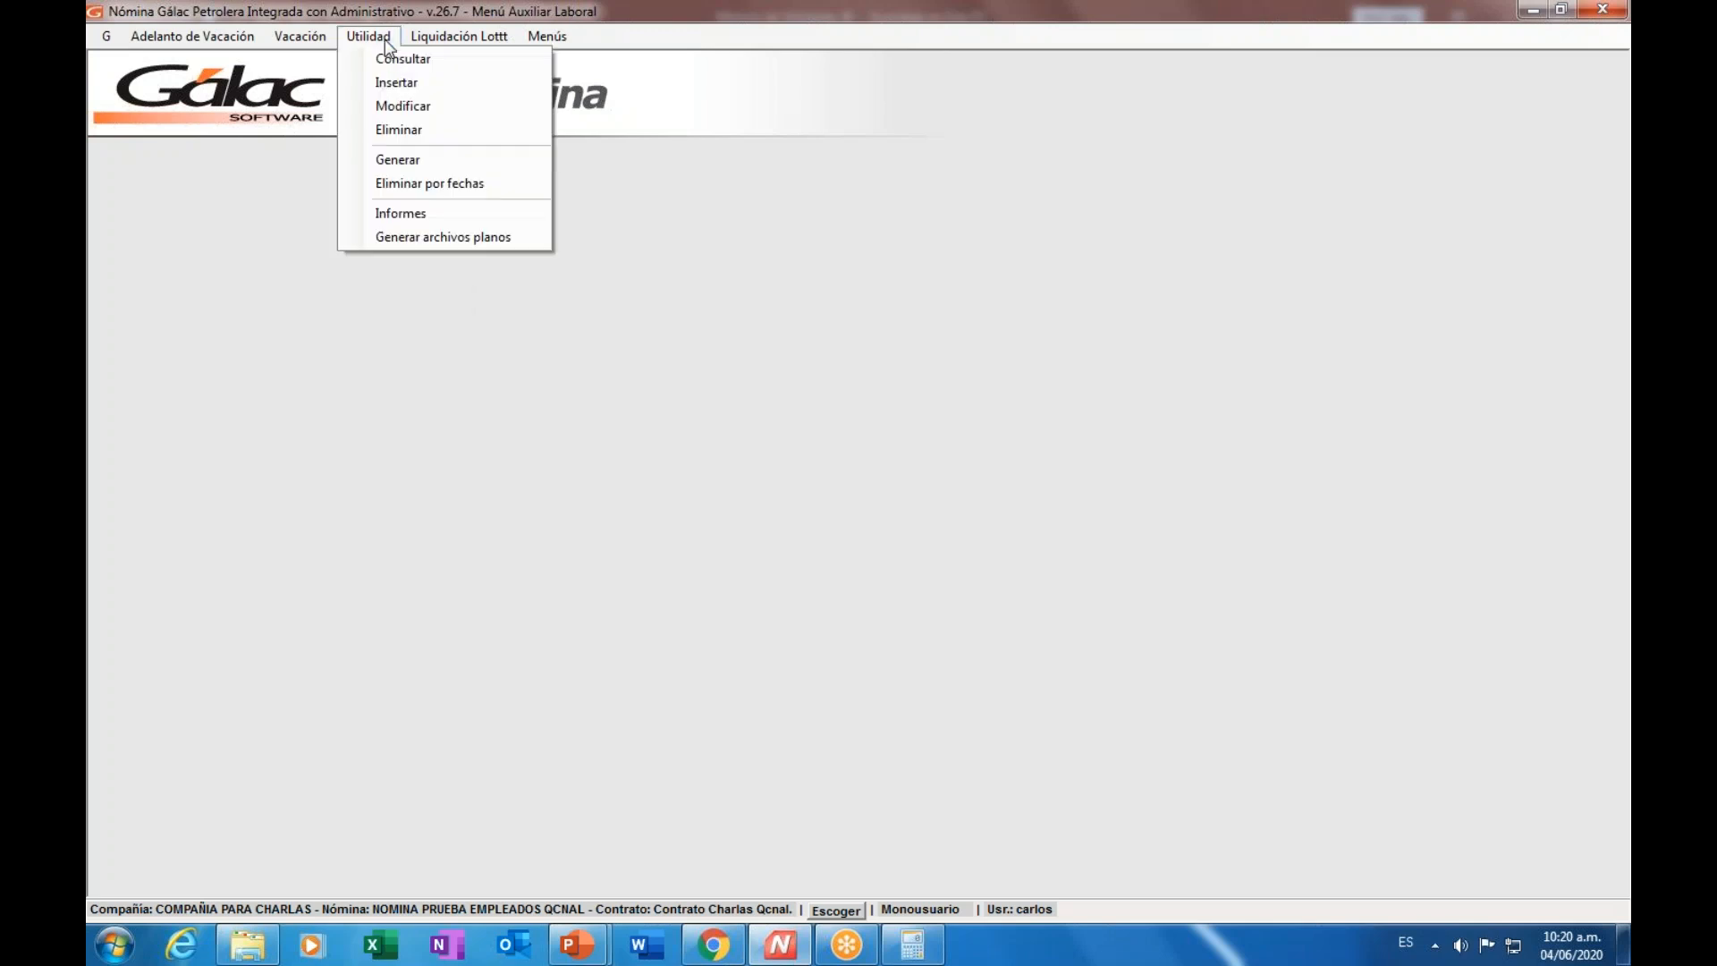
{"action": "left_click", "coordinate": [413, 83]}
{"action": "left_click_drag", "start_coordinate": [423, 67], "coordinate": [675, 169]}
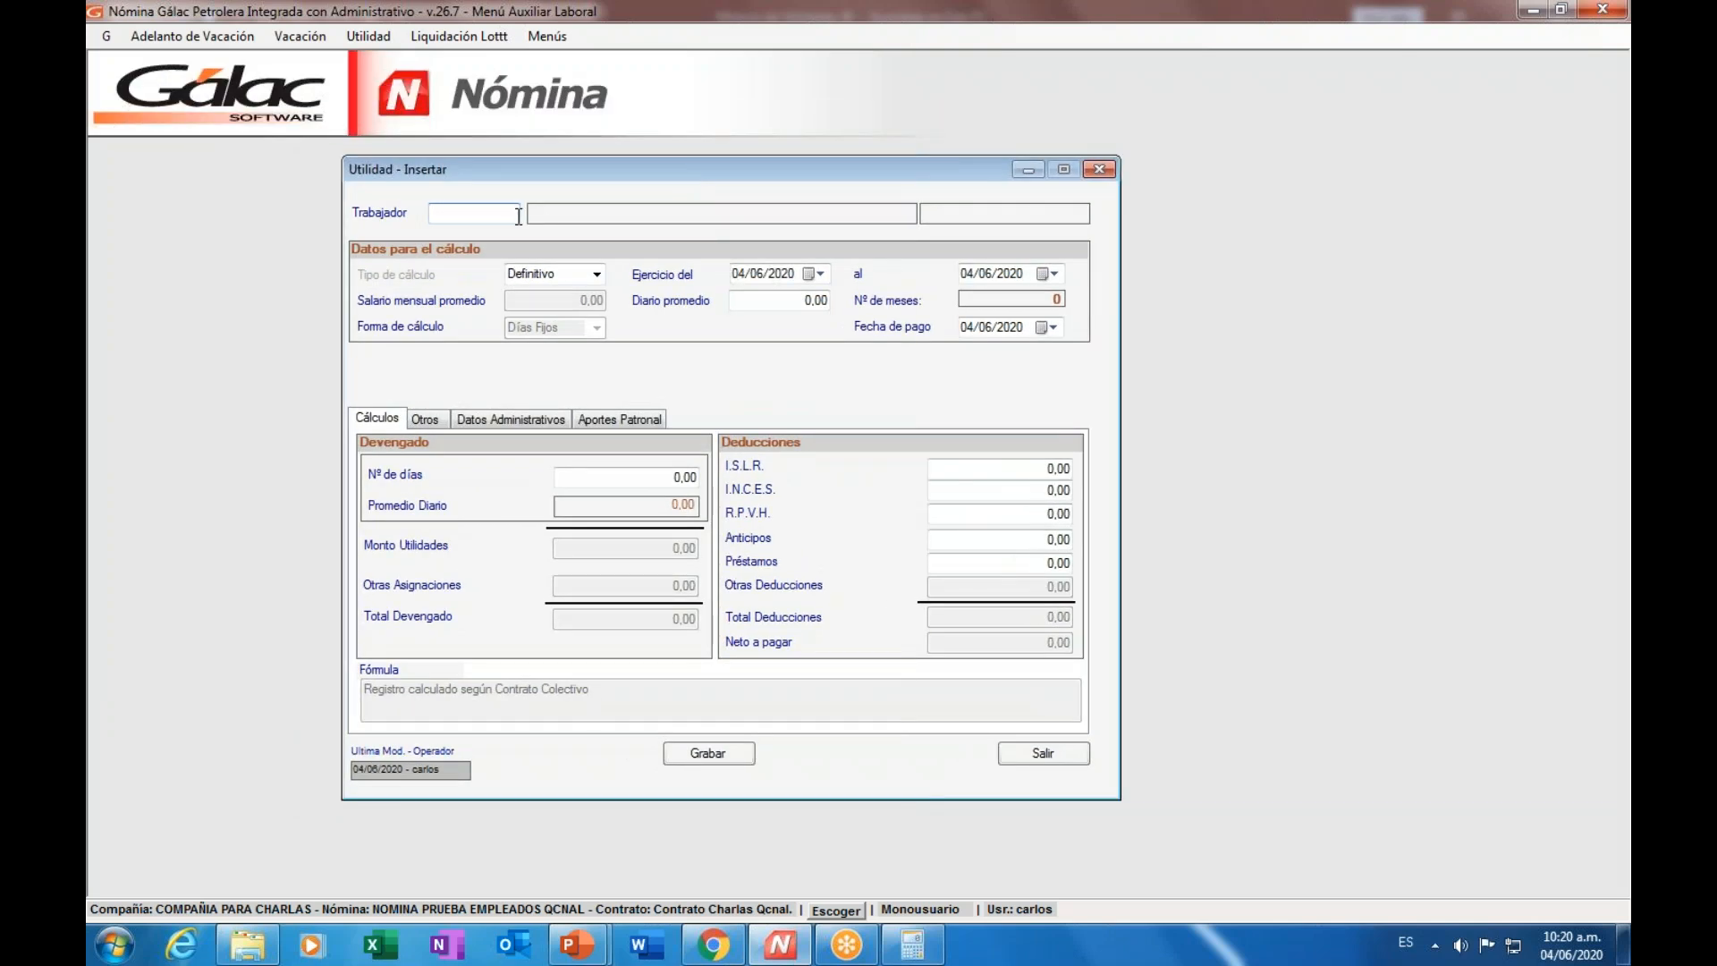
- Choose the second listed worker for the utilidades record and check the calculated Diario promedio
{"action": "key", "text": "Return"}
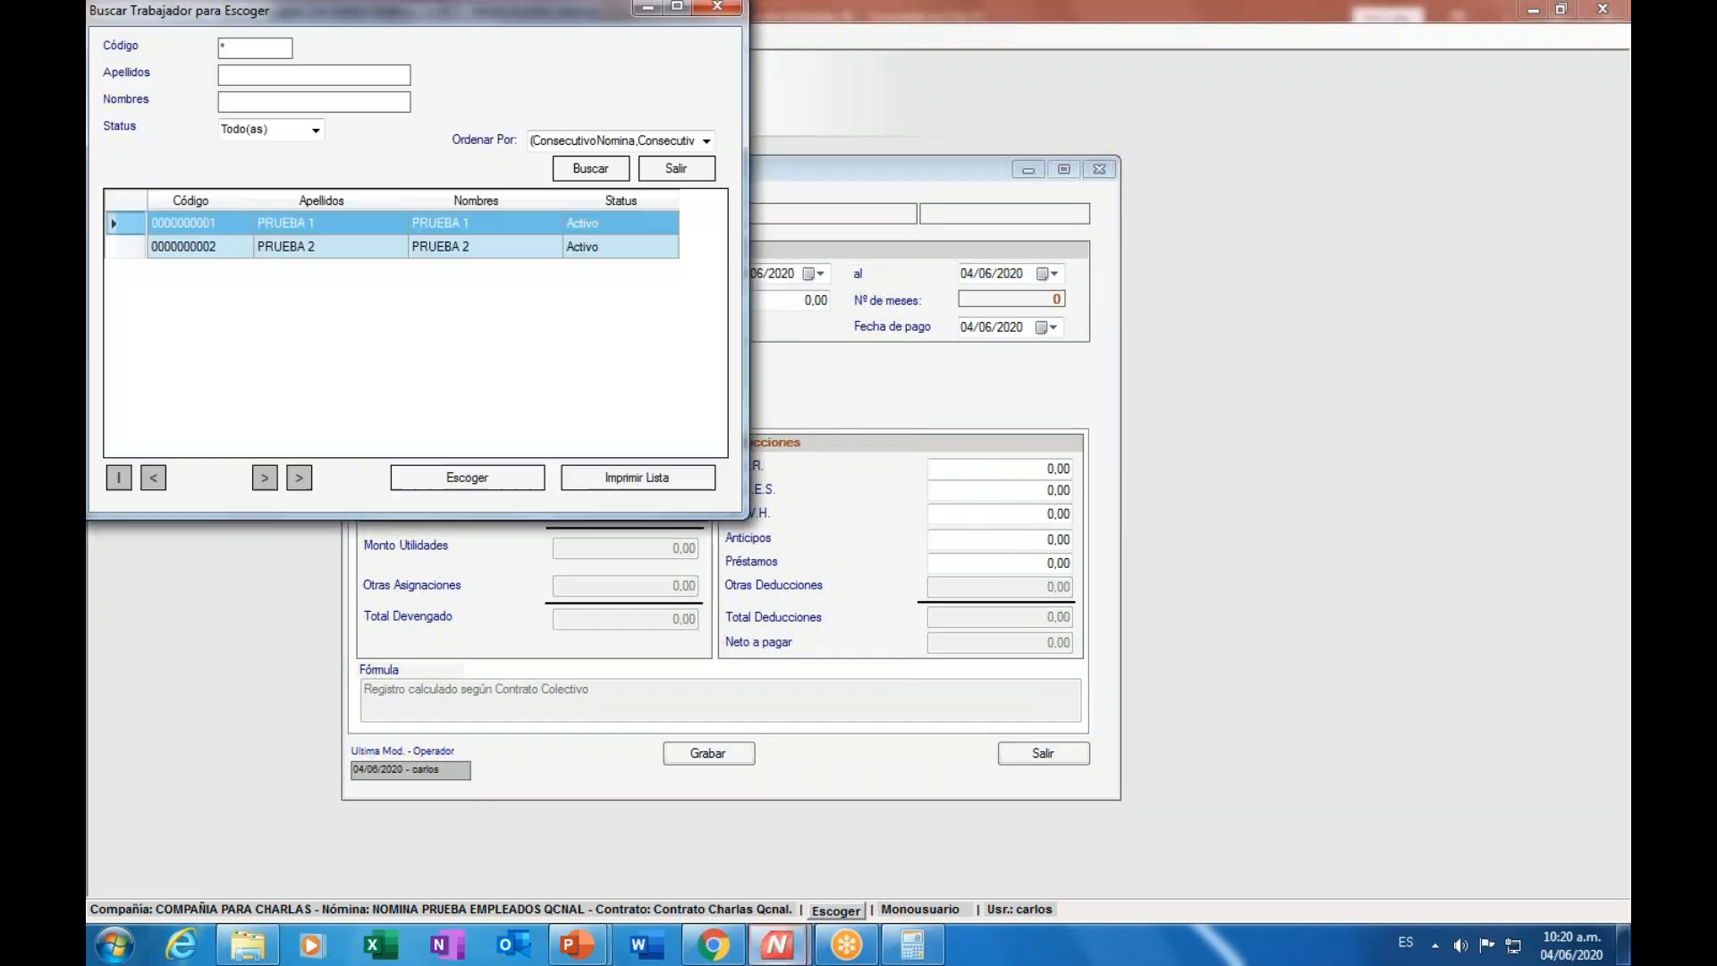
{"action": "double_click", "coordinate": [439, 247]}
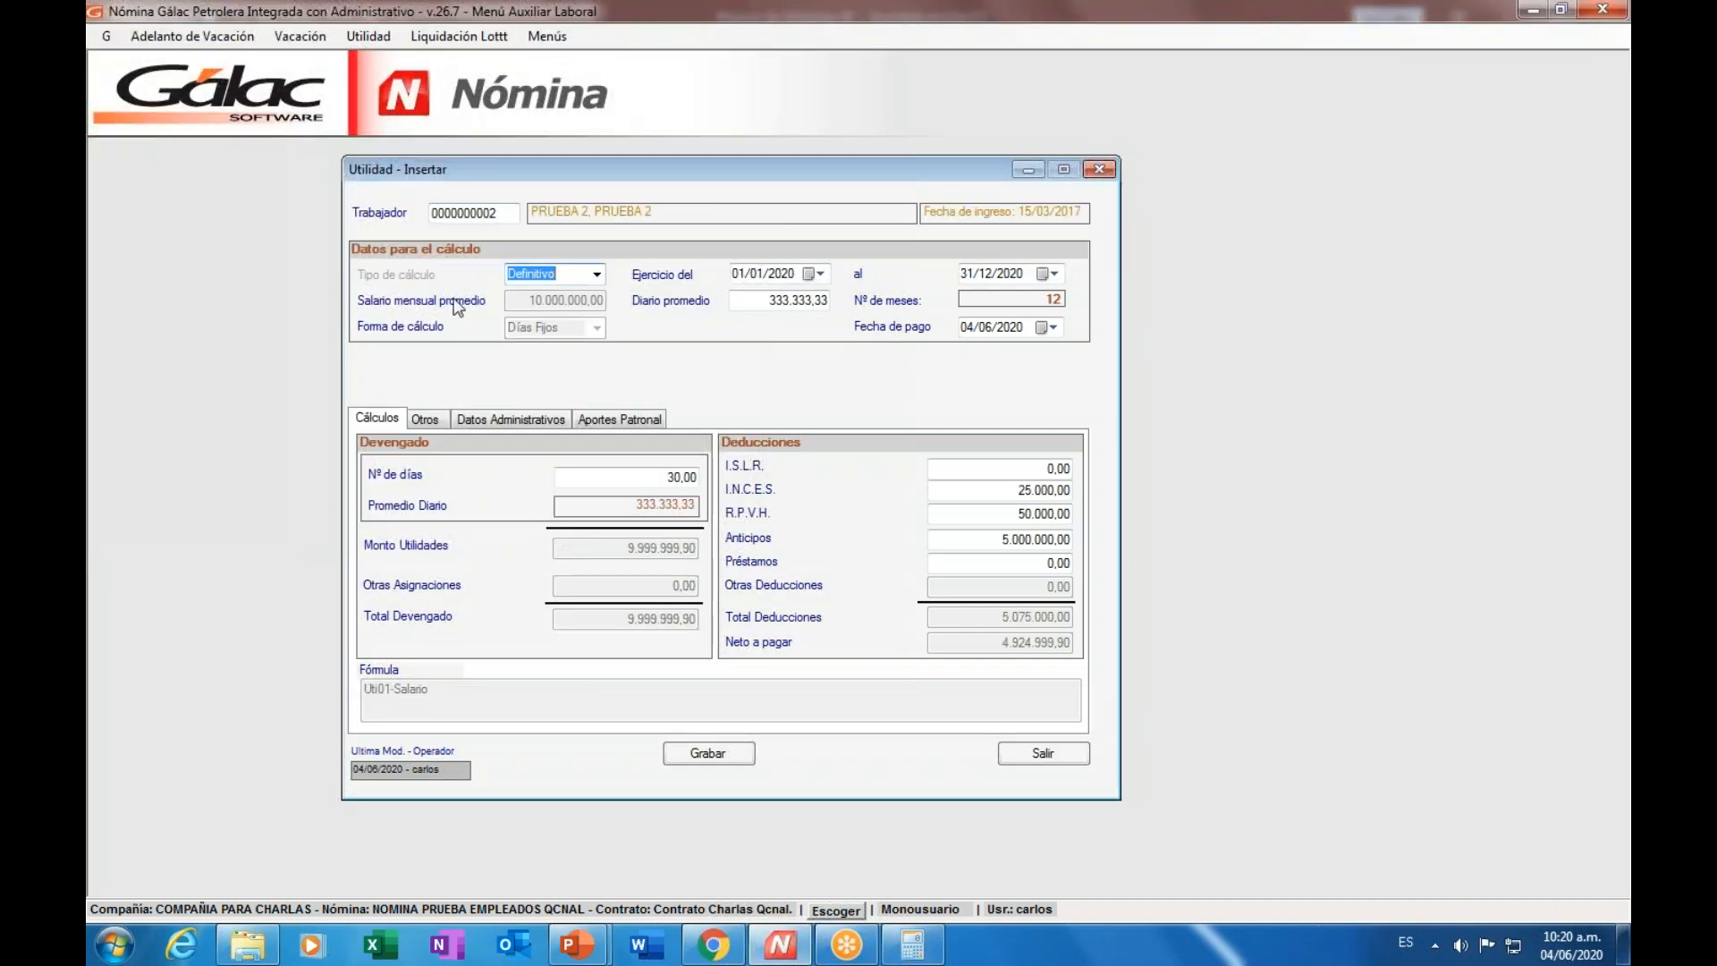
{"action": "left_click", "coordinate": [769, 301]}
{"action": "left_click_drag", "start_coordinate": [770, 300], "coordinate": [872, 336]}
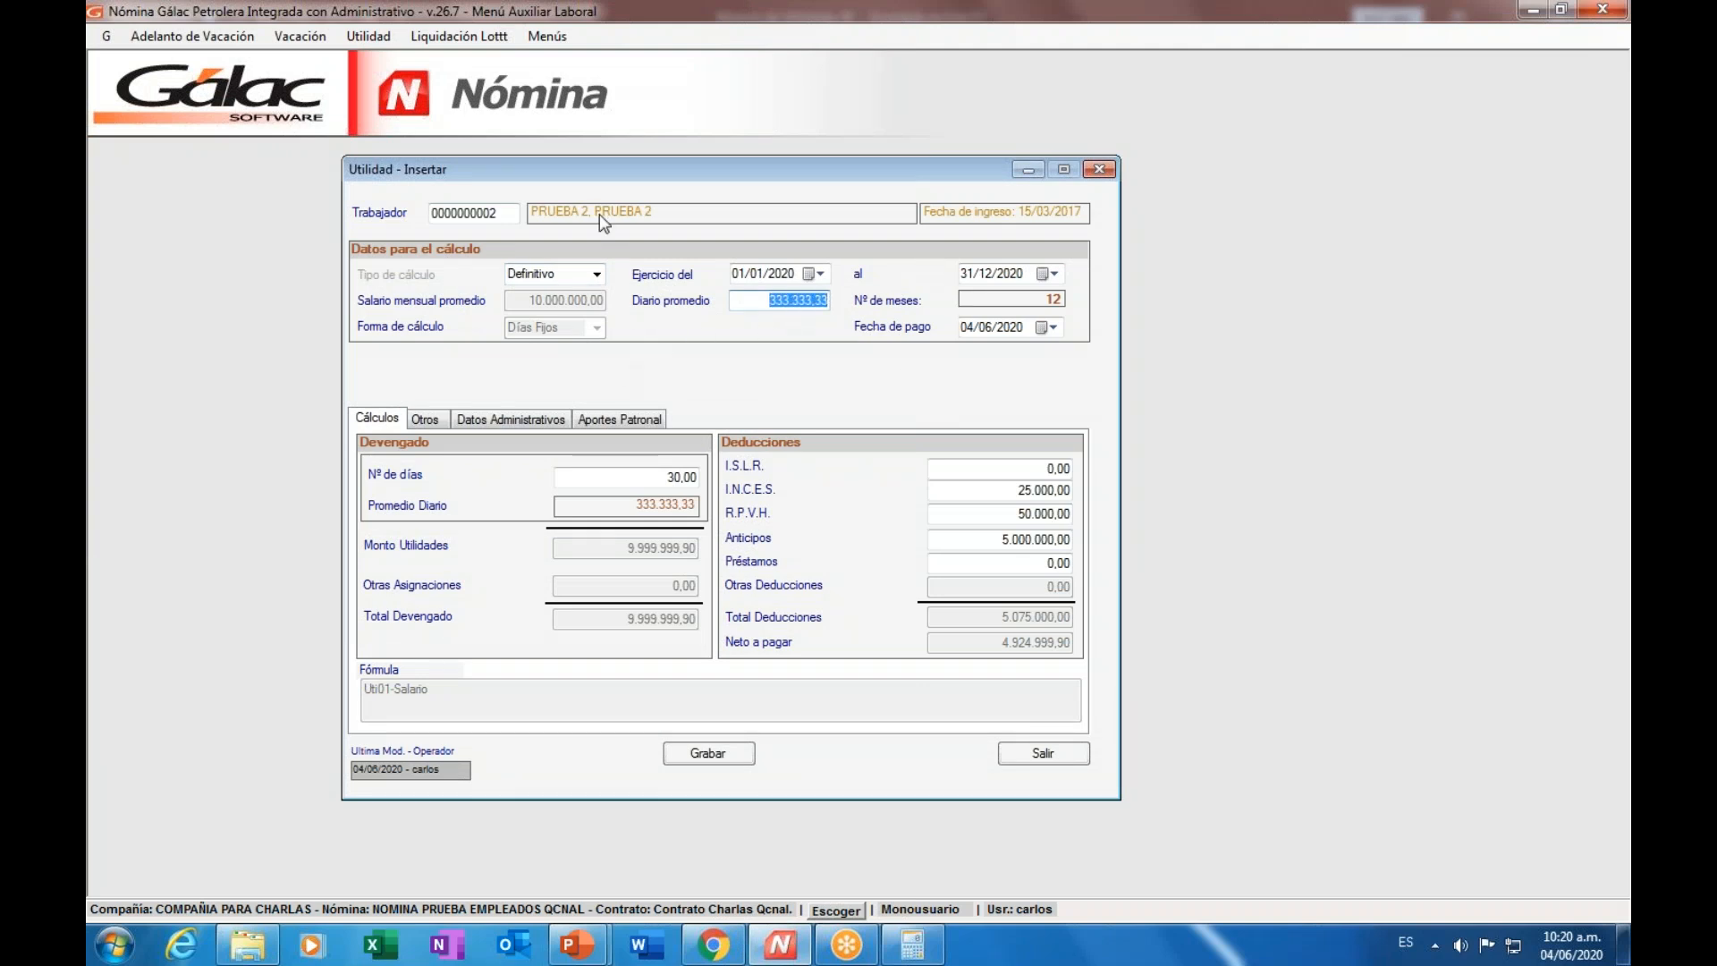
- Switch to the Principal module and open the second listed worker's record for consultation, keeping the utilidades form open
{"action": "left_click", "coordinate": [549, 37]}
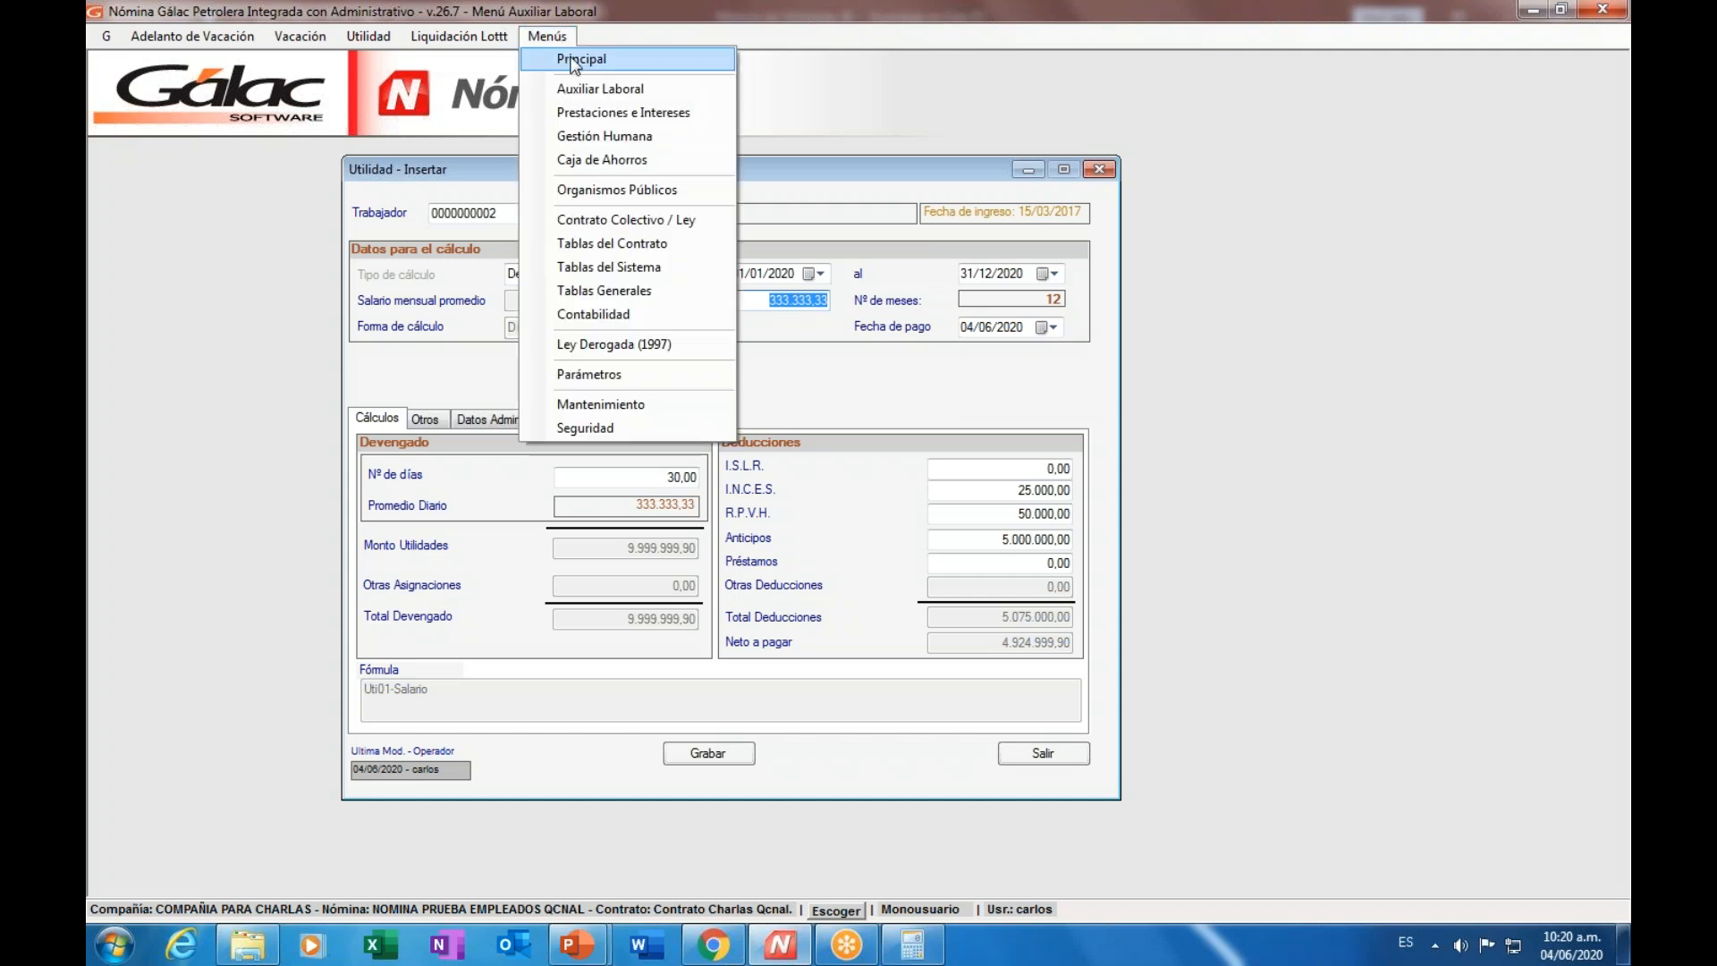
{"action": "left_click", "coordinate": [575, 63]}
{"action": "left_click_drag", "start_coordinate": [711, 170], "coordinate": [924, 168]}
{"action": "left_click", "coordinate": [365, 38]}
{"action": "left_click", "coordinate": [371, 61]}
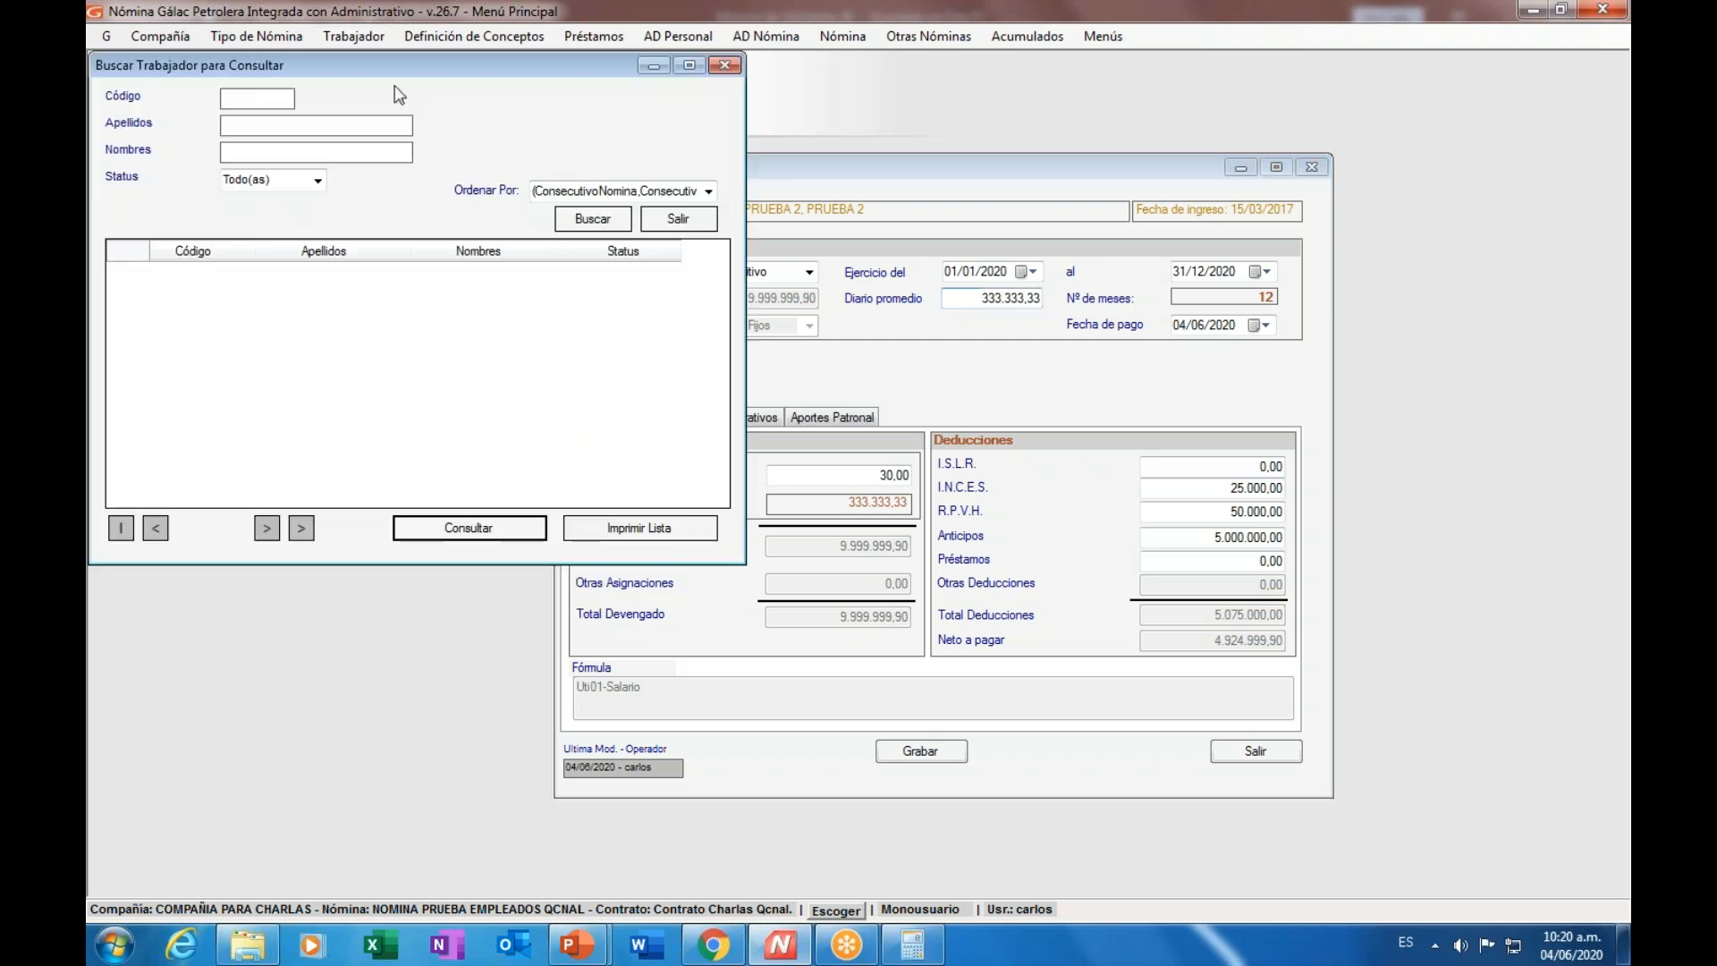
{"action": "double_click", "coordinate": [346, 304]}
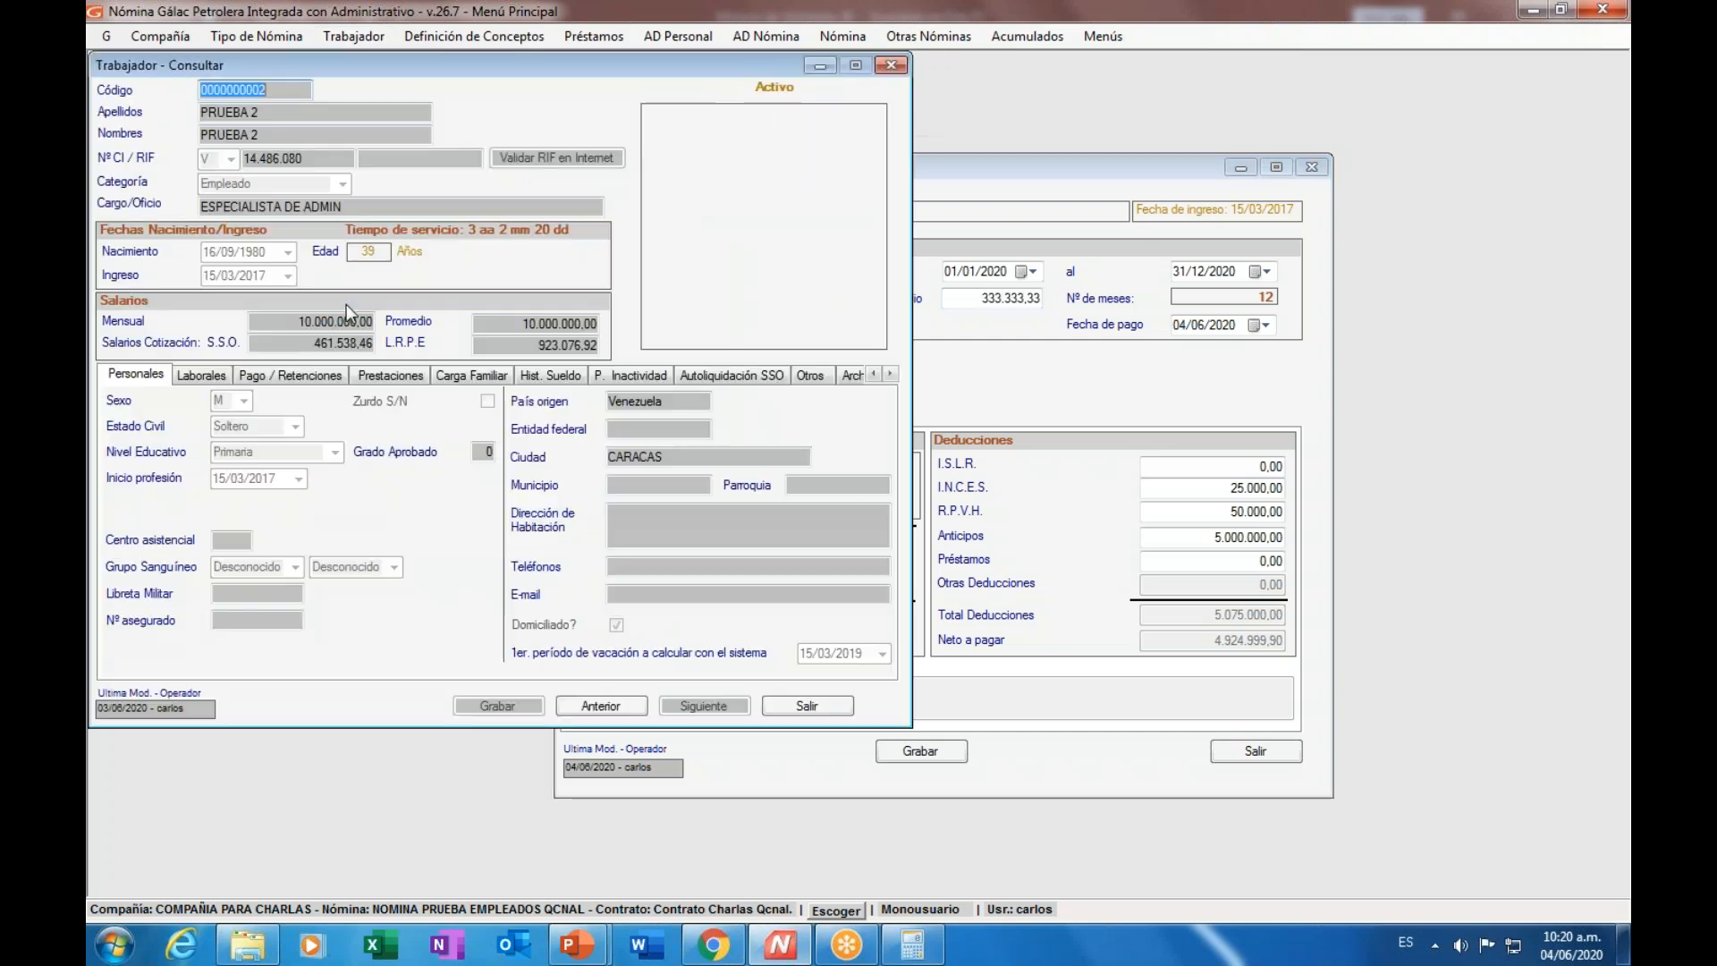
- Place the utilidades form beside the worker record and compare the Diario promedio with the worker's Mensual salary
{"action": "left_click", "coordinate": [986, 172]}
{"action": "left_click_drag", "start_coordinate": [986, 172], "coordinate": [1105, 193]}
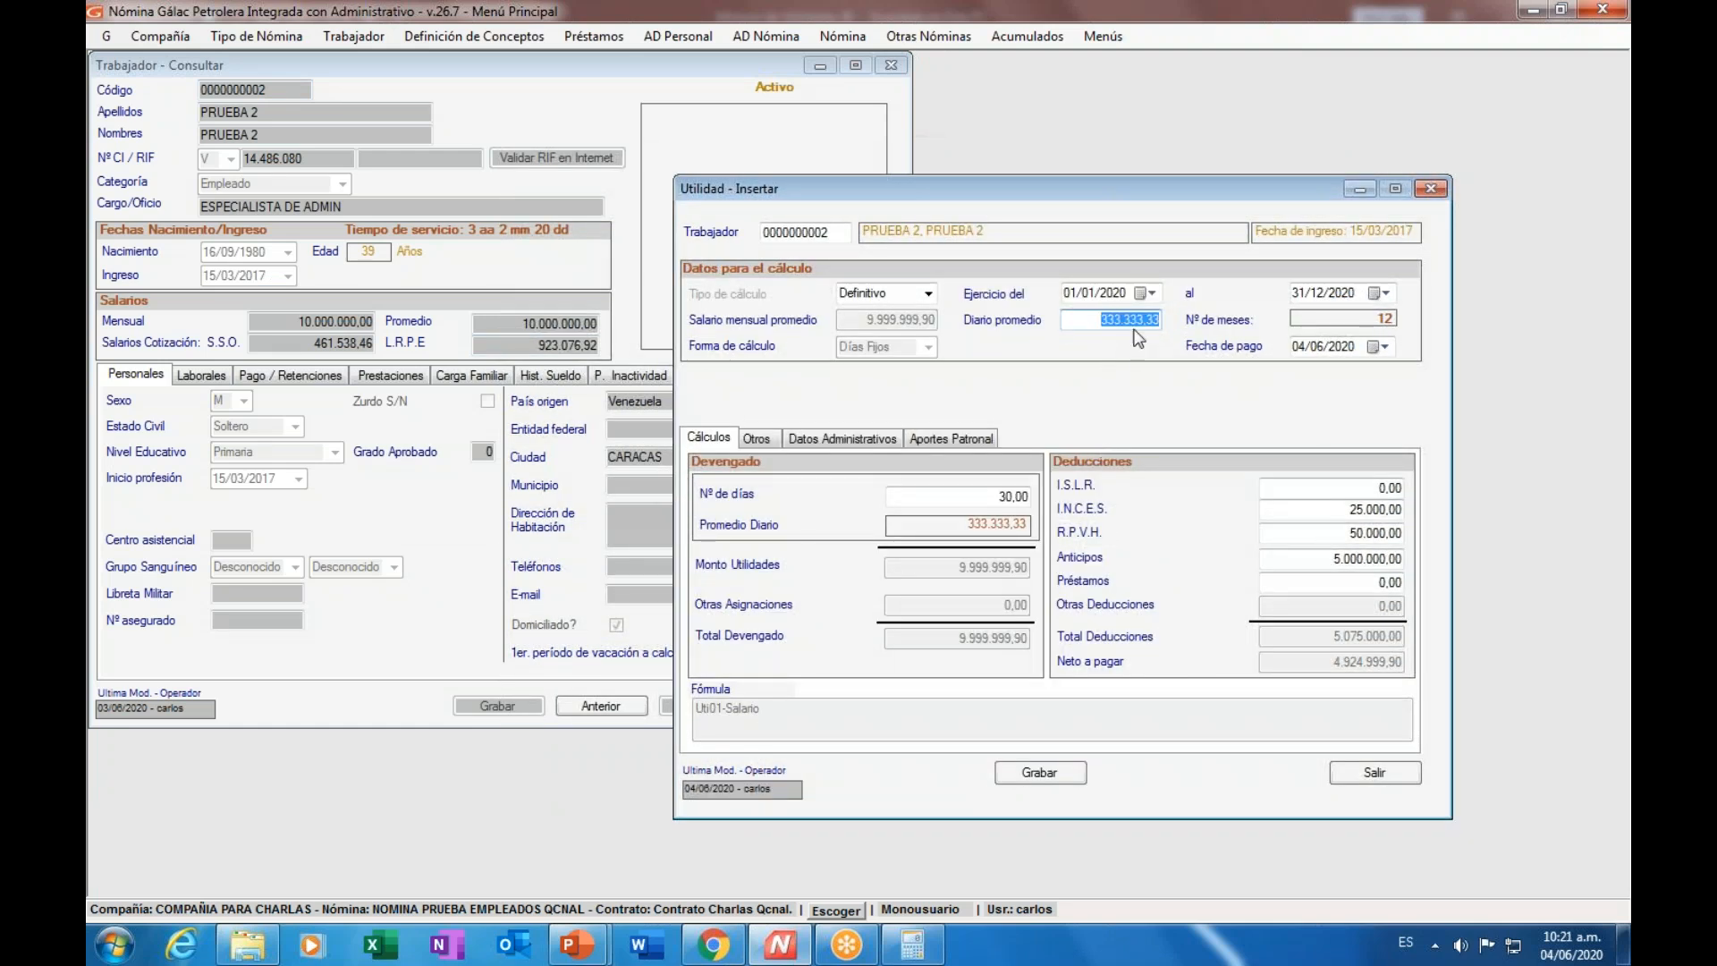
{"action": "left_click", "coordinate": [300, 320]}
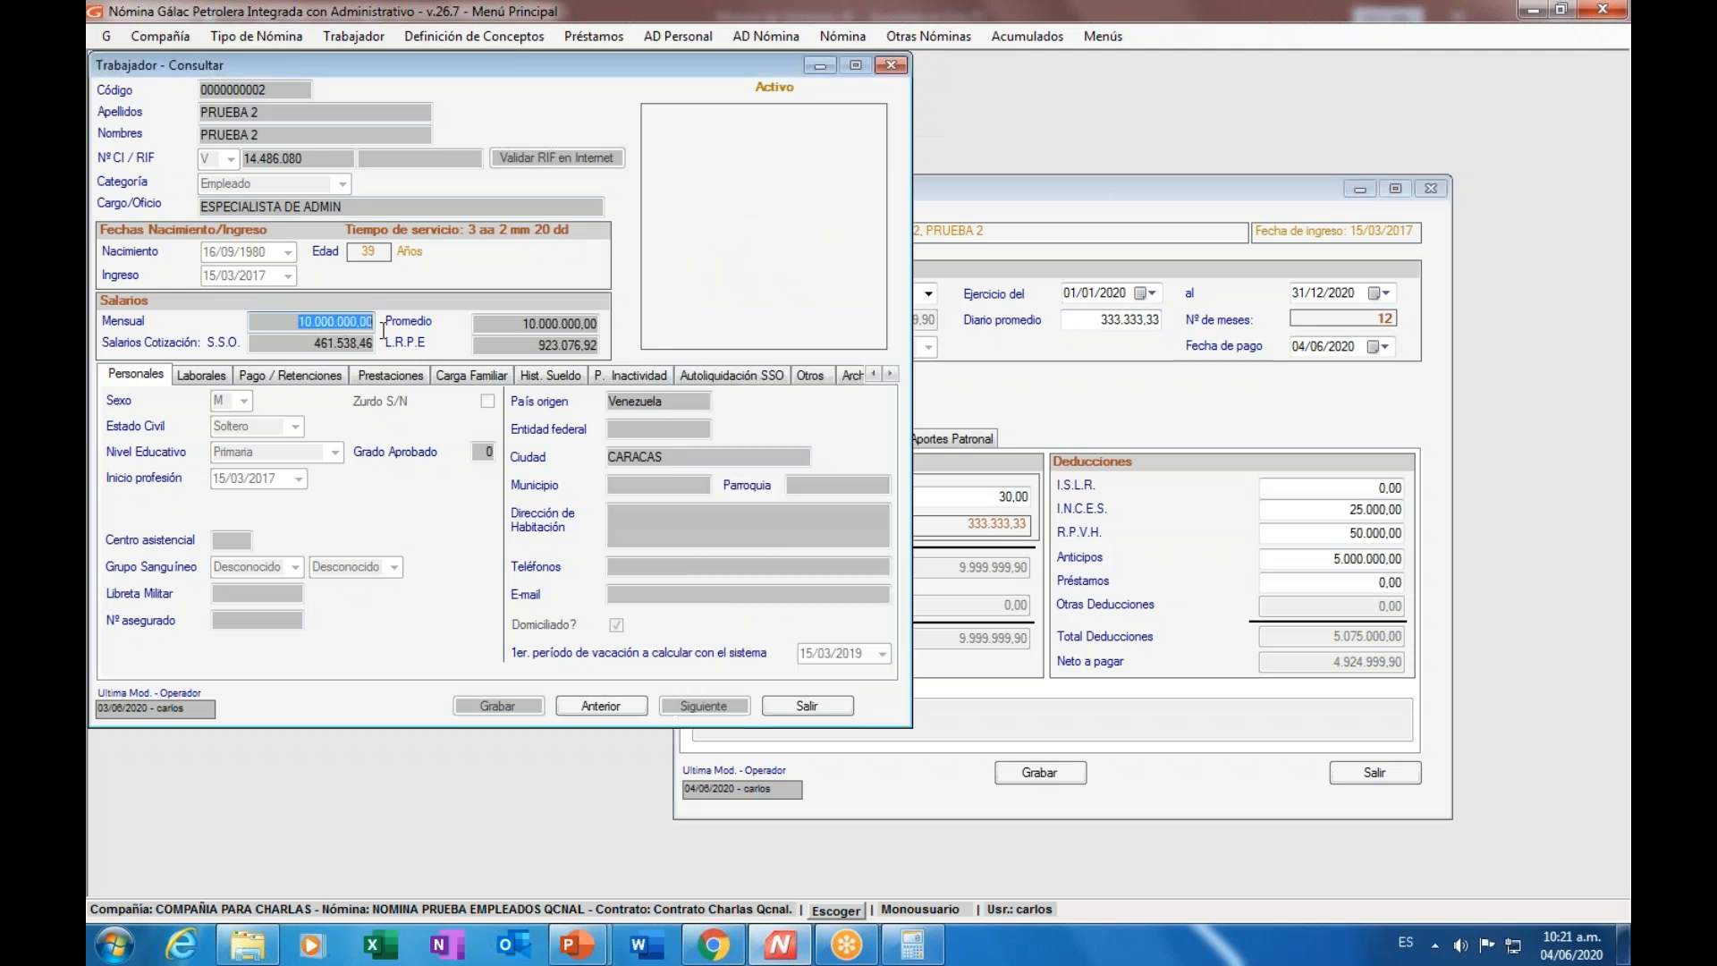
{"action": "left_click", "coordinate": [1001, 226]}
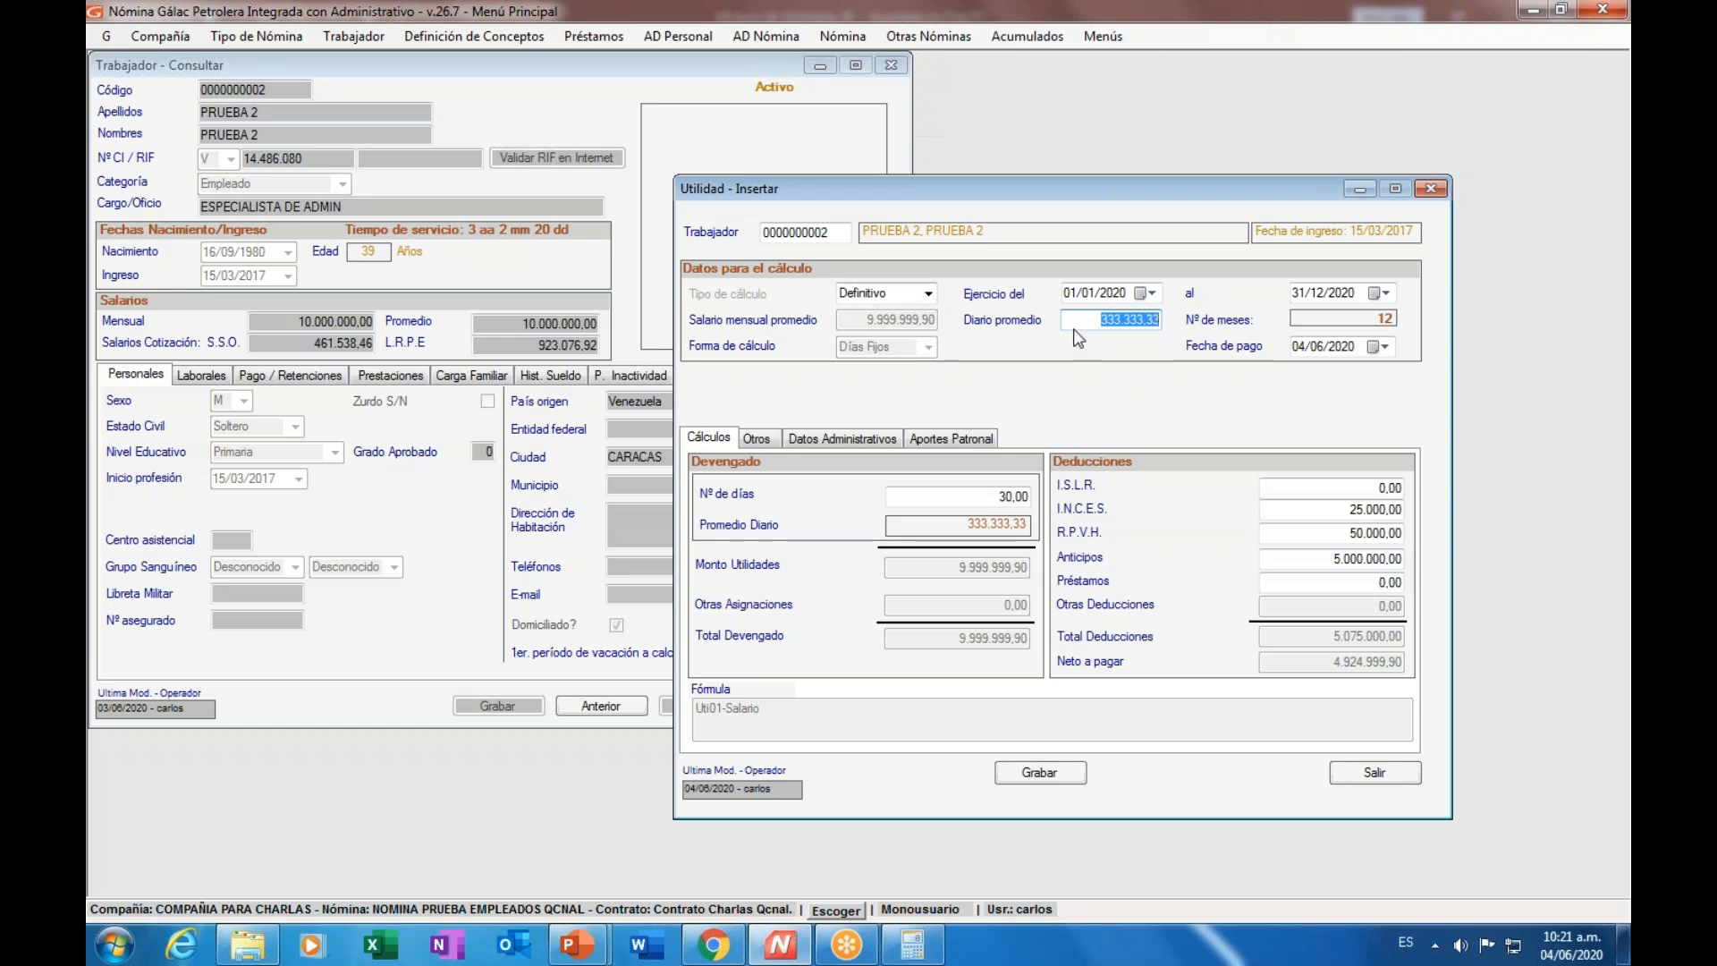
{"action": "left_click", "coordinate": [1100, 319]}
{"action": "left_click_drag", "start_coordinate": [873, 184], "coordinate": [650, 179]}
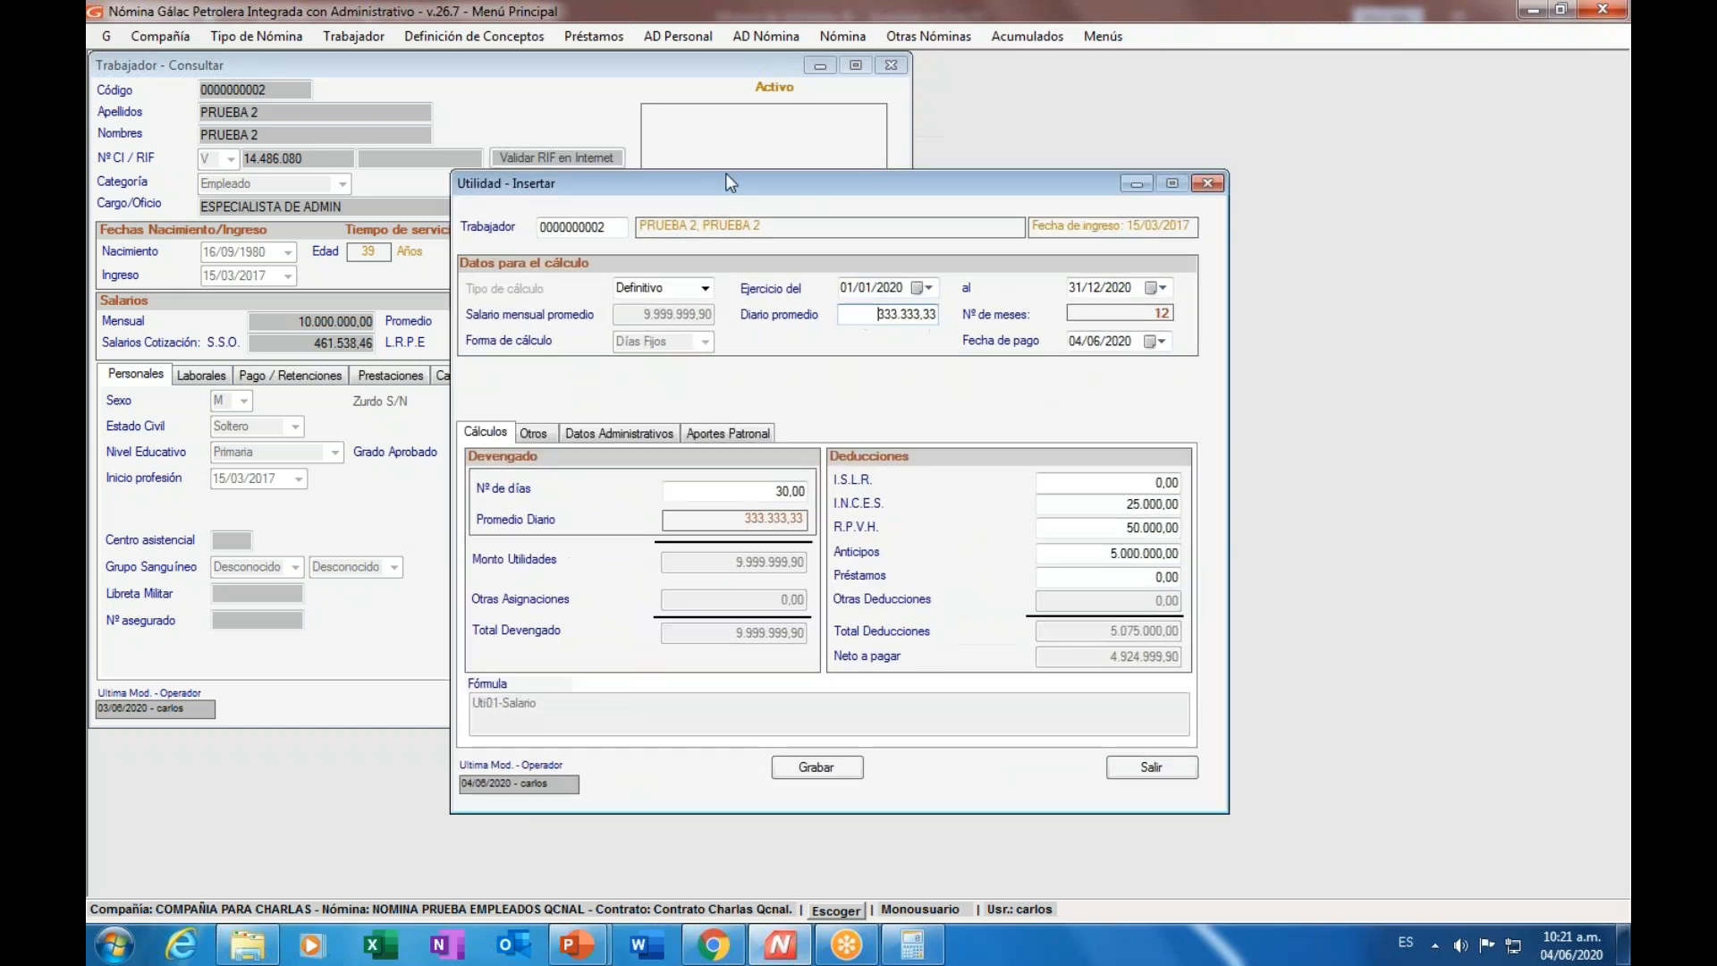
- Close the worker record and review the Diario promedio and Nº de días in the utilidades form
{"action": "left_click", "coordinate": [891, 64]}
{"action": "double_click", "coordinate": [897, 313]}
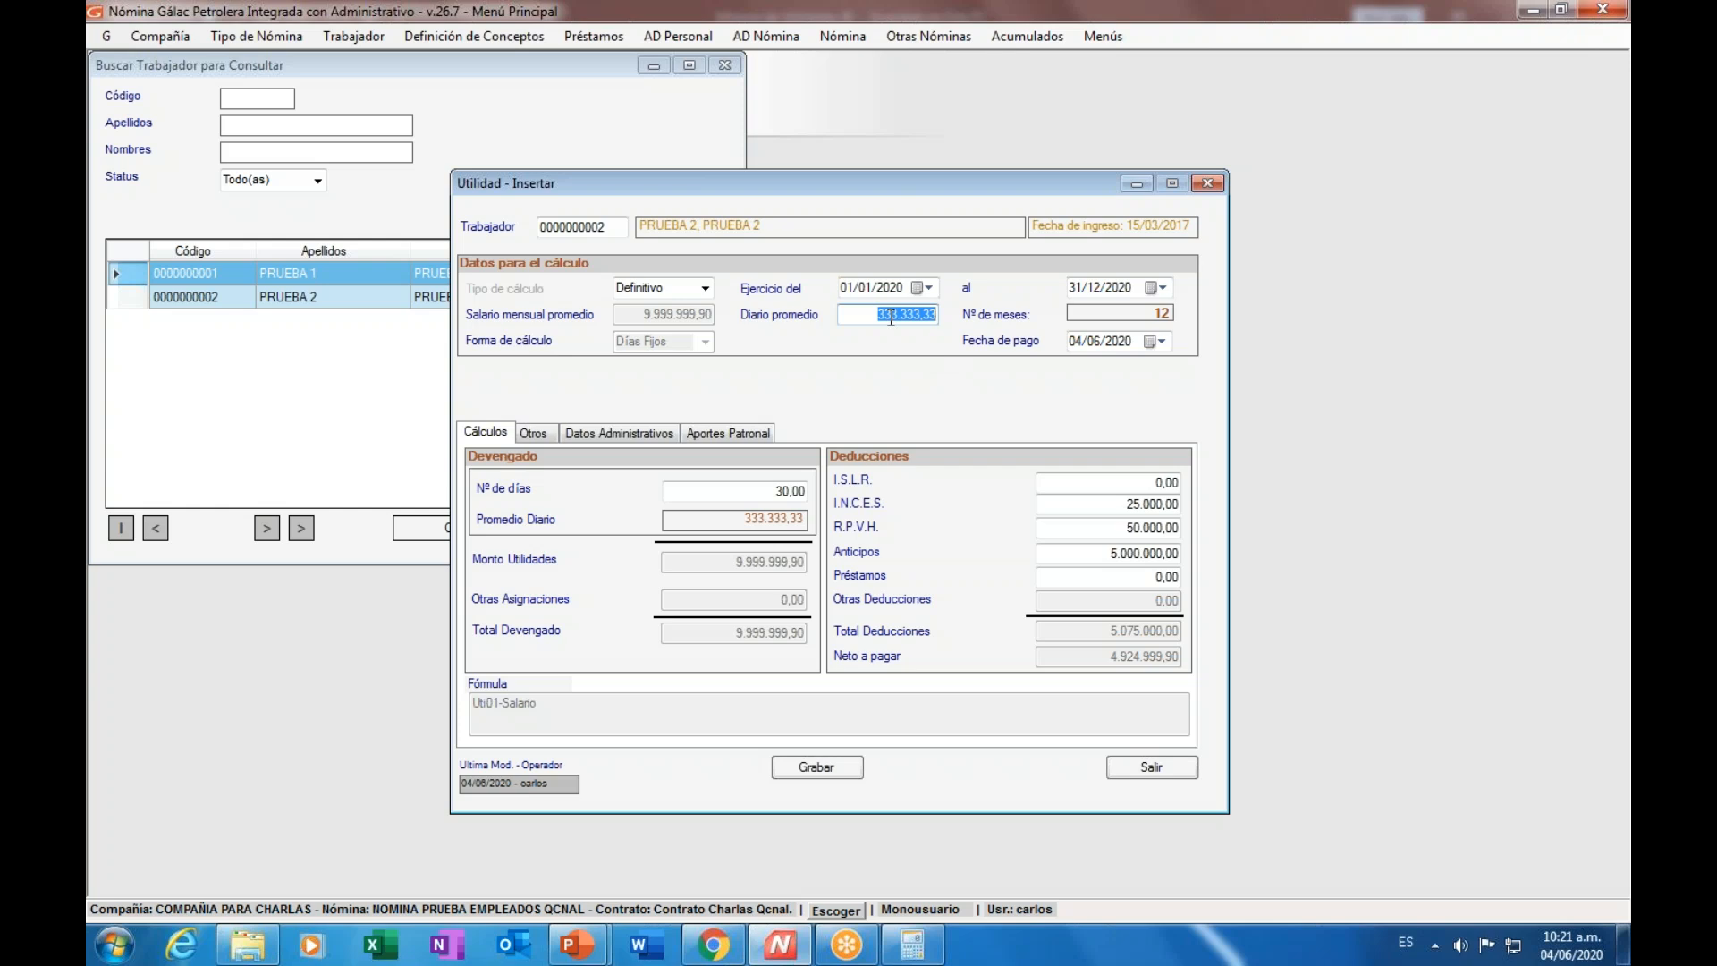
{"action": "left_click", "coordinate": [760, 490]}
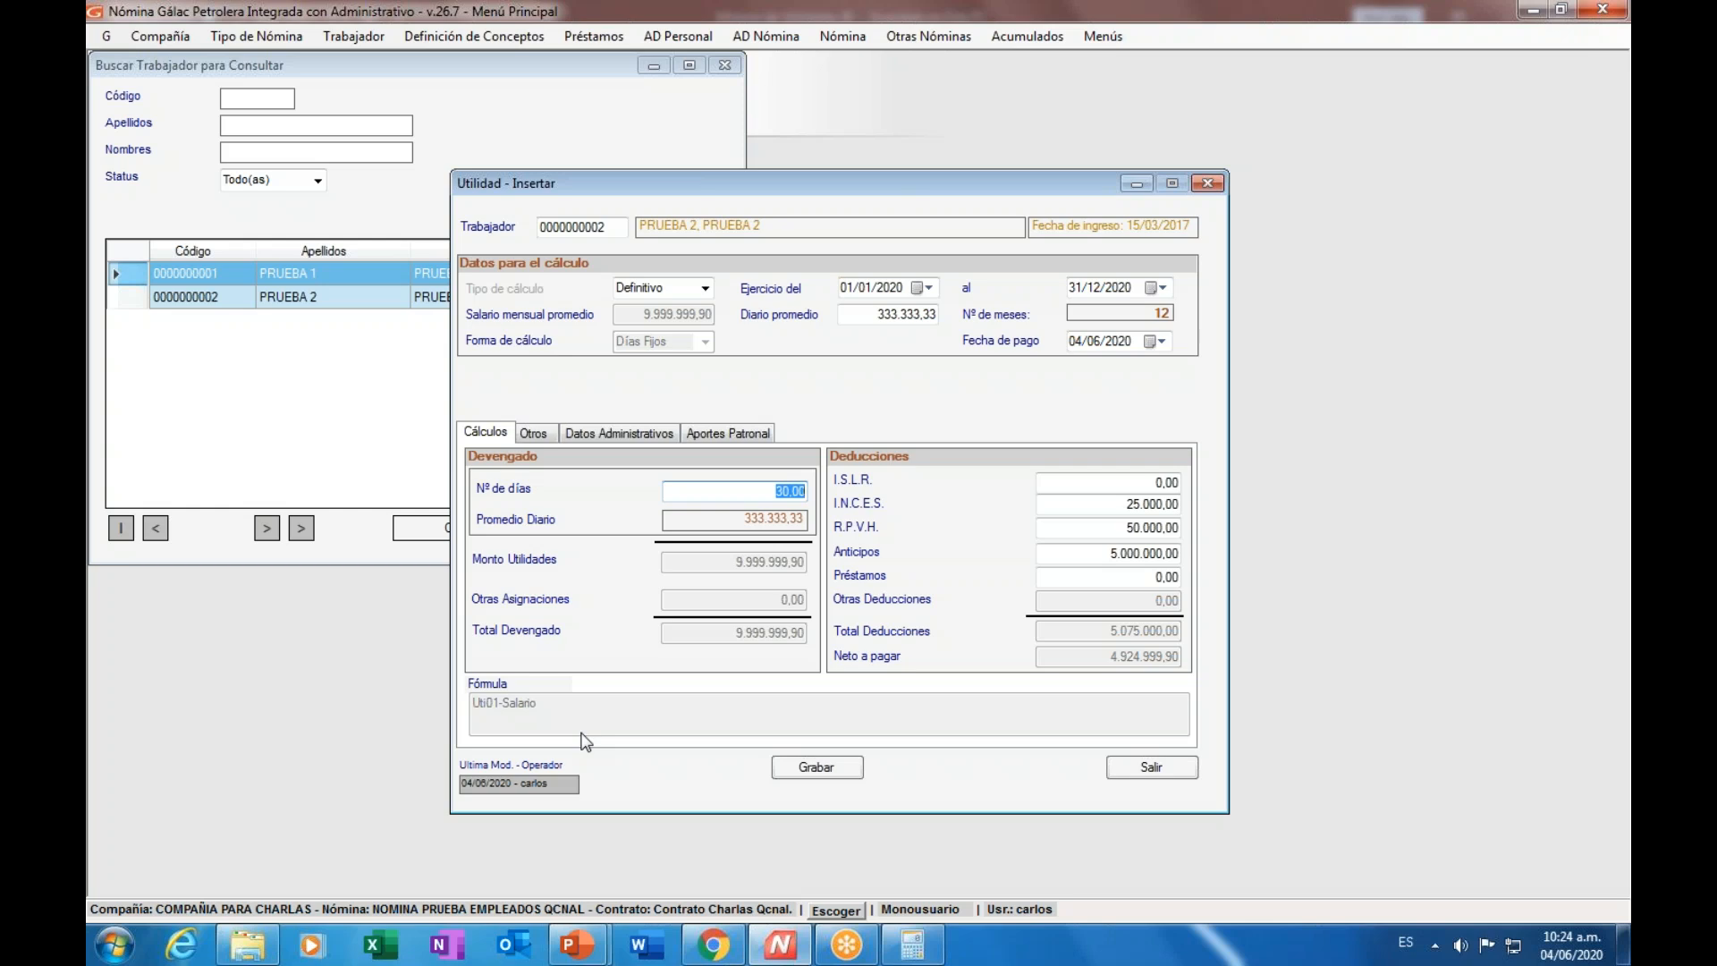
{"action": "left_click", "coordinate": [1621, 406]}
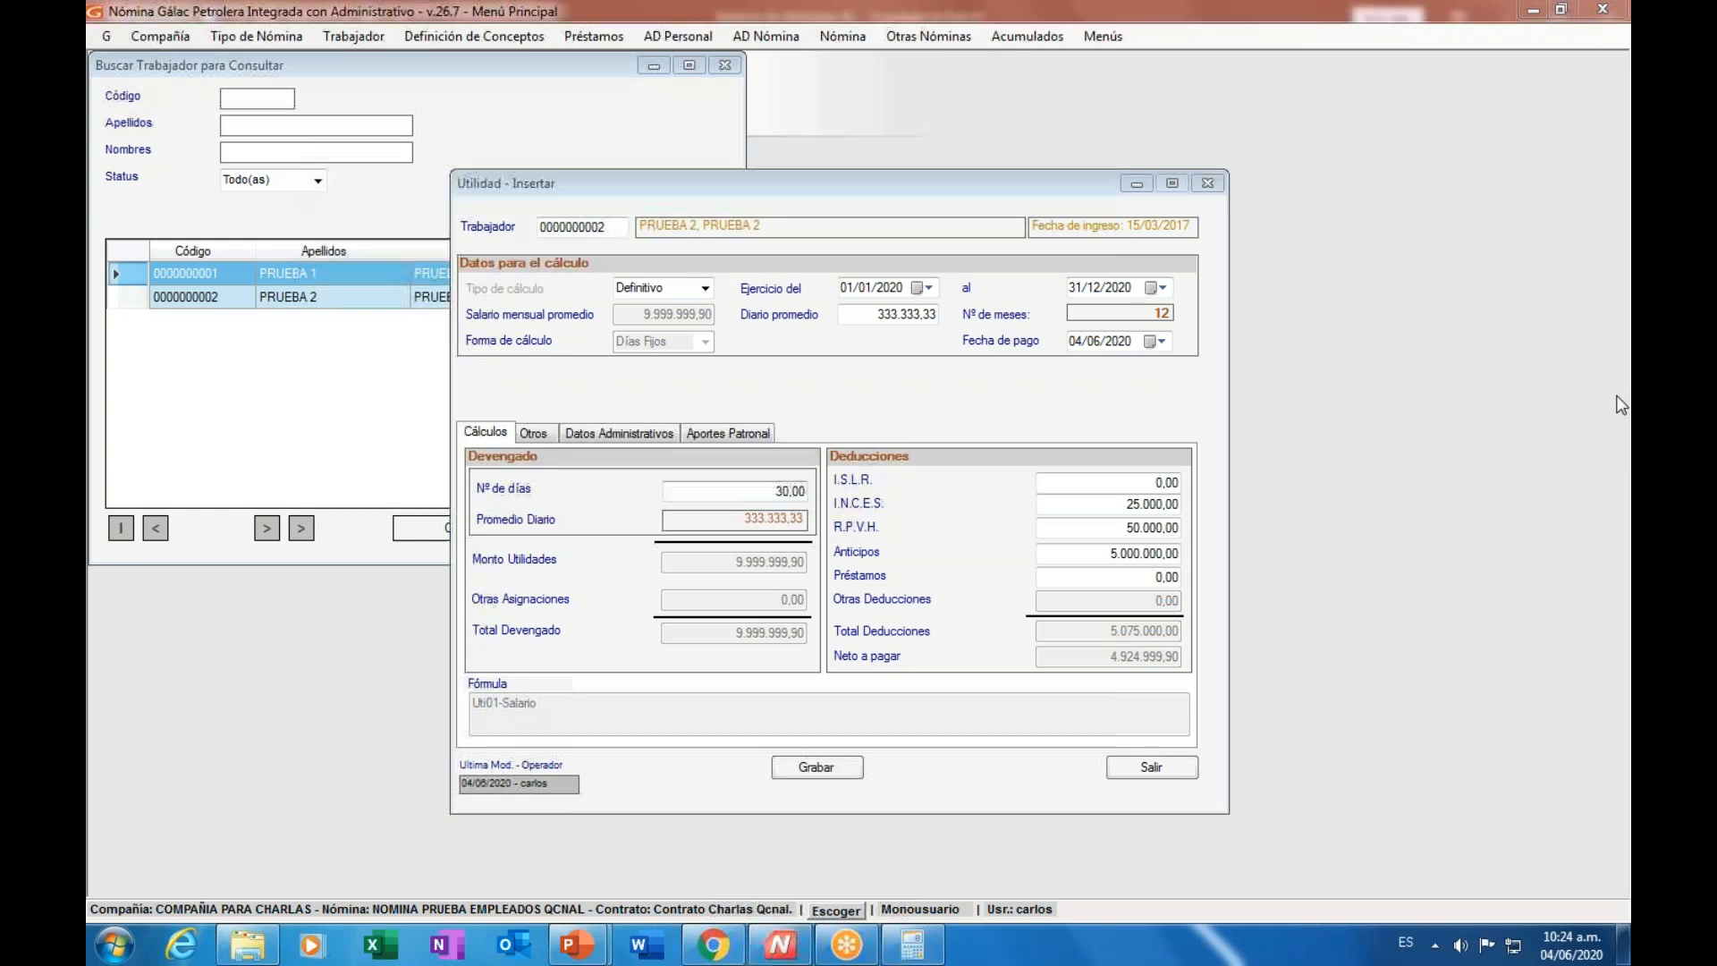